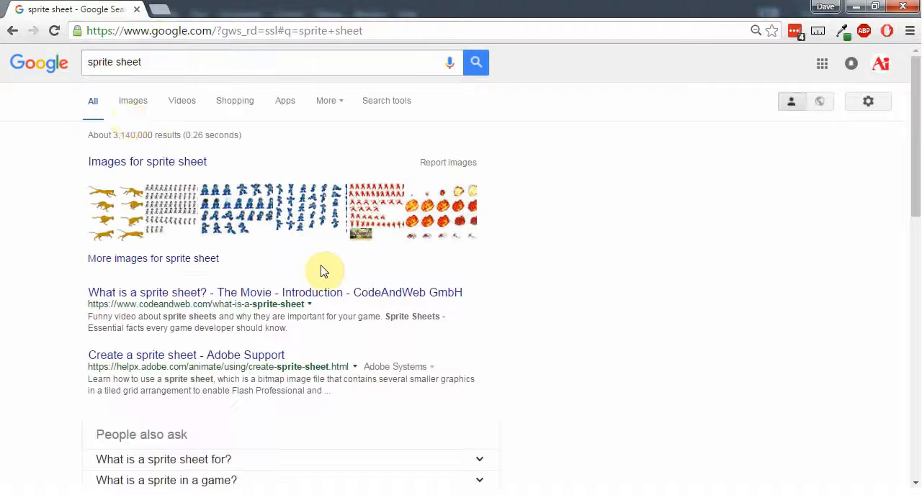
Show the image results for the sprite sheet search and look through the example sheets
click(137, 103)
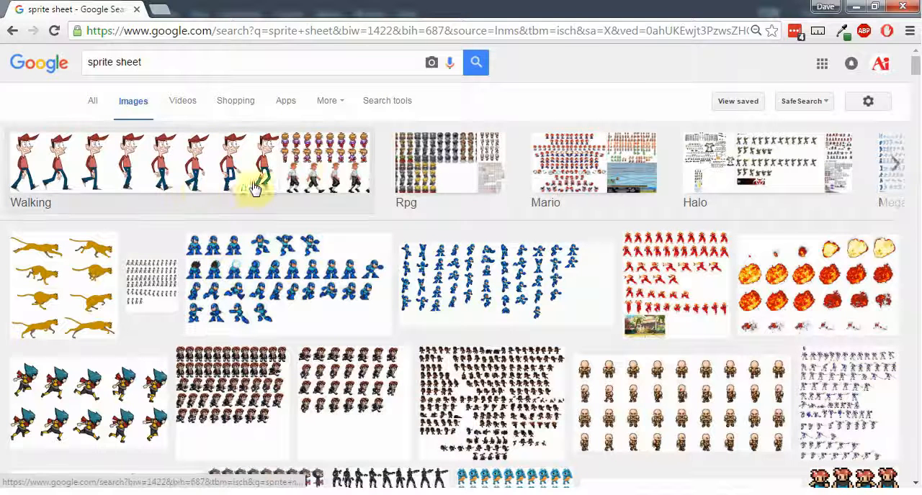
scroll(377, 261, down, 2)
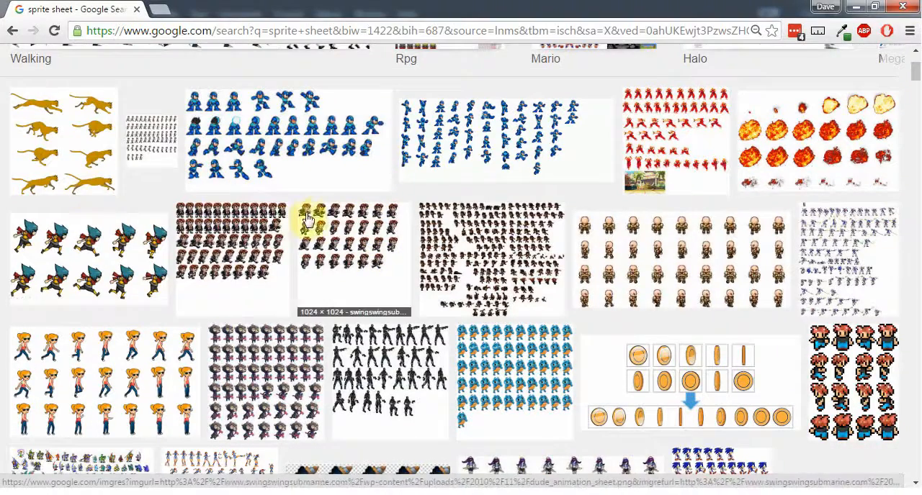
scroll(328, 216, down, 4)
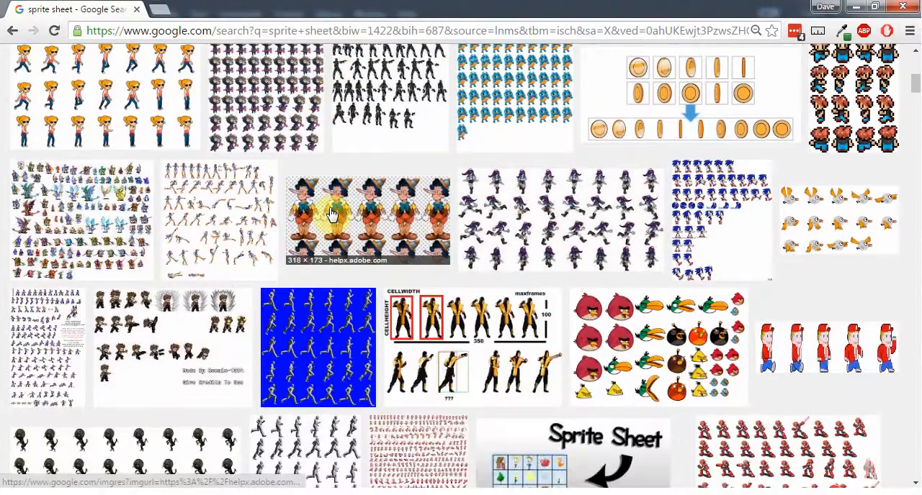
scroll(681, 284, down, 3)
scroll(429, 272, down, 6)
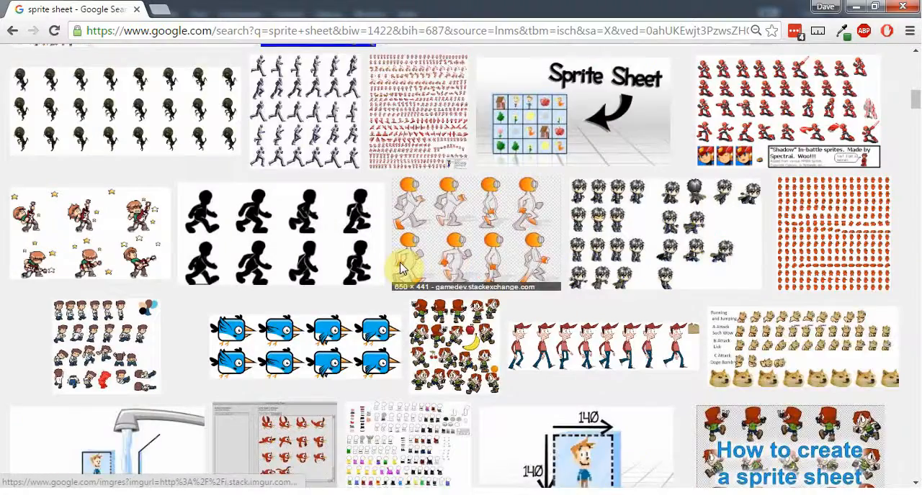
scroll(391, 274, down, 4)
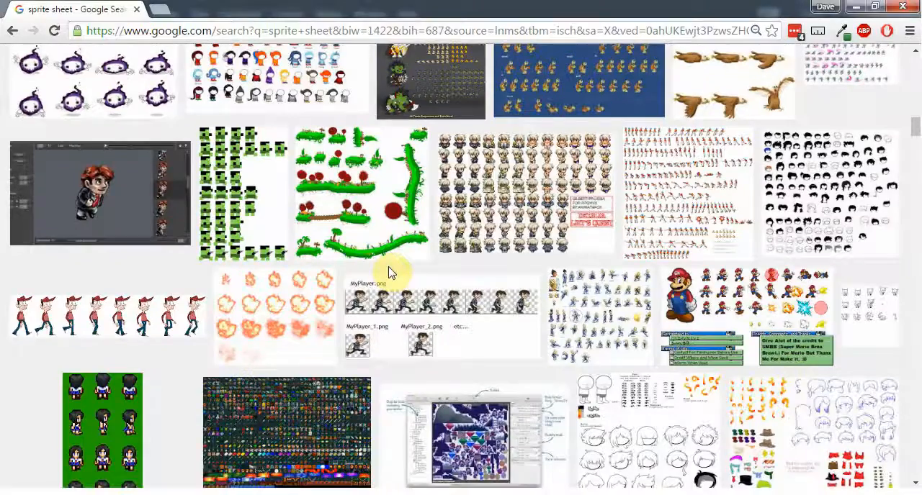
scroll(471, 314, down, 4)
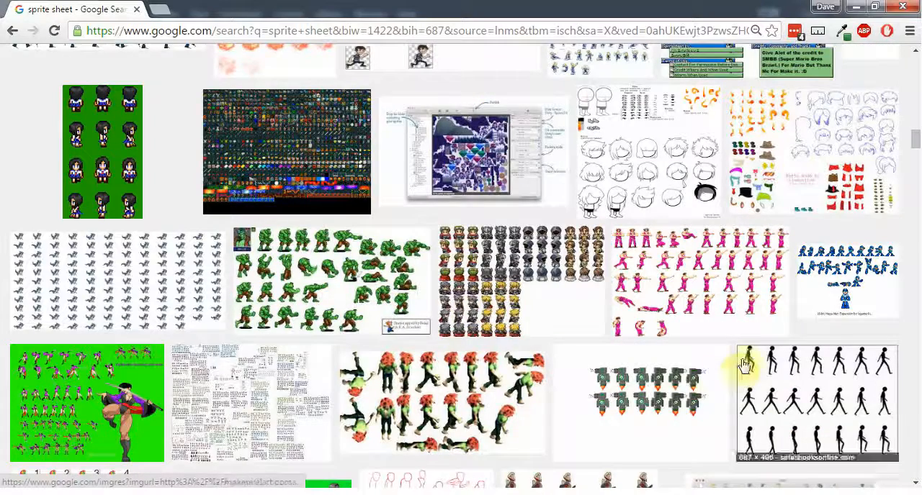
Preview the 16-bit Mega Man sheet, close it, and preview the large Mega Man sheet among the first image results
click(845, 280)
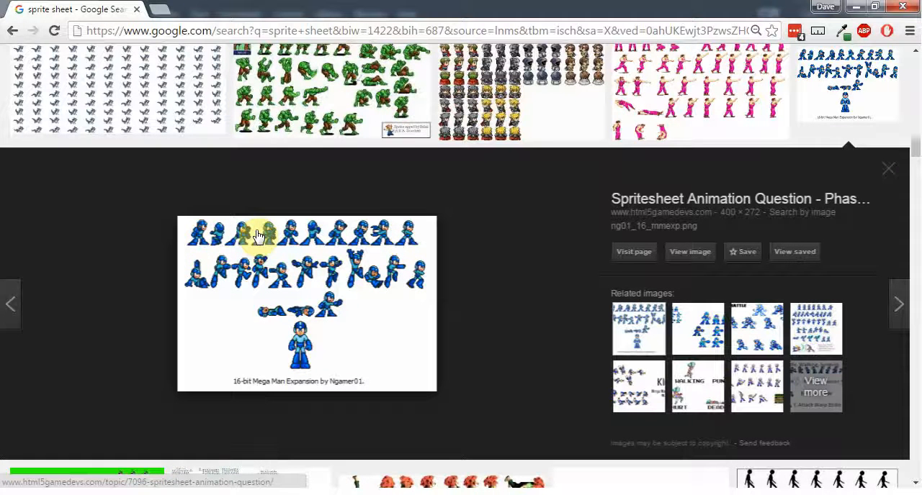
click(889, 170)
scroll(496, 292, up, 5)
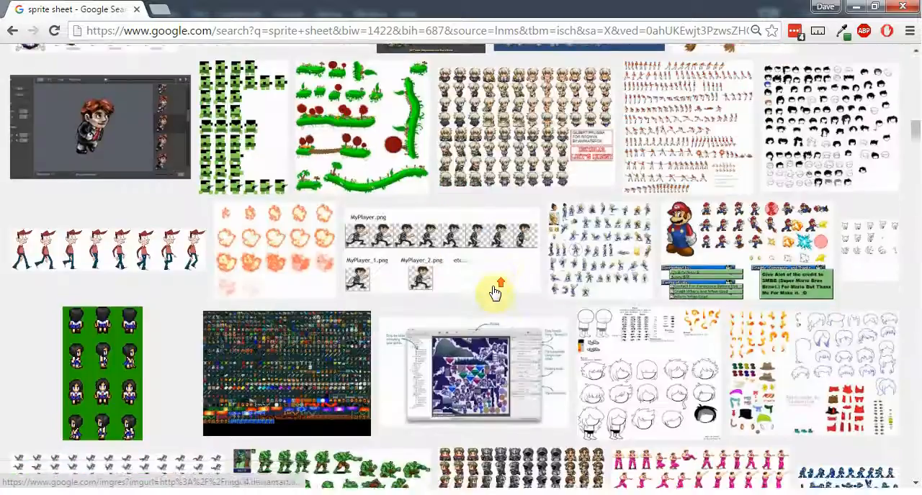
scroll(495, 291, up, 10)
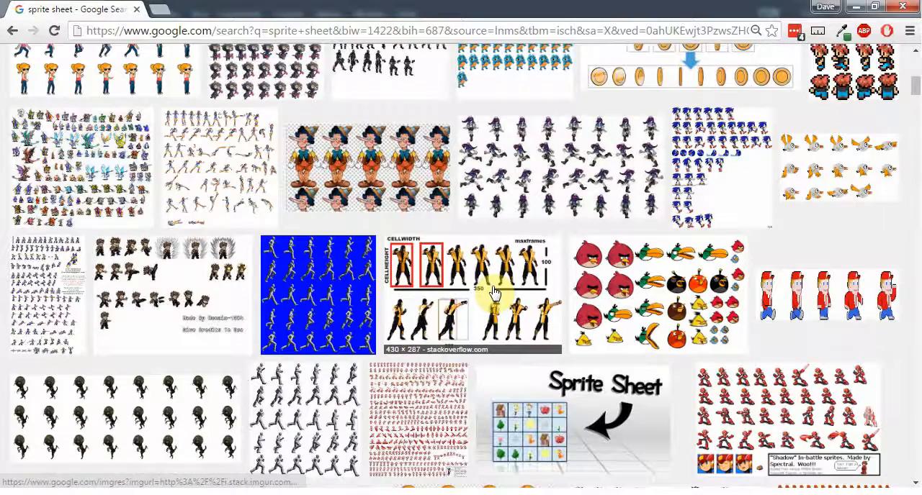
scroll(496, 292, up, 10)
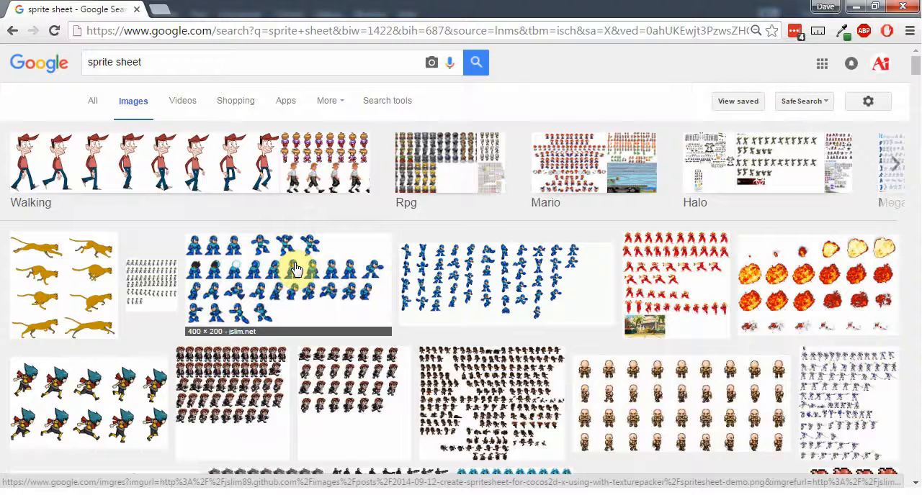
click(295, 268)
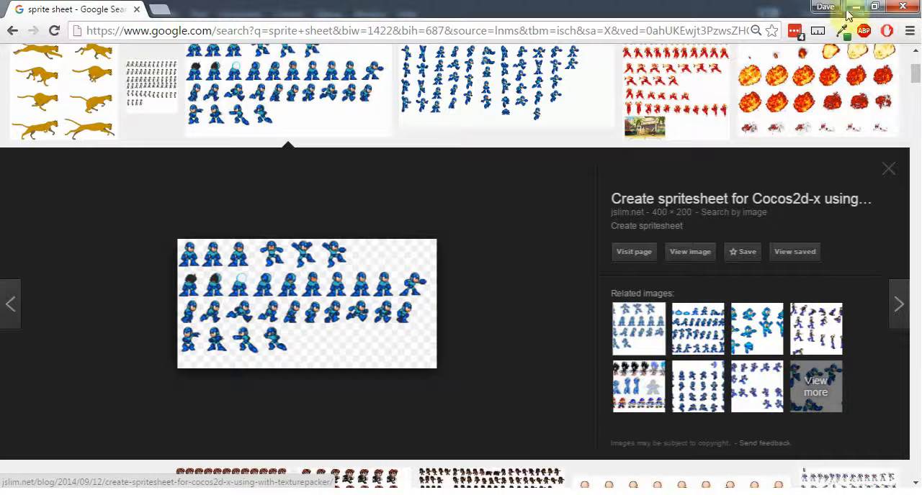
Clear the open windows away from the desktop and open the megaman.jpg sprite sheet to view it
click(874, 8)
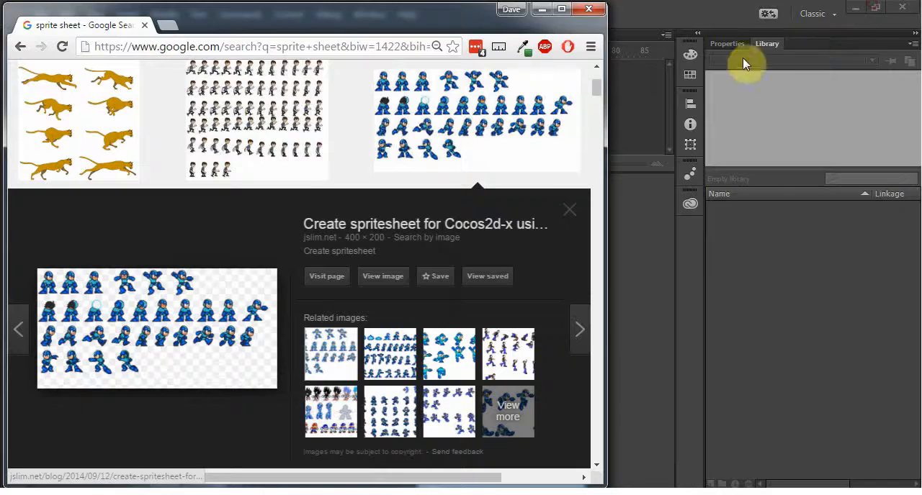
click(861, 15)
click(859, 15)
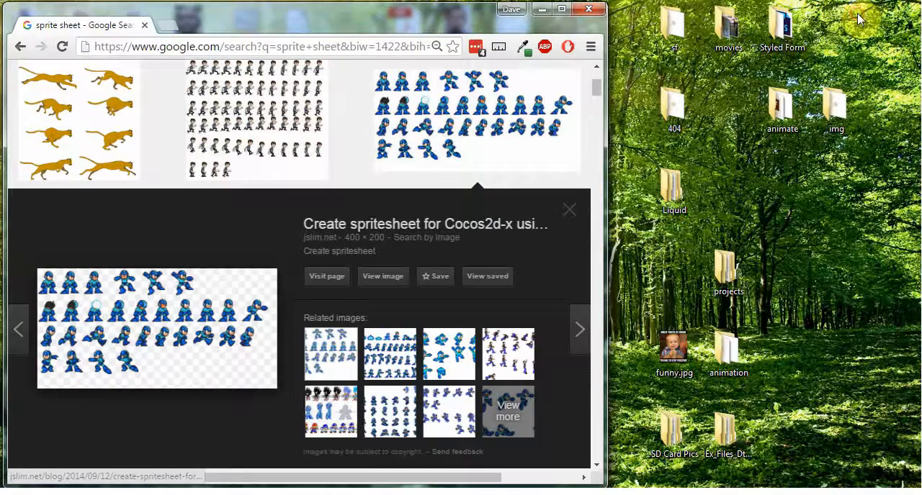
drag(448, 24, 452, 362)
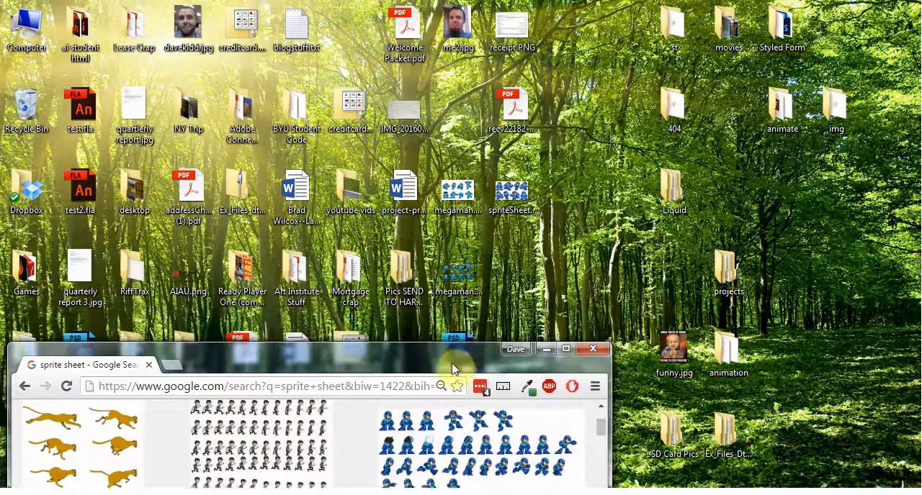
click(459, 196)
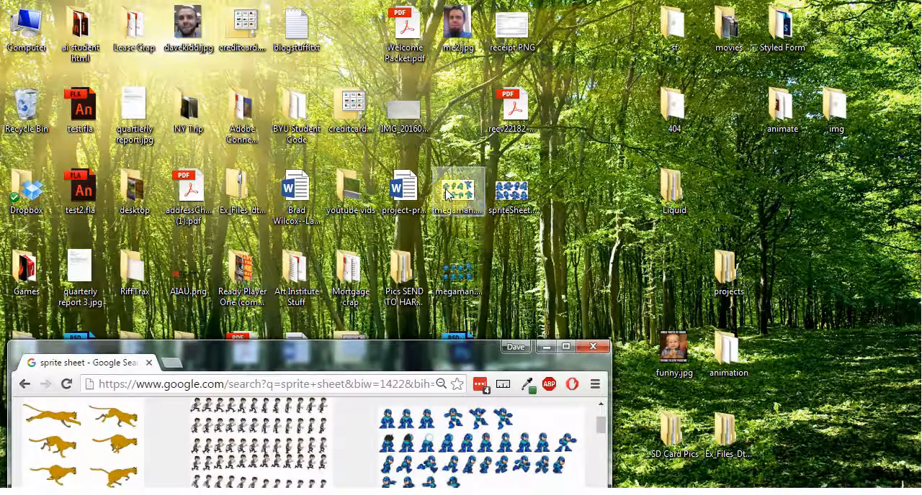
double_click(460, 193)
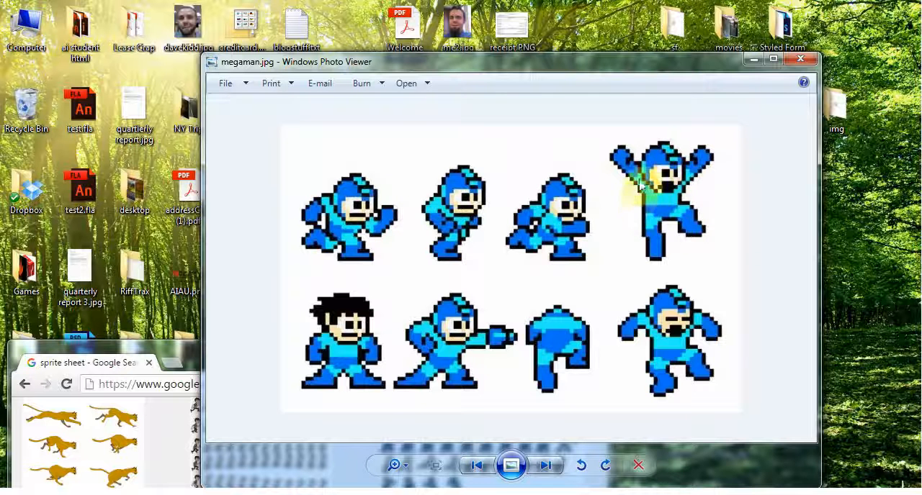
Launch Adobe Photoshop CC 2015.5
click(751, 59)
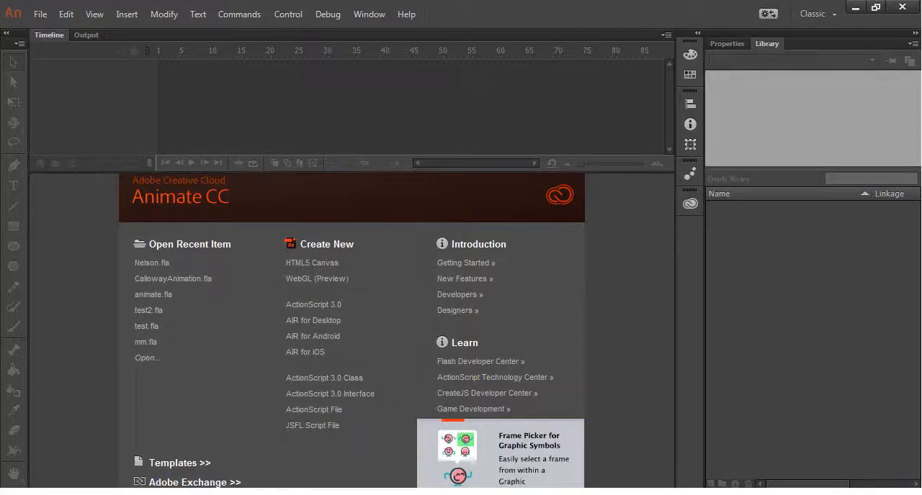
key(super)
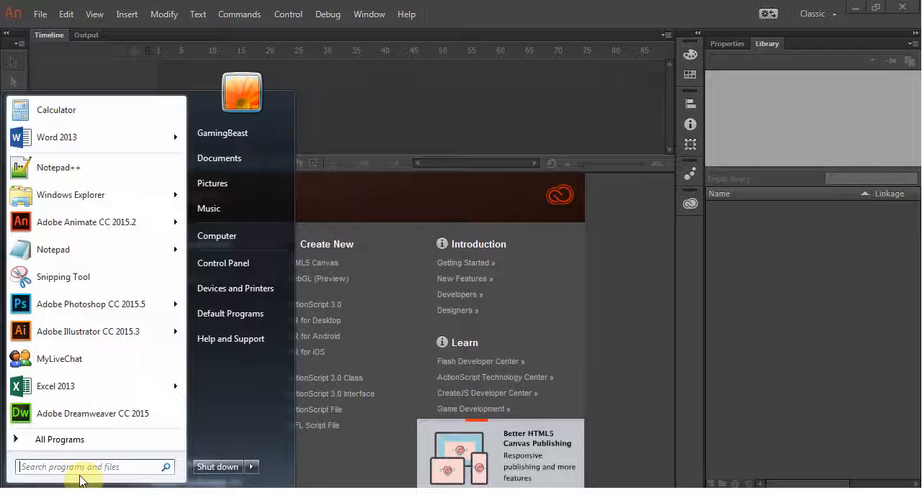
click(108, 316)
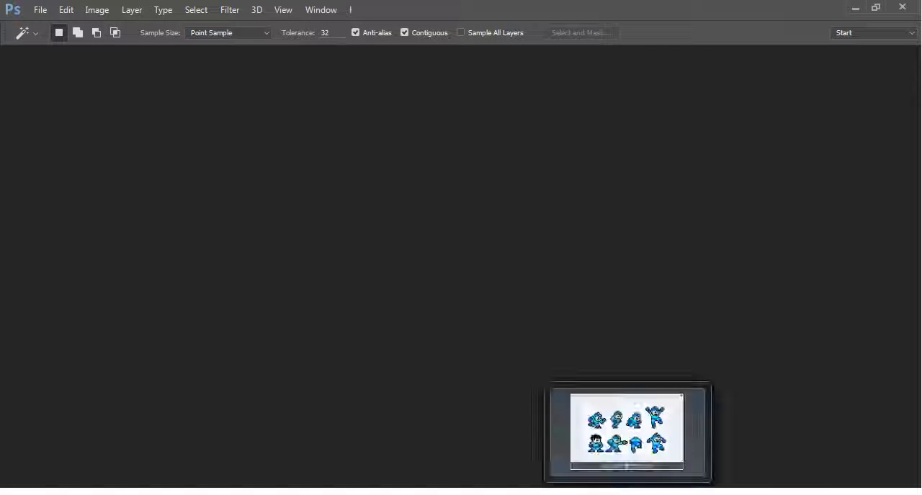
click(628, 493)
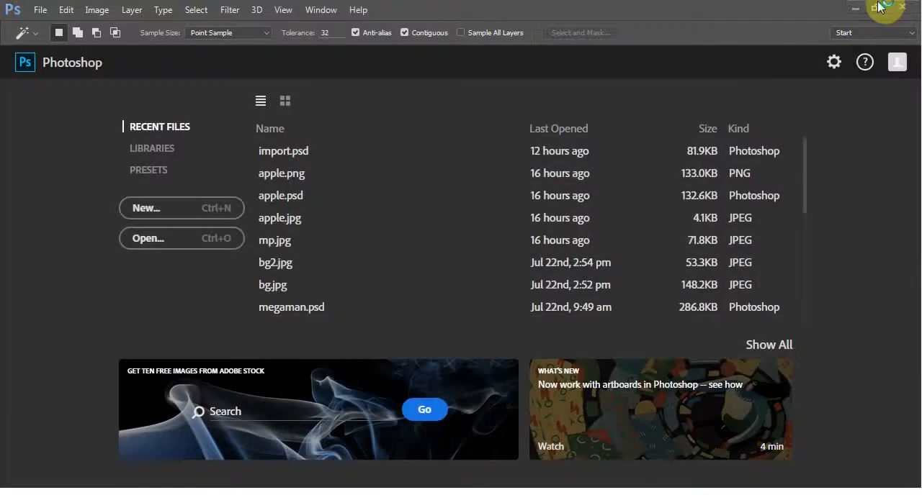
Open megaman.jpg from the desktop in Photoshop and display it in a maximized window
click(875, 8)
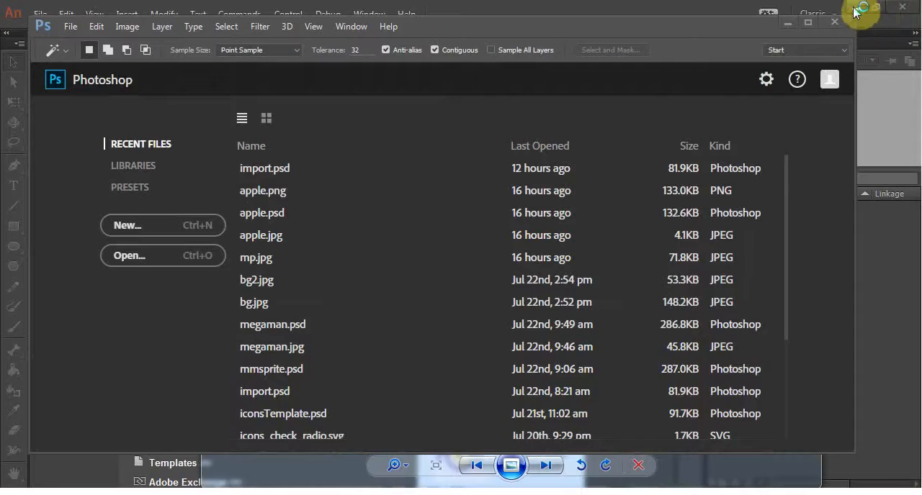
click(857, 10)
drag(689, 34, 680, 274)
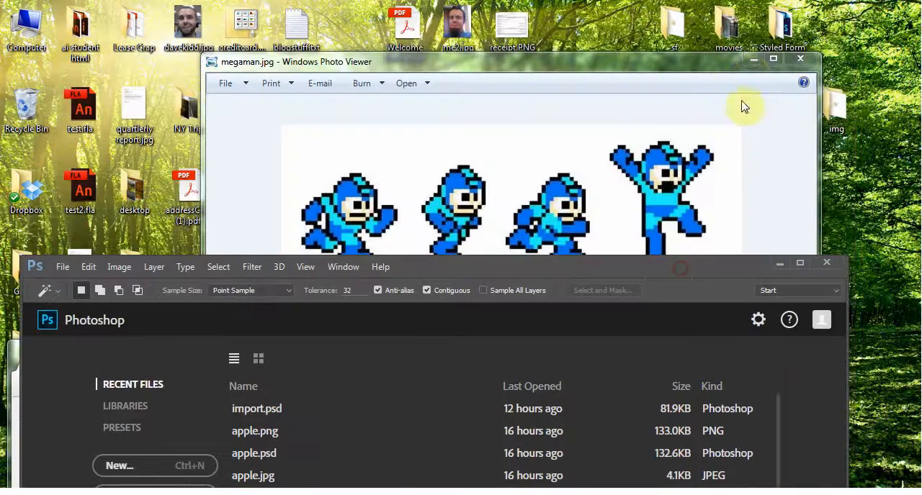
click(753, 60)
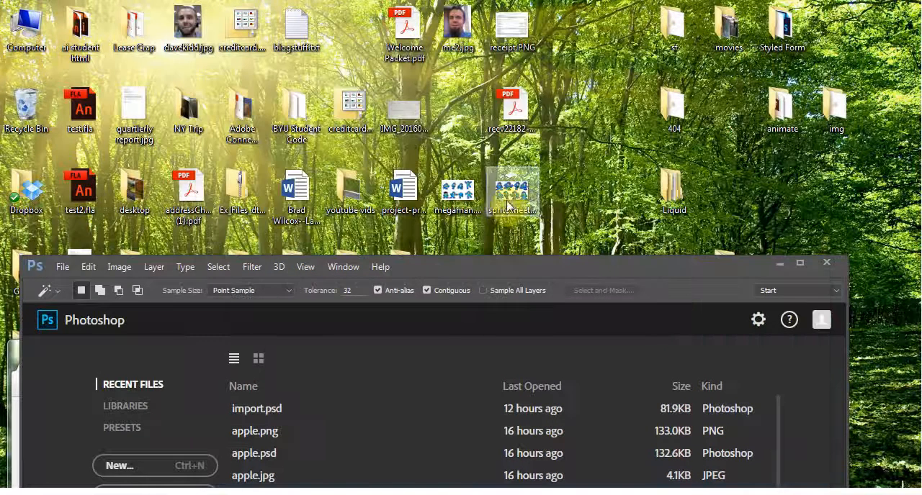
drag(458, 191, 422, 383)
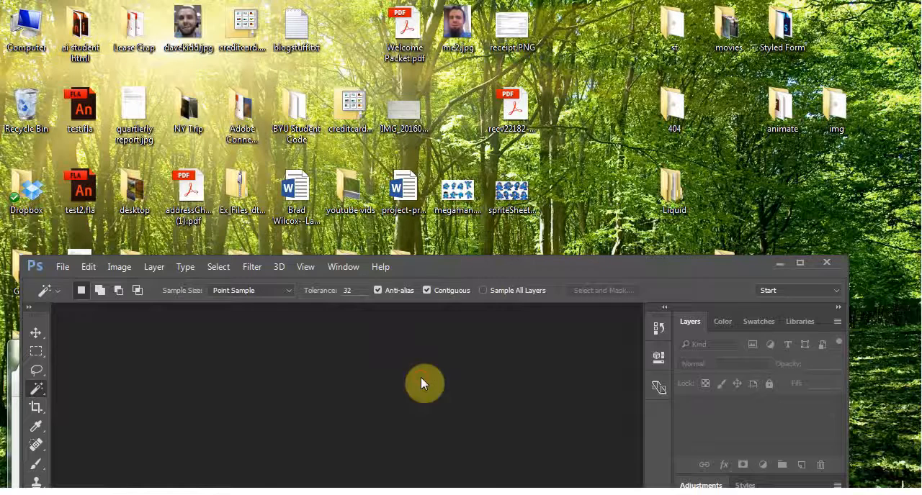
click(802, 263)
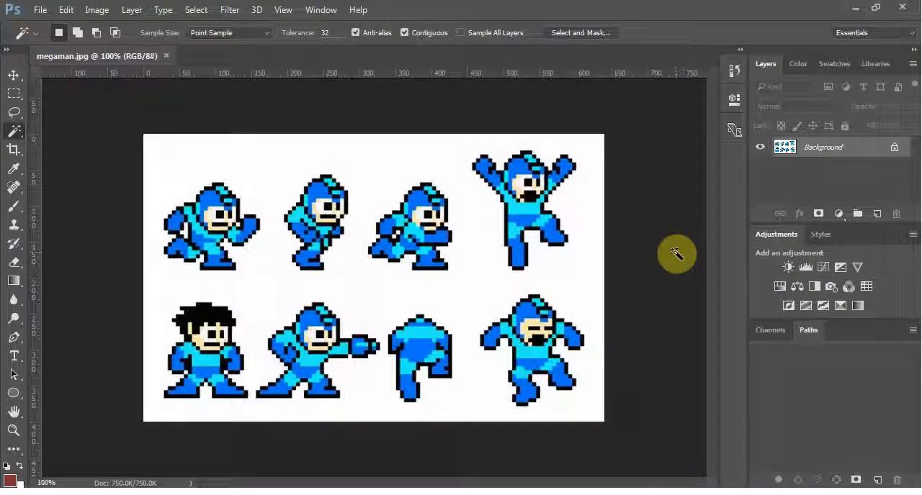
Convert the locked Background to a regular layer and delete the white area around the sprites with the Magic Wand
double_click(787, 149)
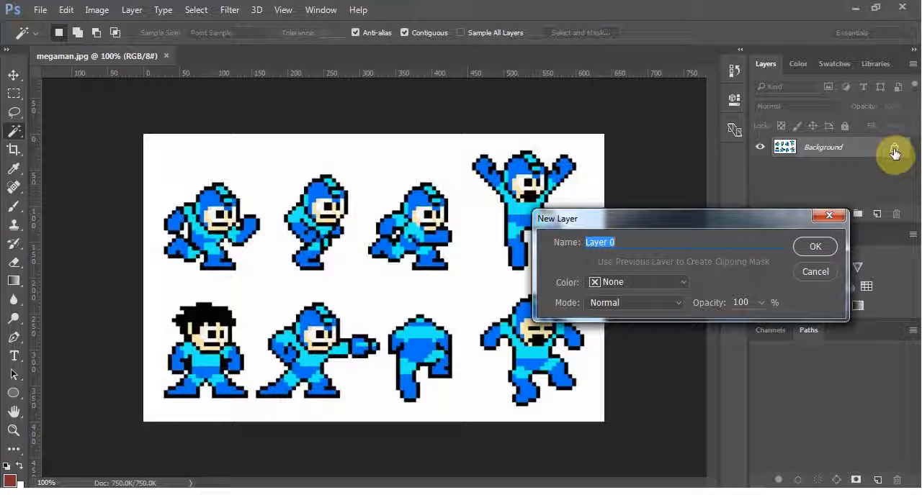
click(812, 247)
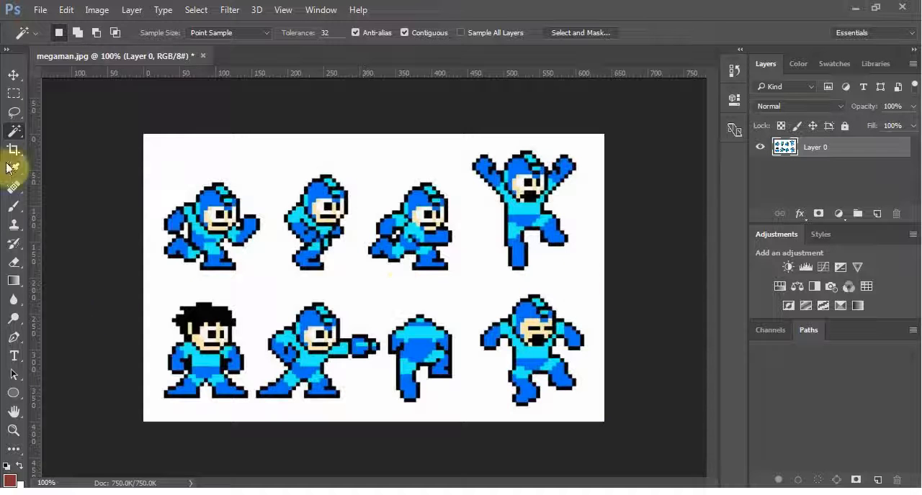
click(282, 291)
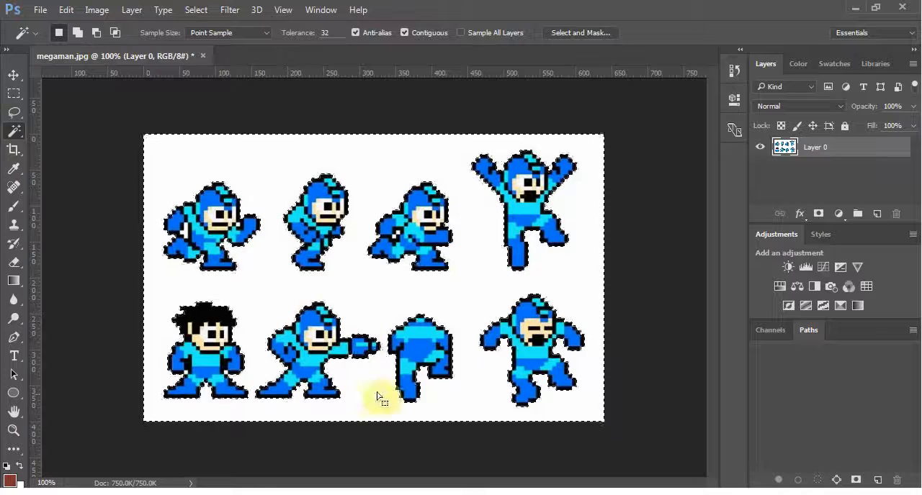
key(Delete)
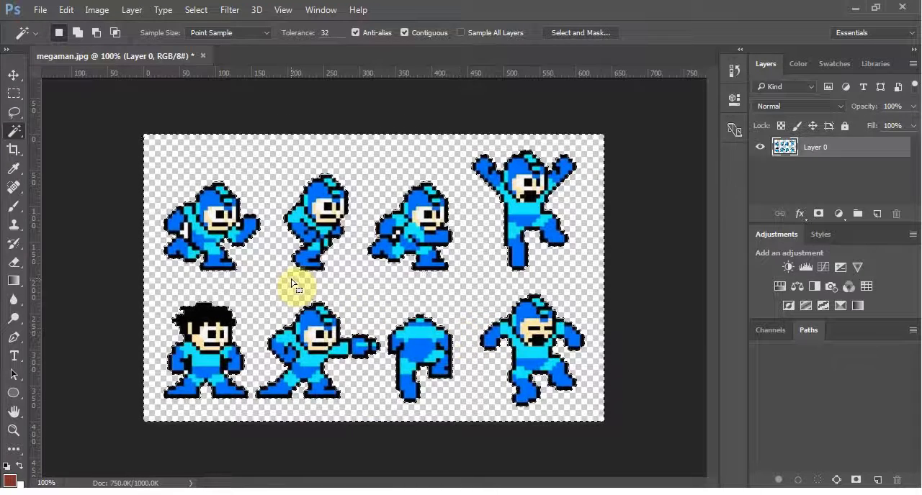
key(ctrl+d)
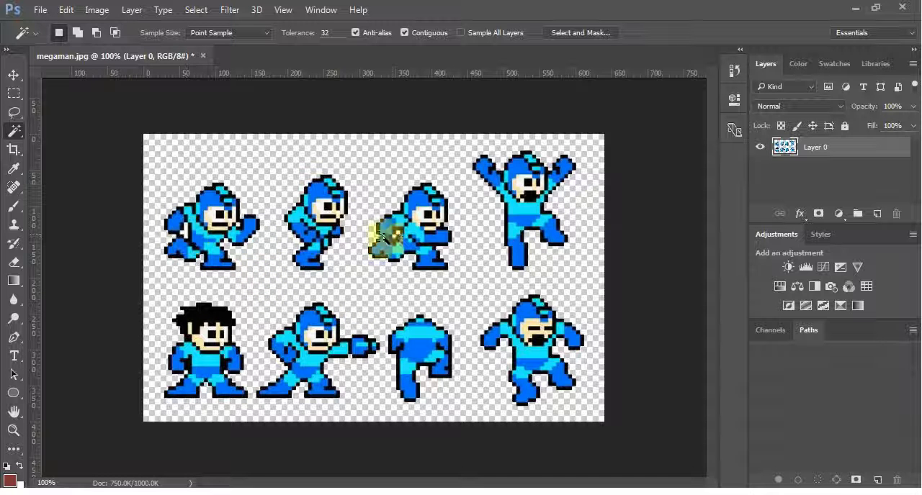
Delete the enclosed white gap between the arm and body of the first running sprite
key(ctrl+plus)
key(ctrl+plus)
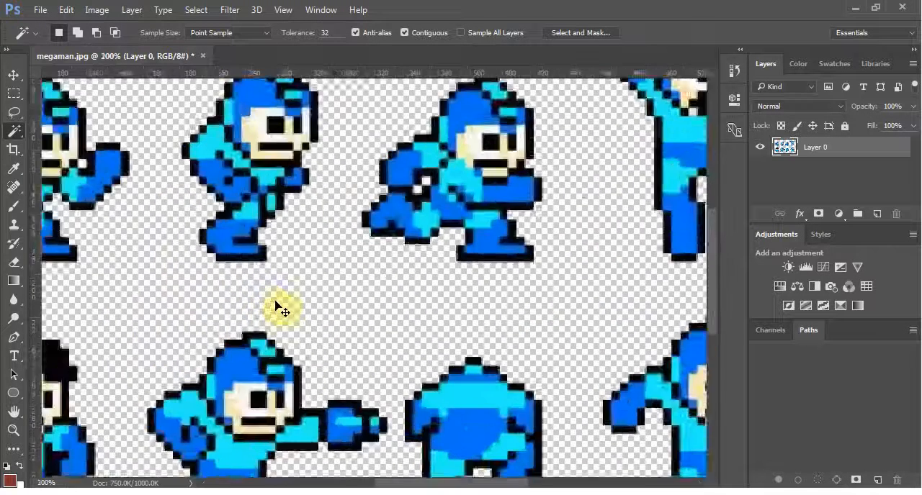
drag(162, 293, 416, 402)
drag(176, 315, 344, 355)
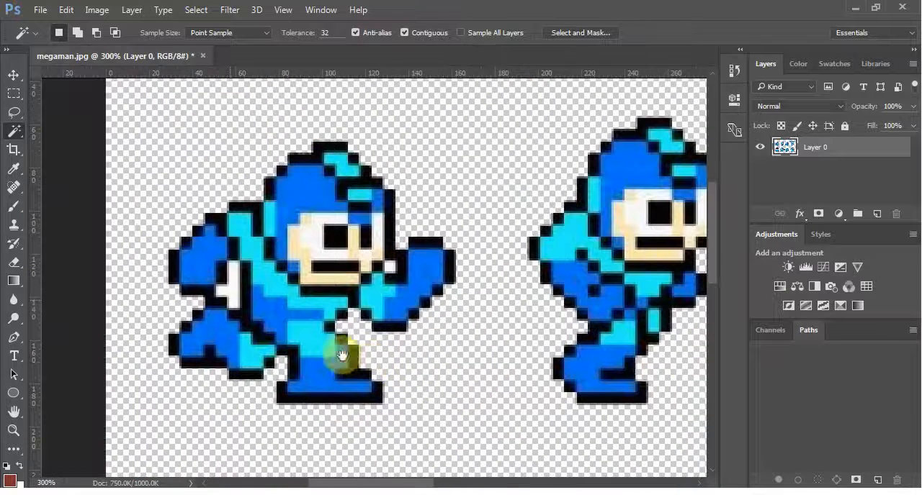
click(231, 293)
key(Delete)
Remove the small white patches enclosed behind the arm of the third sprite in the upper row
drag(495, 401, 249, 345)
drag(592, 356, 478, 374)
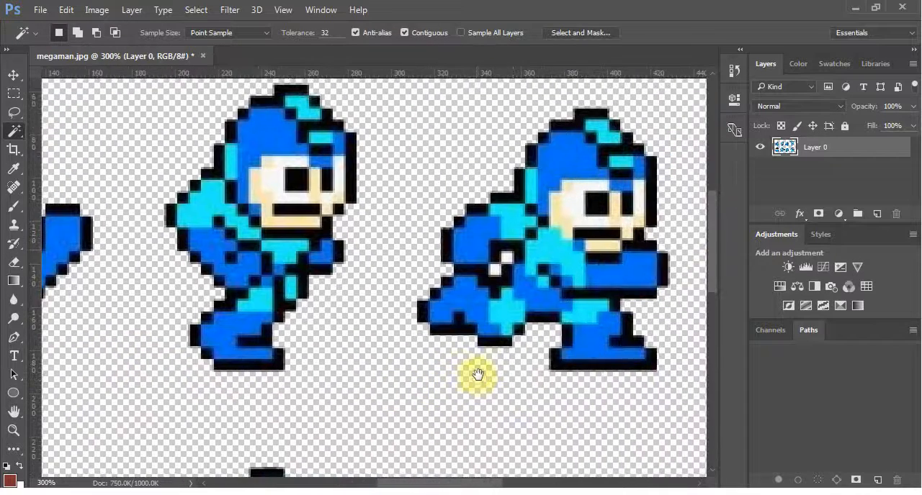
click(507, 259)
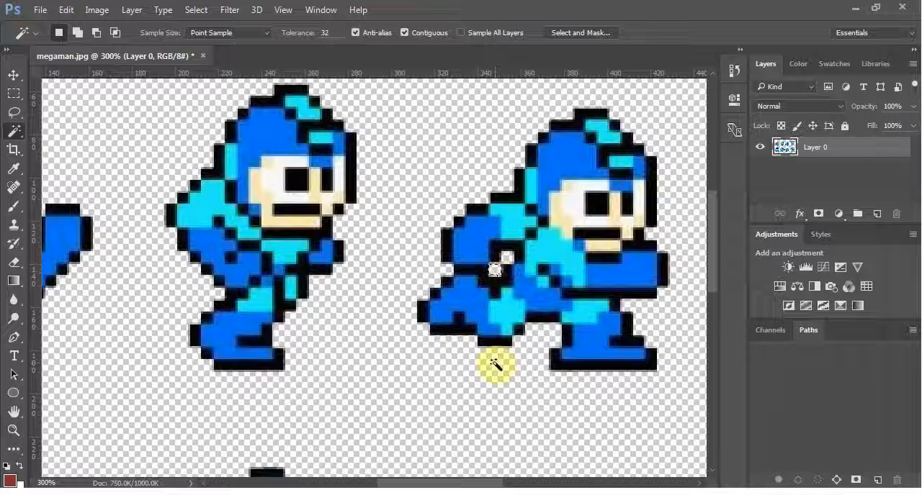
key(ctrl+minus)
key(ctrl+minus)
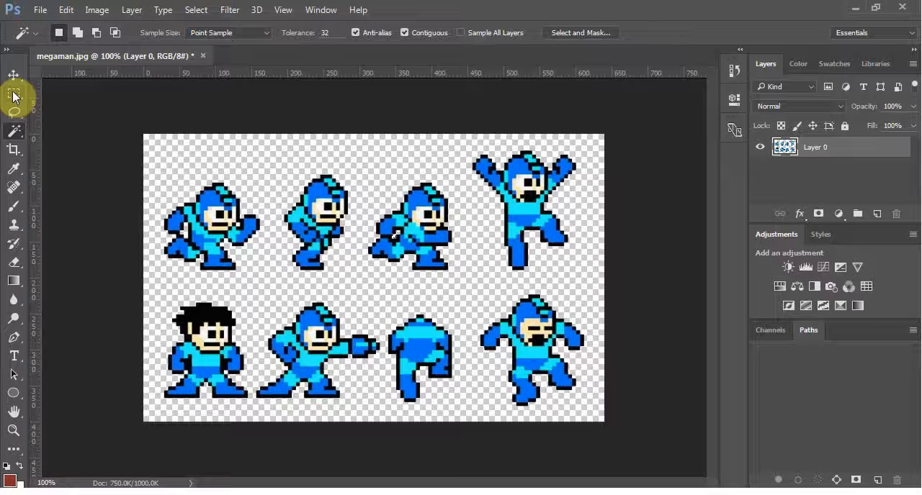
click(13, 151)
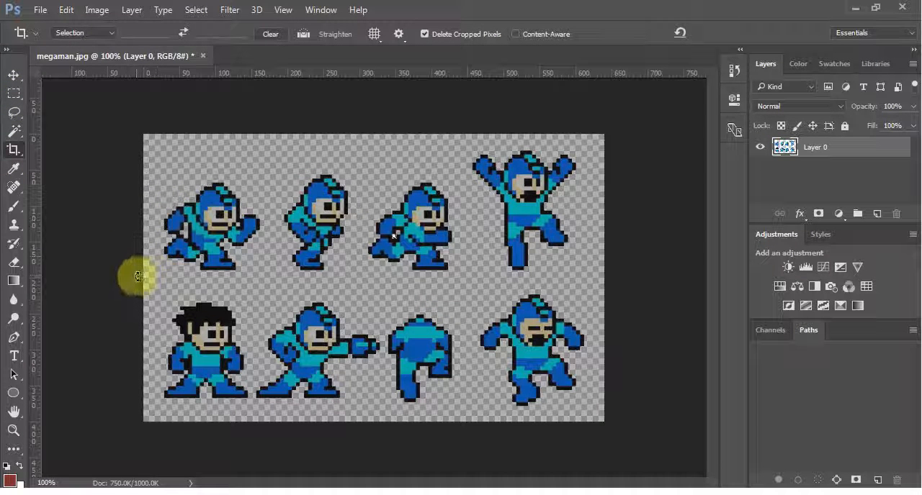
click(310, 257)
key(Escape)
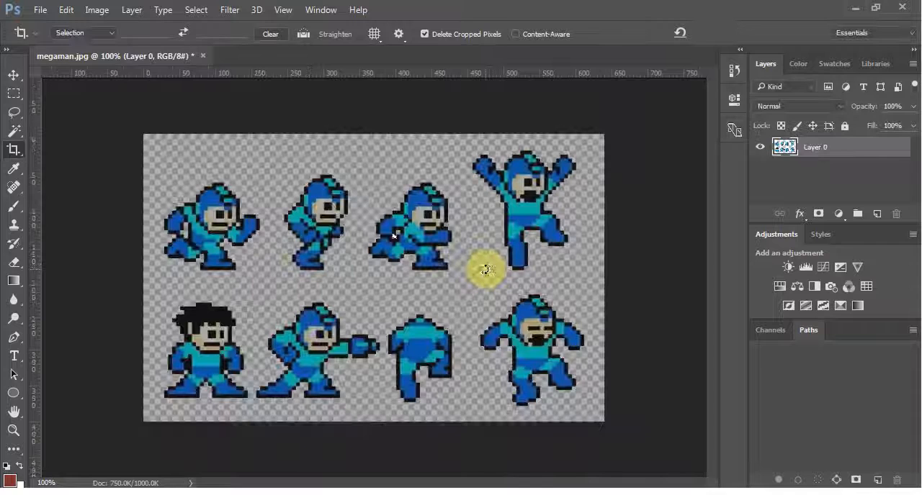
key(v)
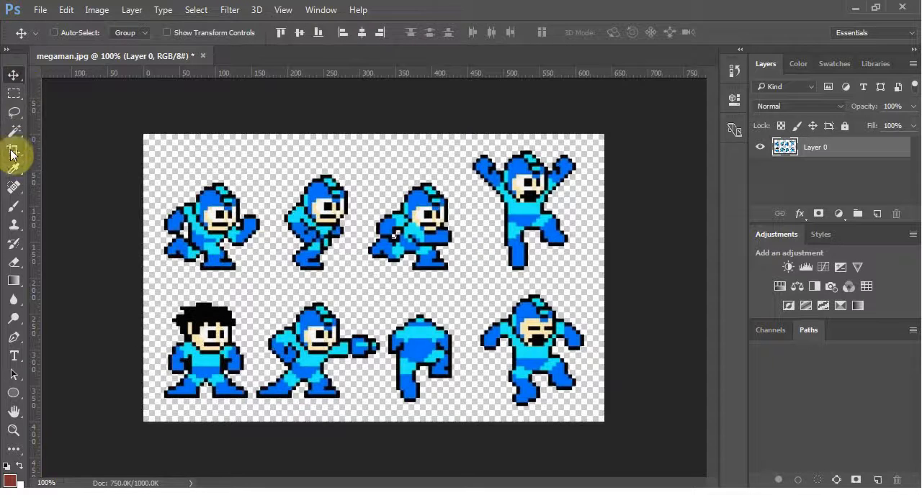
click(13, 153)
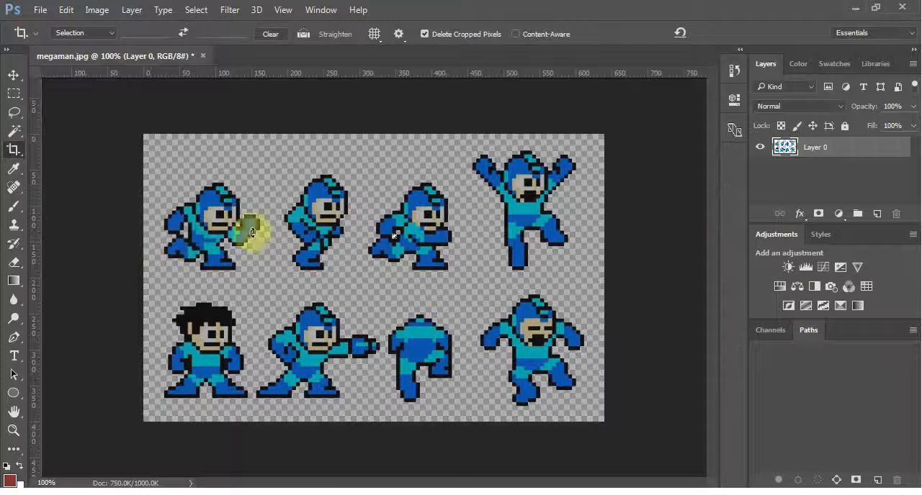
click(700, 212)
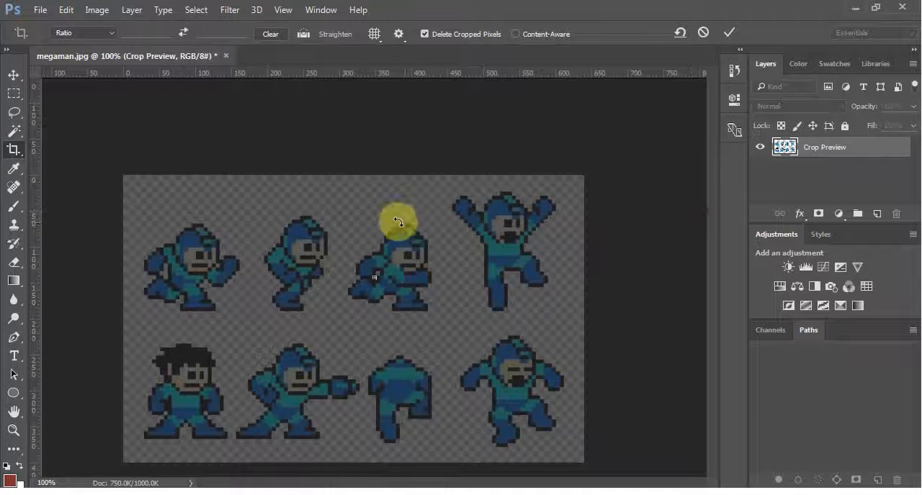
drag(398, 221, 175, 369)
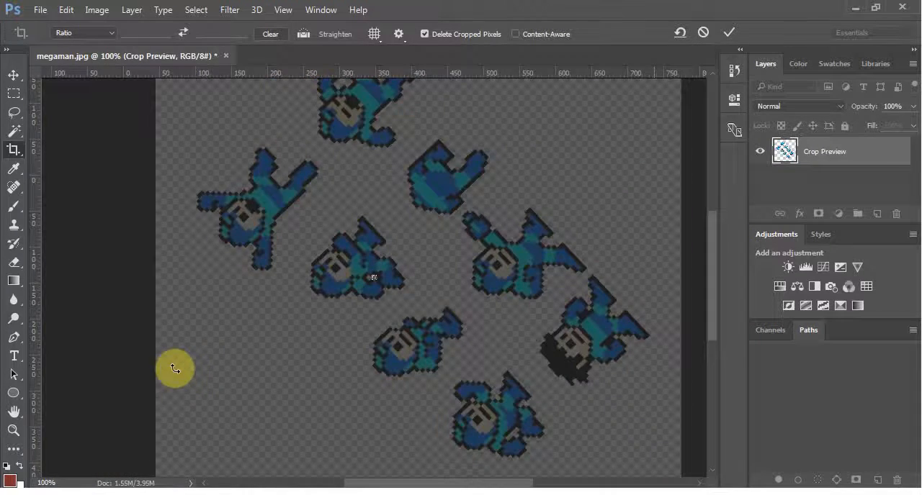
key(Escape)
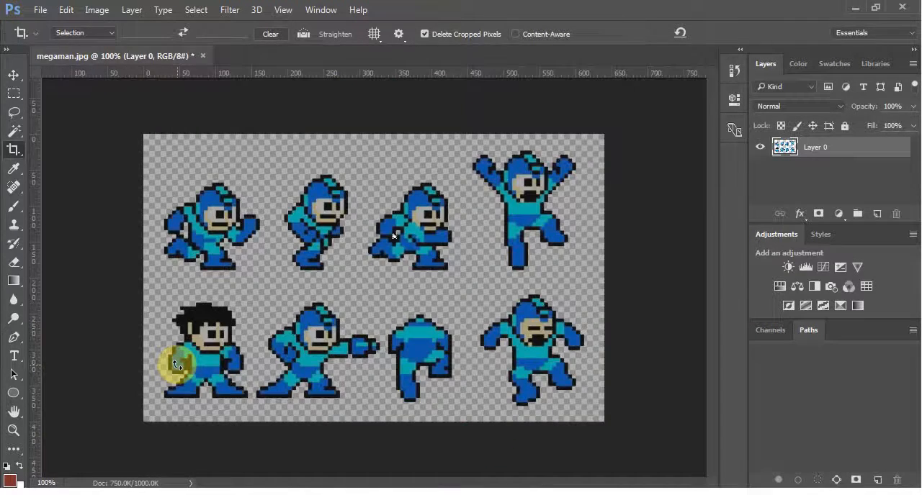
key(Escape)
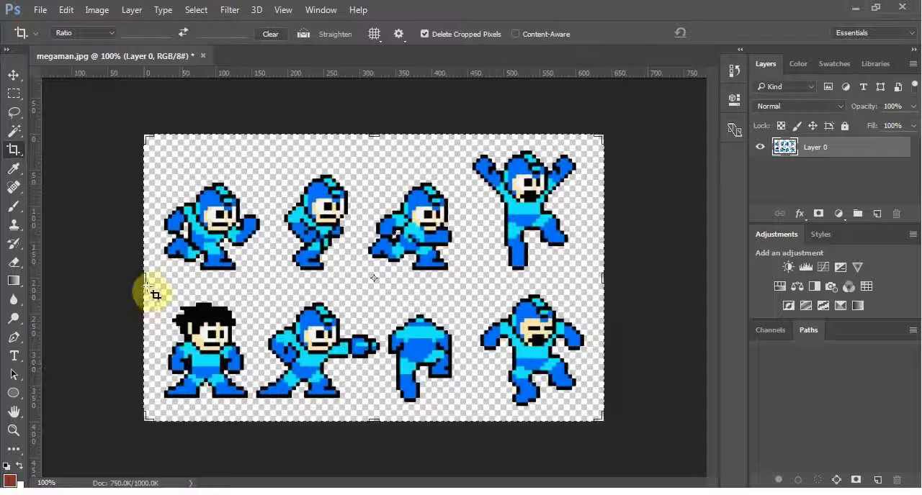
Crop the image to the upper row of four sprites, trimming the side margins and removing the lower row
drag(144, 279, 149, 270)
drag(373, 424, 377, 351)
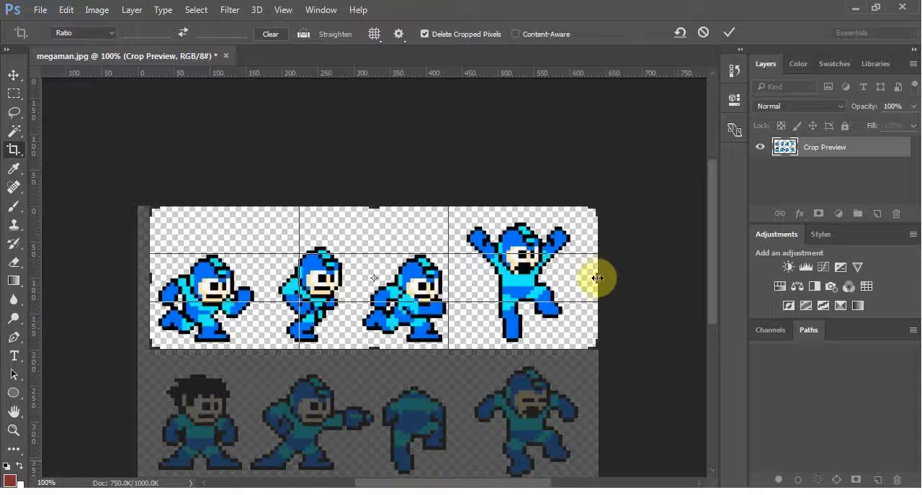
drag(598, 278, 588, 275)
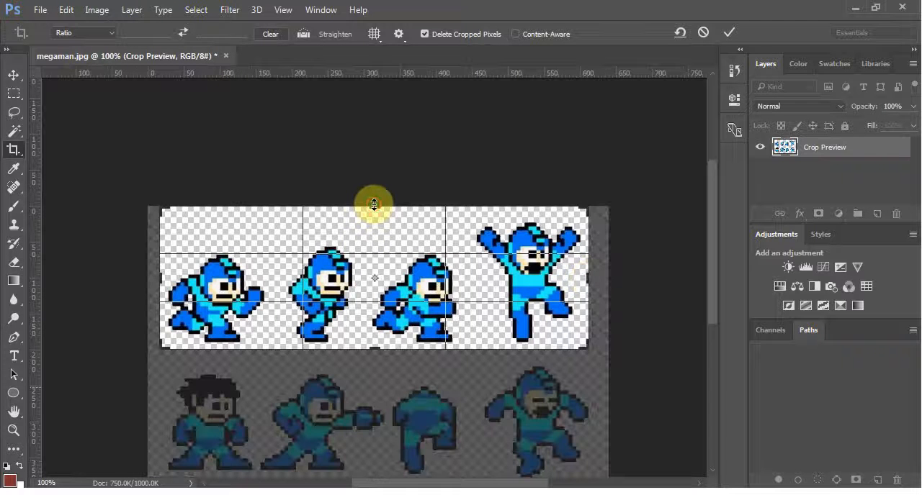
drag(374, 205, 377, 206)
key(Return)
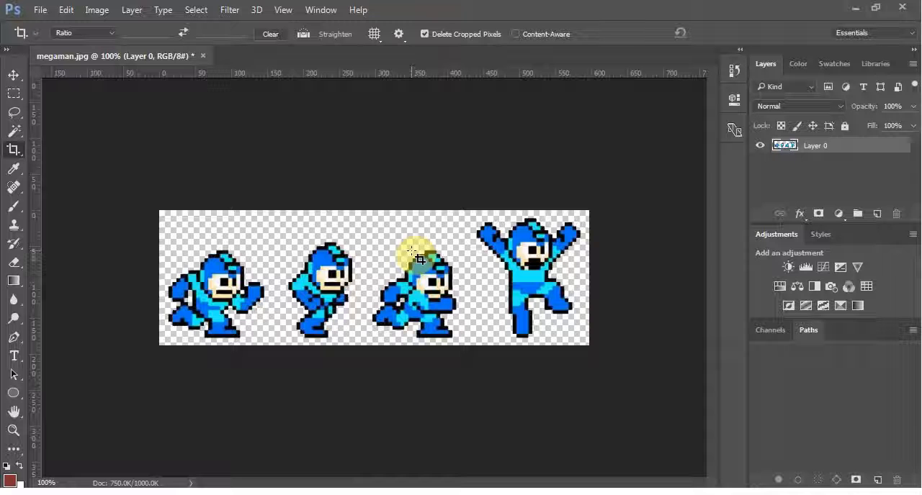
Copy the first running sprite to its own layer from a rectangular selection and check it with Layer 0 temporarily hidden
click(13, 93)
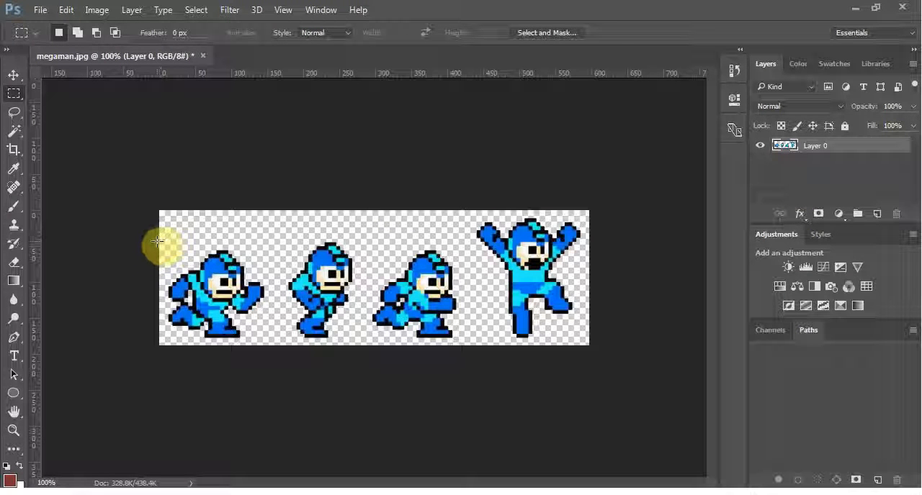
drag(158, 241, 274, 346)
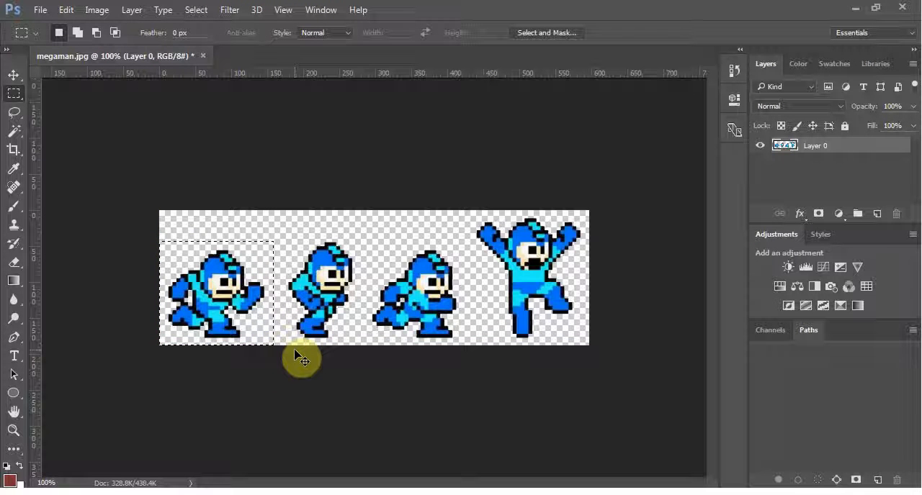
key(ctrl+j)
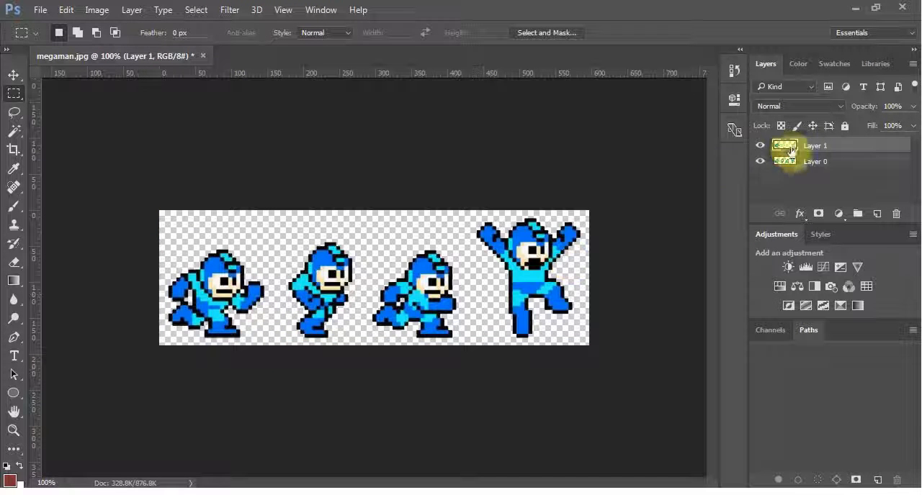
click(760, 162)
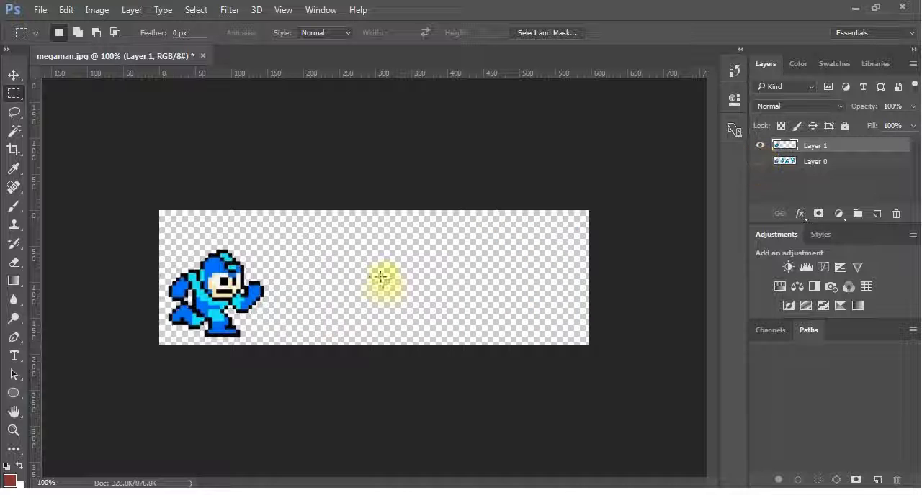
click(760, 161)
Select the second sprite on Layer 0 with a rectangular marquee and copy it to its own layer
click(800, 162)
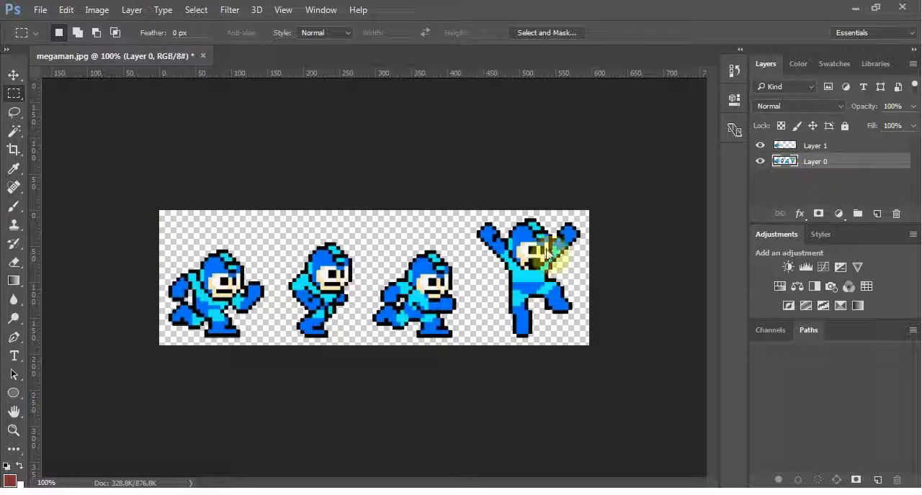
drag(271, 235, 369, 344)
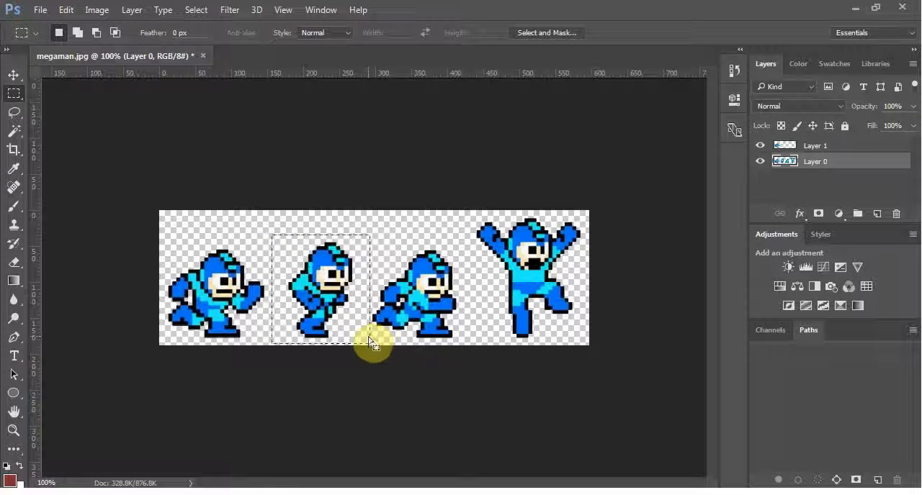
key(ctrl+j)
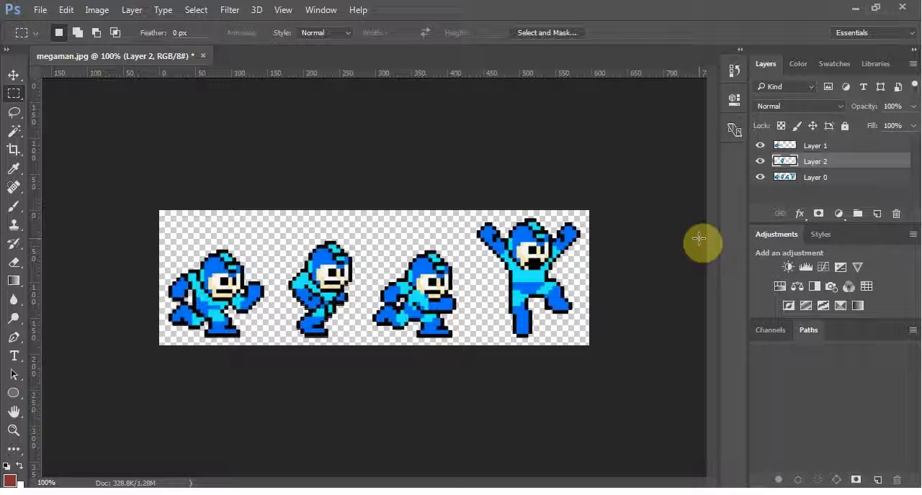
Select the third sprite on Layer 0 with a rectangular marquee, then copy and paste it as a separate layer
click(811, 179)
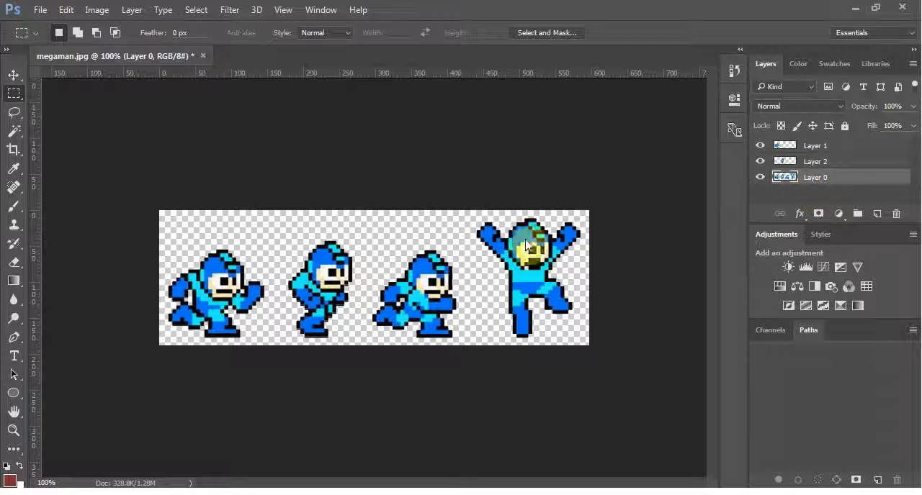
drag(369, 240, 471, 344)
key(ctrl+c)
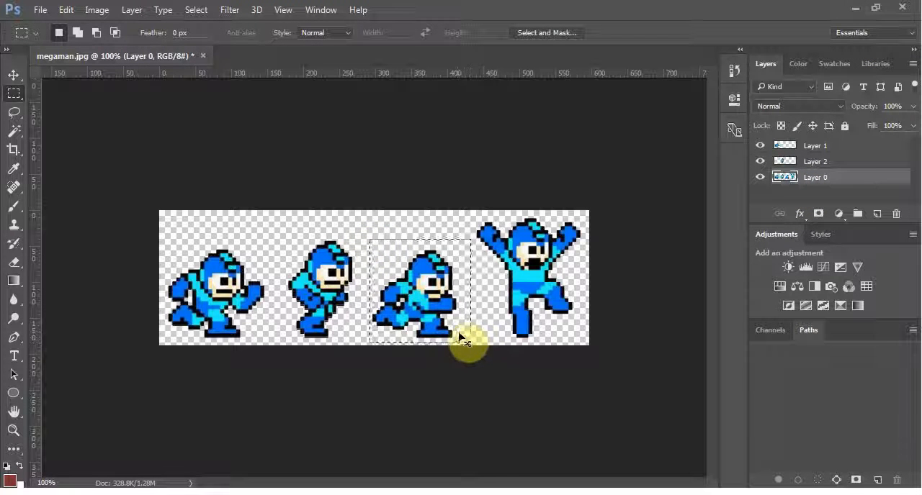
key(ctrl+v)
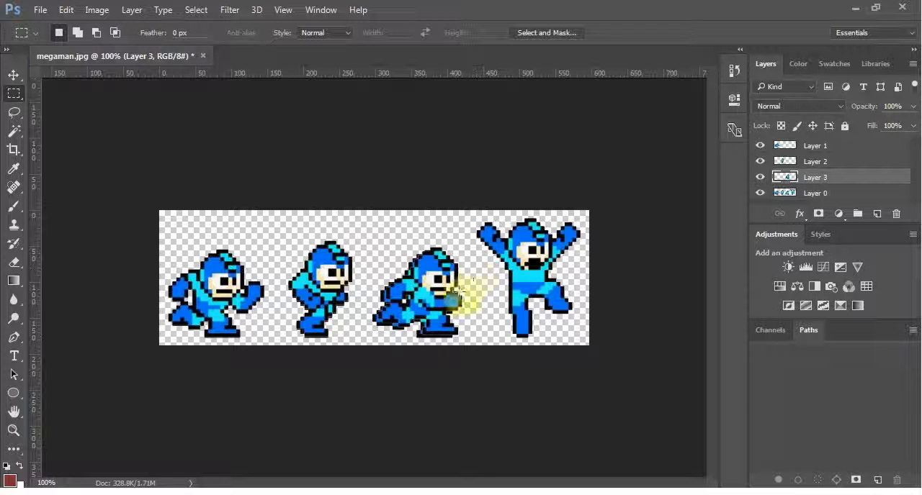
Select the jumping sprite with raised arms on Layer 0 and copy it to its own layer
click(786, 192)
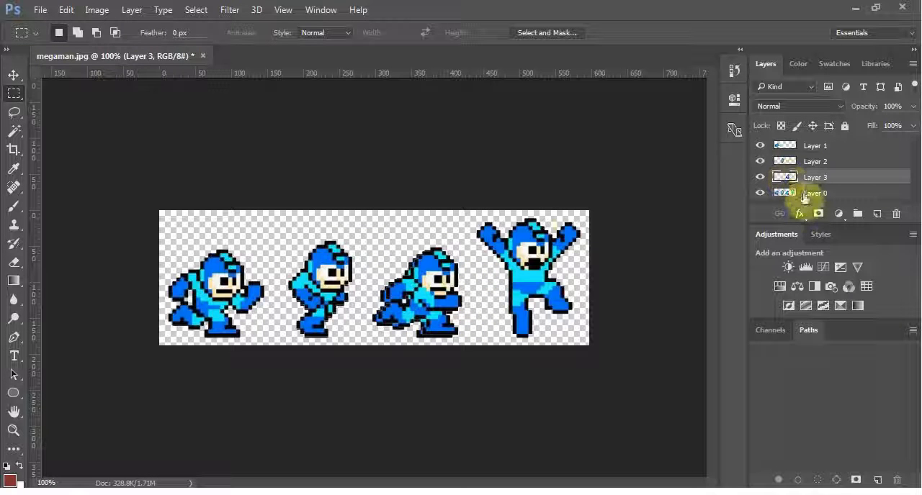
drag(470, 213, 592, 342)
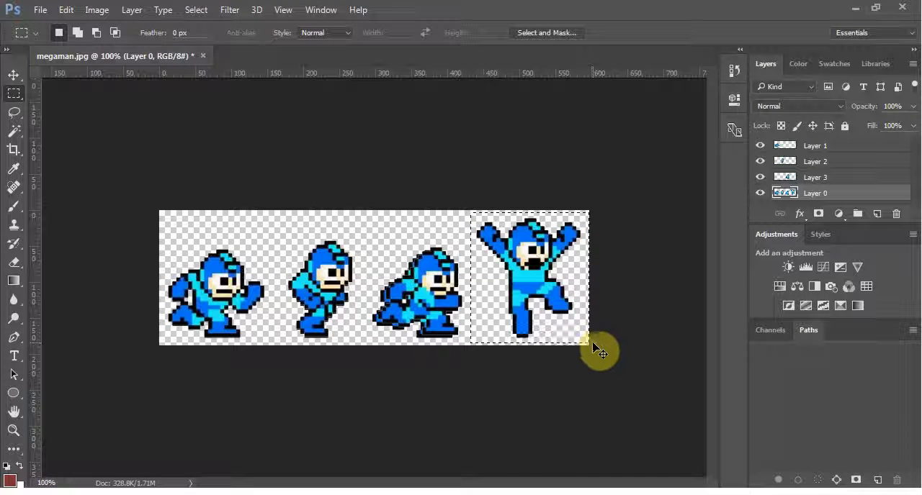
key(ctrl+j)
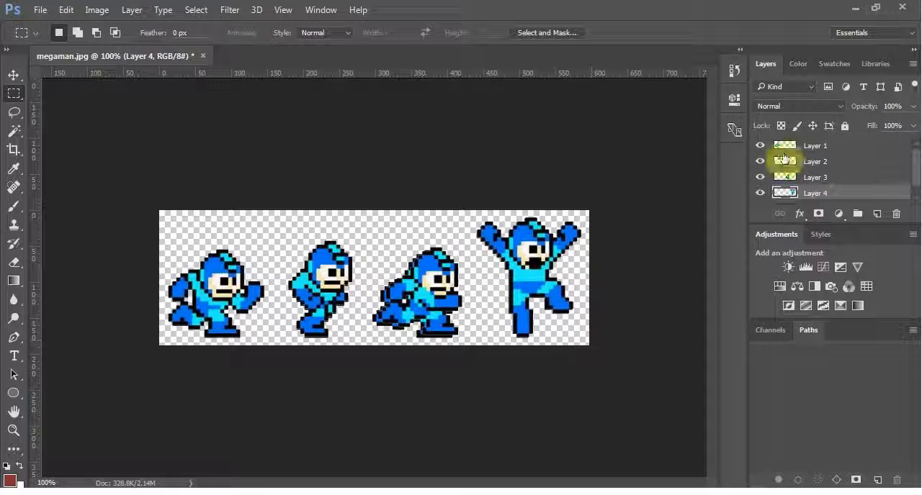
Check the separated sprite layers against Layer 0 by hiding Layers 1 to 4 and showing them again
scroll(796, 188, down, 1)
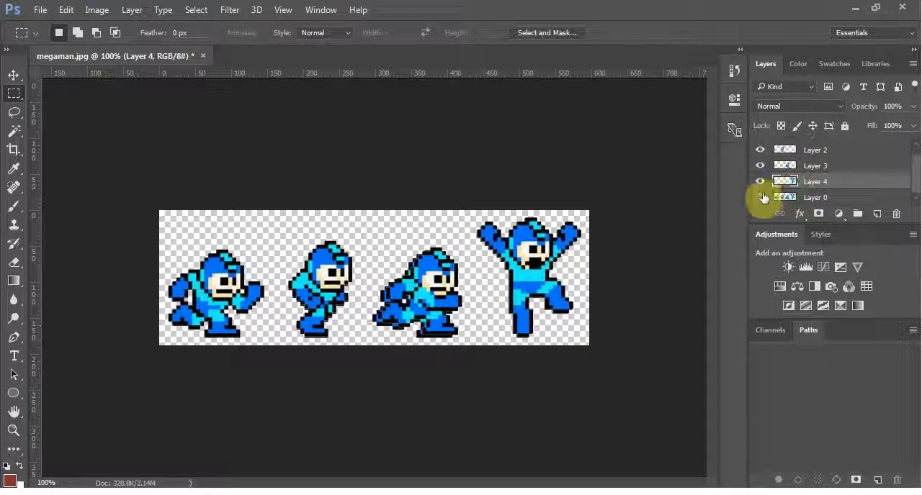
click(761, 200)
click(759, 199)
click(760, 183)
click(760, 165)
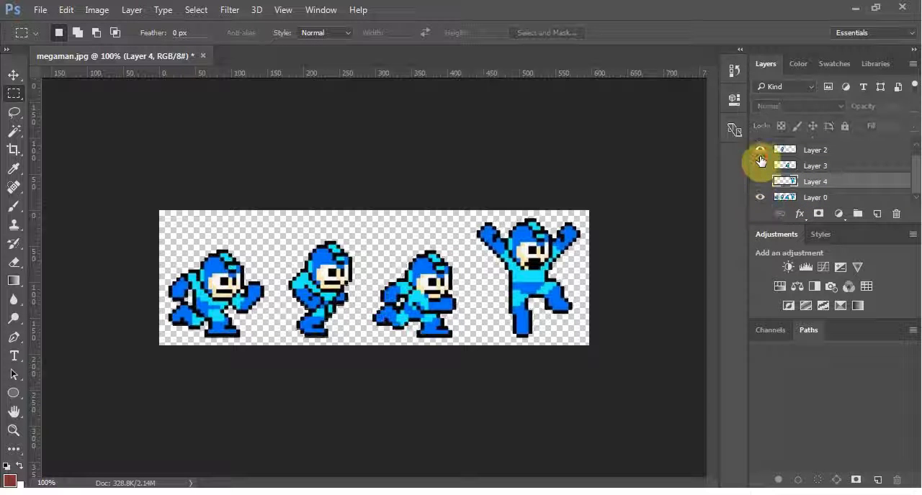
click(761, 152)
scroll(764, 156, up, 1)
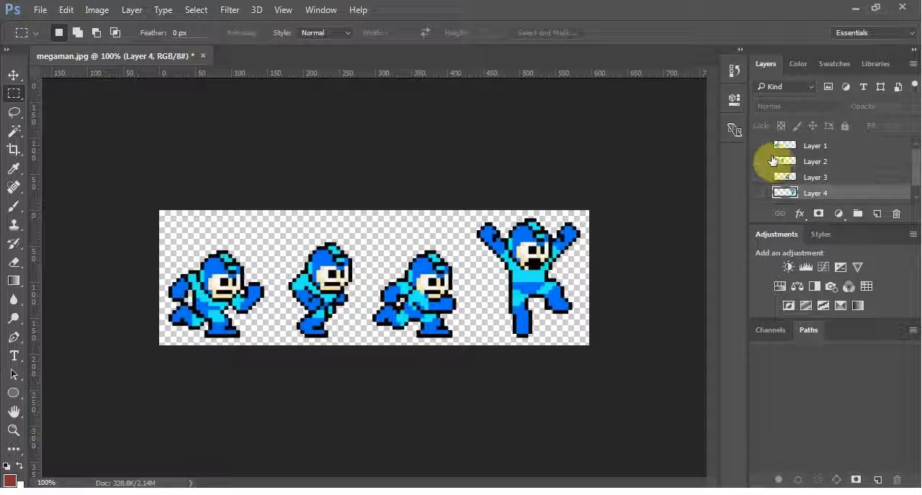
click(762, 147)
click(759, 164)
click(760, 179)
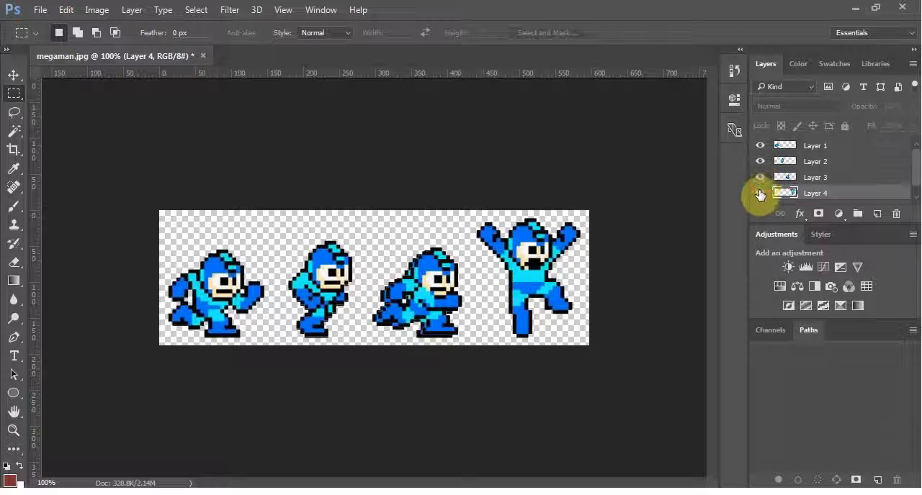
click(759, 194)
Hide Layer 0 and delete it, keeping only the four separate sprite layers
scroll(758, 195, down, 1)
click(759, 199)
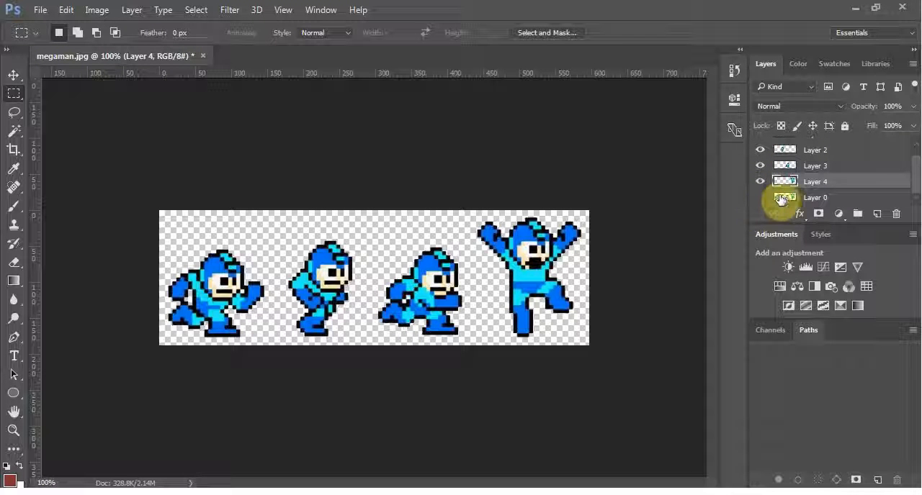
click(788, 199)
right_click(790, 200)
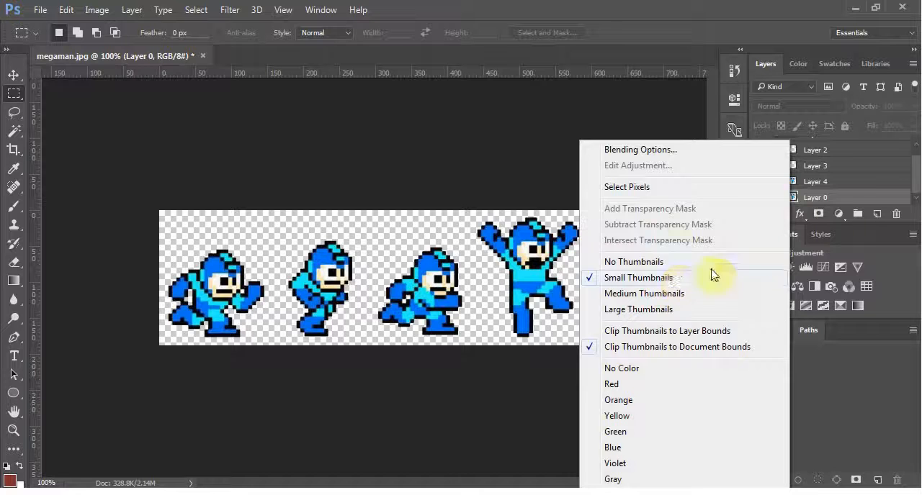
click(848, 200)
right_click(823, 196)
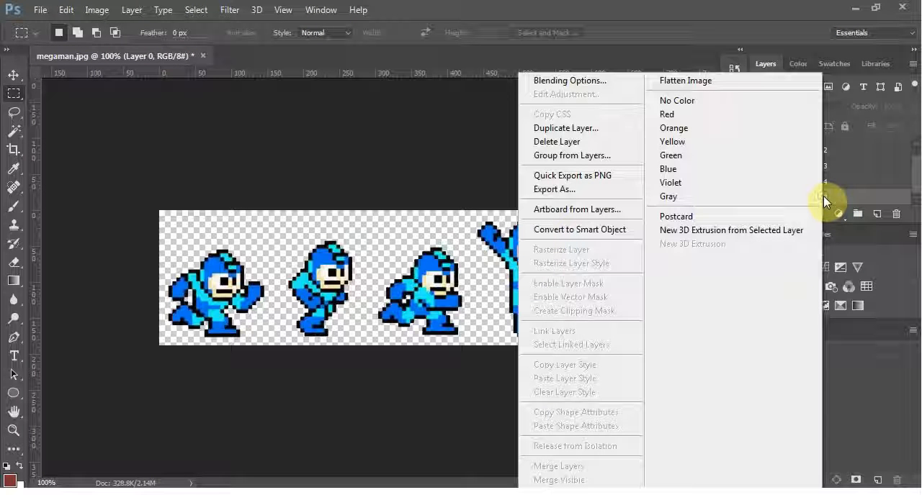
click(569, 142)
click(435, 197)
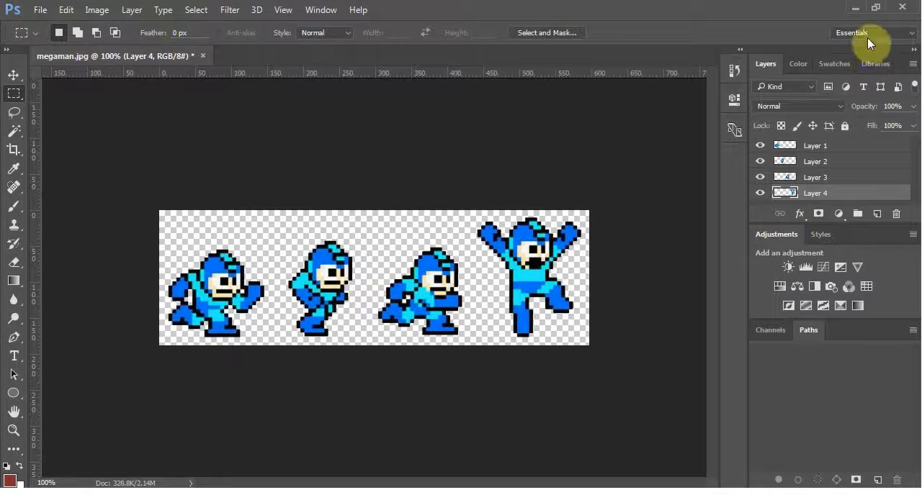
Create a desktop folder named mm, and return to the full-size Photoshop window
click(876, 10)
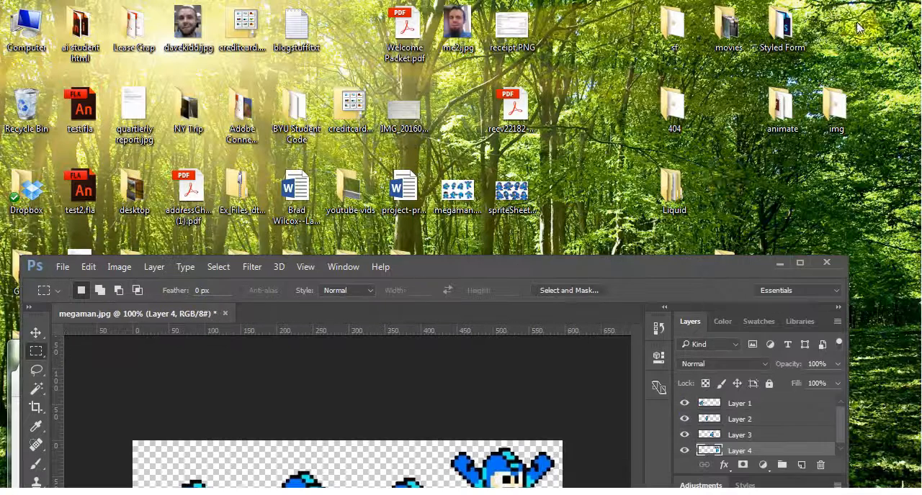
click(802, 213)
right_click(801, 214)
mouse_move(796, 404)
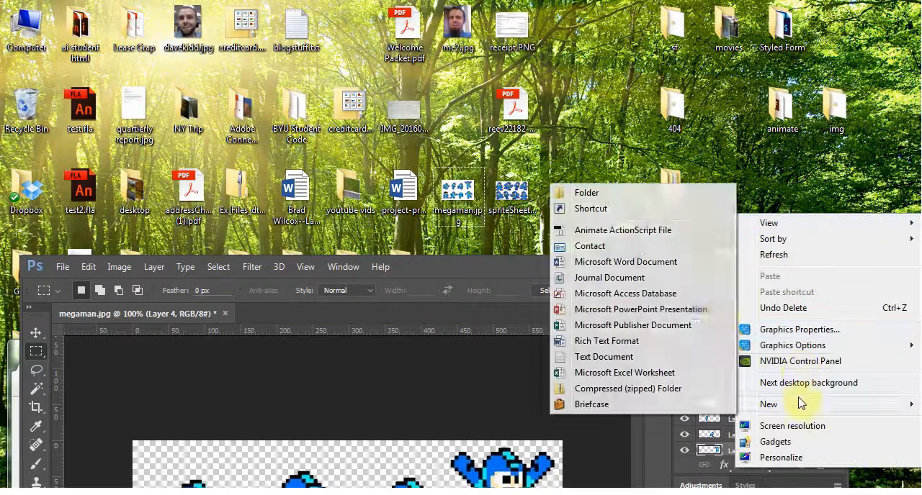
click(613, 192)
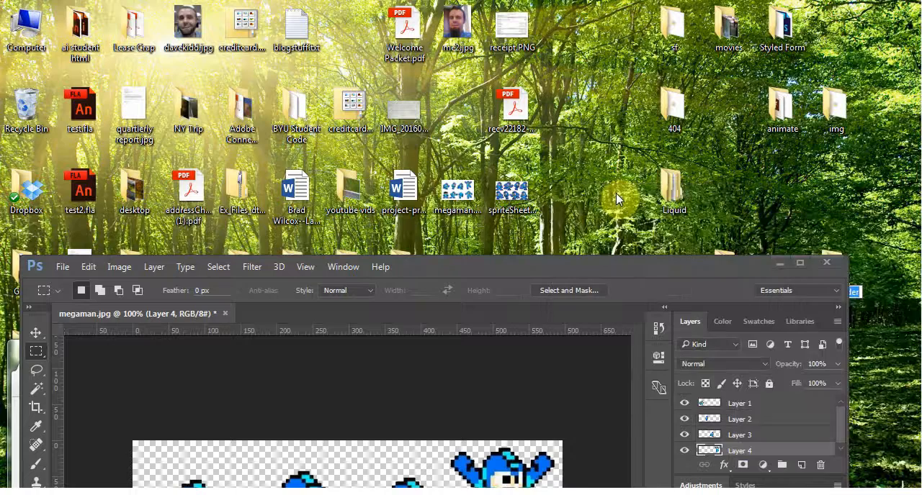
text(mm)
drag(624, 263, 529, 154)
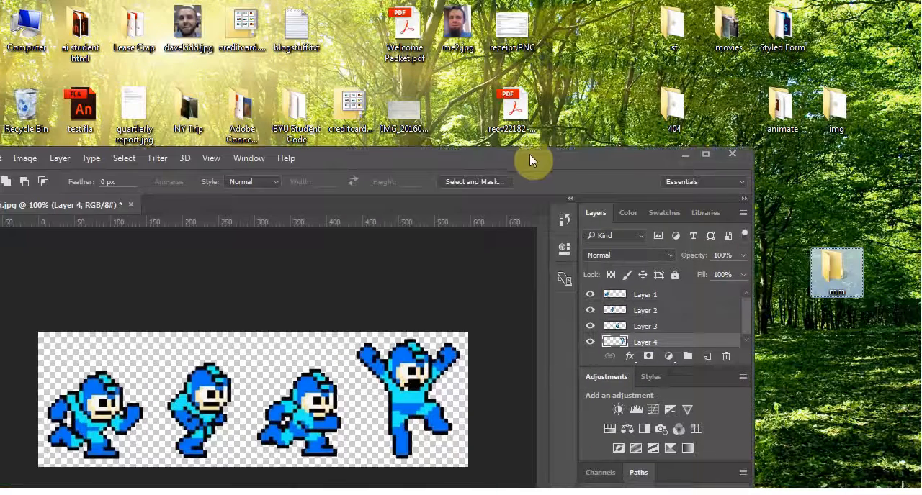
click(705, 157)
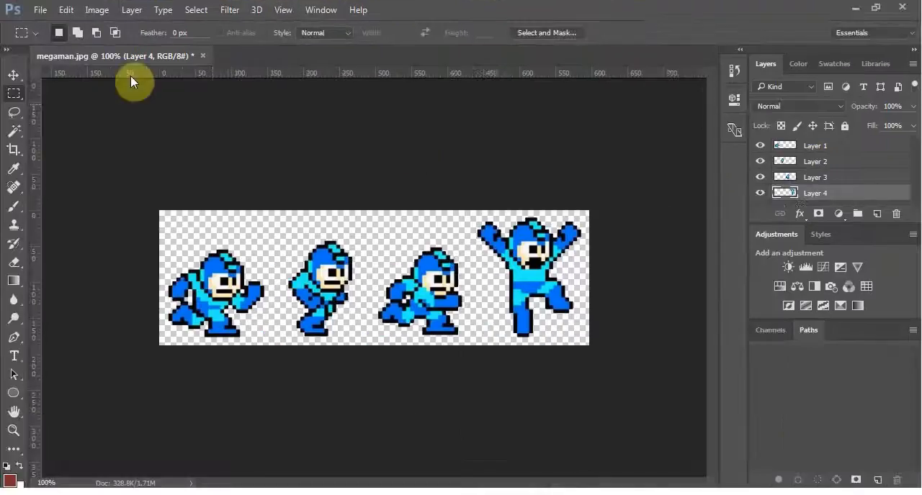
Save the layered sprite image as megaman.psd in the desktop's mm folder, accepting the default format options
click(47, 10)
click(67, 168)
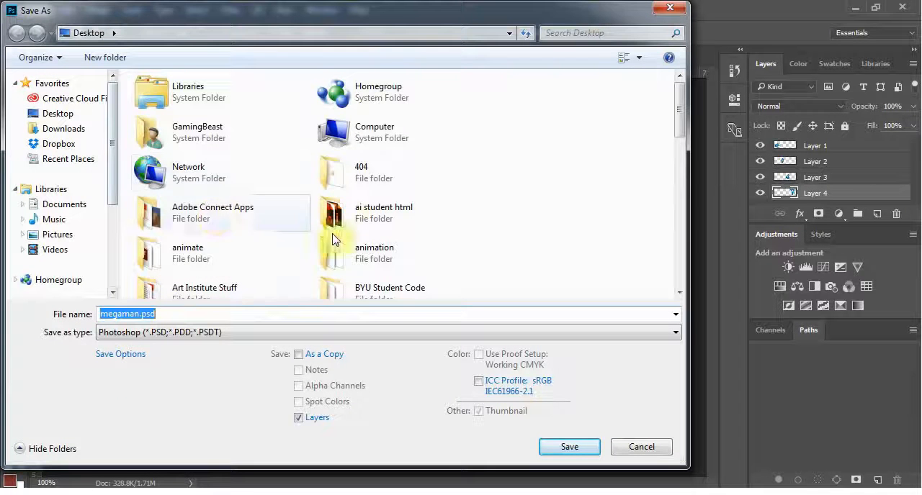
click(373, 249)
scroll(374, 249, down, 5)
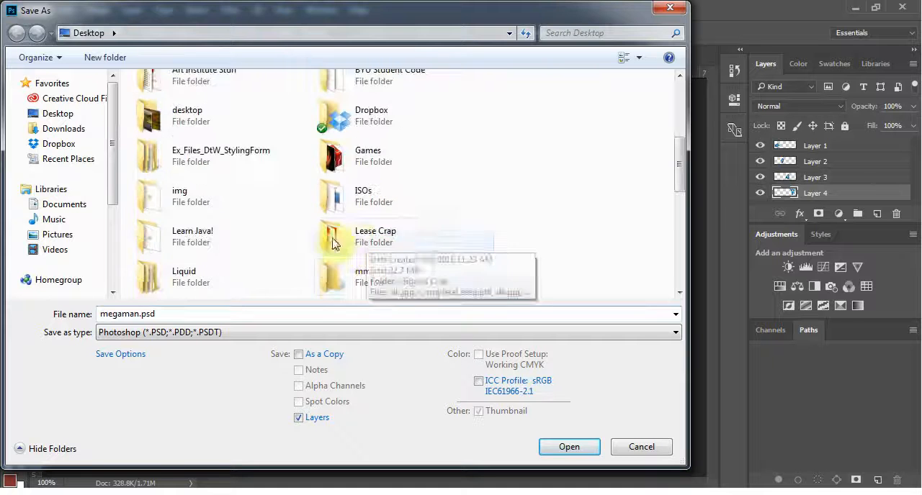
double_click(350, 273)
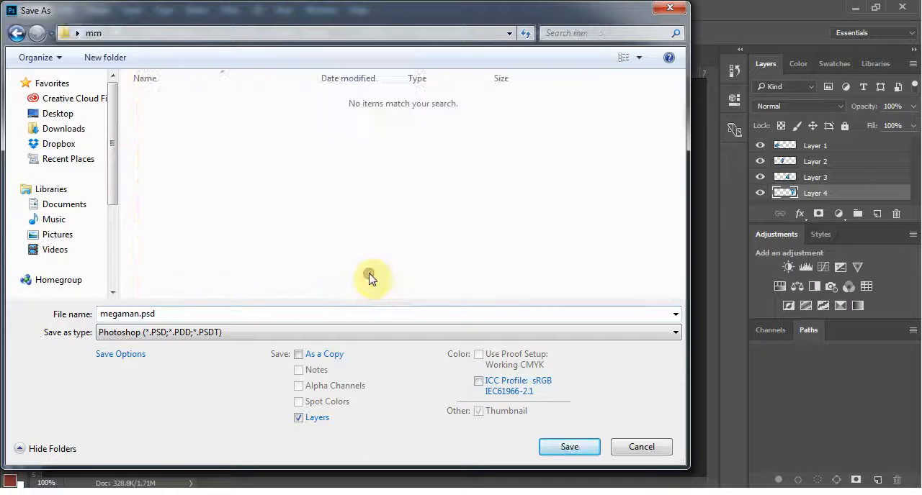
click(566, 447)
click(855, 234)
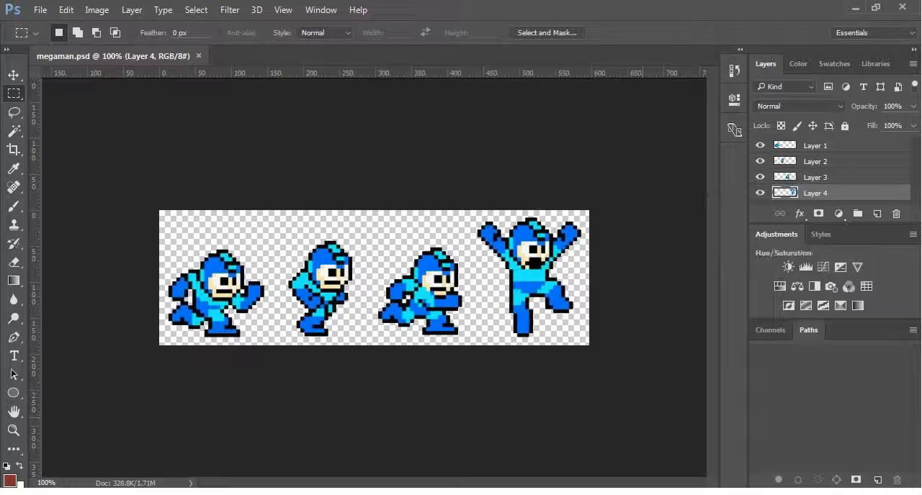
Switch to Animate CC and create a new HTML5 Canvas document
click(543, 430)
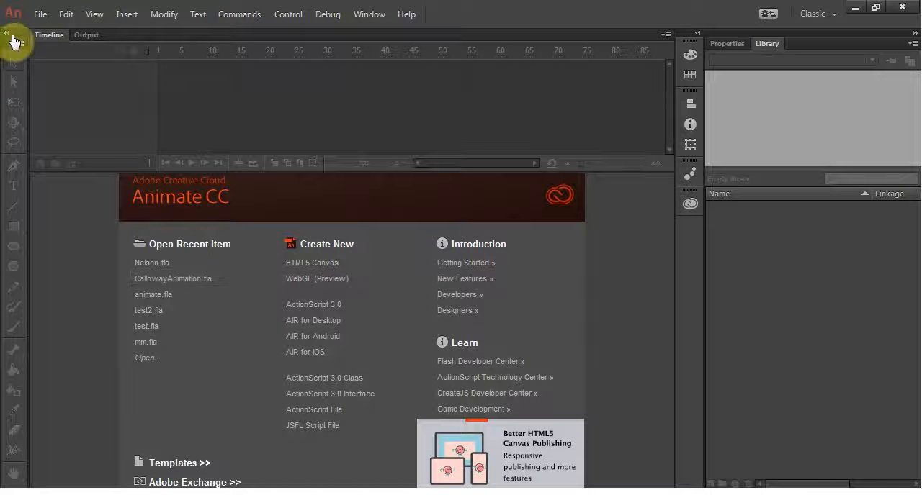
click(39, 15)
click(39, 20)
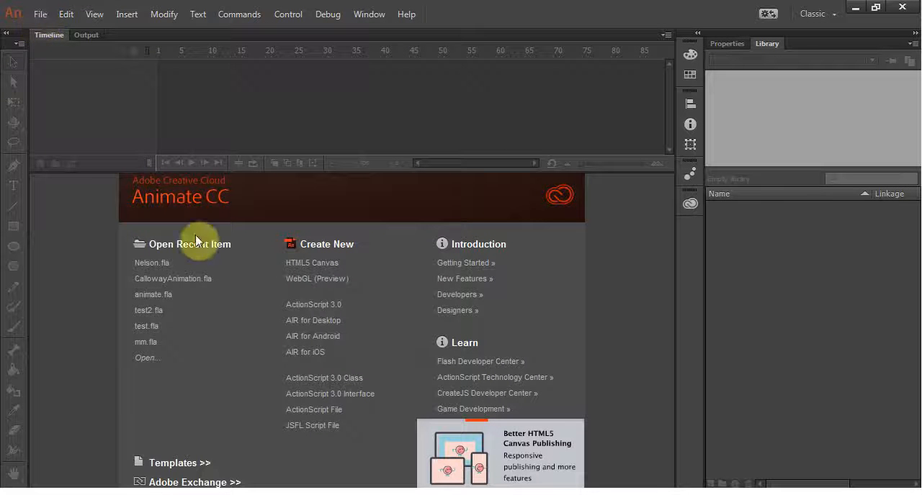
click(320, 265)
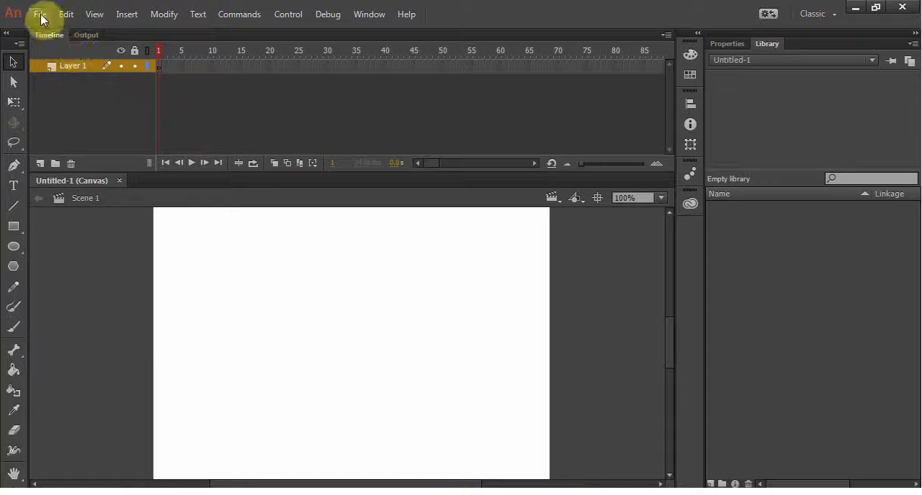
Save the new canvas document as megaman.fla in the desktop's mm folder
click(41, 16)
click(82, 169)
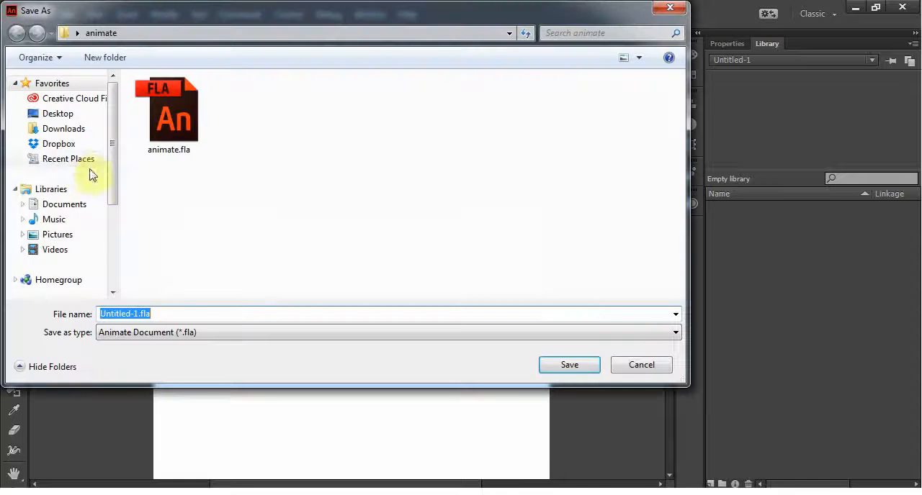
click(57, 115)
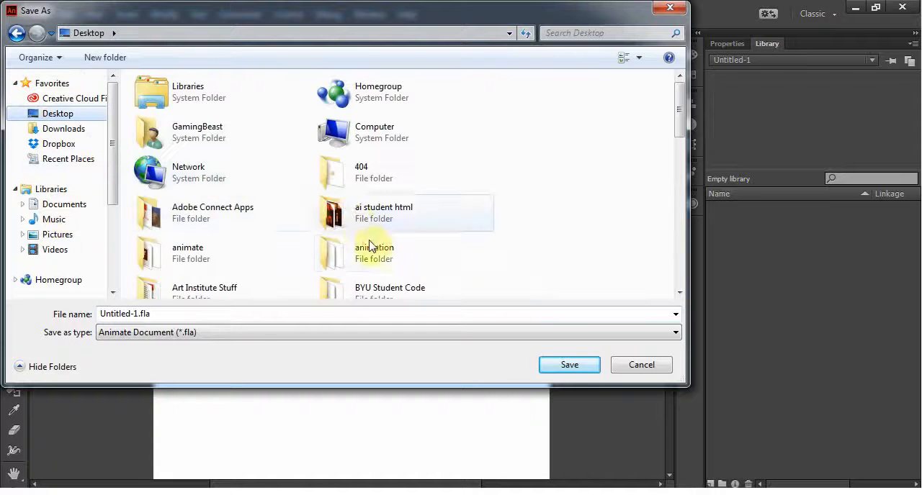
click(370, 247)
scroll(370, 247, down, 3)
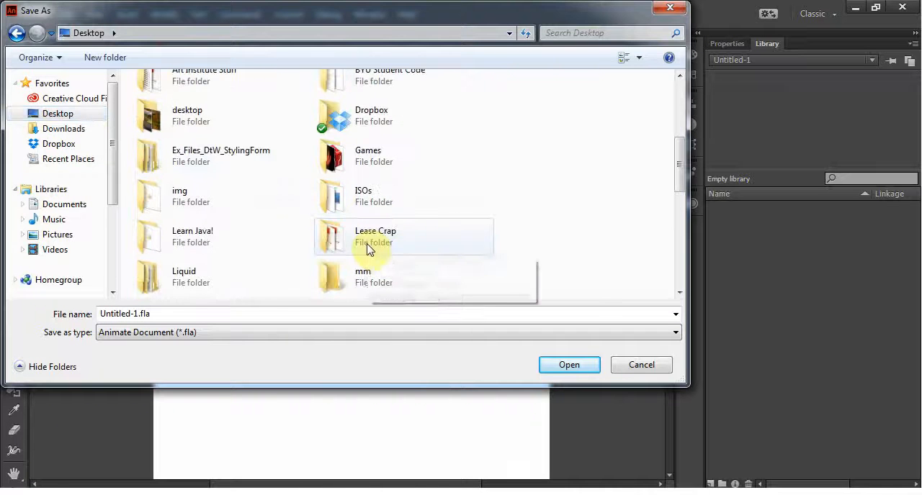
double_click(359, 291)
click(303, 314)
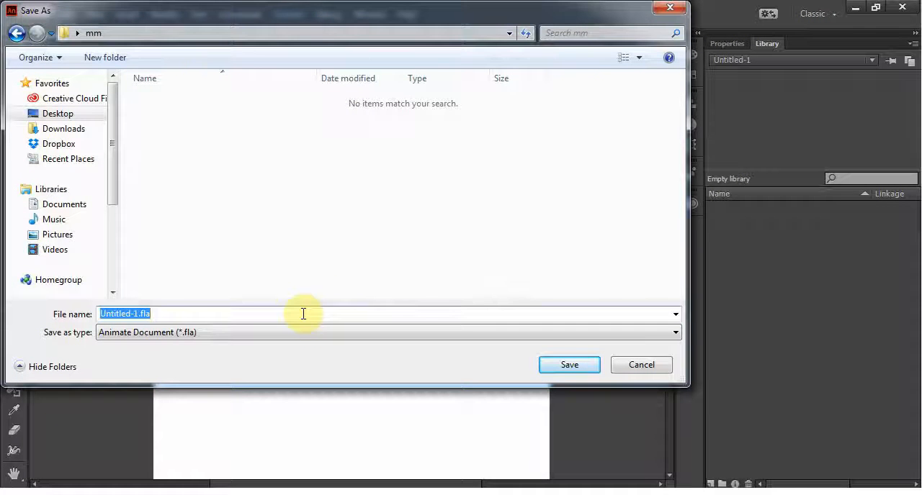
text(megaman)
key(Return)
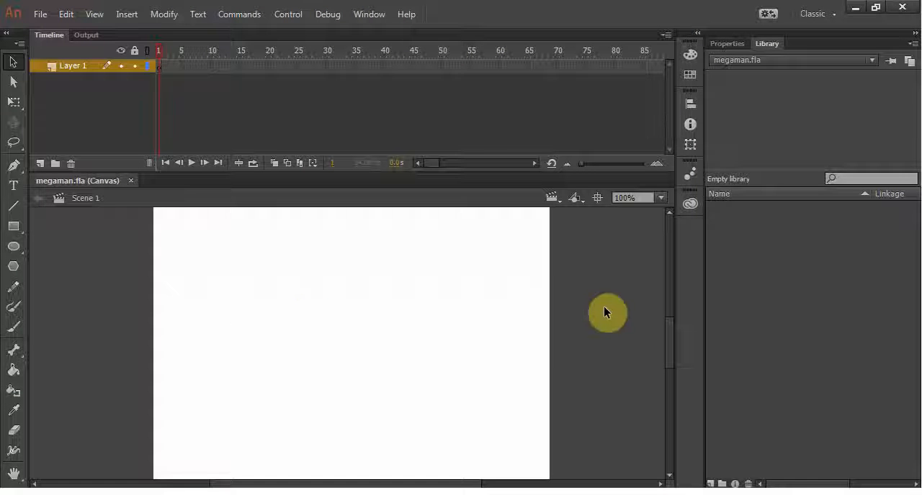
Import megaman.psd from the mm folder into the Animate library with all four layers selected and converted to Animate layers
click(692, 482)
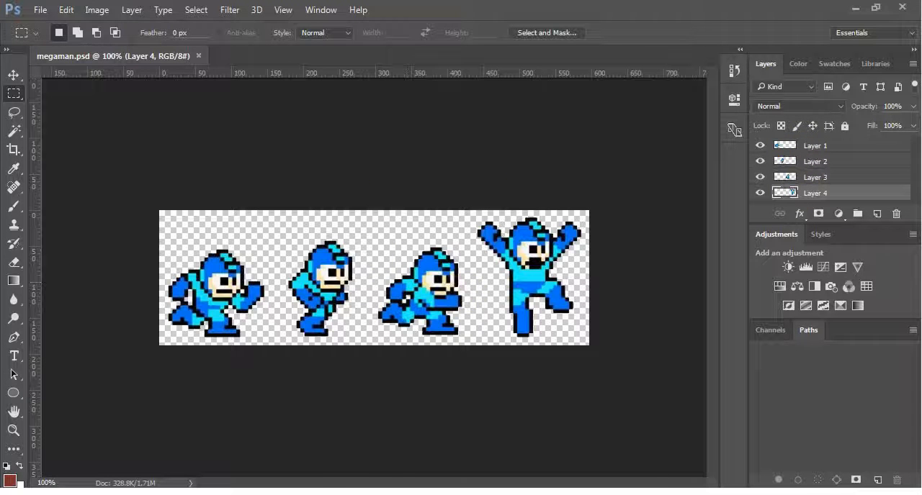
key(alt+Tab)
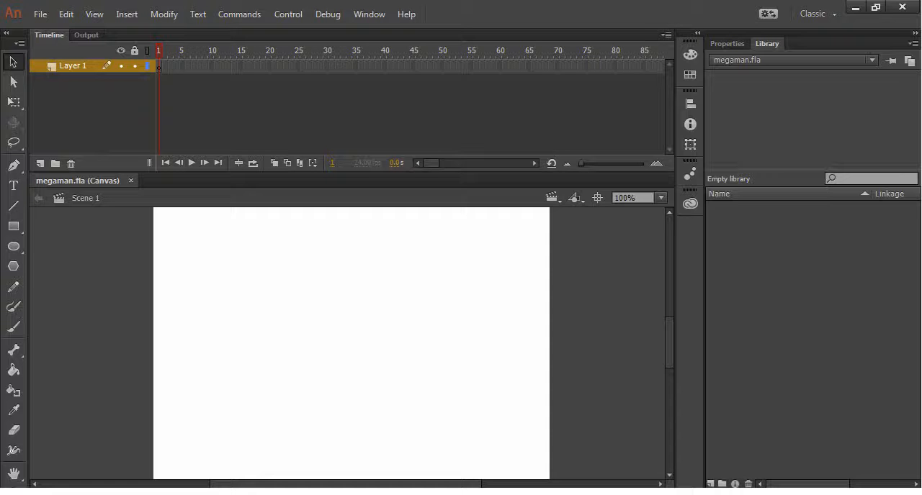
click(41, 18)
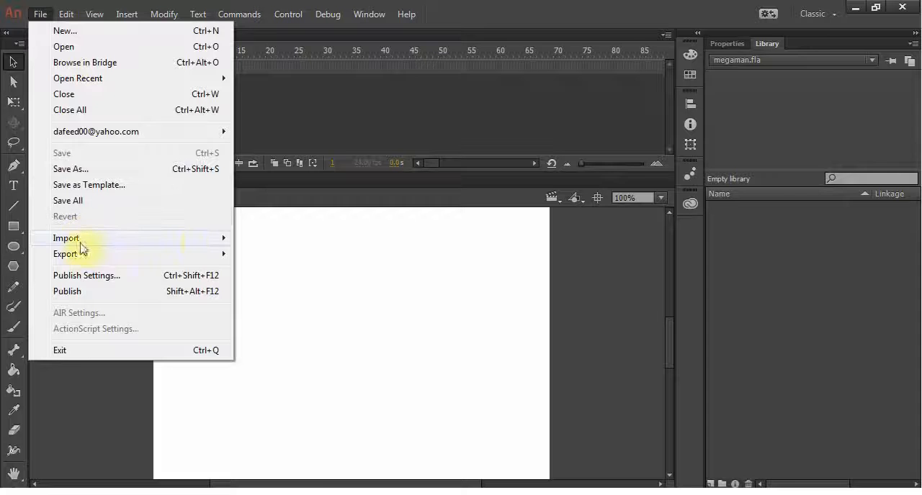
mouse_move(91, 245)
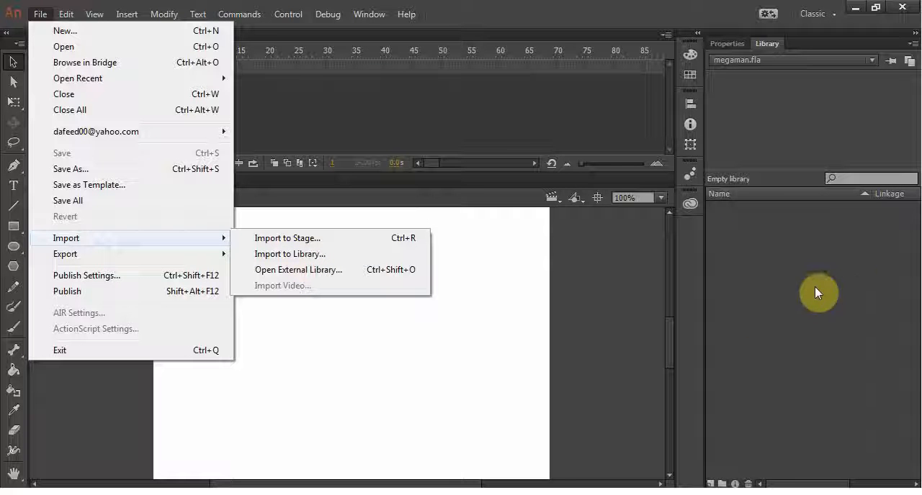
click(283, 255)
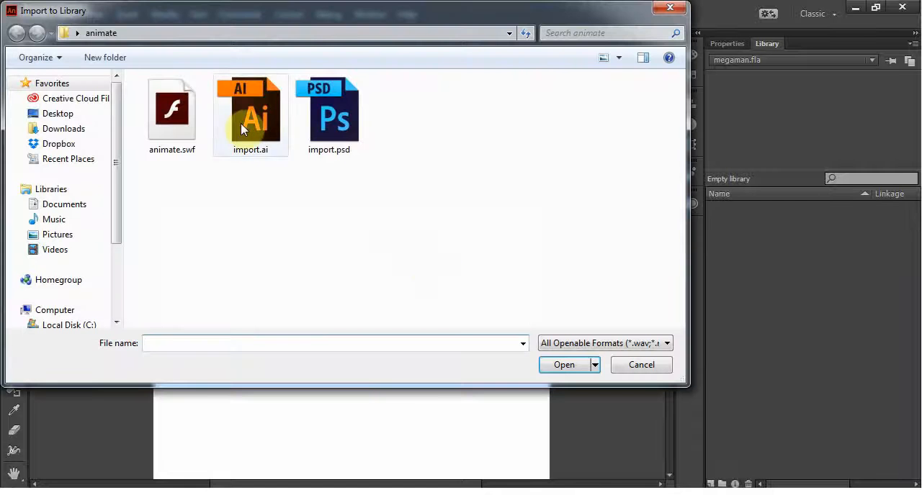
click(59, 114)
scroll(375, 288, down, 3)
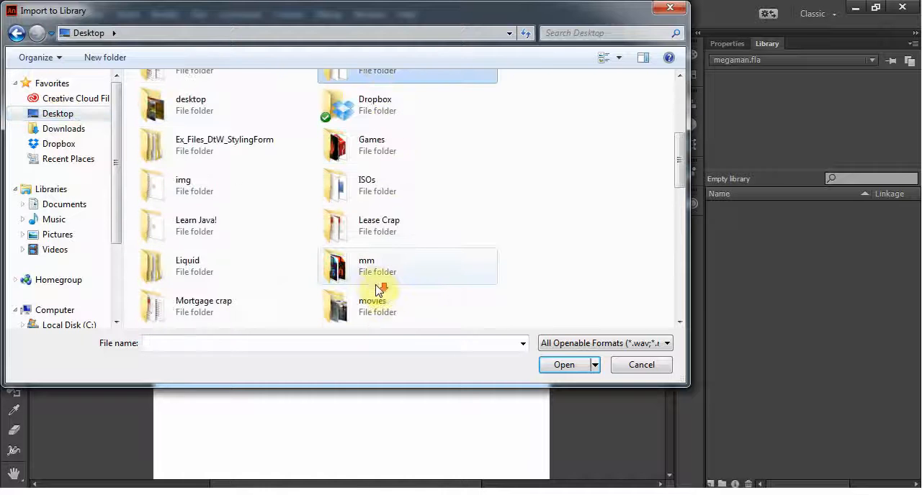
double_click(369, 277)
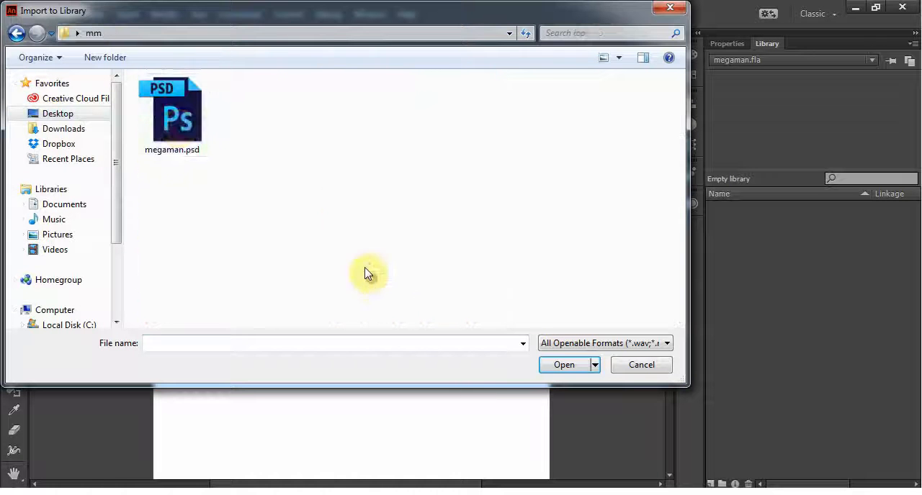
double_click(180, 120)
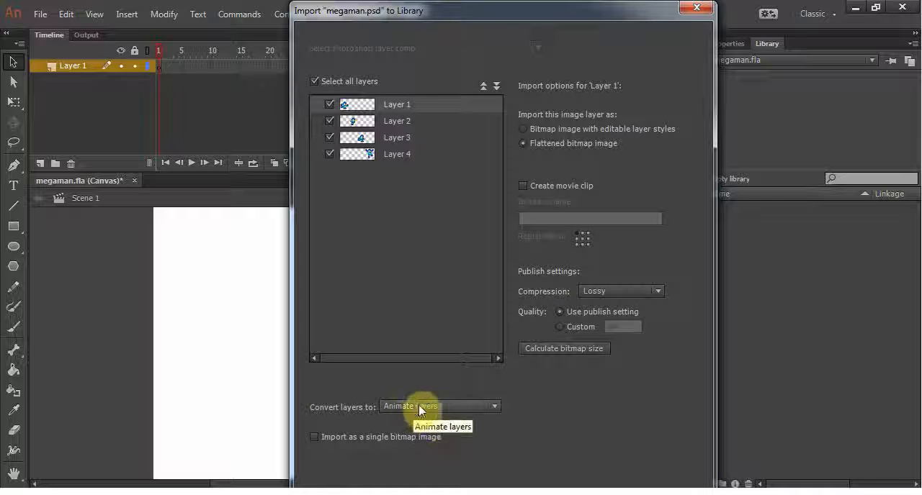
key(Return)
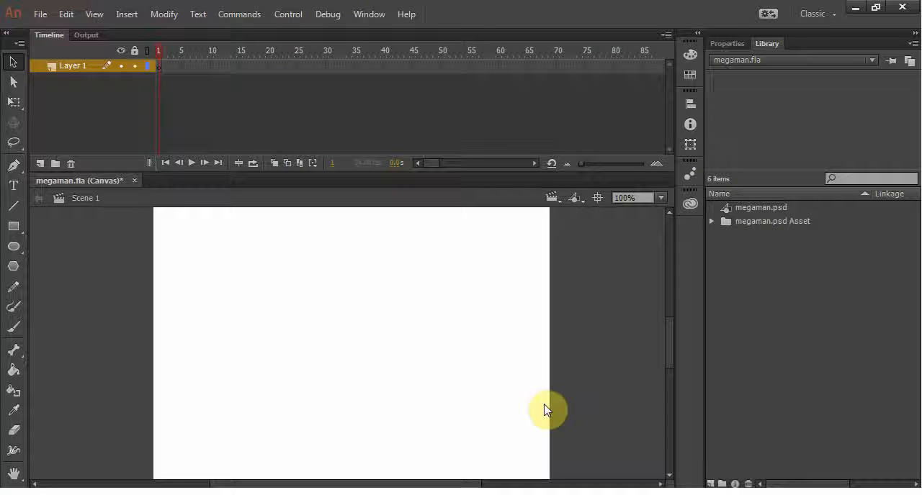
Expand the megaman.psd Asset folder in the library and preview the sprites in Layers 1 to 4
click(710, 222)
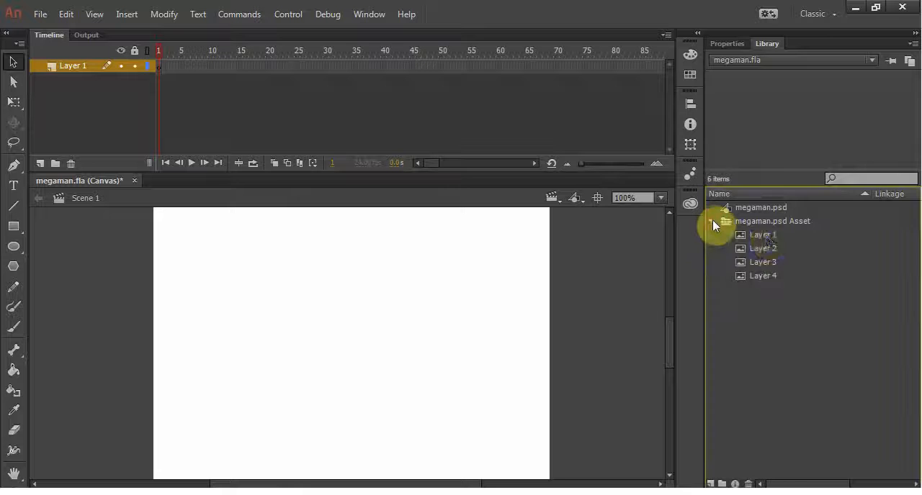
click(766, 236)
click(757, 249)
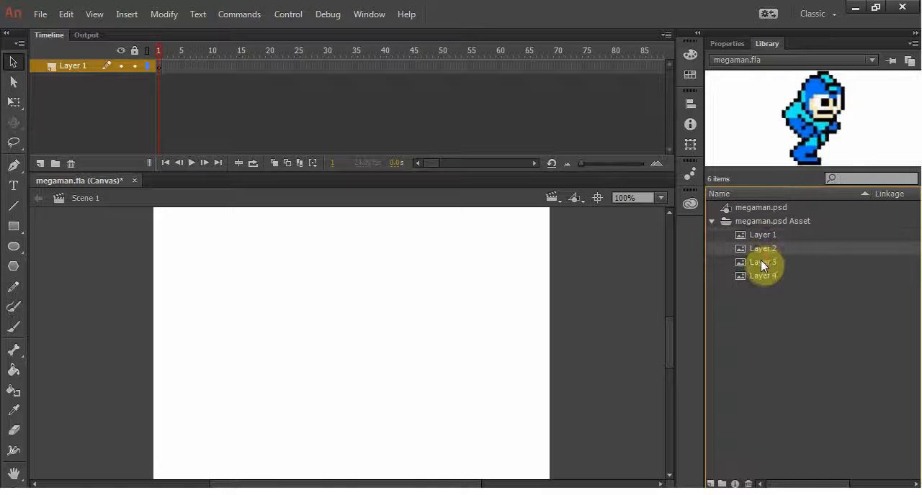
click(761, 261)
click(759, 276)
click(758, 262)
click(757, 250)
click(759, 235)
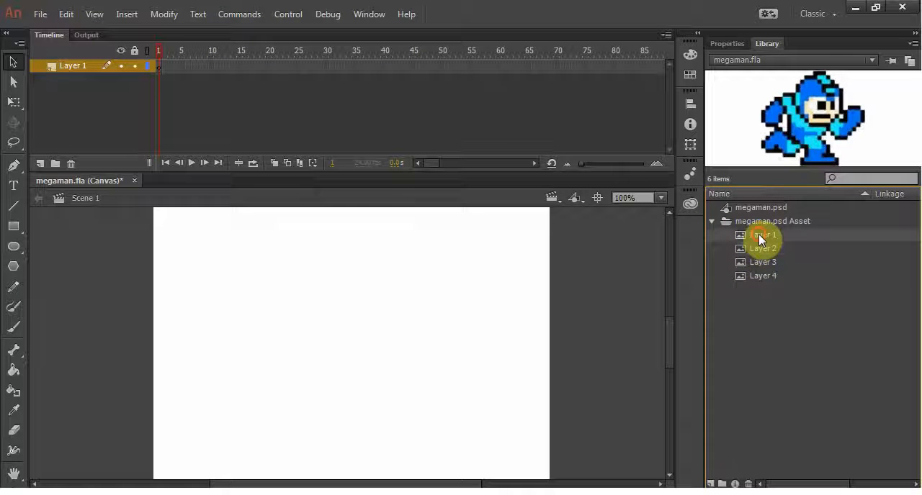
Switch to the Chrome window with the sprite sheet image results and maximize it
click(875, 8)
click(855, 9)
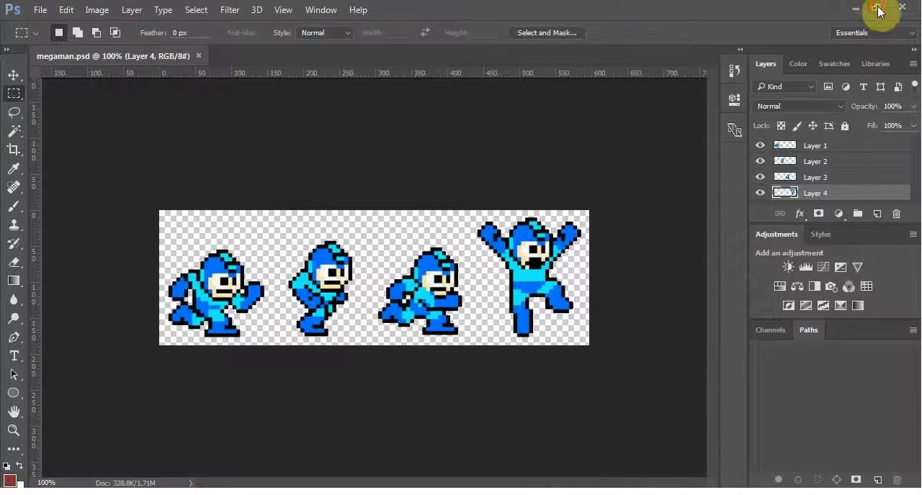
click(884, 7)
drag(579, 160, 601, 413)
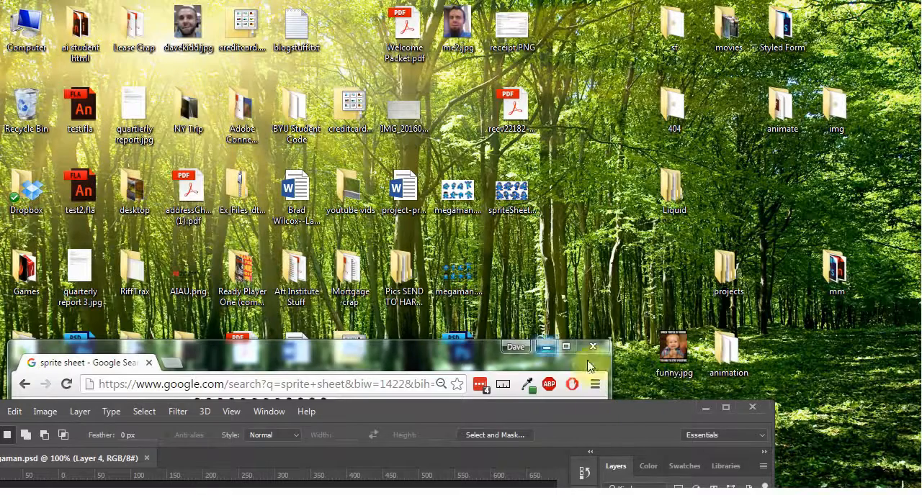
click(709, 408)
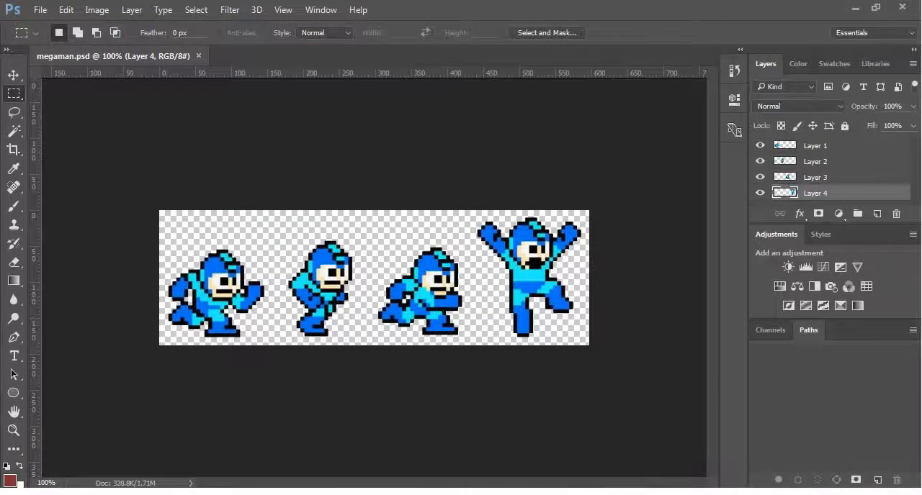
key(alt+Tab)
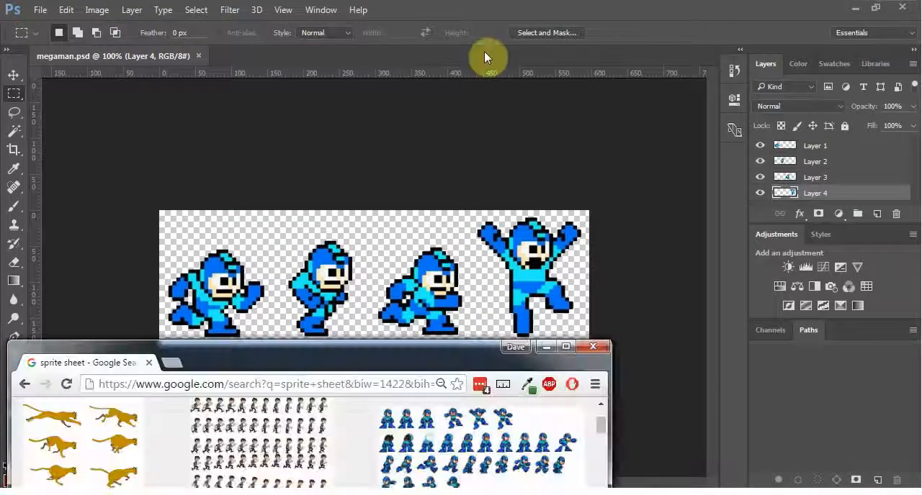
click(560, 350)
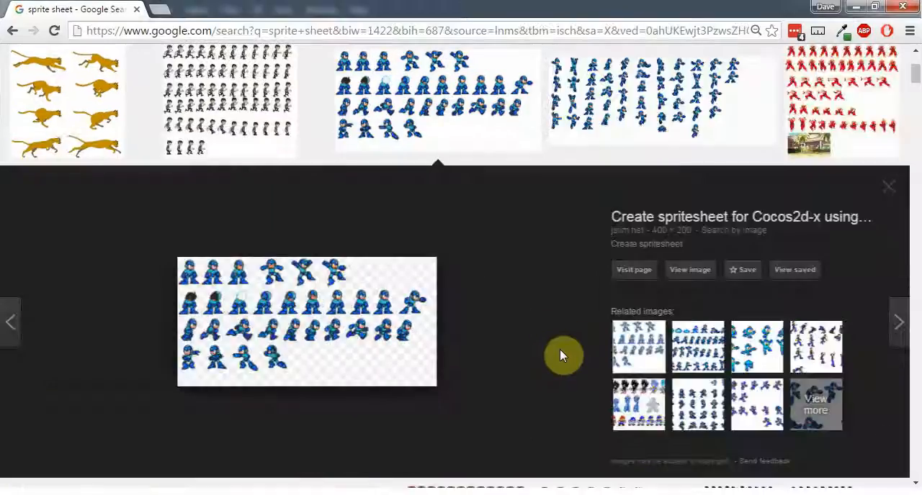
Search Google Images for "mega man background" in a new browser tab
click(160, 10)
text(megan)
key(BackSpace)
key(BackSpace)
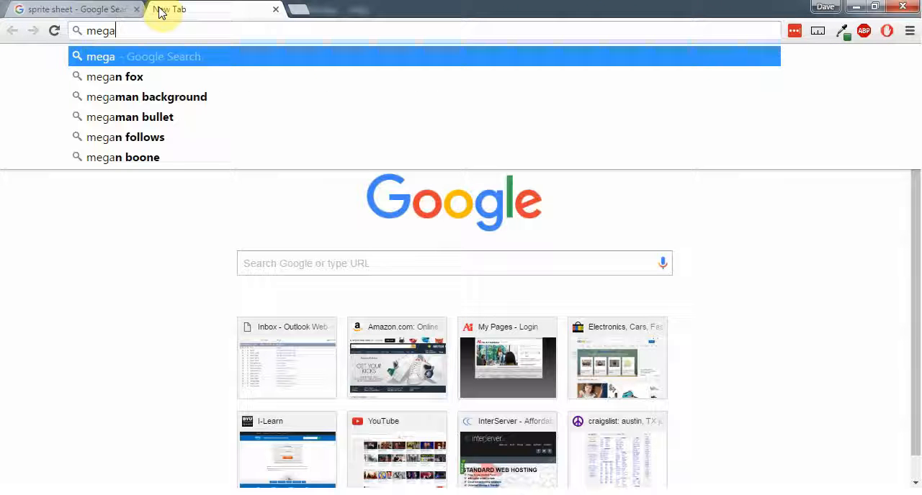
key(BackSpace)
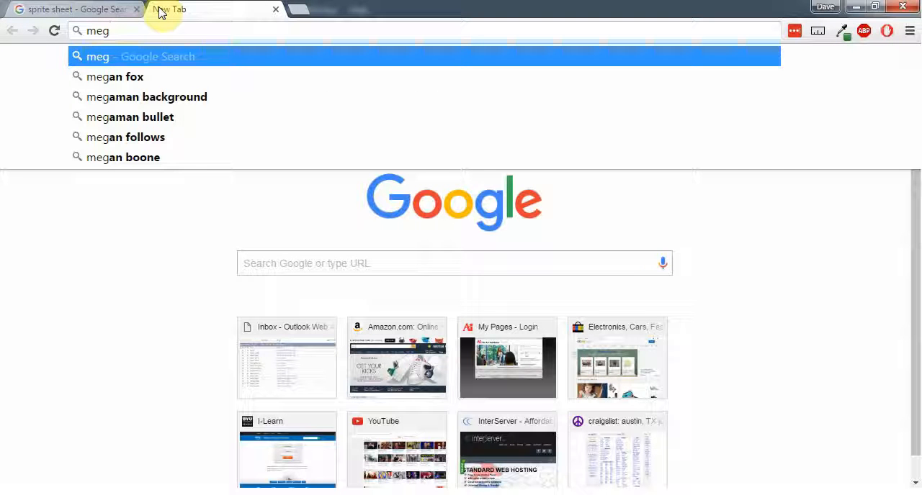
text(a man ba)
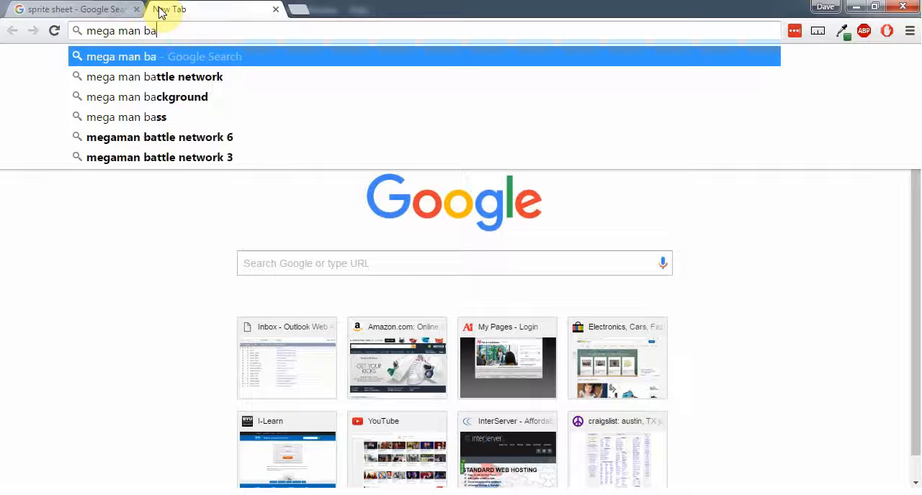
key(Down)
key(Down)
key(Return)
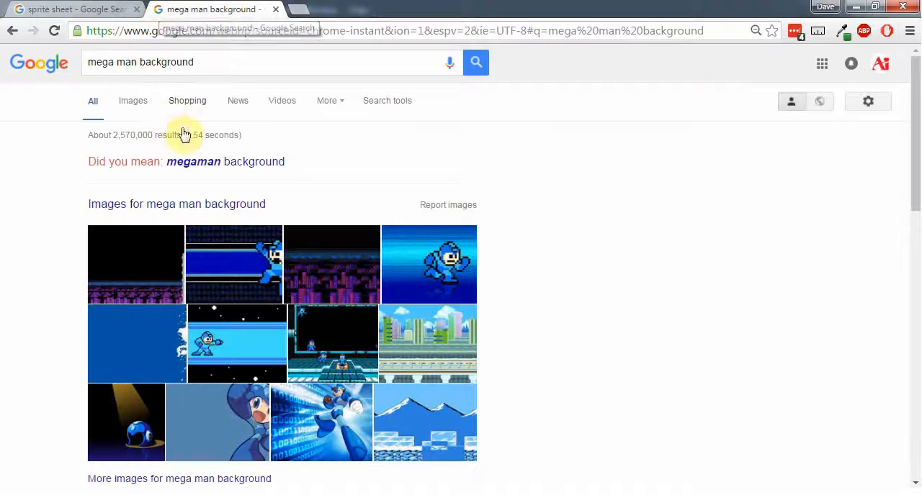
click(135, 107)
Save the snowy mountain Blizzard Man stage wallpaper from the image results as bg.png in the desktop's mm folder
scroll(531, 256, down, 2)
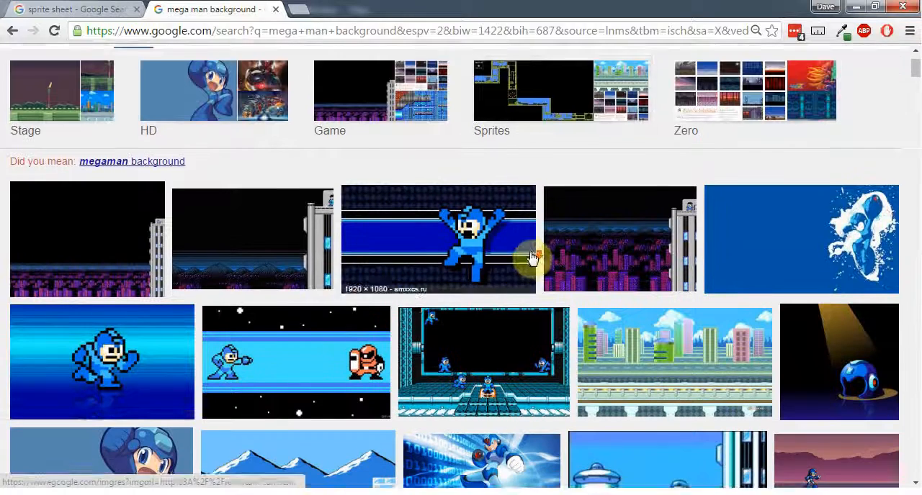
scroll(539, 312, down, 2)
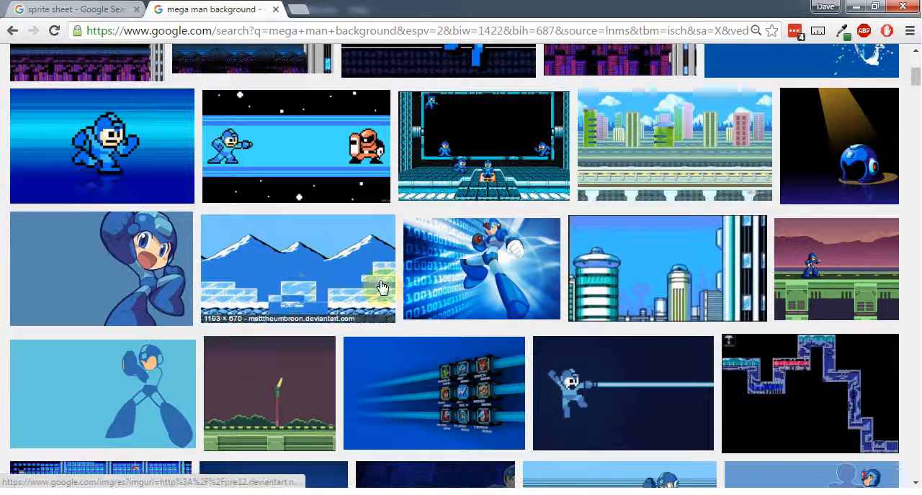
click(288, 269)
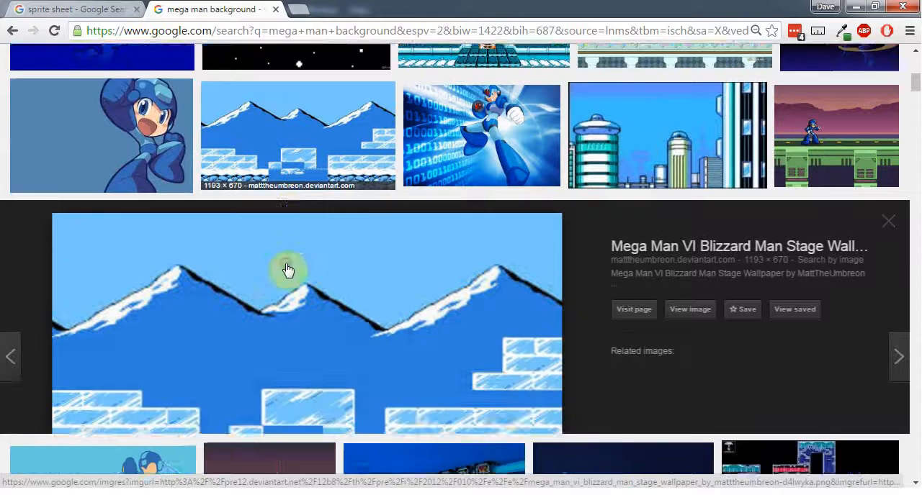
right_click(281, 264)
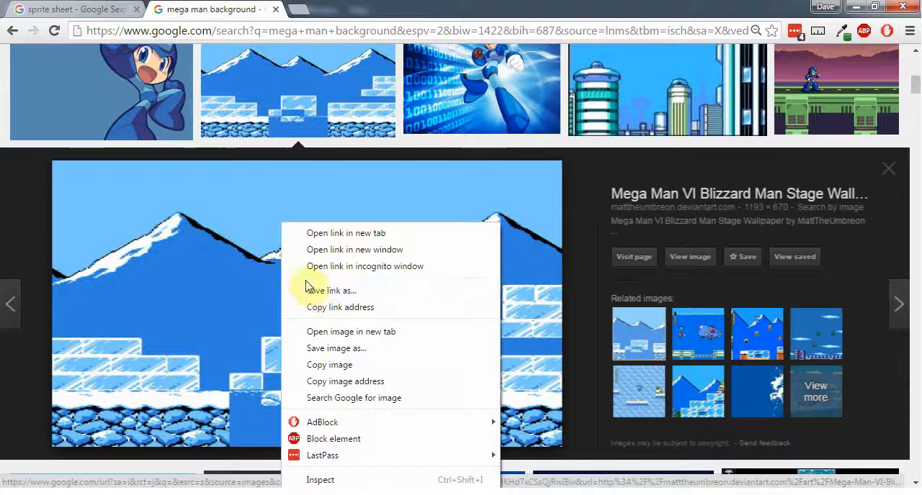
click(329, 350)
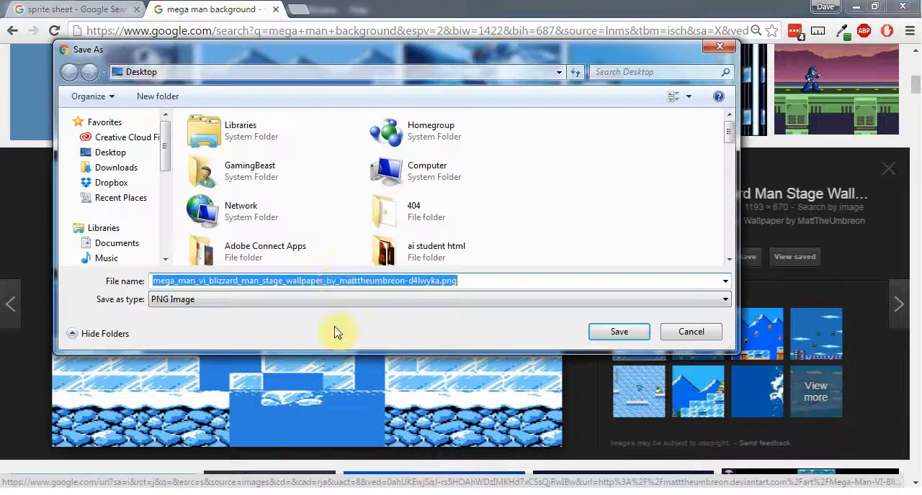
click(417, 213)
scroll(424, 221, down, 5)
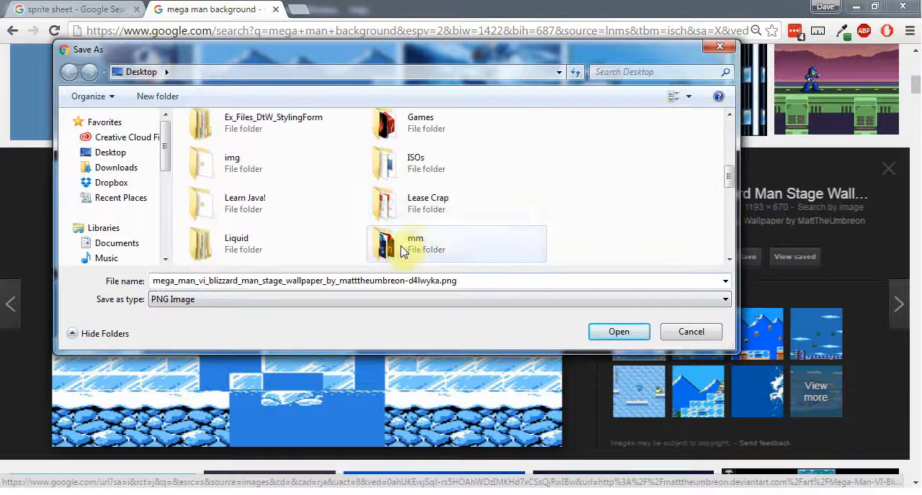
double_click(398, 244)
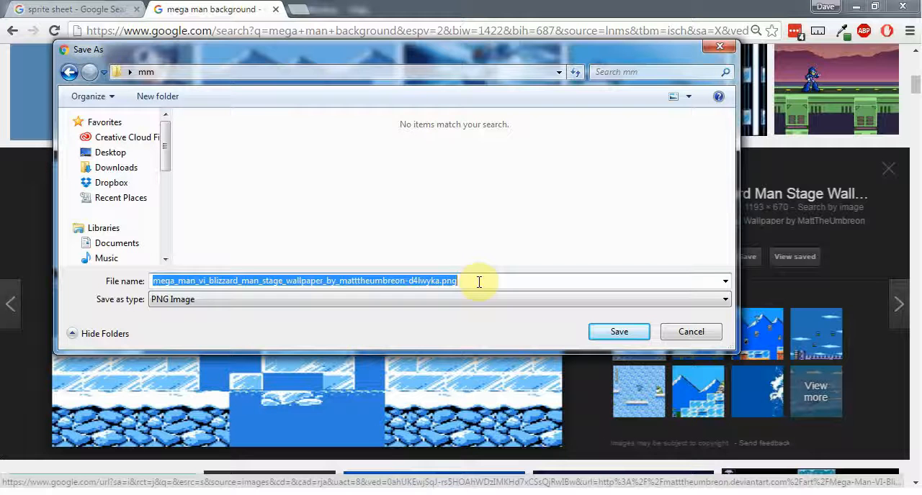
text(bg)
key(Return)
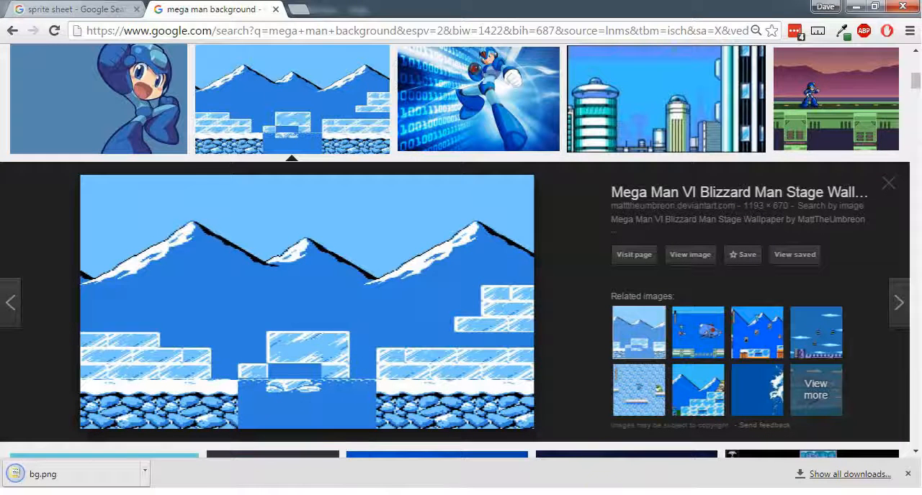
Close the background search tab, minimize the browser and switch back to megaman.fla in Animate
middle_click(216, 12)
click(858, 8)
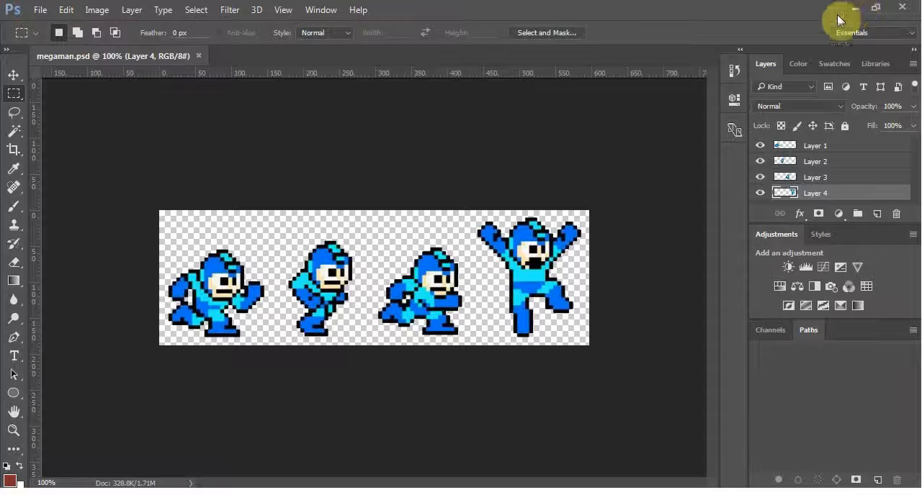
click(883, 492)
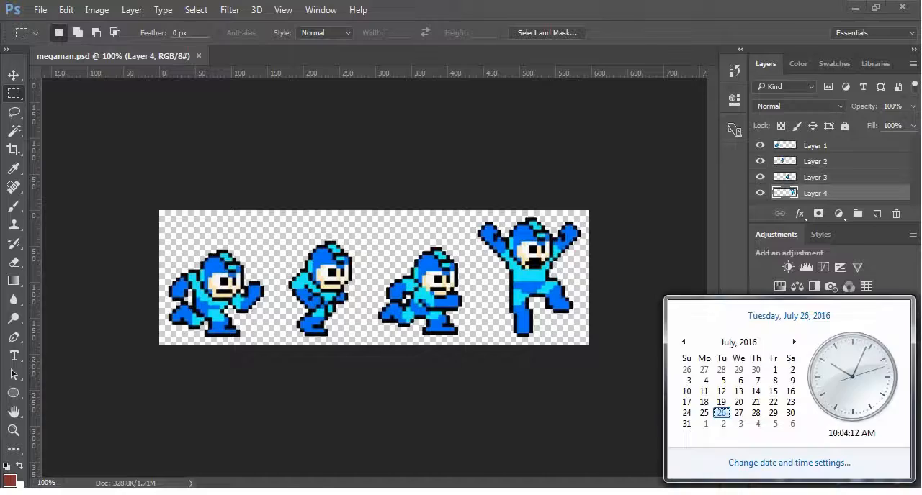
key(super+d)
double_click(831, 270)
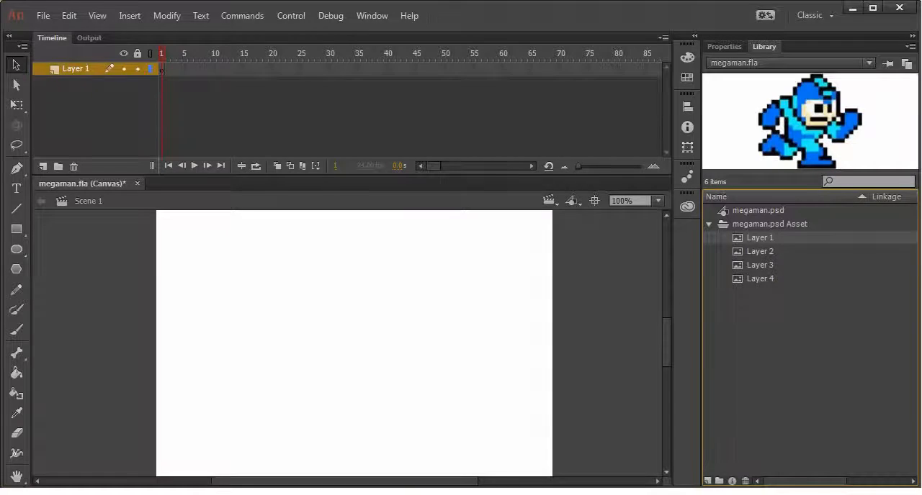
Import bg.png from the mm folder into the library
click(44, 21)
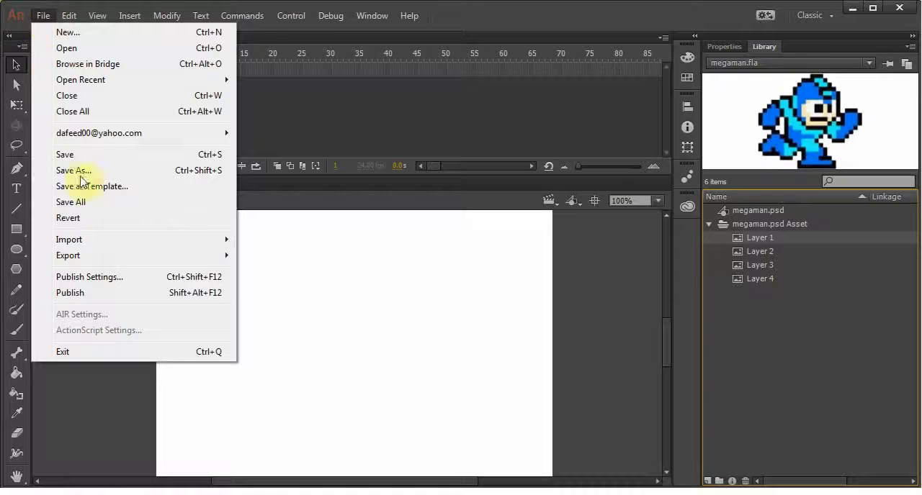
mouse_move(97, 245)
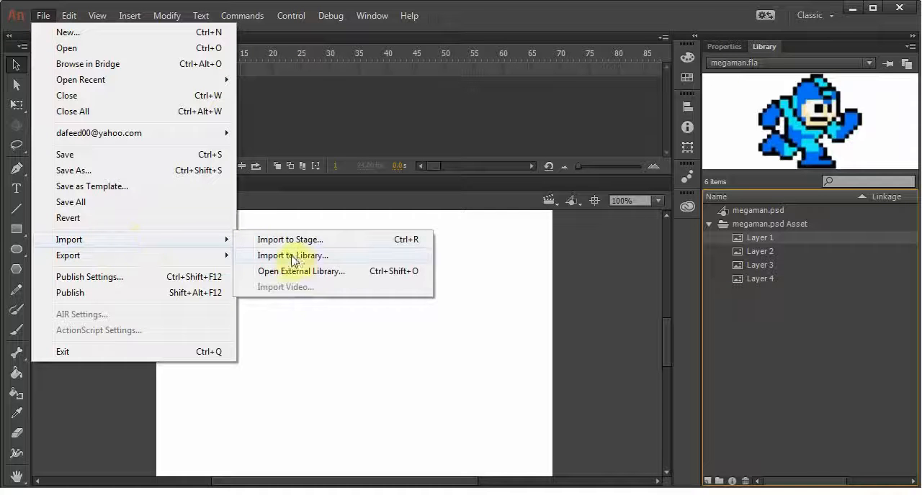
click(315, 256)
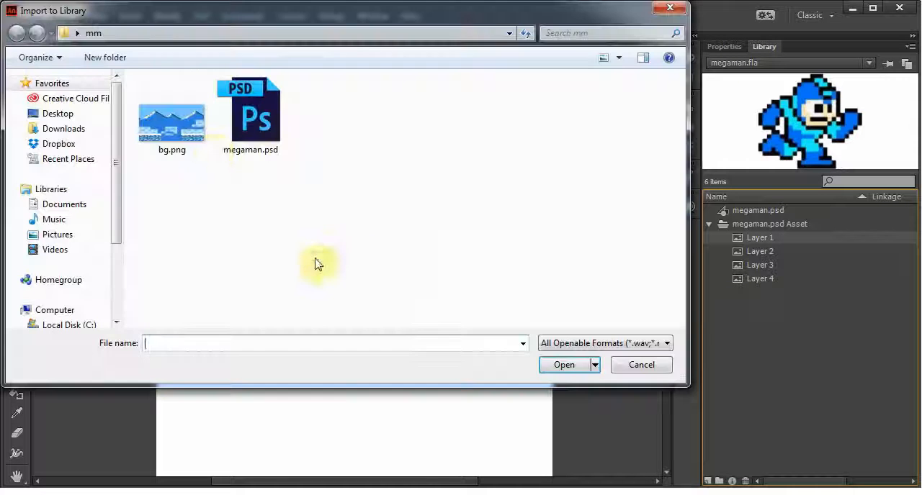
double_click(169, 119)
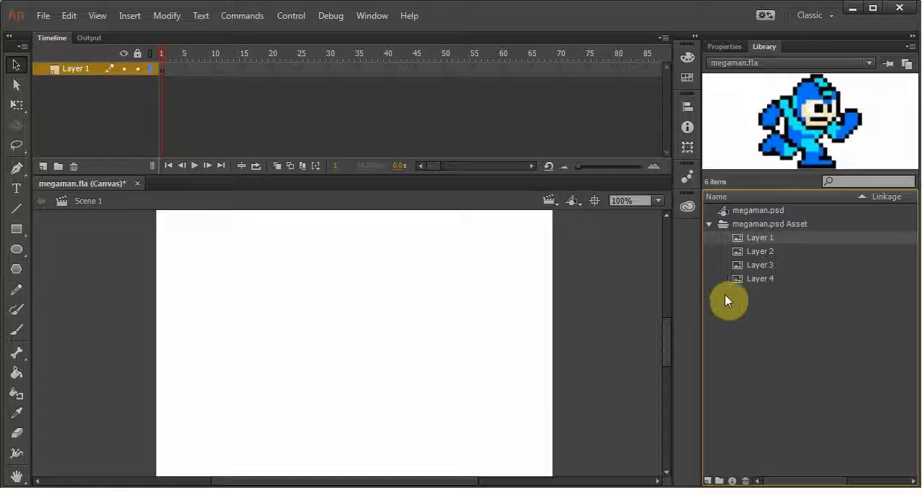
Place bg.png from the library on the stage in frame 1 of Layer 1 and save the document
drag(748, 210, 415, 290)
key(ctrl+minus)
key(ctrl+minus)
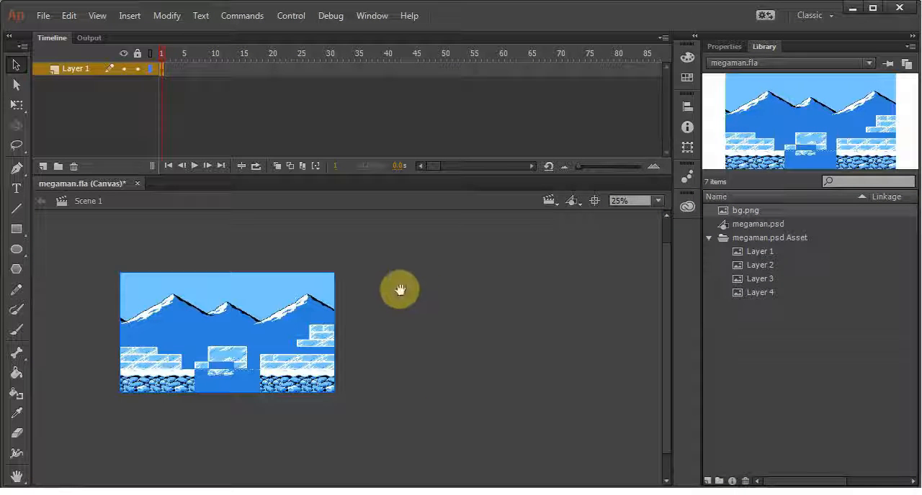
drag(397, 288, 560, 324)
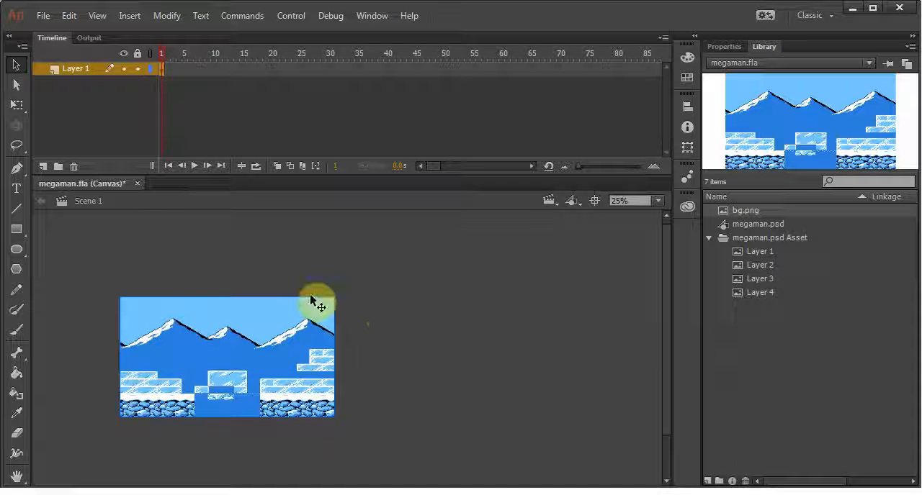
key(ctrl+s)
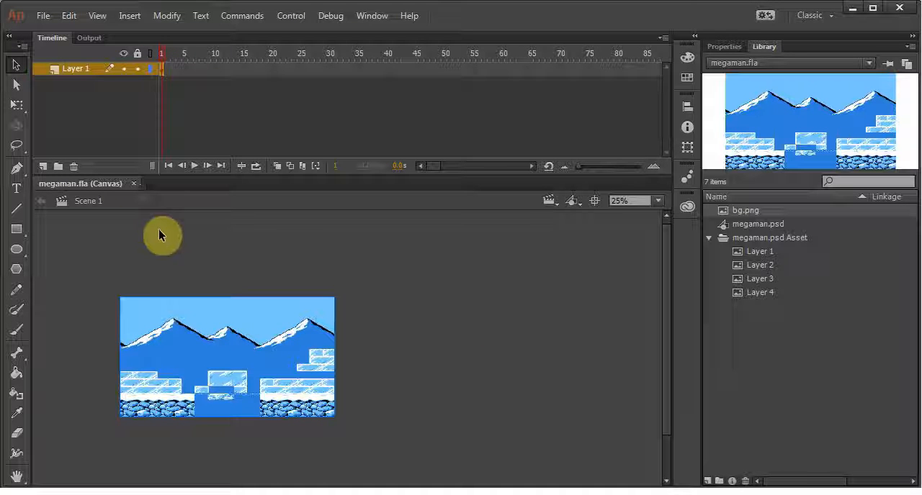
Scale the background image down with Free Transform and align it so that it covers the whole stage
drag(226, 329, 456, 329)
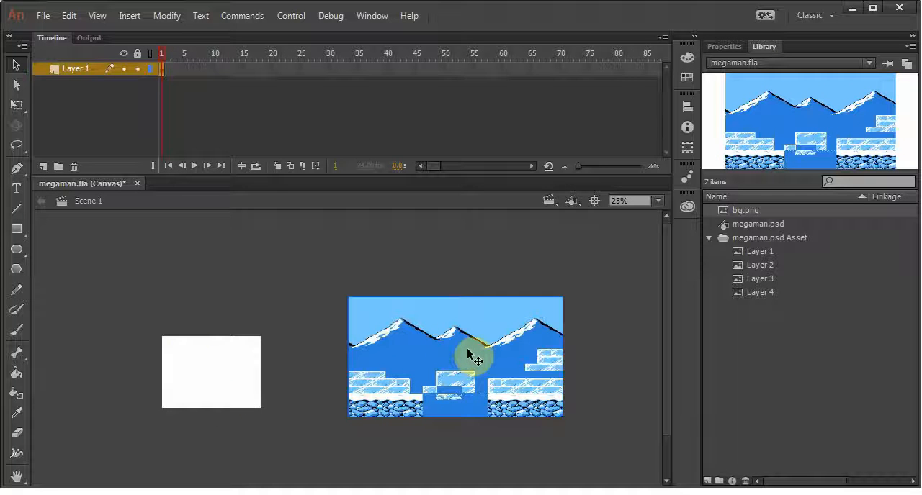
drag(468, 349, 304, 345)
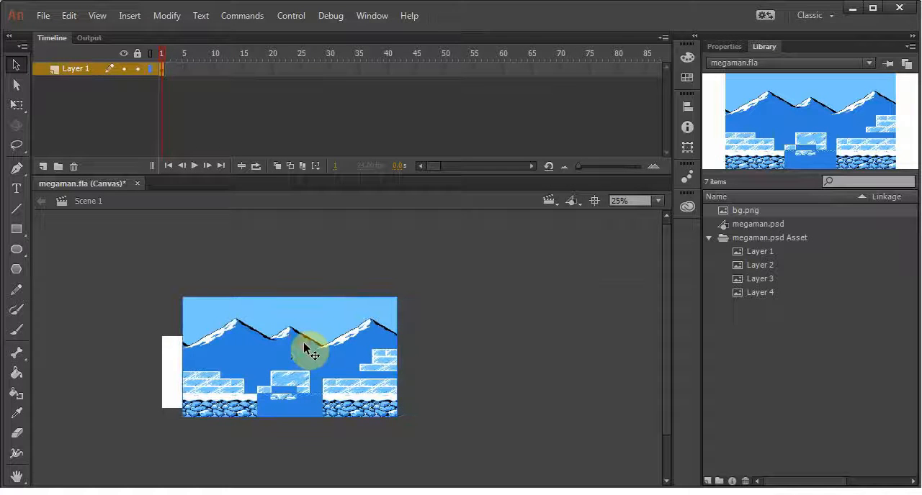
key(ctrl+=)
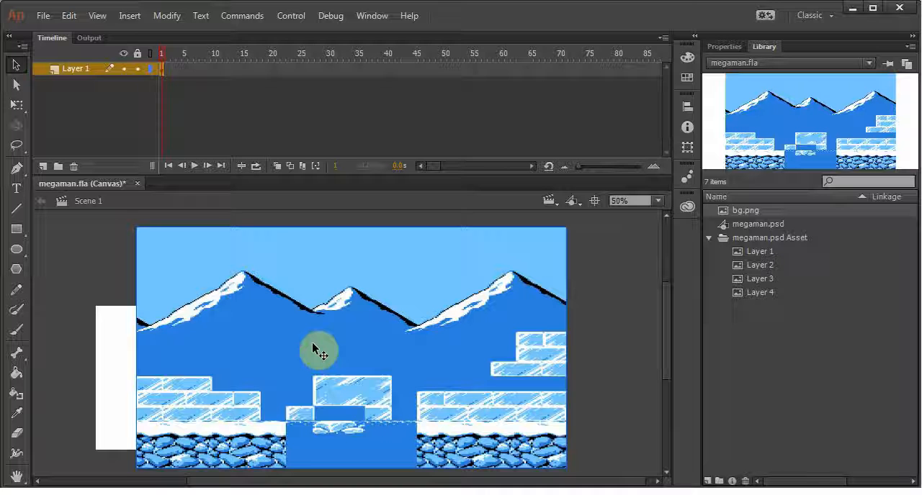
key(q)
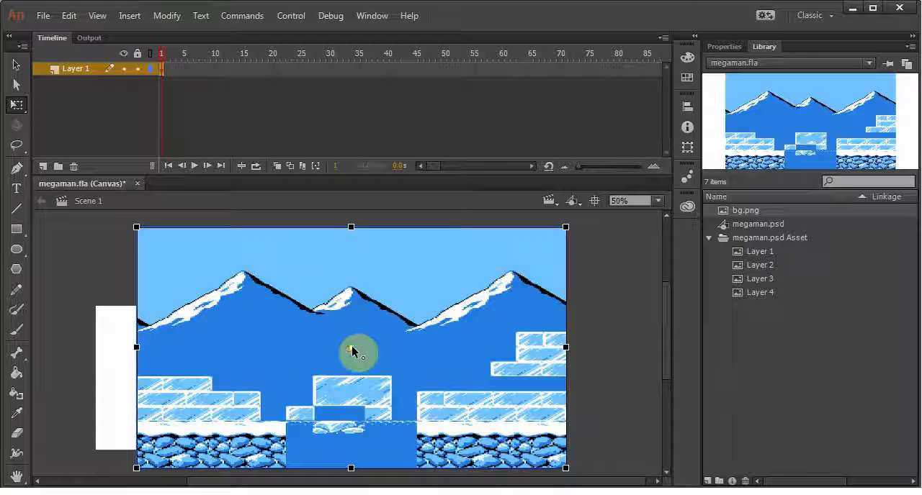
drag(136, 225, 226, 282)
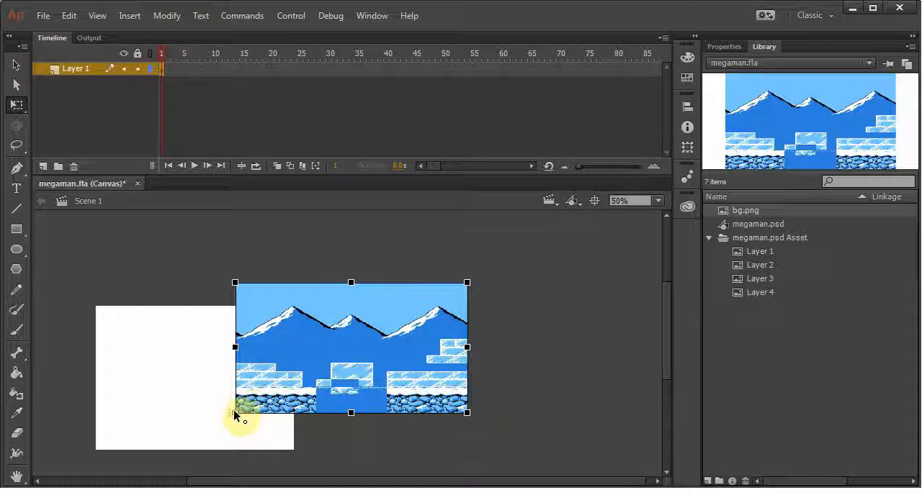
drag(335, 370, 207, 395)
drag(327, 319, 295, 305)
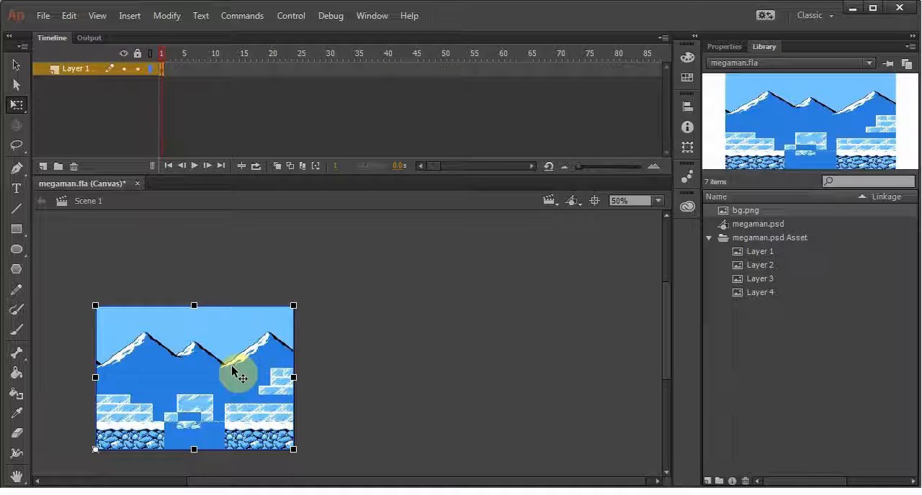
key(Escape)
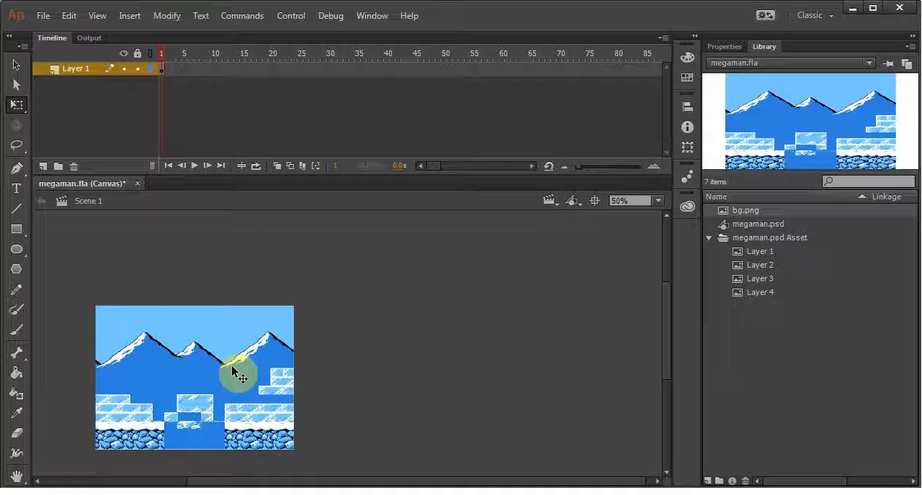
drag(405, 355, 541, 314)
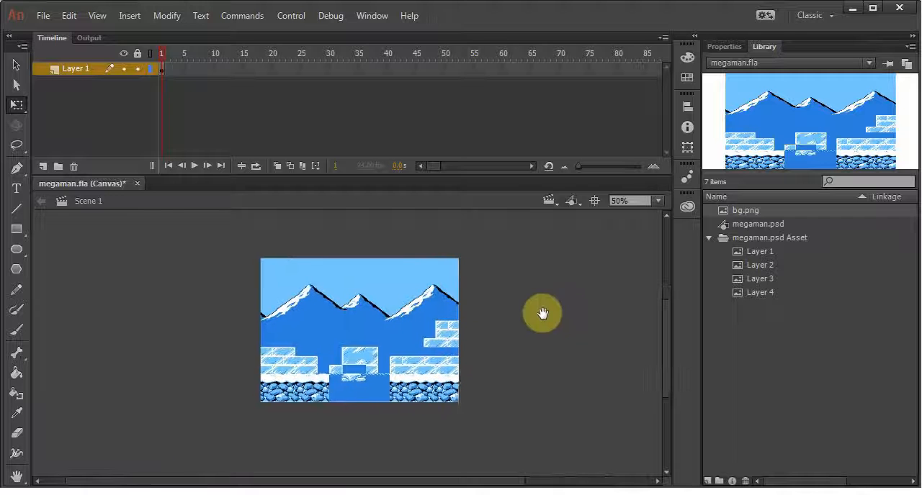
key(ctrl+1)
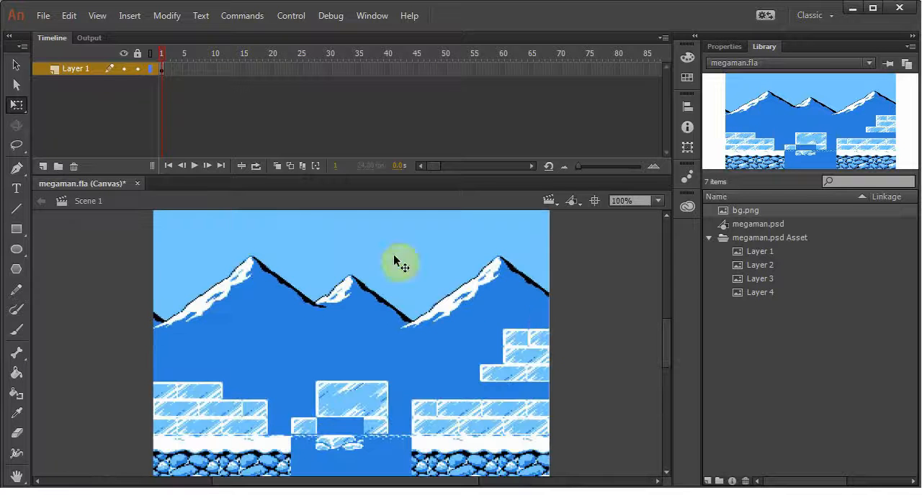
Rename Layer 1 in the timeline to bg and lock it
double_click(76, 68)
text(bg)
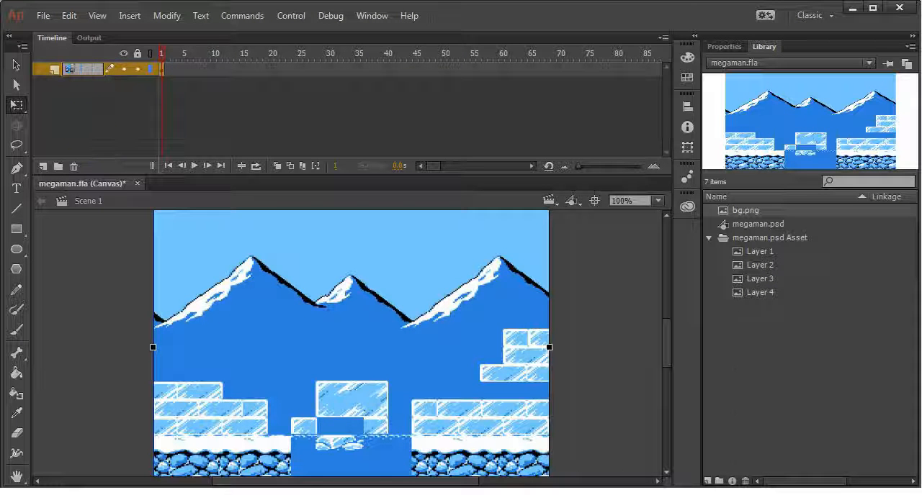
key(Return)
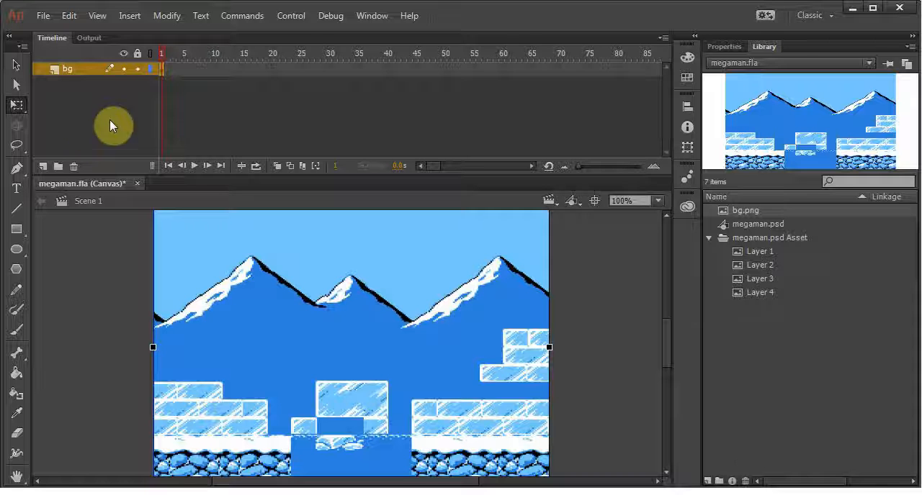
click(138, 69)
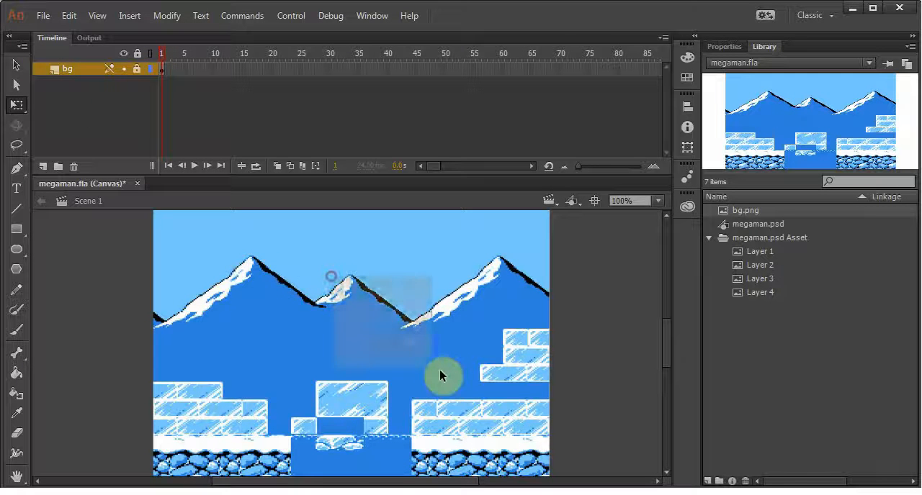
Add a new timeline layer named mm above bg and save the document
click(42, 166)
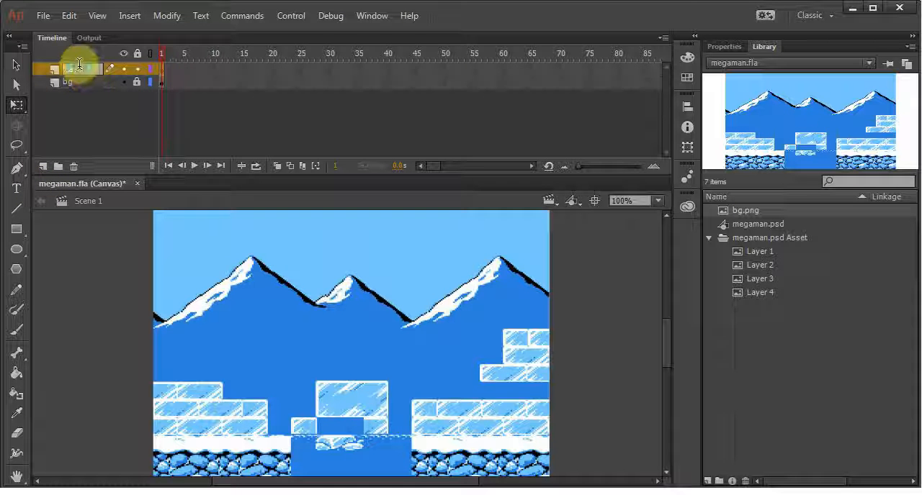
text(mm)
key(Return)
key(ctrl+s)
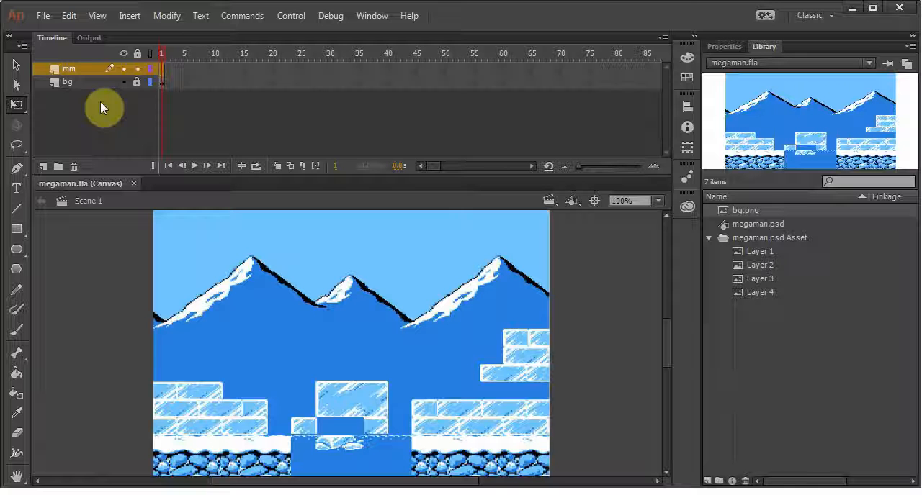
Preview the Layer 1, Layer 2 and Layer 3 sprite bitmaps repeatedly in the library to examine the running sequence
click(730, 349)
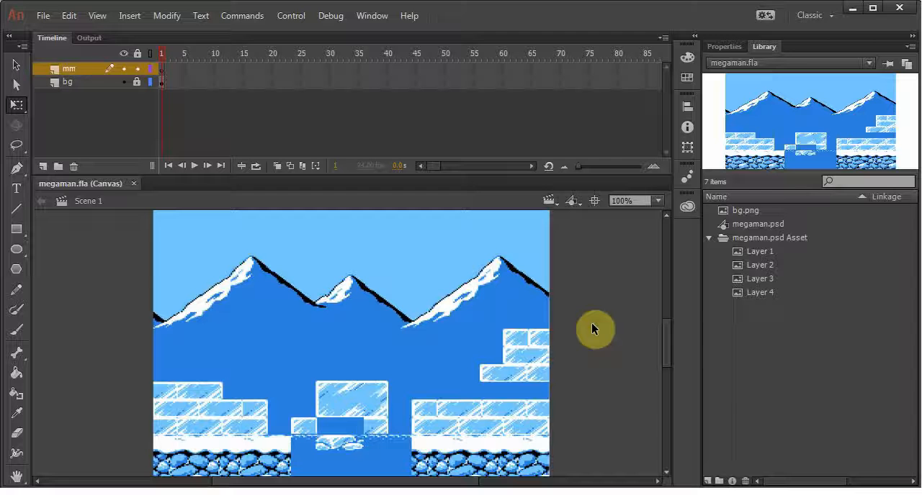
click(742, 253)
click(753, 265)
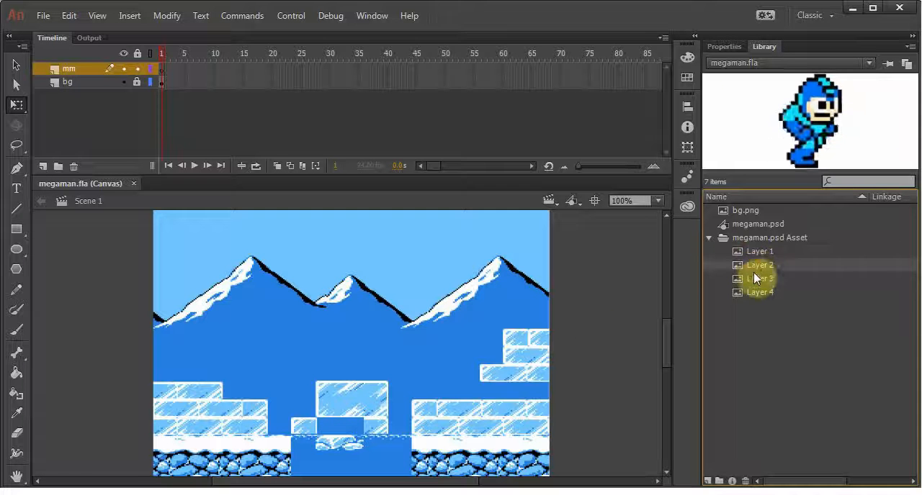
click(751, 276)
click(752, 268)
click(749, 253)
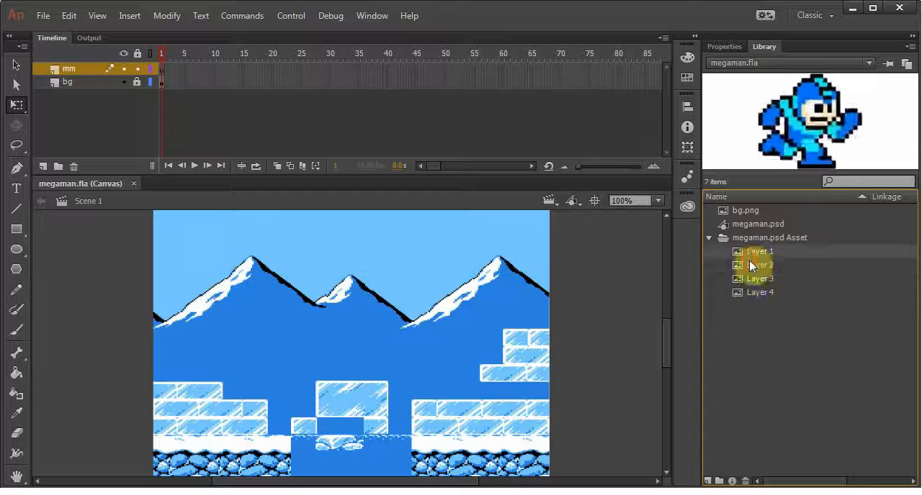
click(751, 265)
click(749, 275)
click(750, 266)
click(752, 254)
click(756, 266)
click(754, 278)
click(754, 263)
click(755, 253)
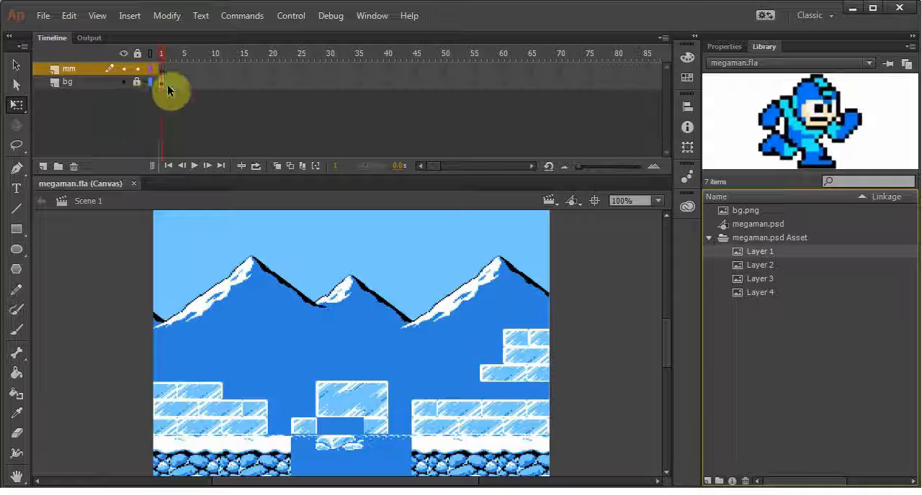
click(759, 265)
click(756, 277)
click(757, 266)
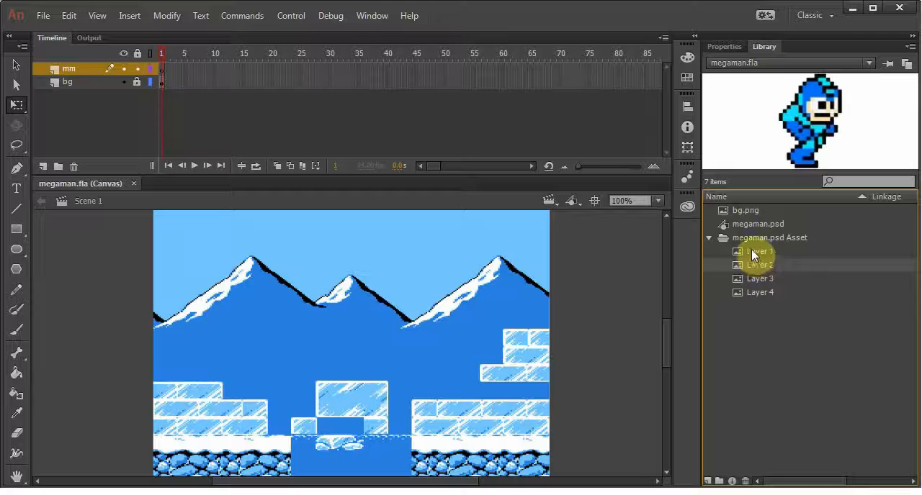
click(751, 250)
click(752, 264)
click(755, 279)
click(755, 267)
click(757, 248)
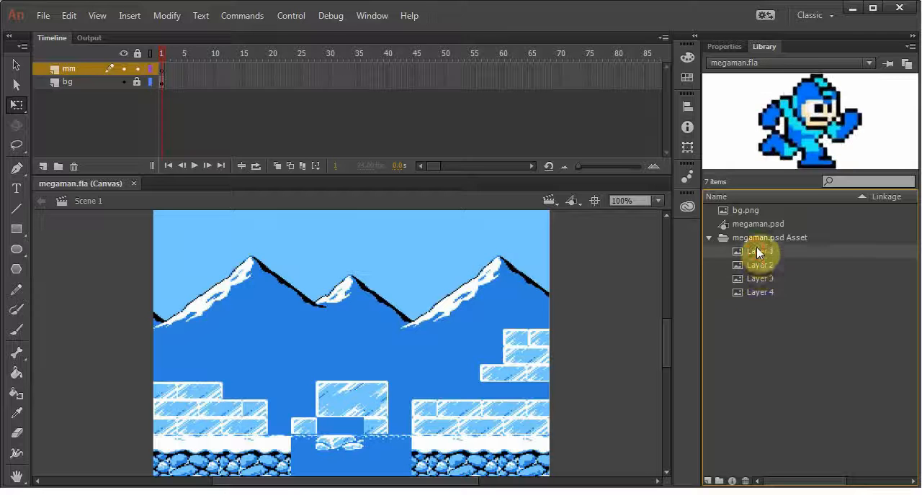
click(757, 265)
click(756, 278)
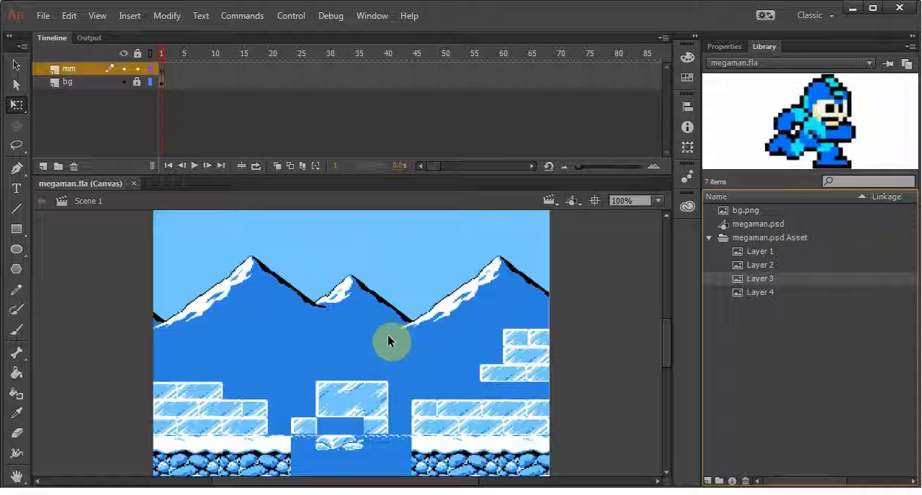
click(760, 252)
click(759, 262)
click(761, 275)
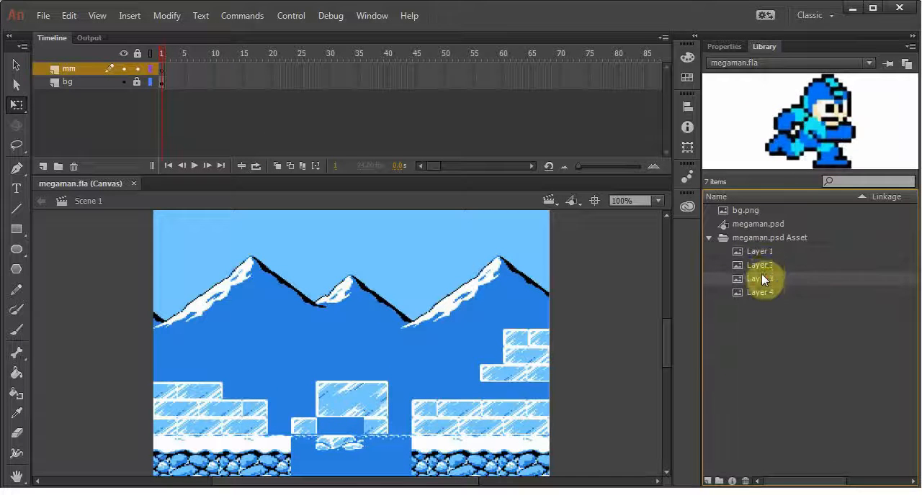
click(761, 264)
click(758, 248)
click(757, 262)
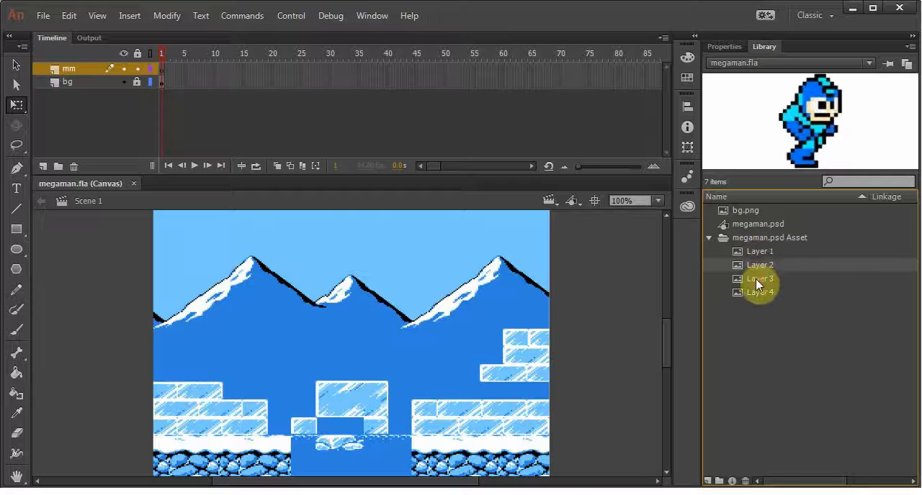
click(755, 278)
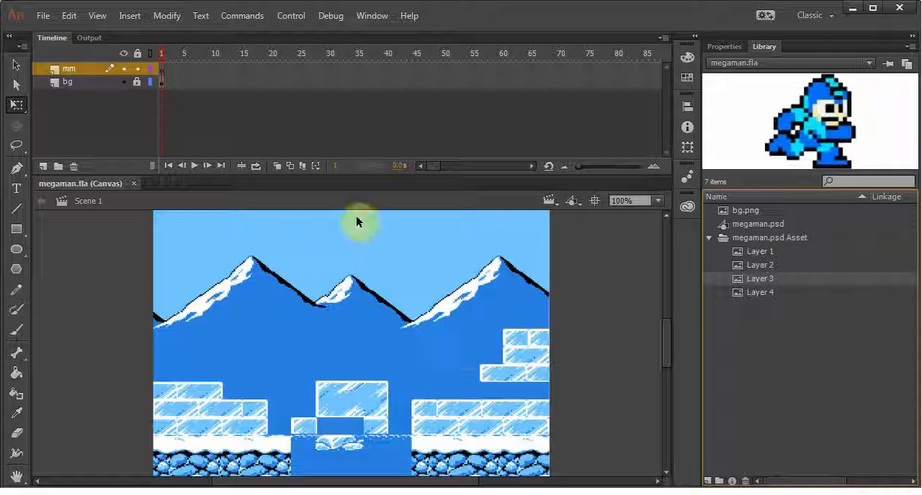
Create a new Movie Clip symbol named mmrun in the library root
click(161, 72)
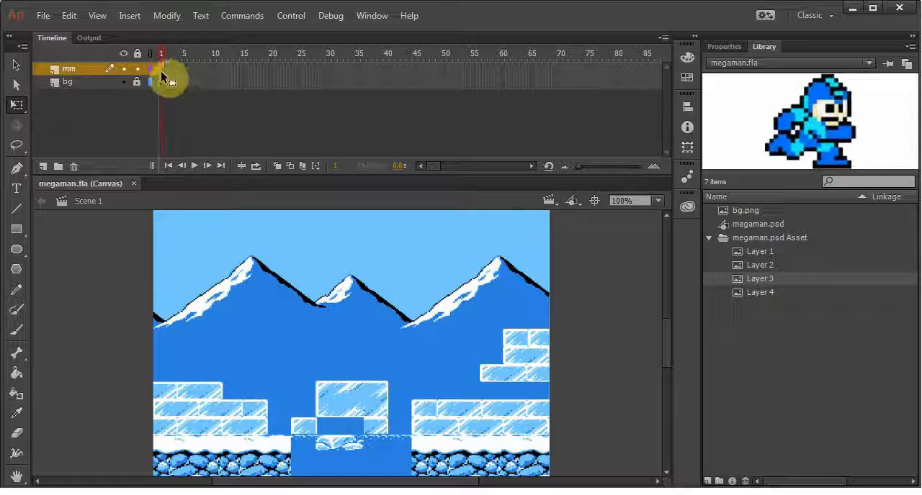
click(131, 17)
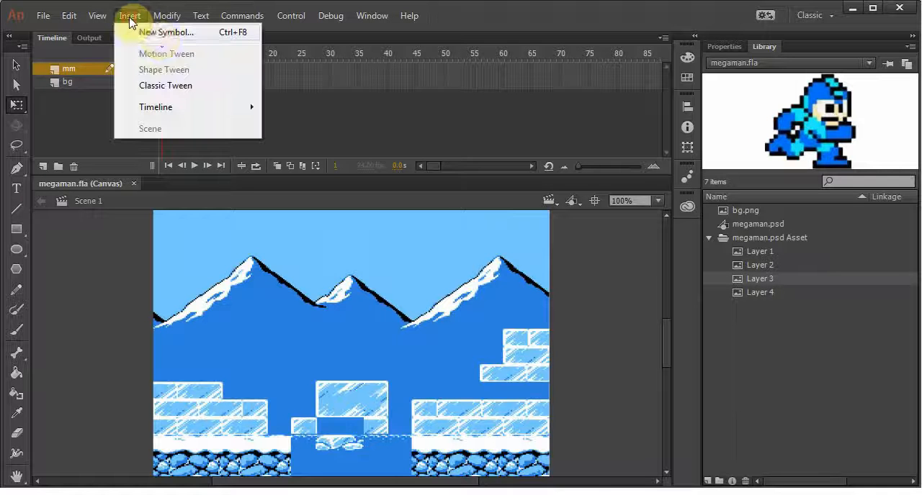
click(175, 32)
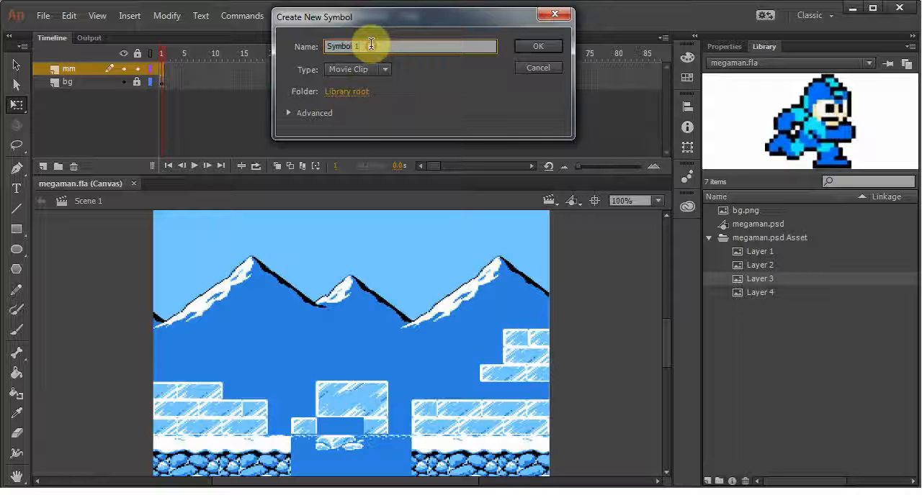
text(mm)
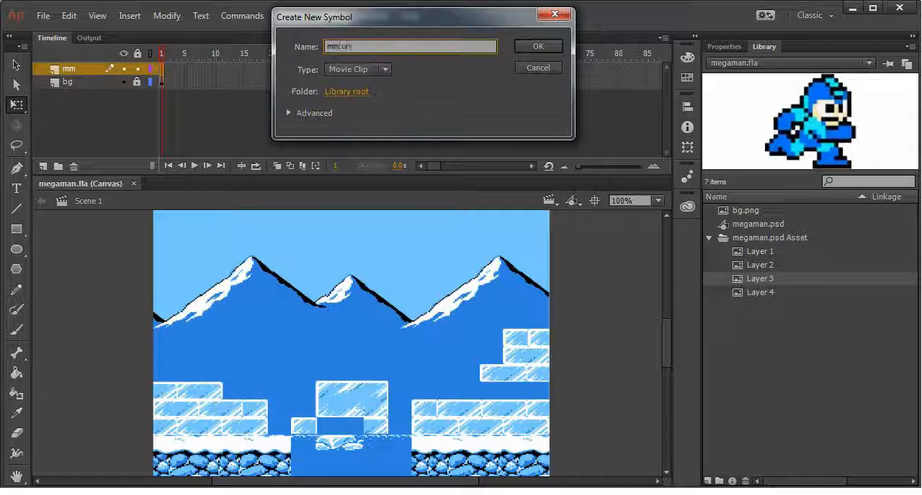
text(run)
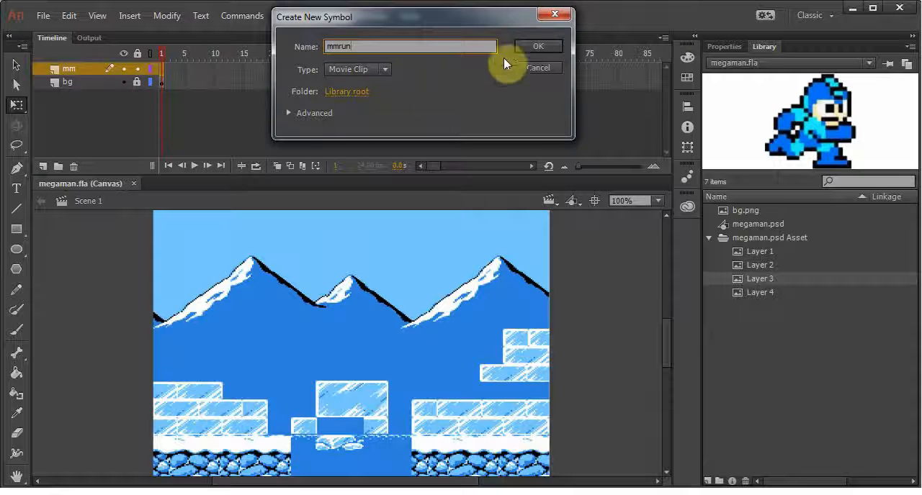
click(525, 46)
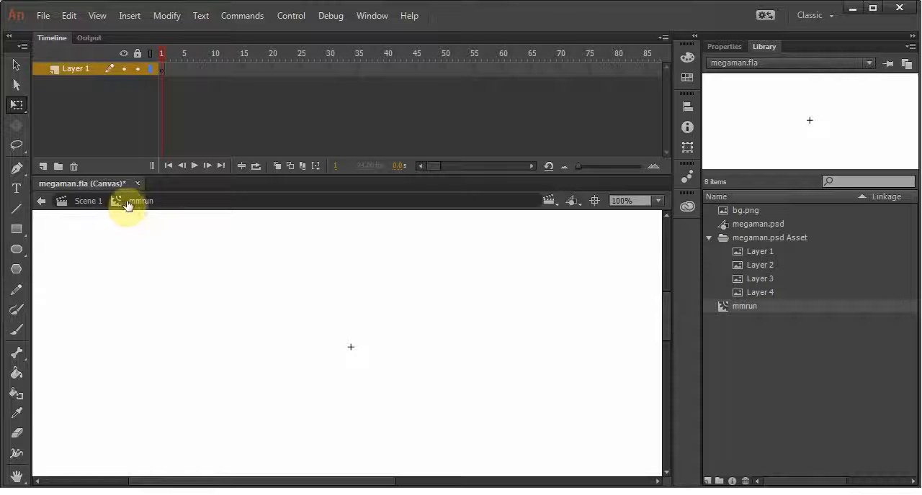
Switch between Scene 1 and the mmrun symbol, ending inside mmrun for editing, and save the document
click(87, 201)
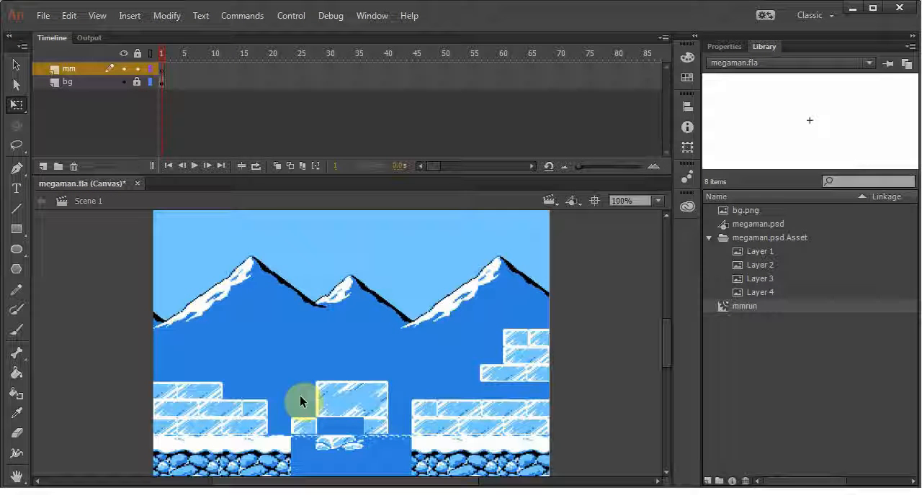
double_click(722, 306)
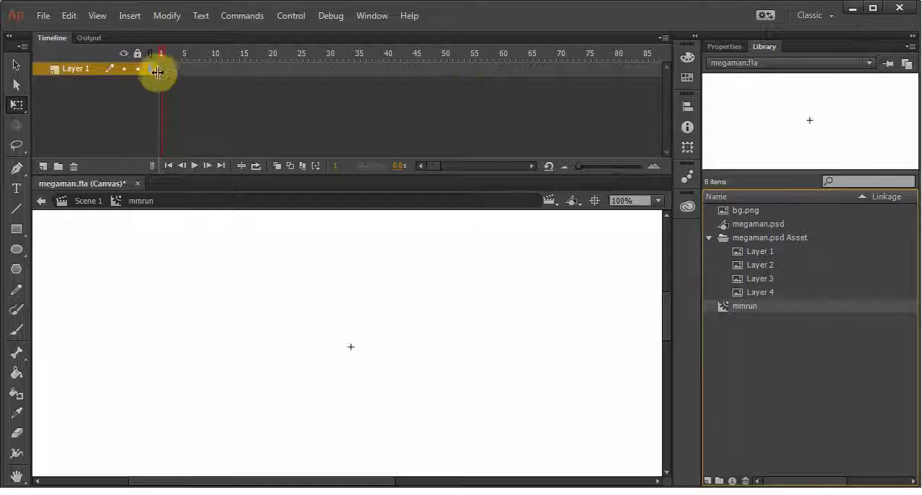
click(83, 206)
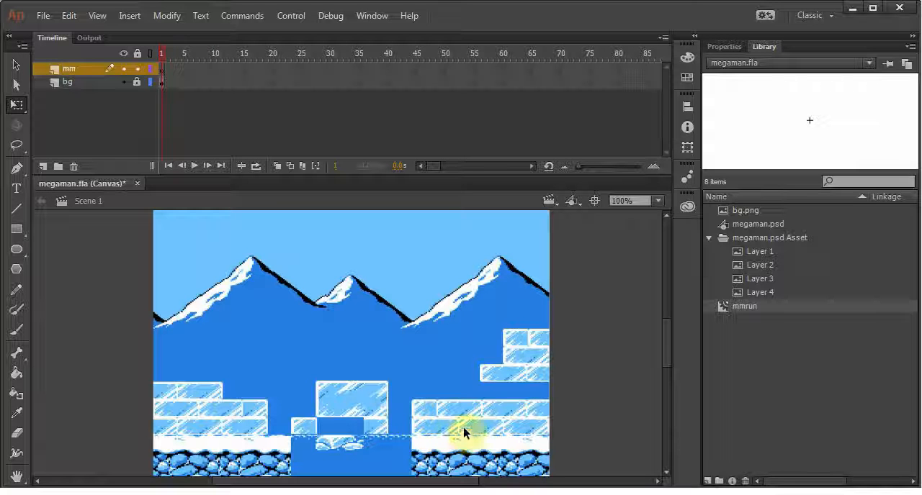
double_click(725, 306)
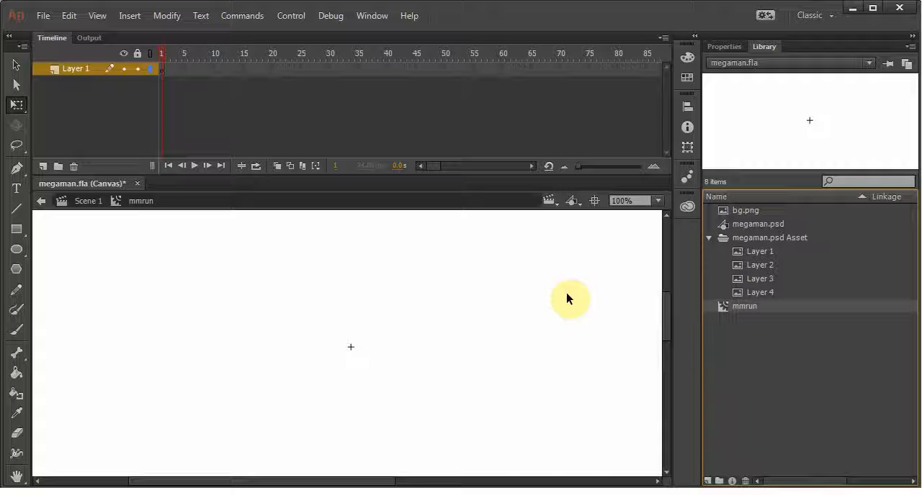
key(ctrl+s)
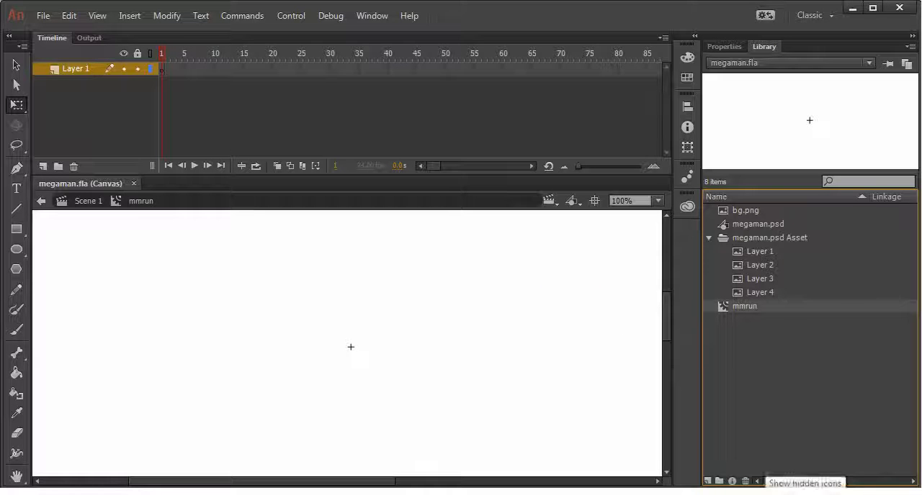
Preview the Layer 1 to Layer 4 sprite bitmaps in the library to compare the running and jumping poses
click(762, 494)
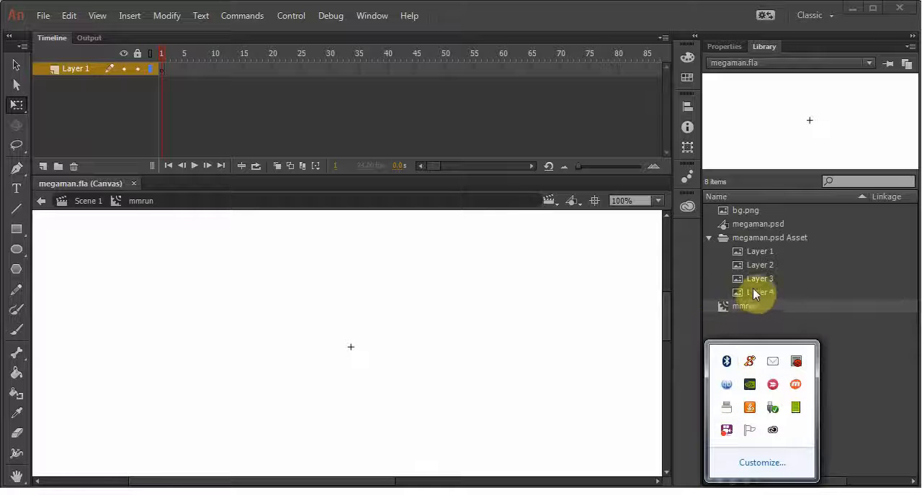
click(738, 305)
click(756, 253)
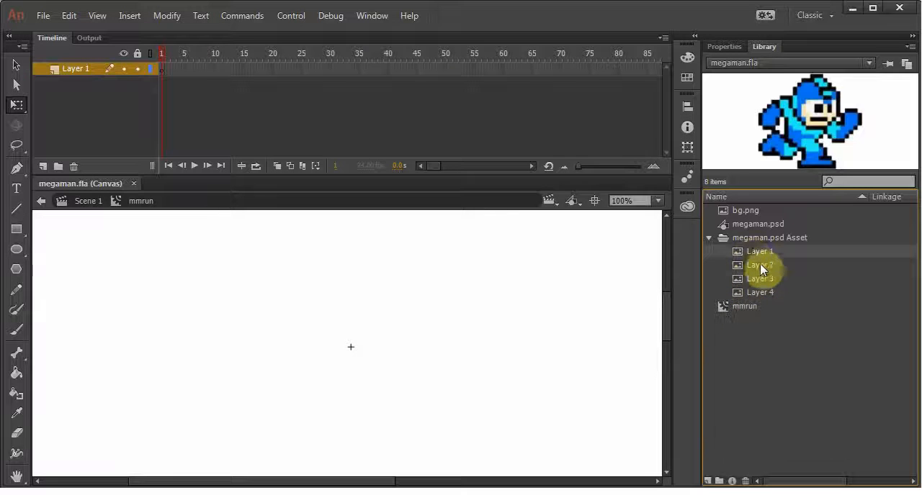
click(760, 265)
click(757, 278)
click(755, 264)
click(756, 253)
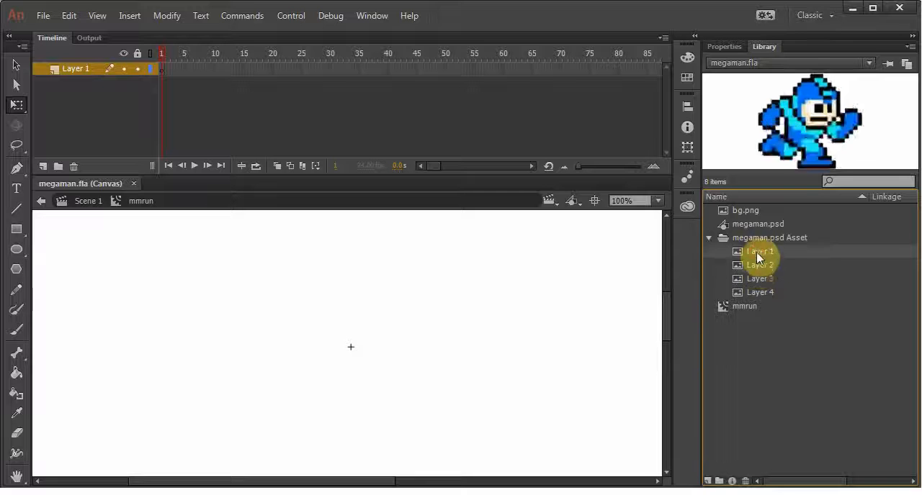
click(754, 265)
click(756, 279)
click(758, 292)
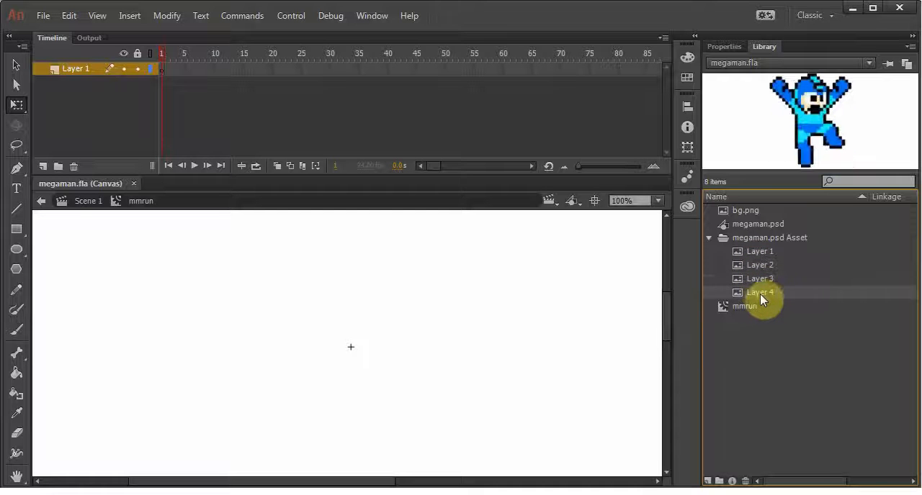
Place the Layer 1 bitmap from the library in frame 1 of mmrun and set its position to X 0, Y 0
click(756, 253)
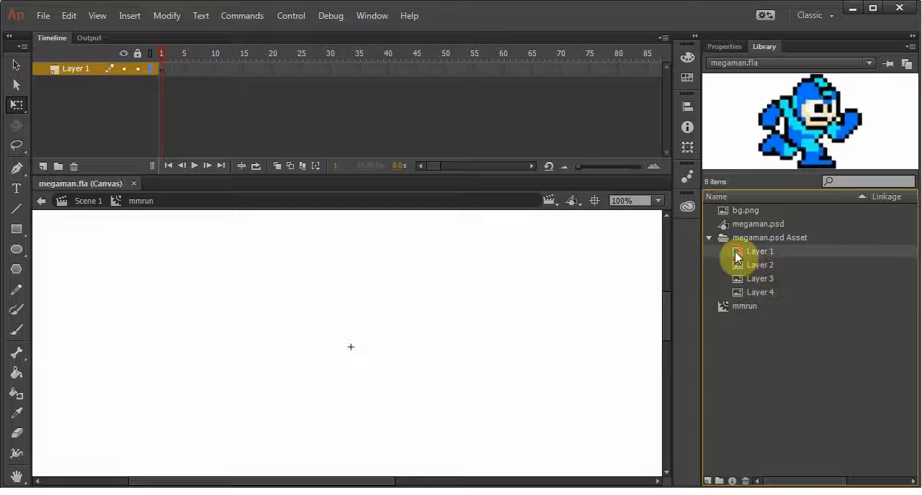
drag(734, 251, 420, 322)
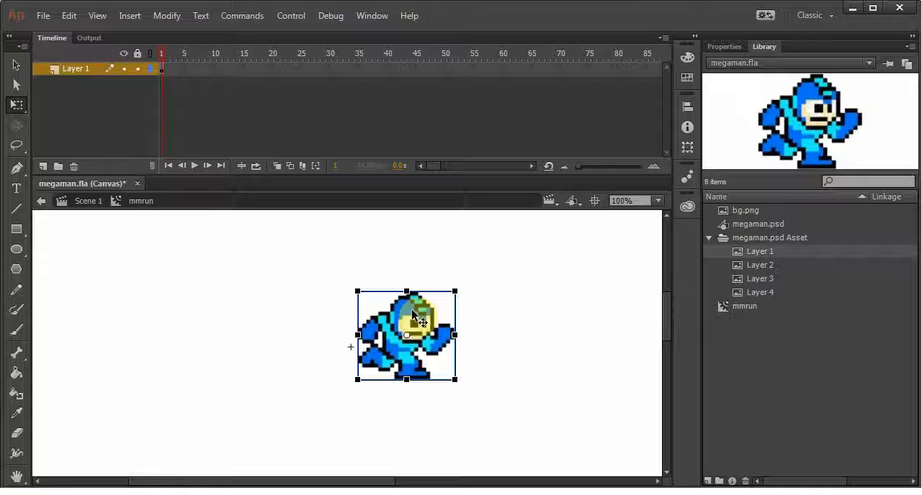
click(722, 46)
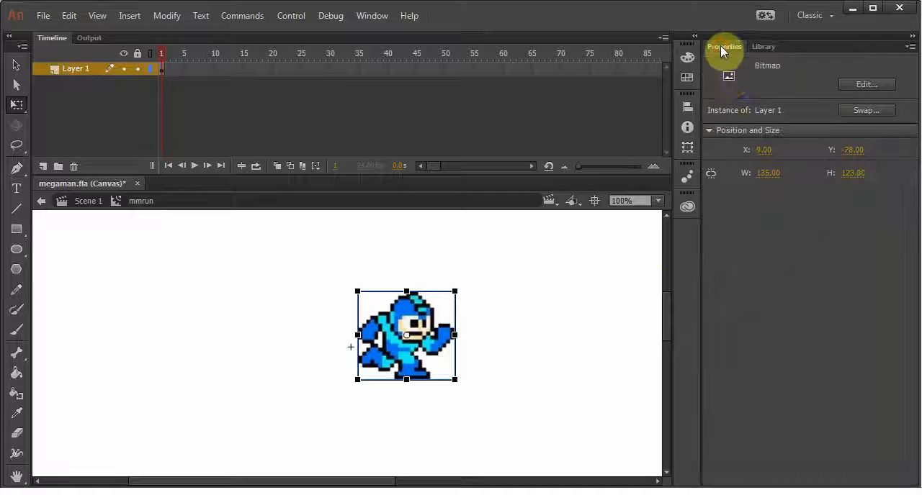
click(764, 150)
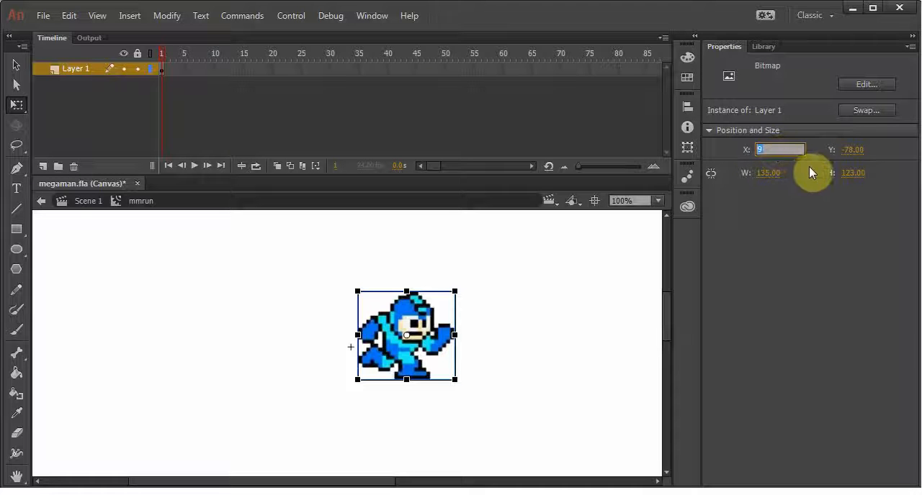
text(0)
click(850, 149)
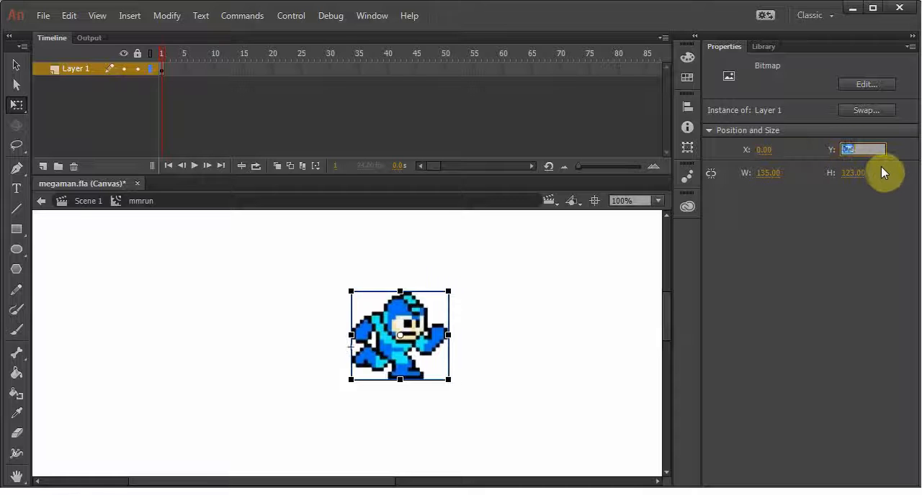
text(0)
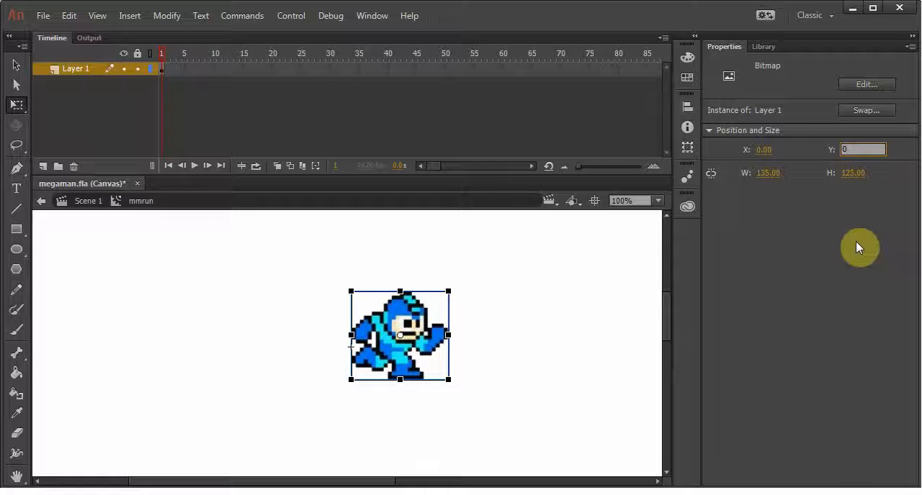
key(Return)
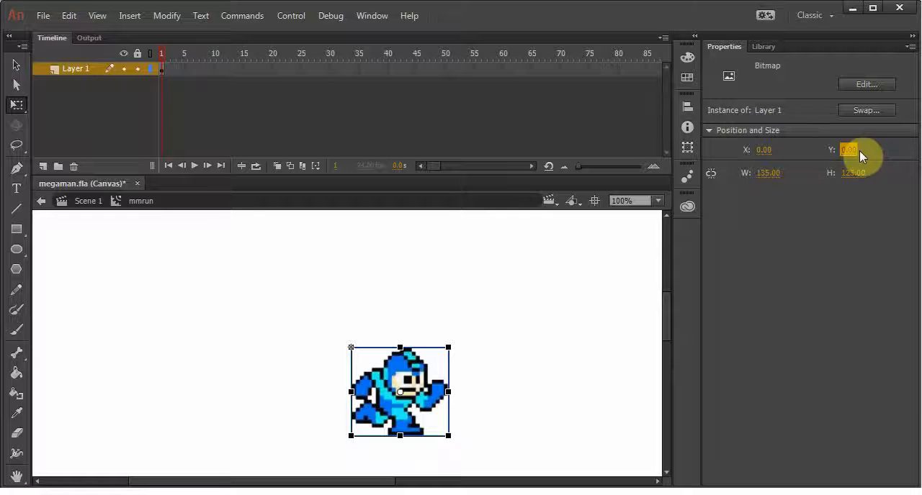
click(764, 48)
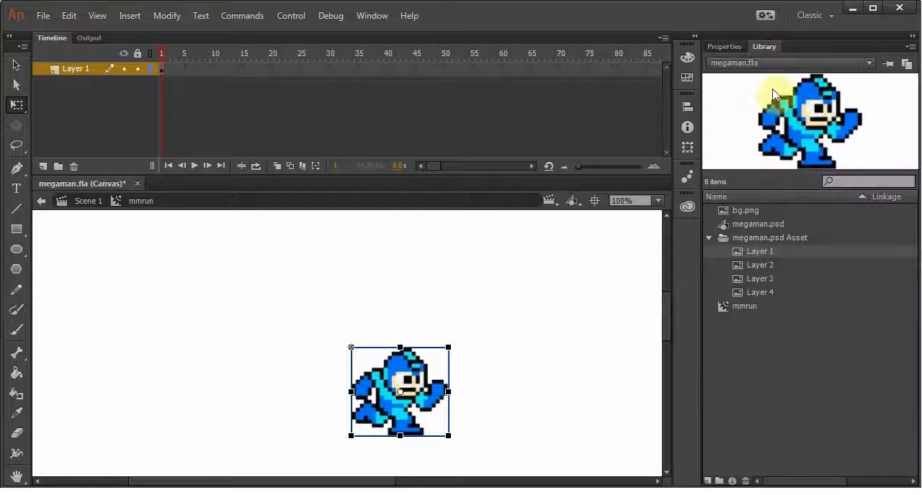
Rename the sprite layer inside mmrun as run
double_click(78, 67)
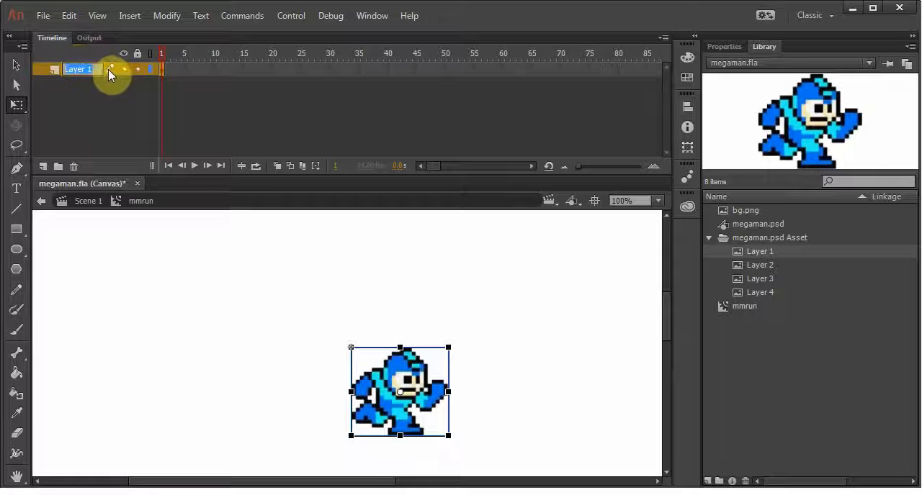
text(run)
key(Return)
click(179, 115)
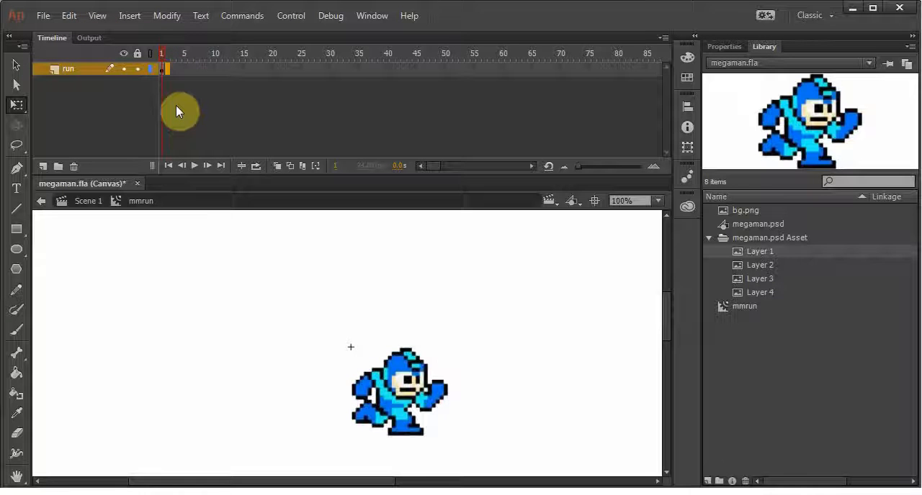
Add a keyframe at frame 2 of the run layer and delete the sprite copied into it
key(F6)
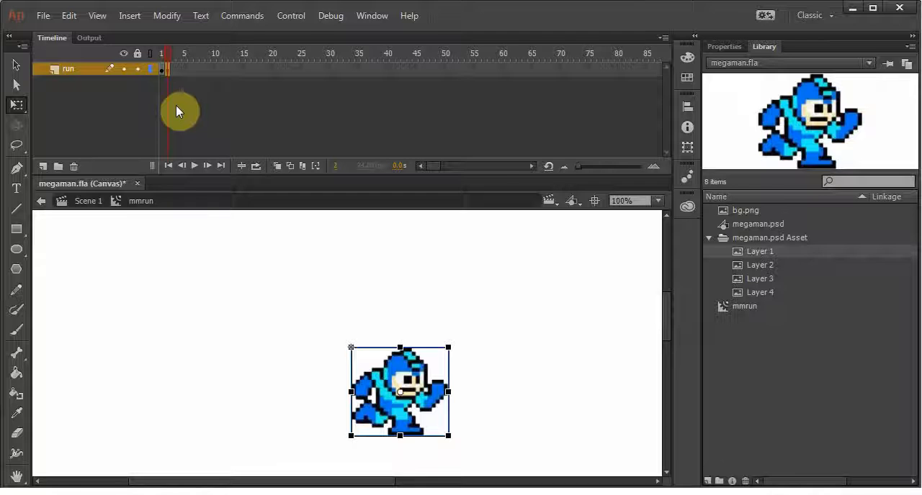
key(Delete)
click(157, 51)
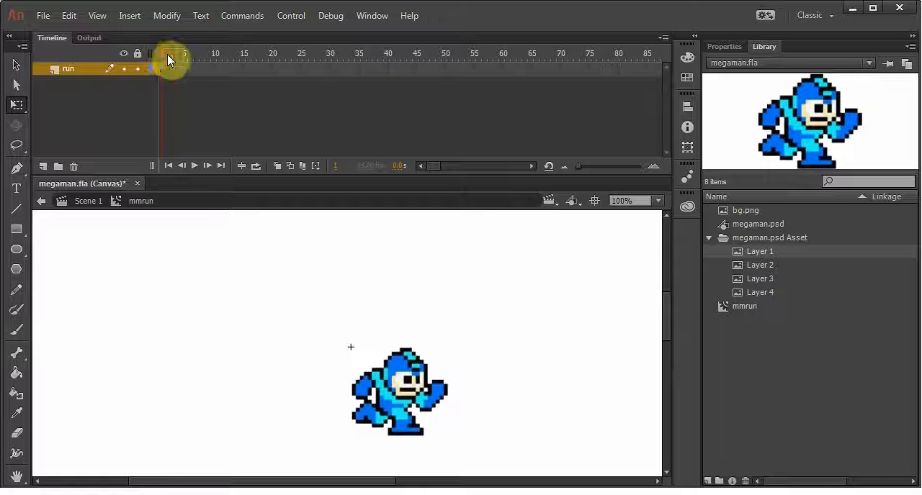
click(167, 54)
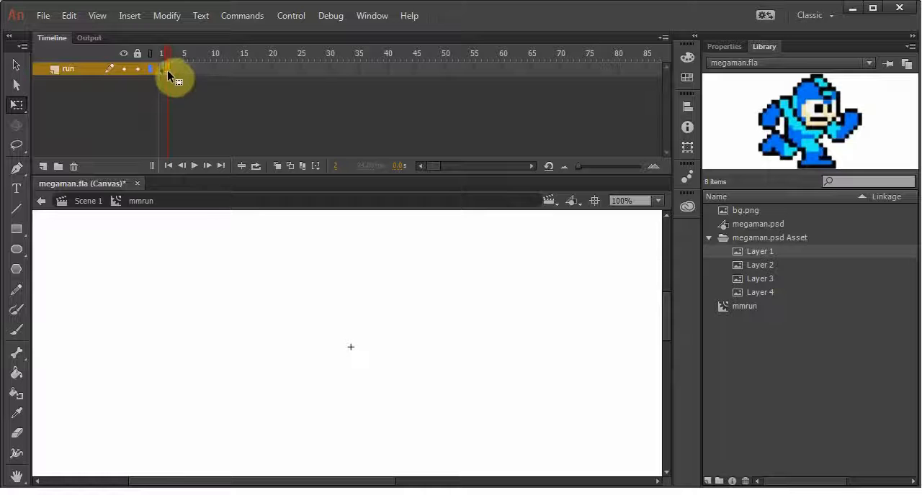
Compare the Layer 2 and Layer 3 poses in the library and place the Layer 2 bitmap in frame 2
click(761, 262)
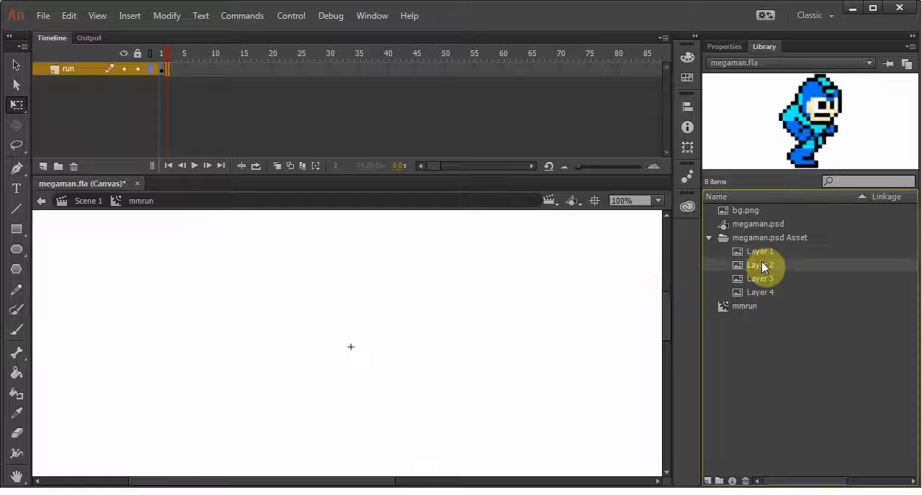
click(757, 278)
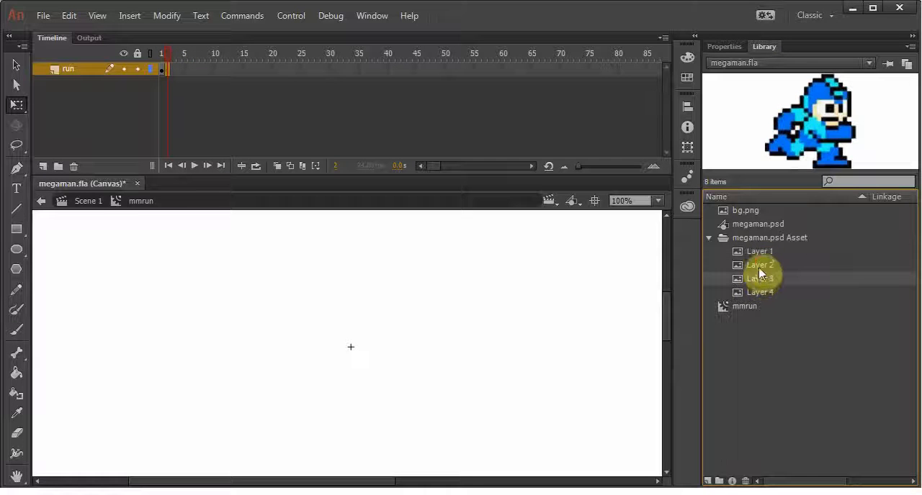
click(764, 266)
drag(761, 267, 522, 309)
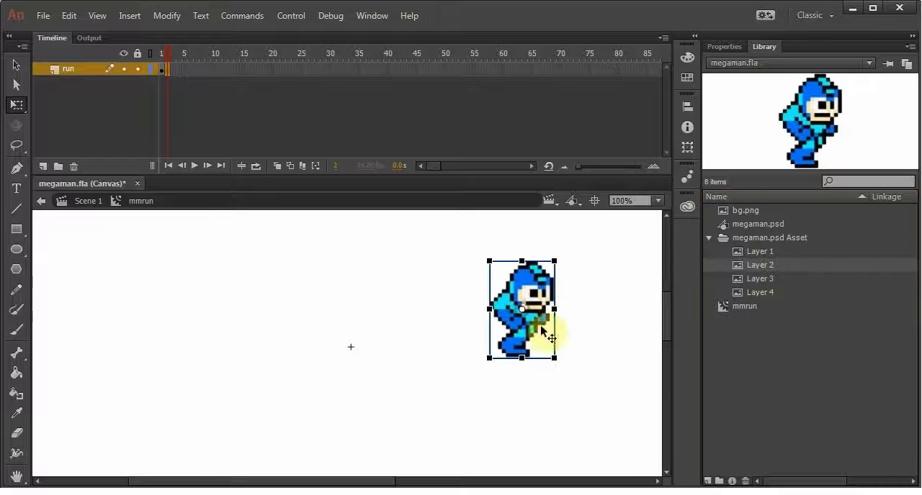
Set the position of the Layer 2 bitmap in frame 2 to X 0, Y 0
click(729, 47)
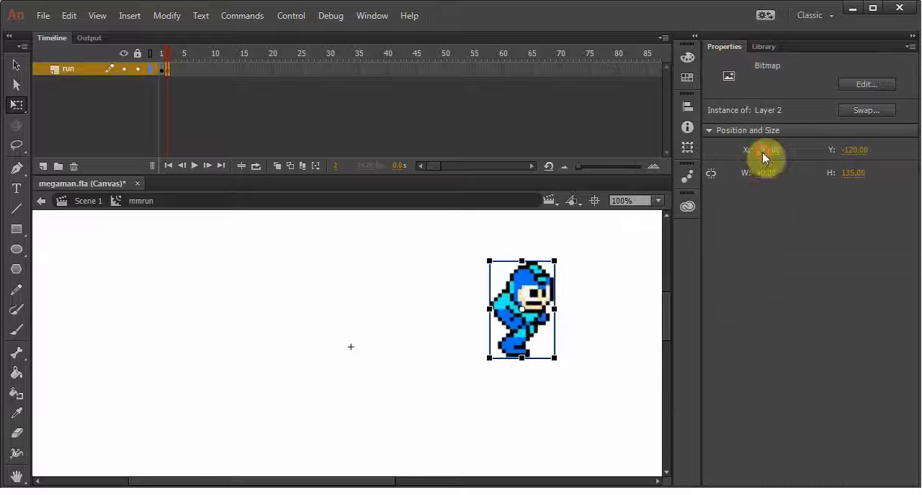
click(762, 151)
text(0)
click(857, 150)
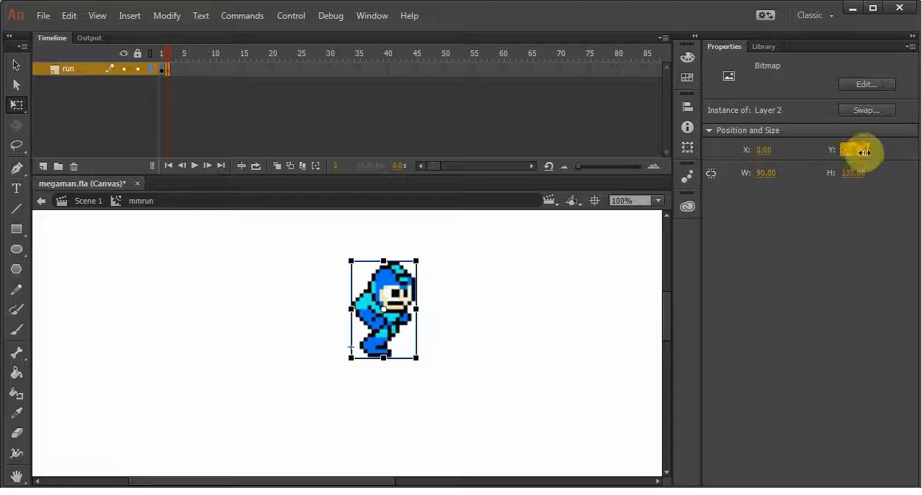
text(0)
key(Return)
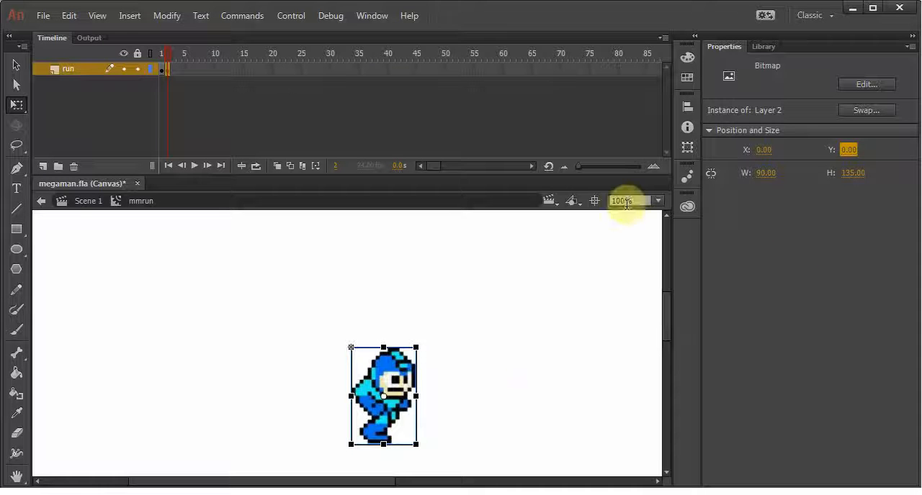
Add an empty keyframe at frame 3 of the run layer and place the Layer 3 bitmap in it
click(174, 70)
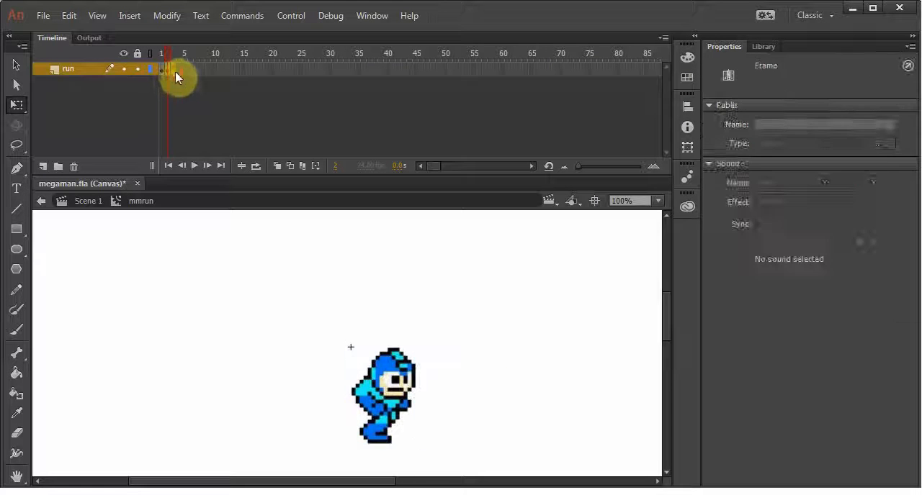
click(174, 71)
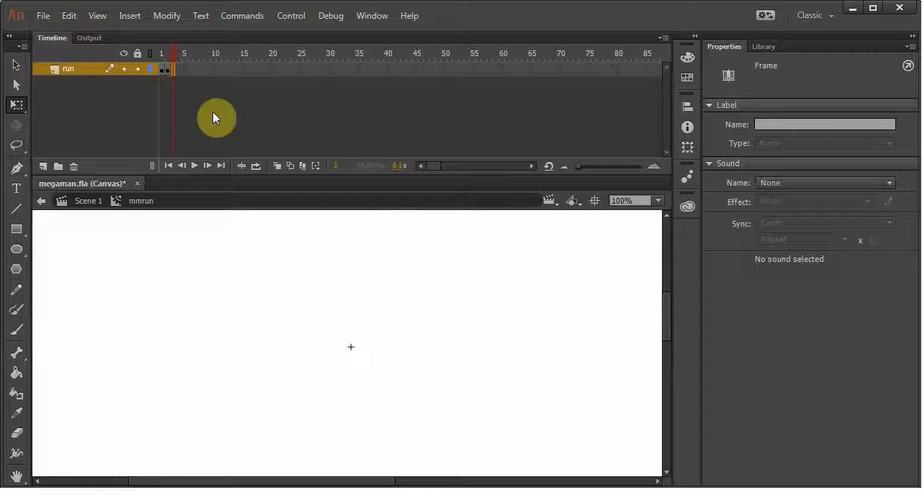
click(762, 46)
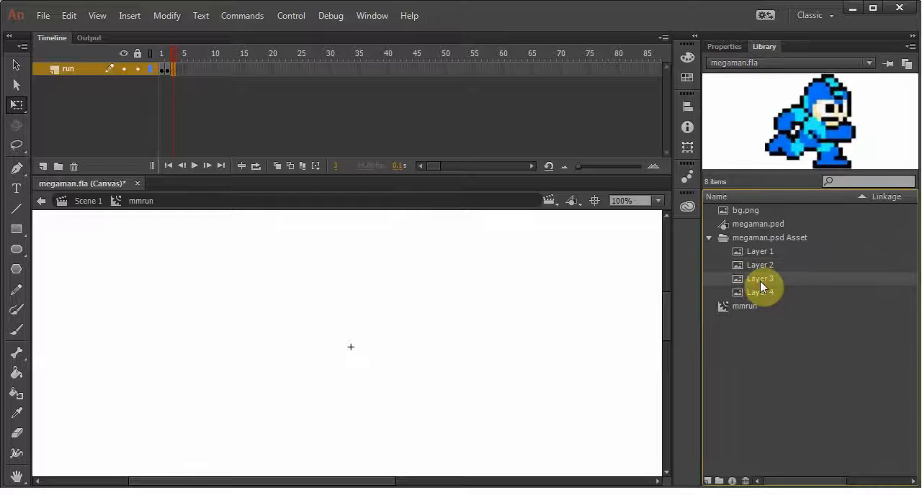
drag(760, 280, 469, 296)
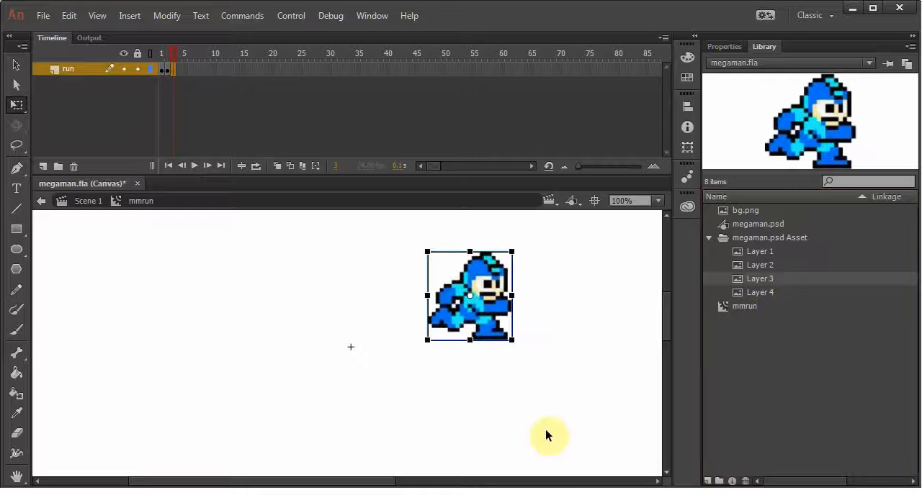
Set the position of the Layer 3 bitmap in frame 3 to X 0, Y 0
click(724, 48)
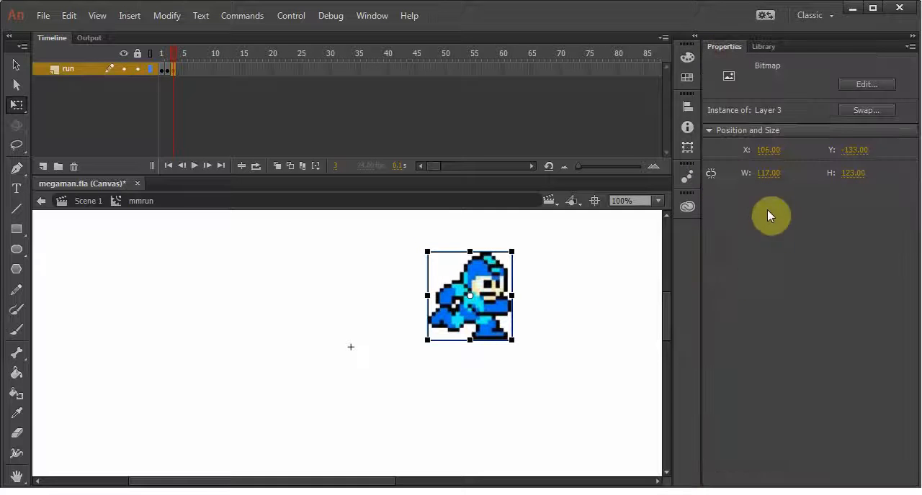
click(766, 151)
text(0)
click(854, 151)
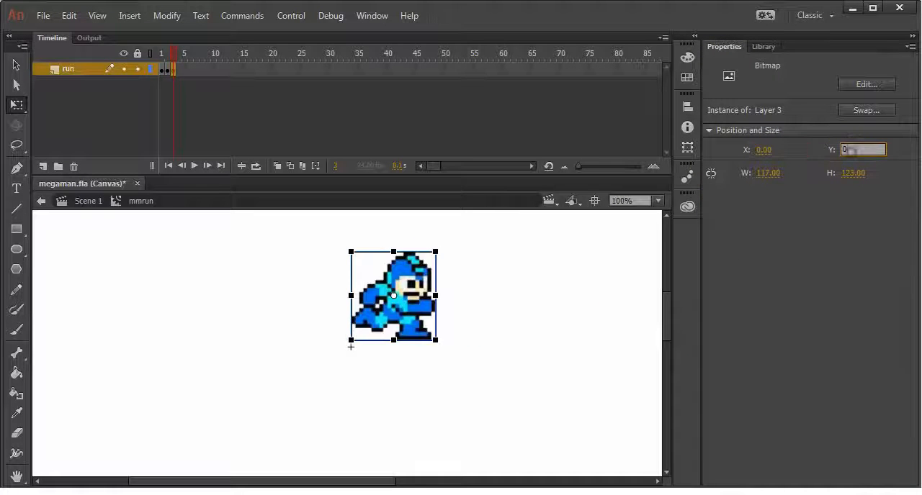
text(0)
click(584, 334)
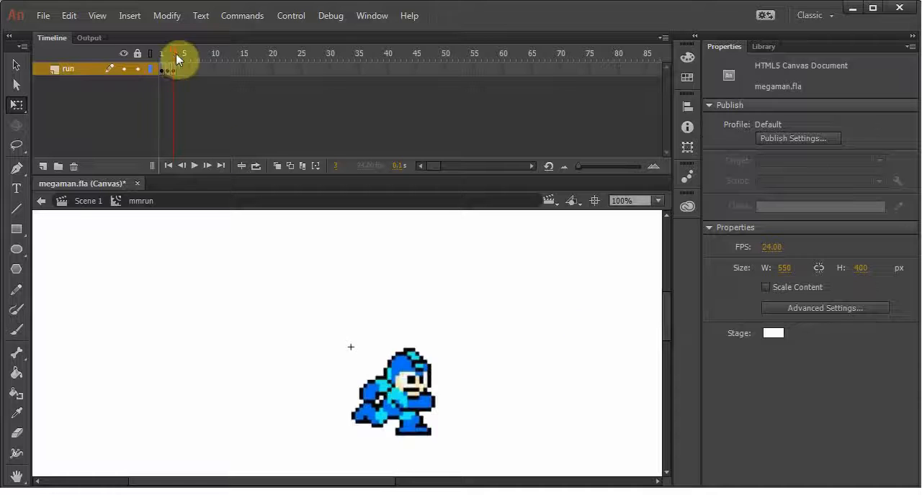
Scrub through the first three frames and add an empty keyframe at frame 4 of the run layer
mouse_move(176, 54)
mouse_down()
mouse_move(160, 56)
mouse_move(183, 57)
mouse_move(154, 55)
mouse_move(179, 56)
mouse_up()
drag(181, 57, 127, 59)
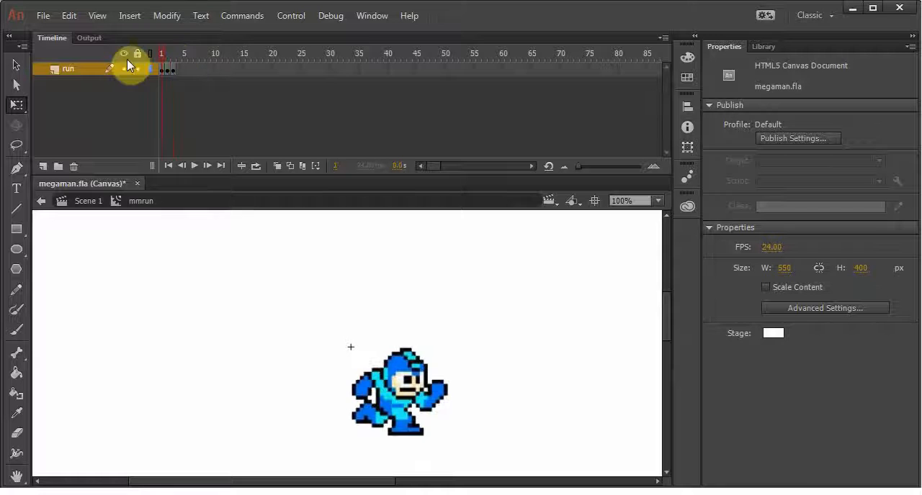
click(177, 69)
key(F6)
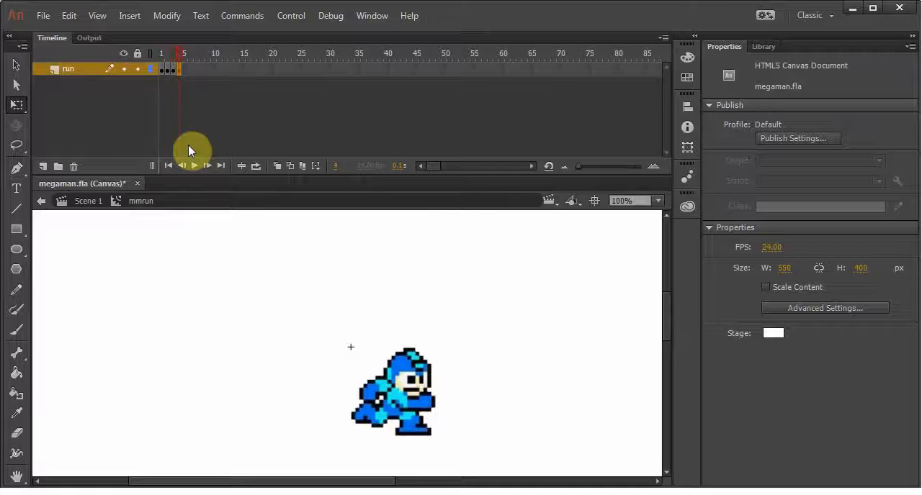
click(197, 134)
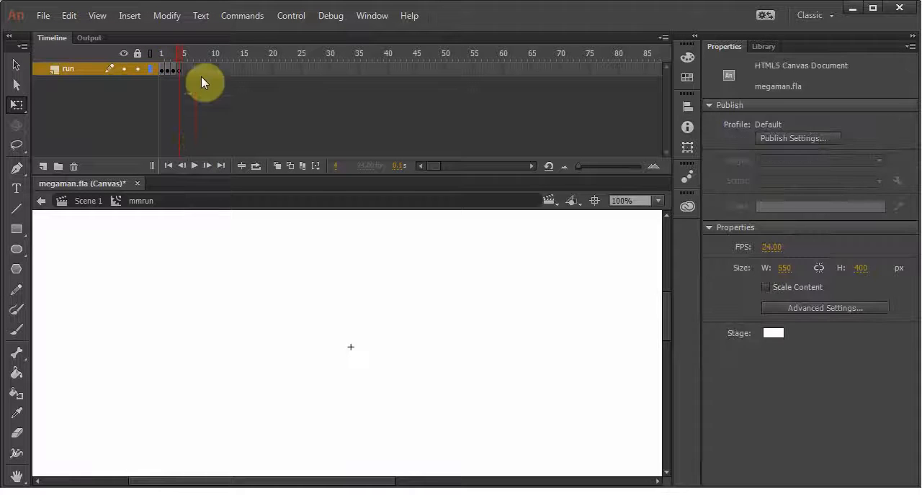
click(180, 70)
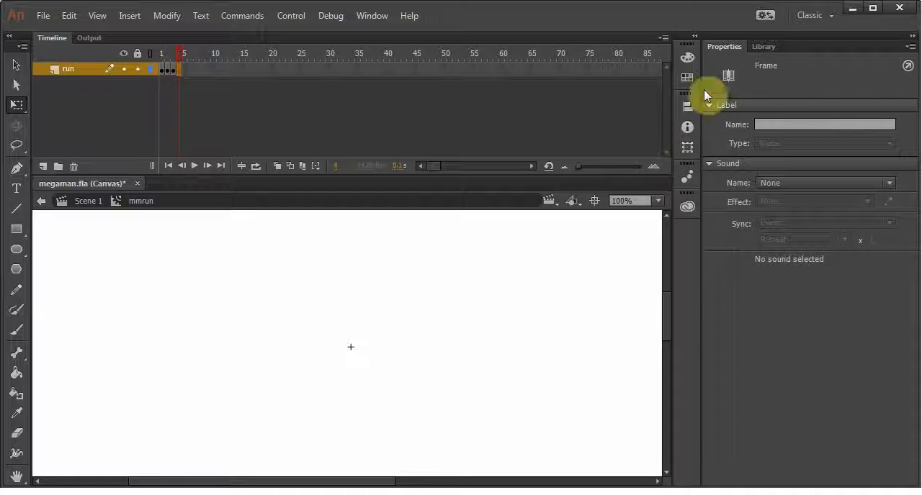
Place the Layer 2 bitmap from the library in frame 4 of the run layer
click(766, 47)
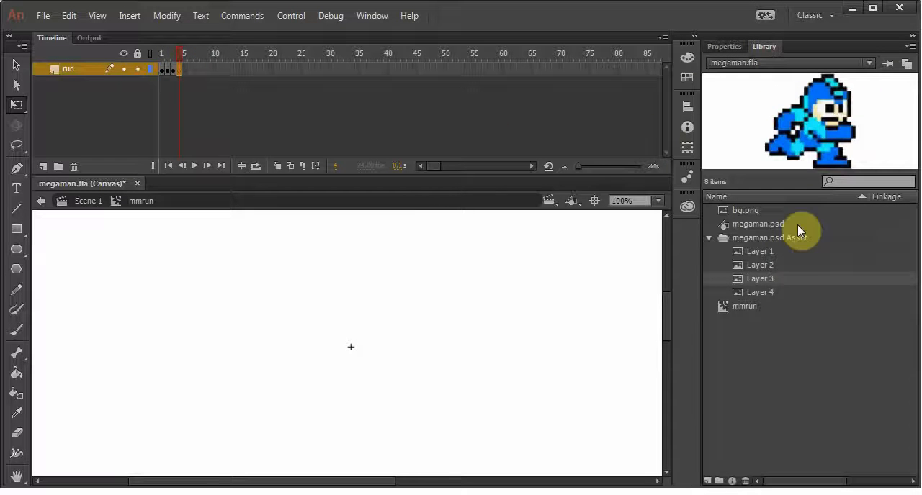
click(760, 267)
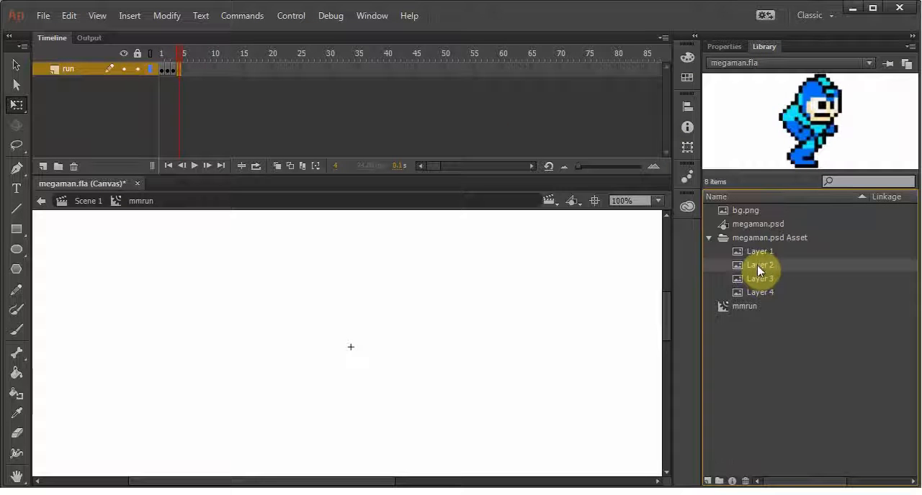
drag(759, 267, 408, 334)
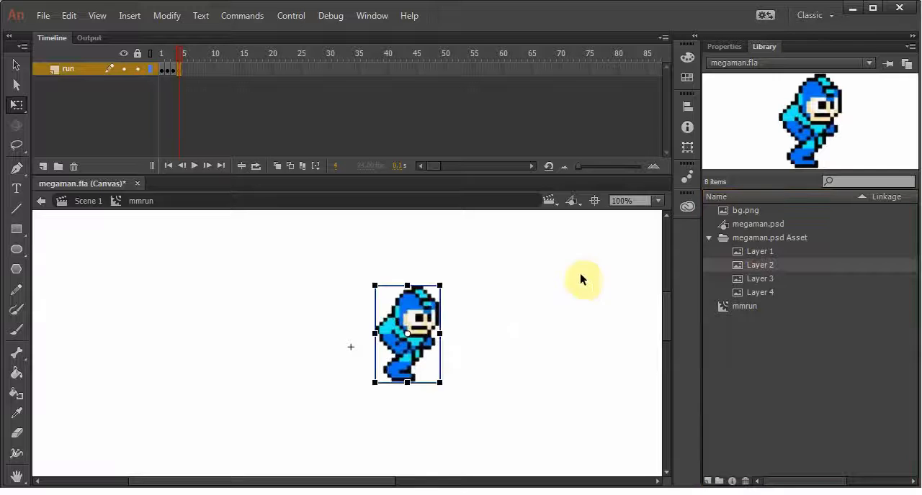
Set the position of the Layer 2 bitmap in frame 4 to X 0, Y 0 and save the document
click(724, 46)
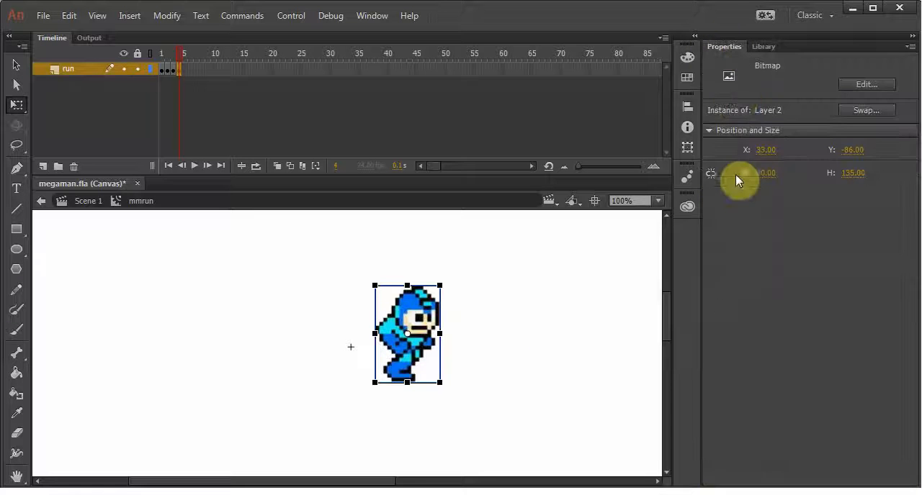
click(769, 151)
text(0)
click(850, 150)
text(0)
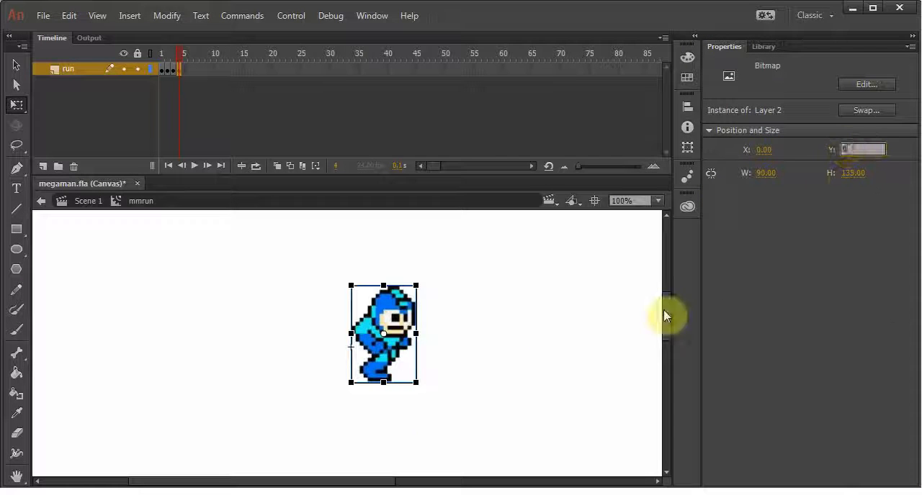
key(Return)
click(551, 305)
drag(177, 51, 202, 78)
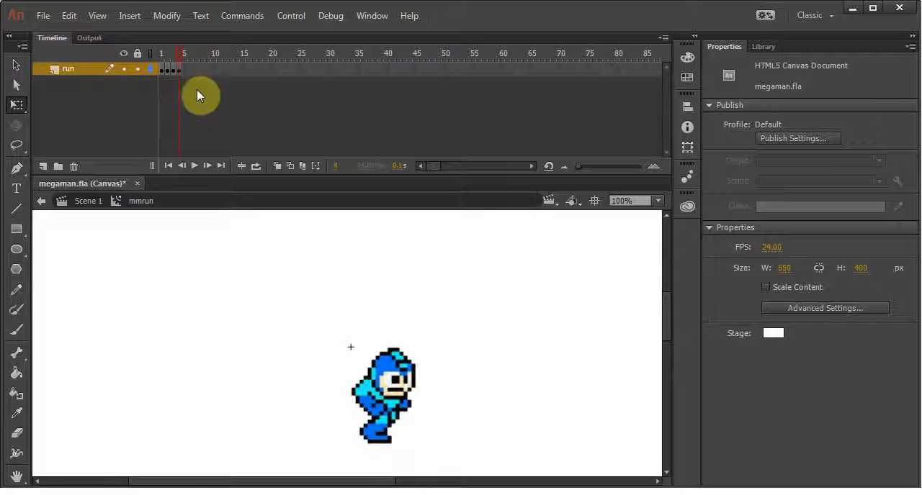
key(ctrl+s)
Compare the sprite alignment in frames 1 and 2 and shift the frame 2 sprite slightly to the right
drag(185, 51, 146, 52)
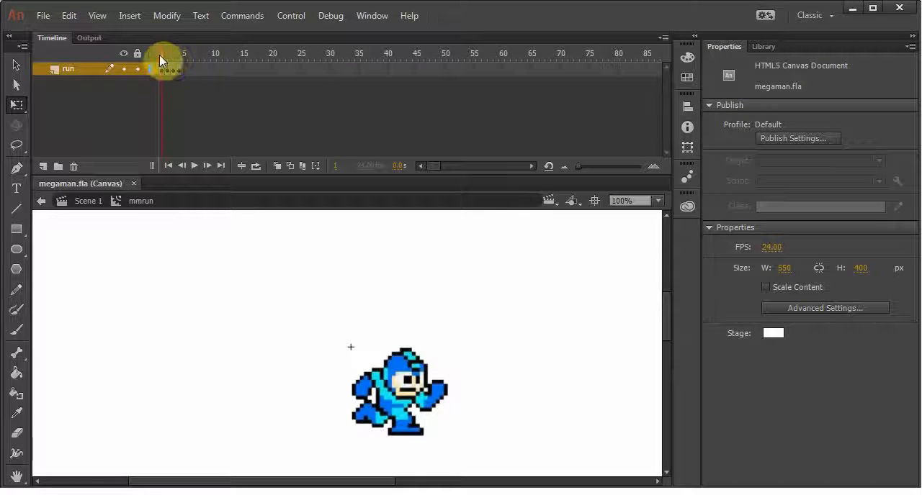
mouse_move(165, 57)
mouse_down()
mouse_move(196, 64)
mouse_move(143, 57)
mouse_move(170, 56)
mouse_up()
drag(162, 52, 169, 77)
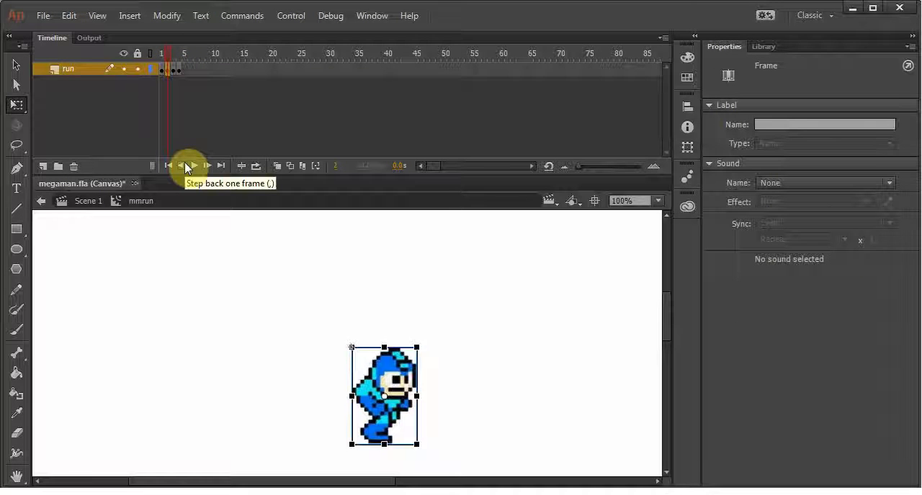
key(Return)
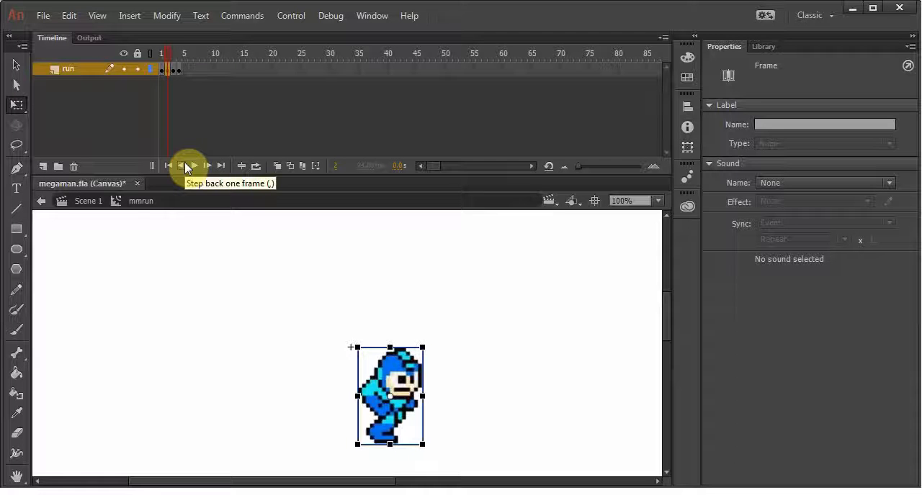
key(Return)
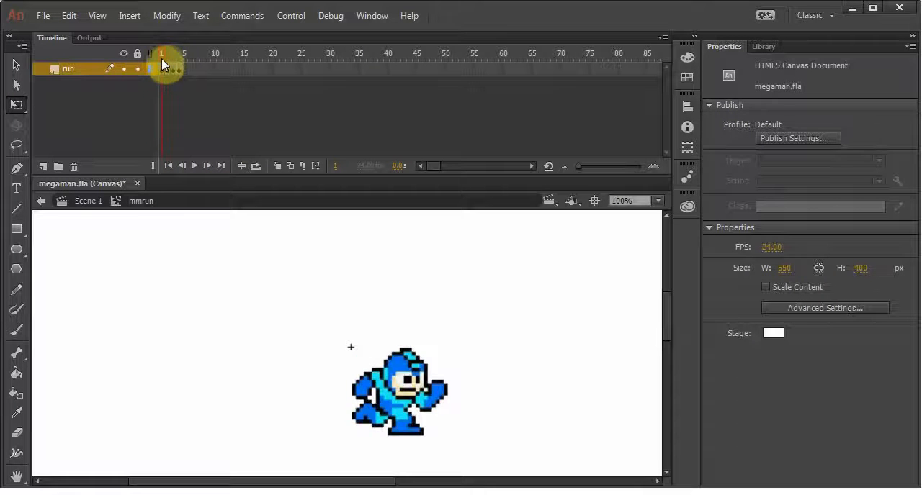
Nudge the frame 2 sprite 3 pixels further right and compare its alignment with frame 1
click(169, 58)
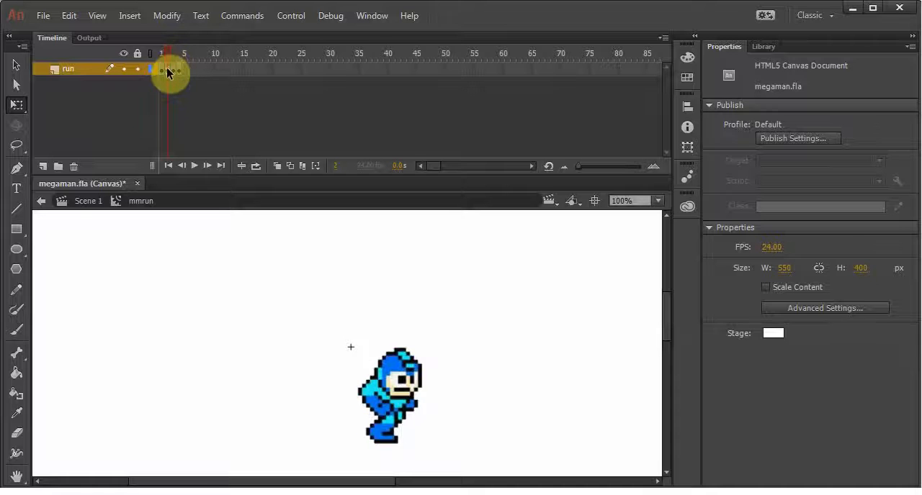
click(166, 67)
key(Right)
key(Right)
key(Right)
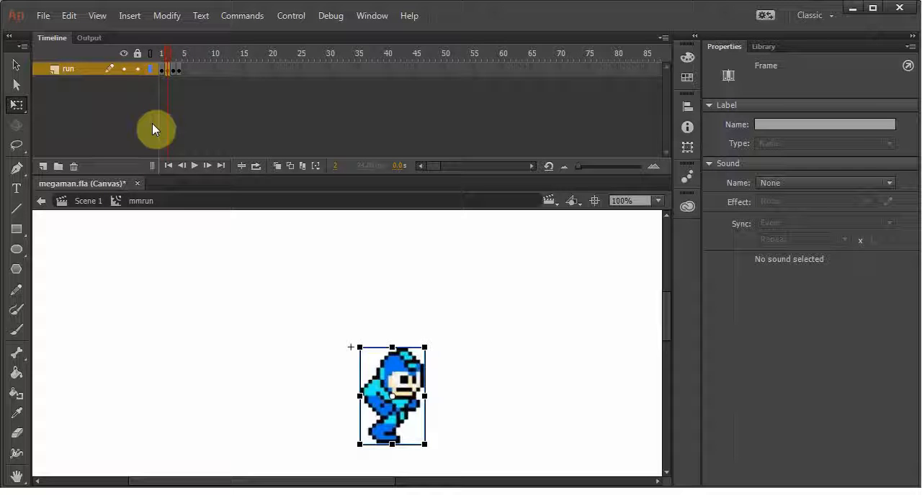
click(160, 53)
click(167, 53)
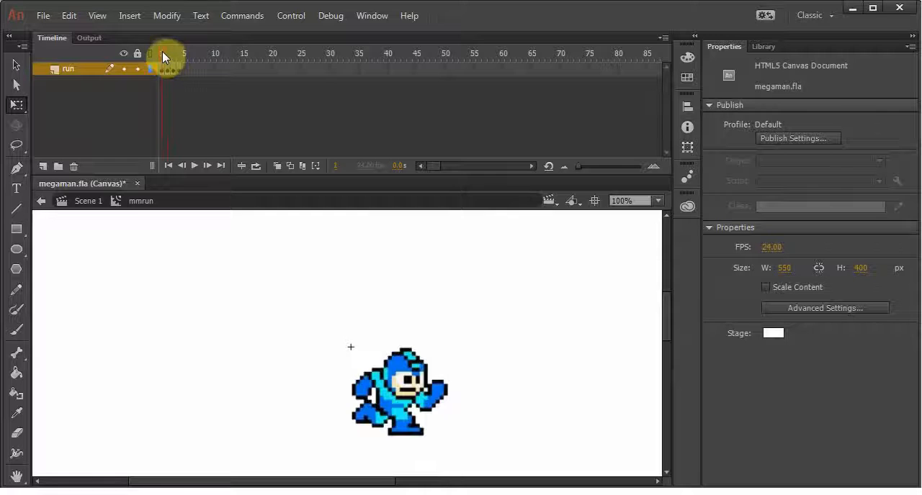
click(167, 53)
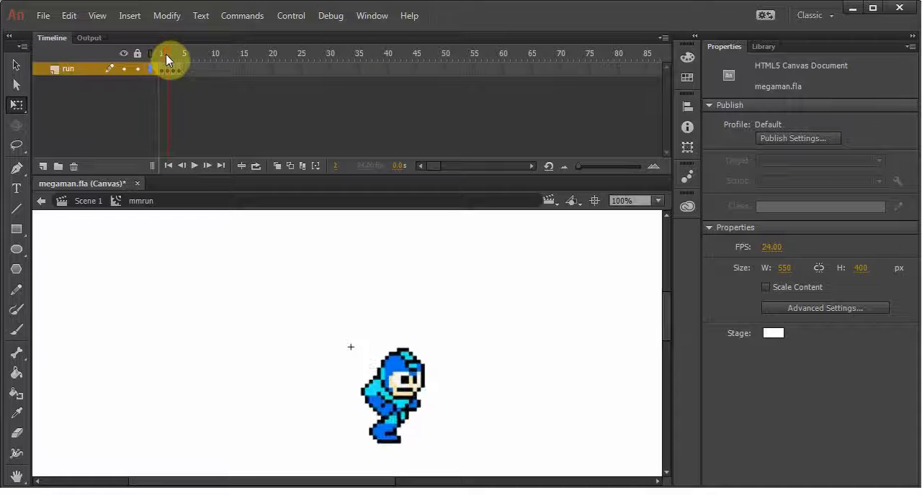
Nudge the frame 2 sprite slightly further right and compare its alignment with frame 1
click(166, 67)
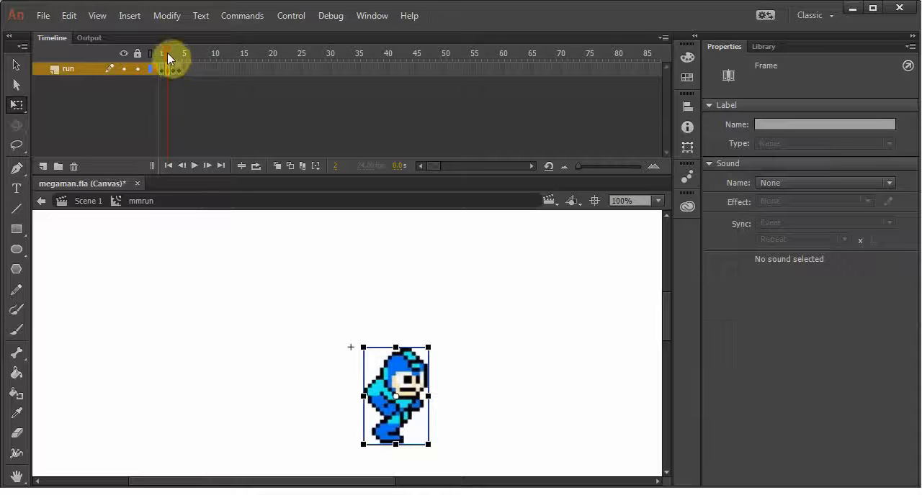
drag(167, 53, 162, 64)
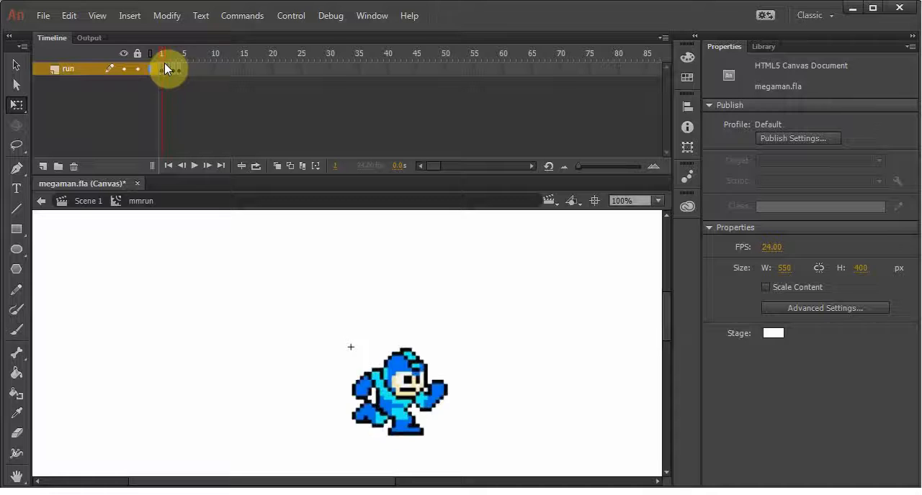
Nudge the frame 3 sprite slightly to the left and compare its alignment with the neighbouring frames
drag(164, 63, 174, 67)
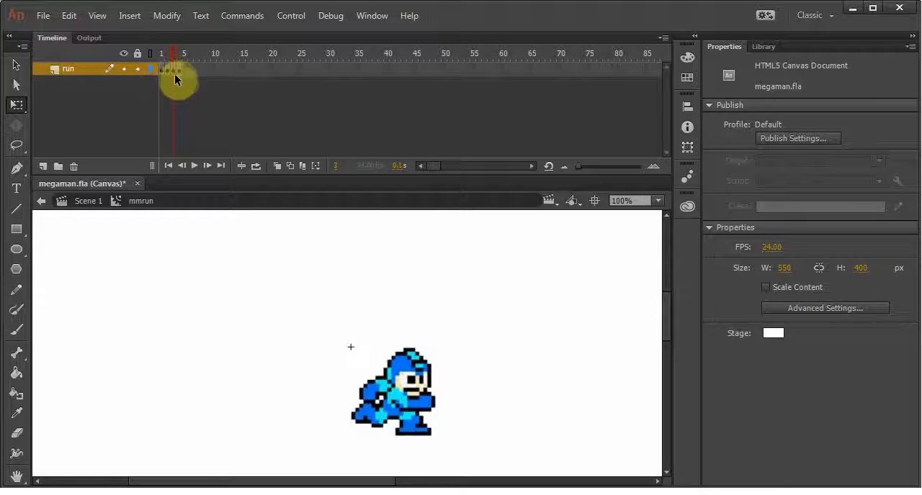
click(174, 71)
key(Left)
key(Left)
key(Left)
key(Left)
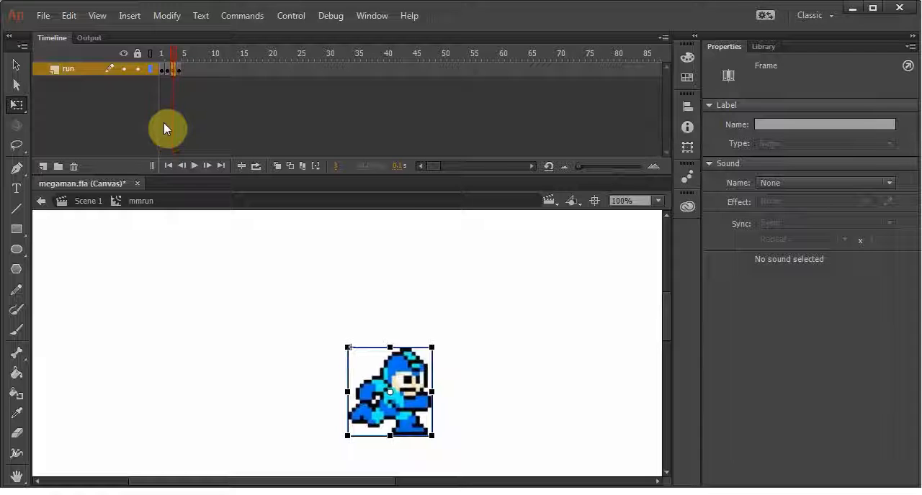
drag(174, 55, 172, 97)
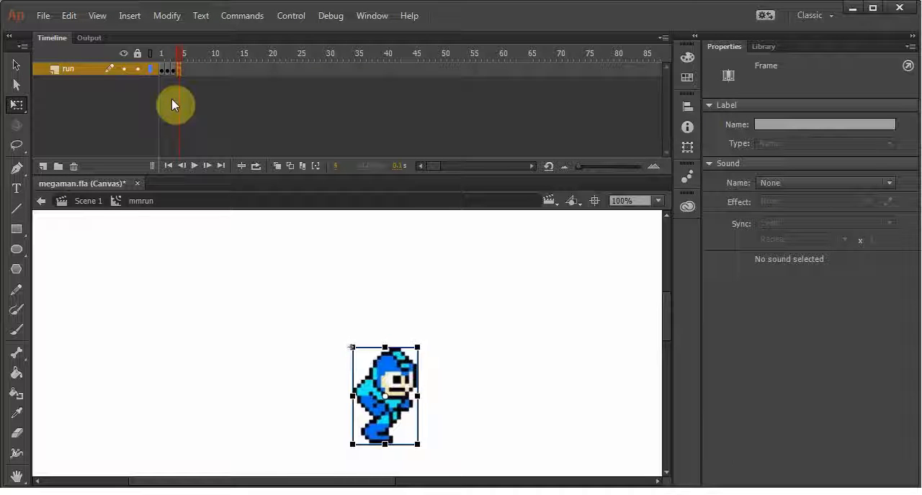
Nudge the frame 4 sprite to the right and compare its alignment with frame 3
click(179, 53)
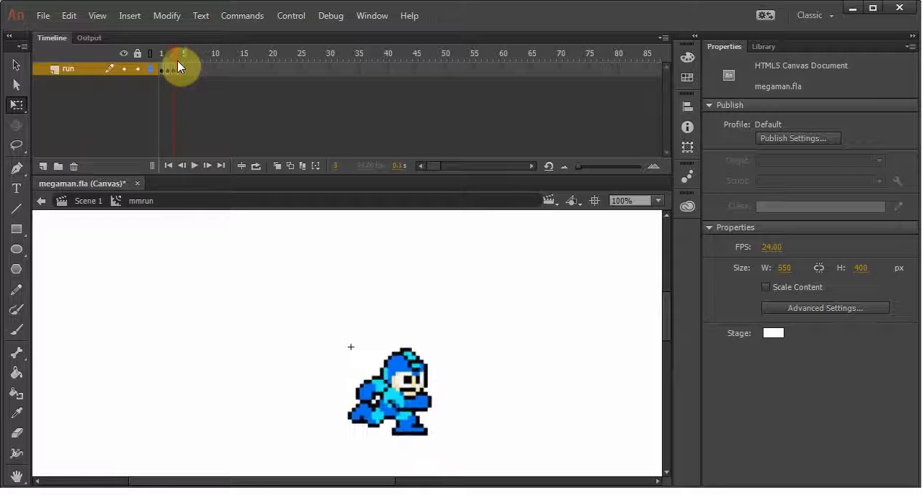
click(181, 62)
click(179, 69)
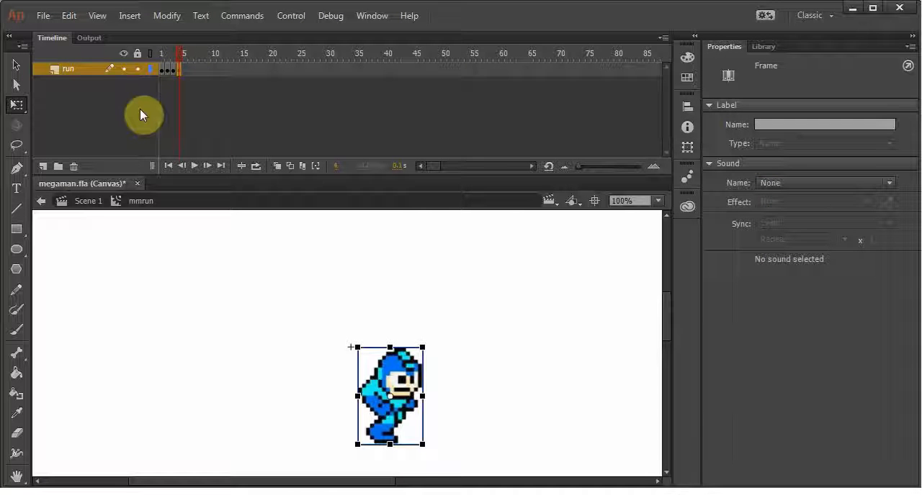
key(Right)
key(Right)
key(Right)
key(Right)
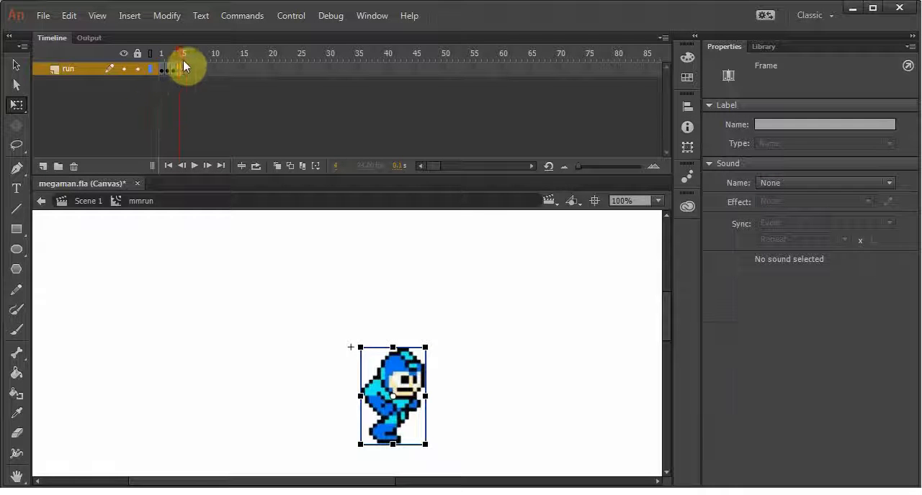
drag(178, 54, 180, 64)
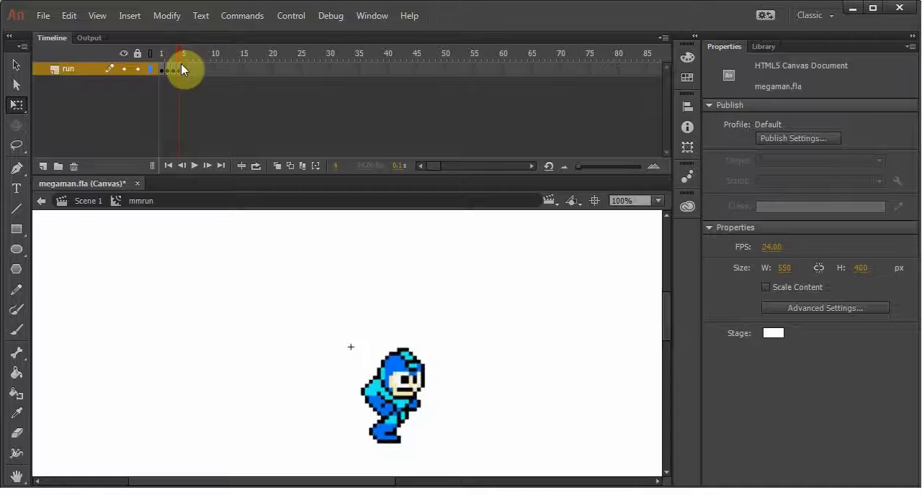
Shift the frame 4 sprite about 3 pixels further right and check it against frame 3 again
click(177, 70)
key(Right)
key(Right)
key(Right)
key(Right)
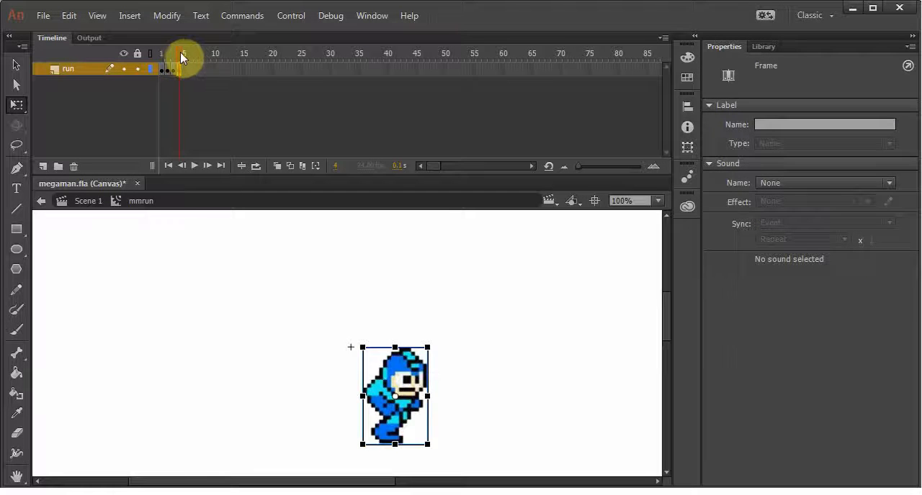
click(174, 52)
drag(175, 52, 180, 59)
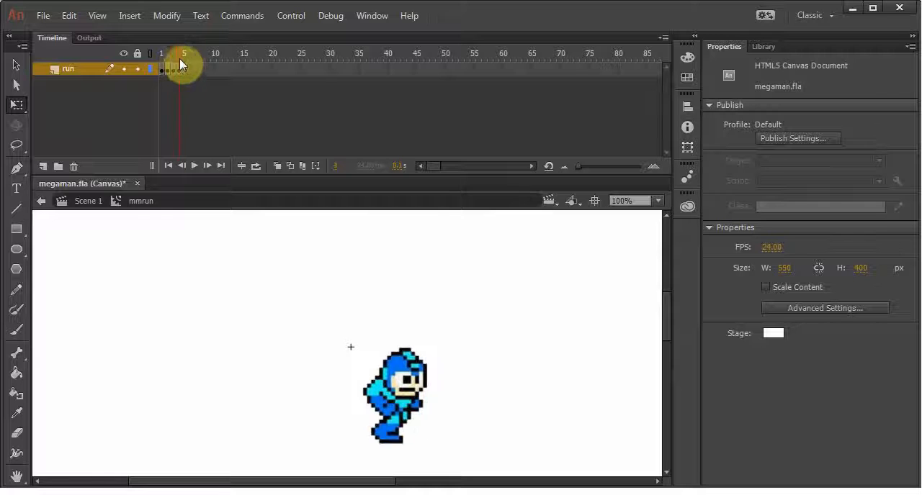
Fine-tune the frame 4 sprite's horizontal position against frame 3 and play back the run cycle
click(180, 71)
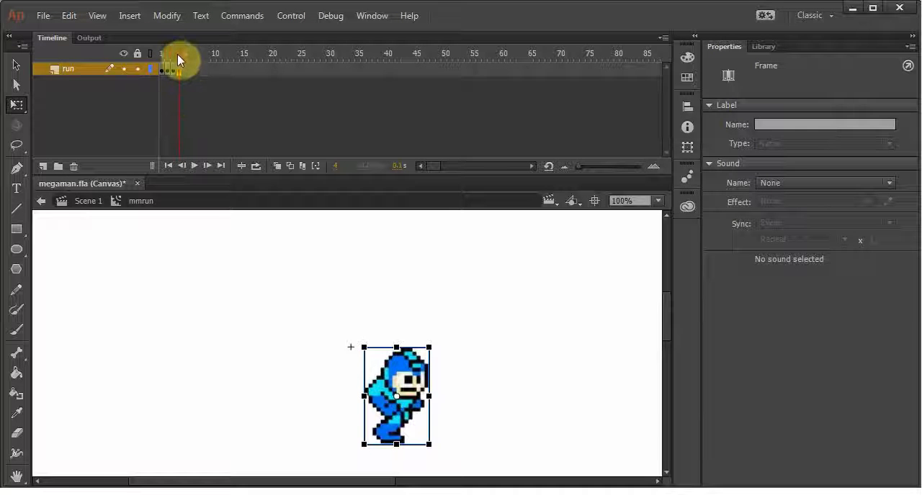
drag(177, 54, 179, 61)
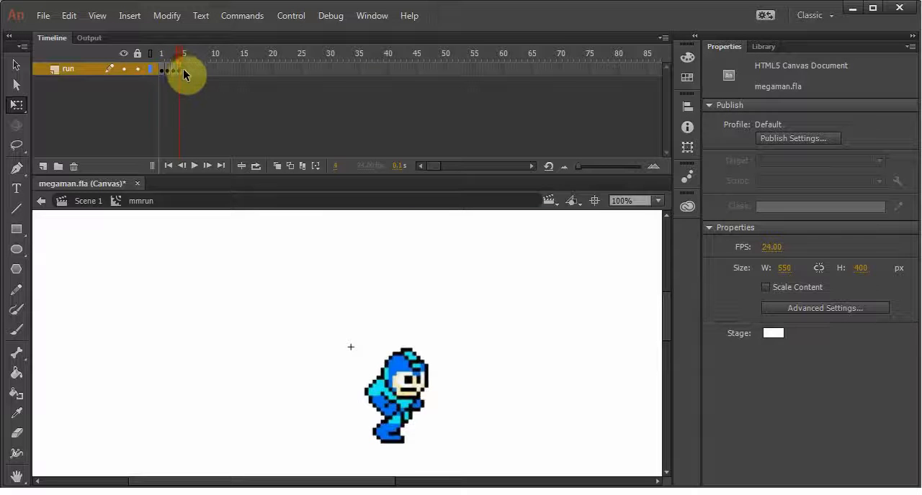
click(180, 68)
click(193, 165)
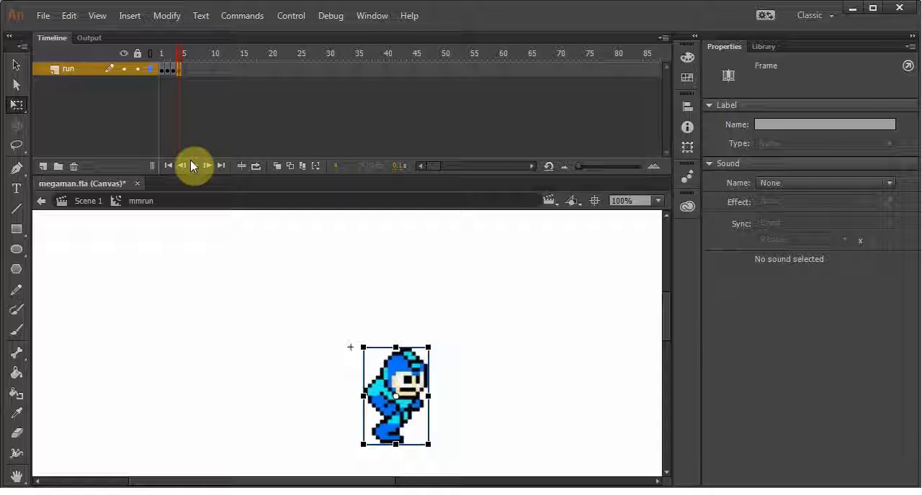
drag(180, 52, 167, 68)
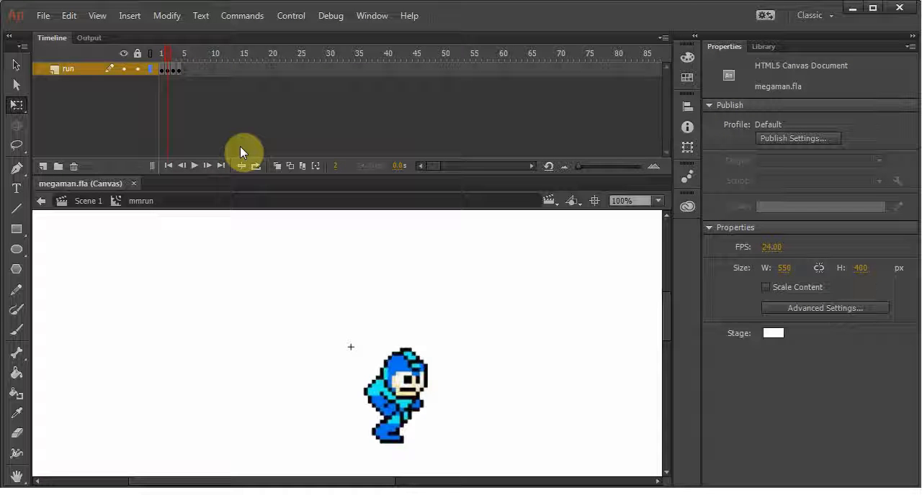
key(Return)
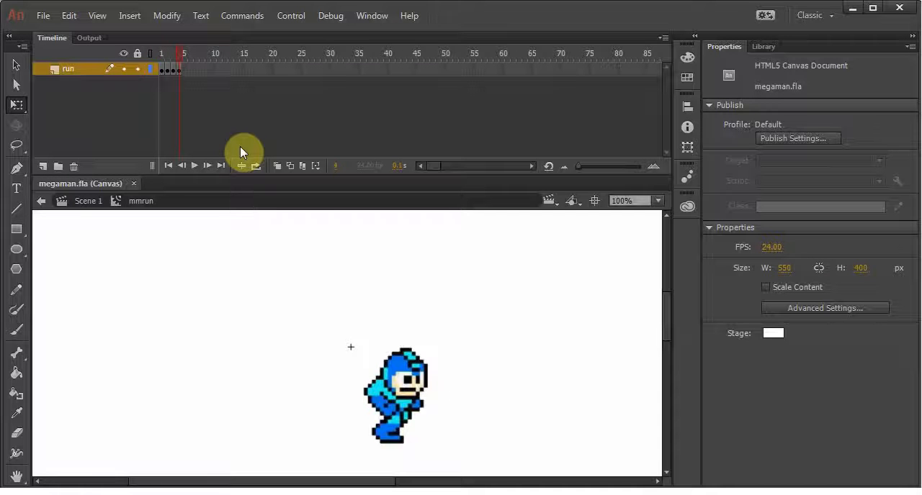
Insert frames after each run keyframe so every pose lasts five frames, extending the layer to frame 20
click(162, 51)
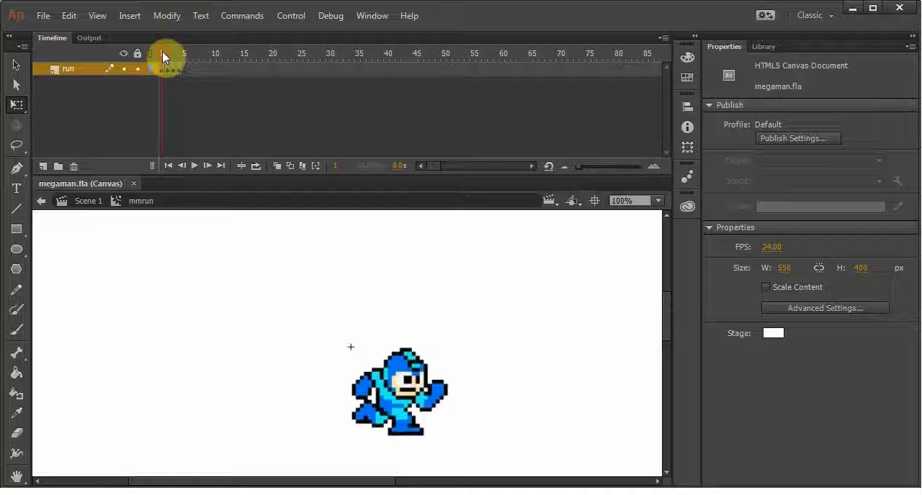
key(F5)
key(F5)
key(F5)
key(F5)
drag(162, 52, 190, 48)
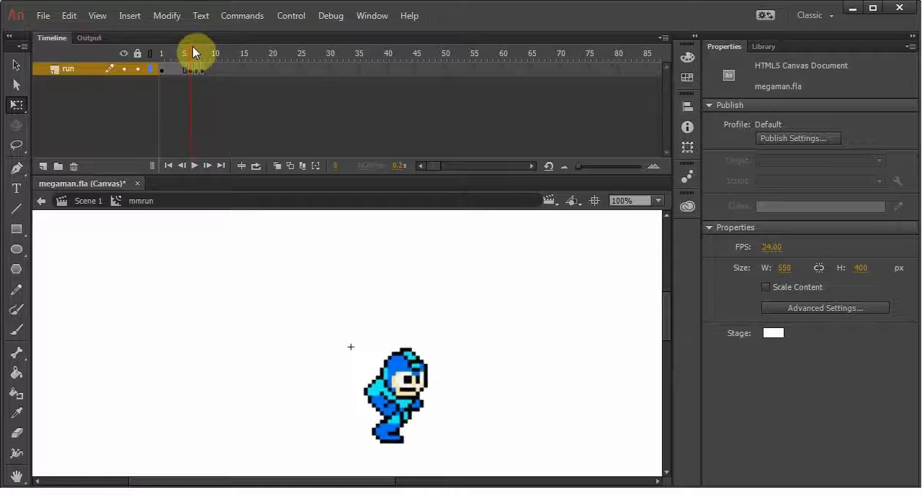
key(F5)
key(F5)
drag(211, 52, 152, 55)
key(F5)
key(F5)
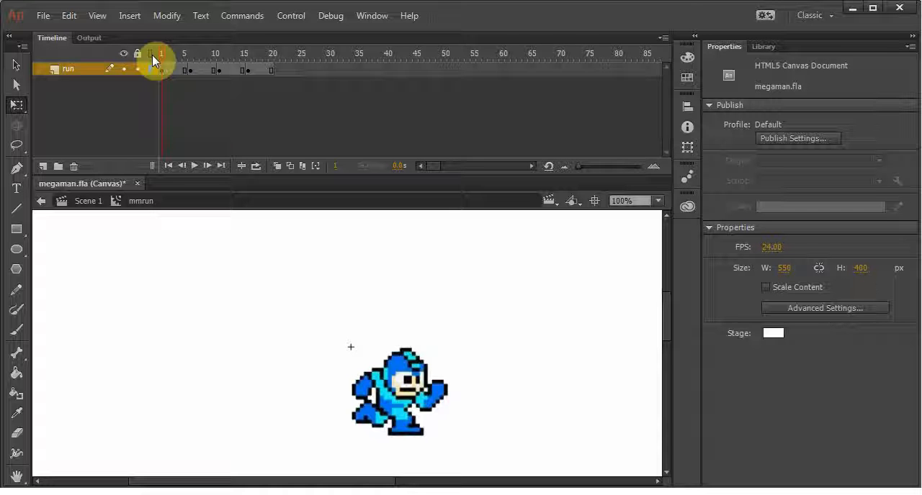
Play the slowed run cycle several times to check its timing and save the document
key(Return)
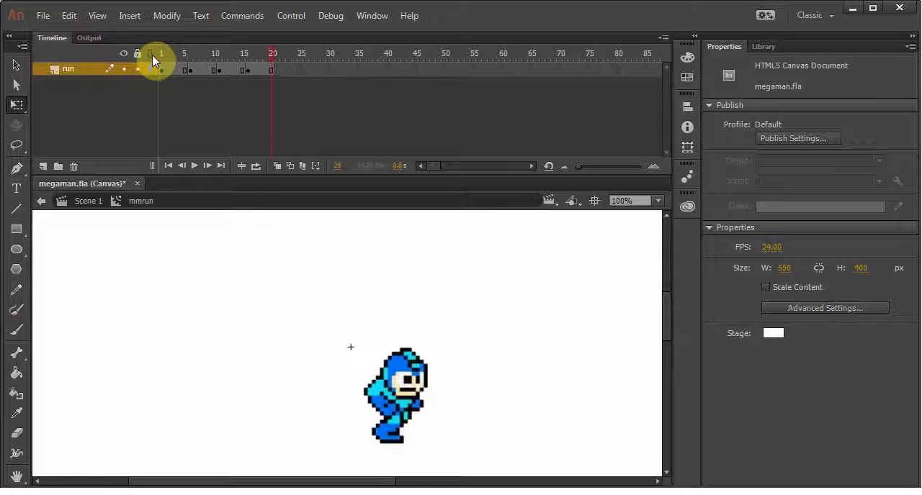
key(Return)
key(Return)
key(Return)
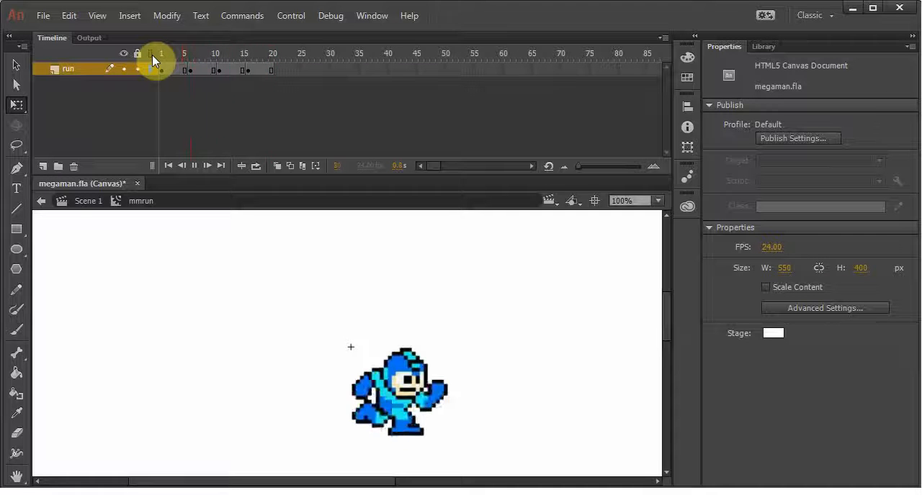
key(Return)
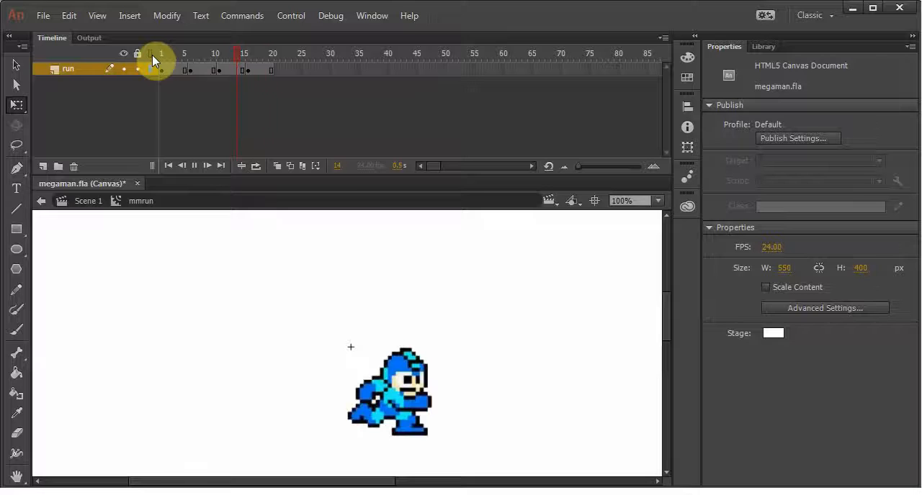
key(Return)
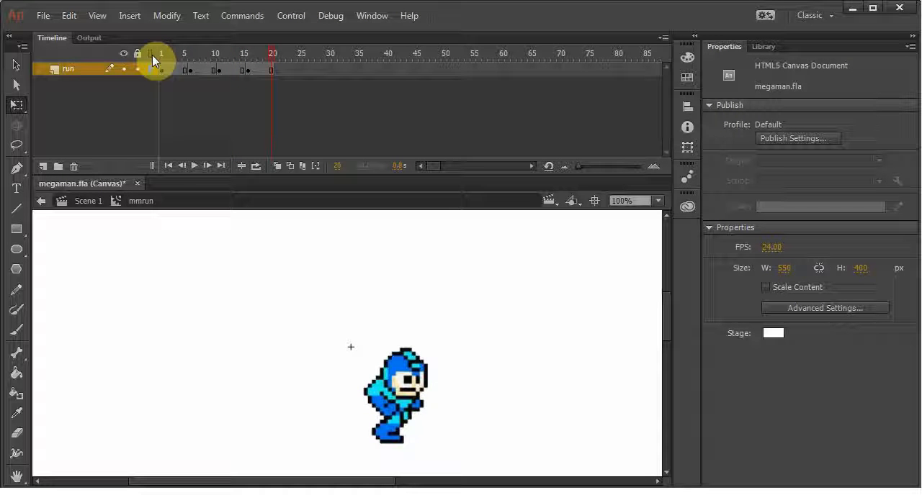
key(ctrl+s)
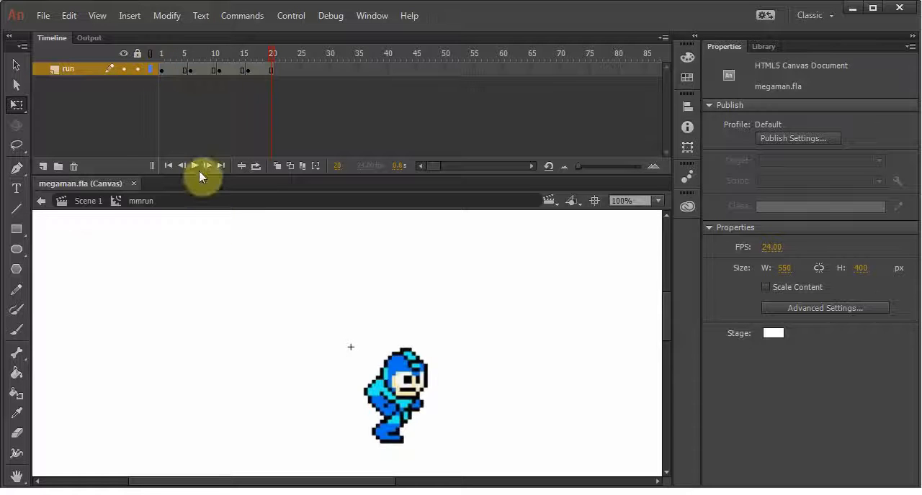
Return to Scene 1 and play the mmrun symbol in the library preview
click(88, 207)
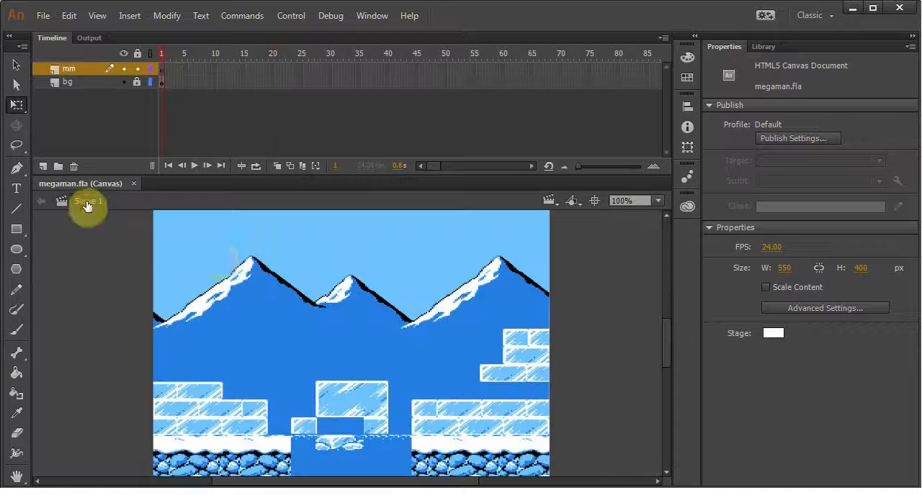
click(764, 46)
click(742, 307)
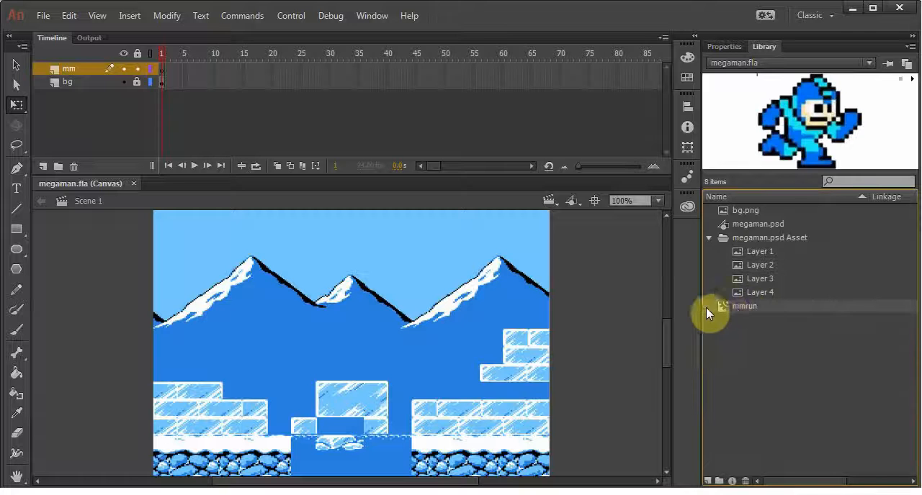
click(913, 78)
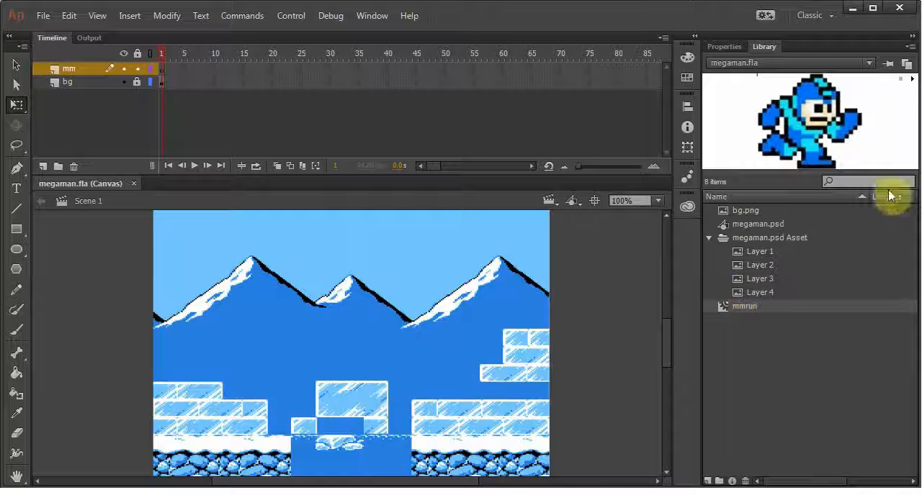
click(912, 81)
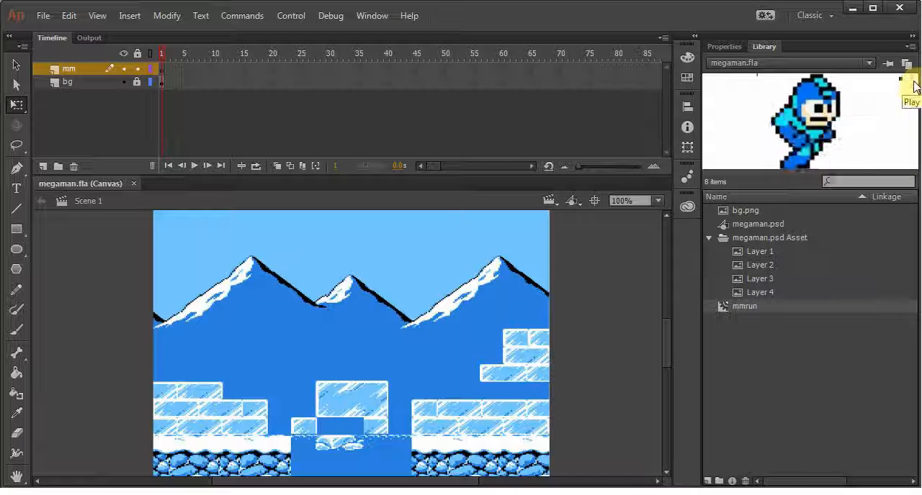
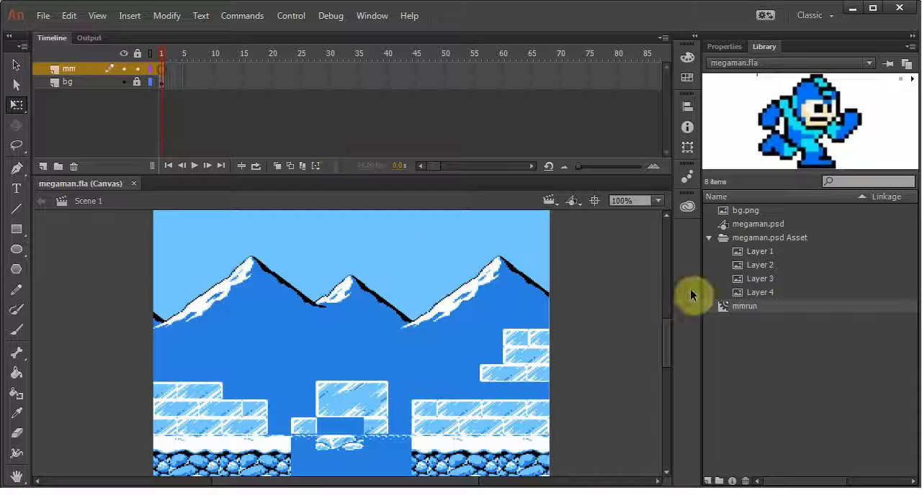
Place an instance of mmrun on the mm layer, scale it to about half size and position it just left of the stage
drag(723, 311, 89, 345)
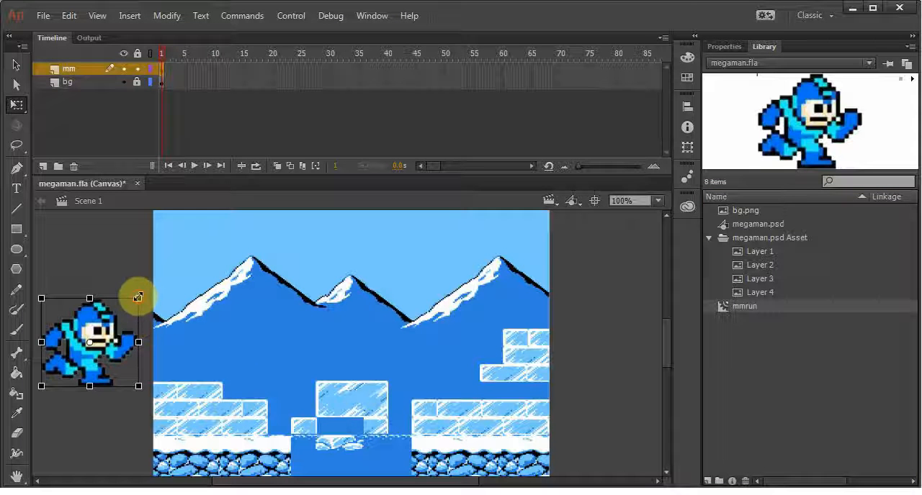
drag(137, 297, 178, 305)
key(ctrl+z)
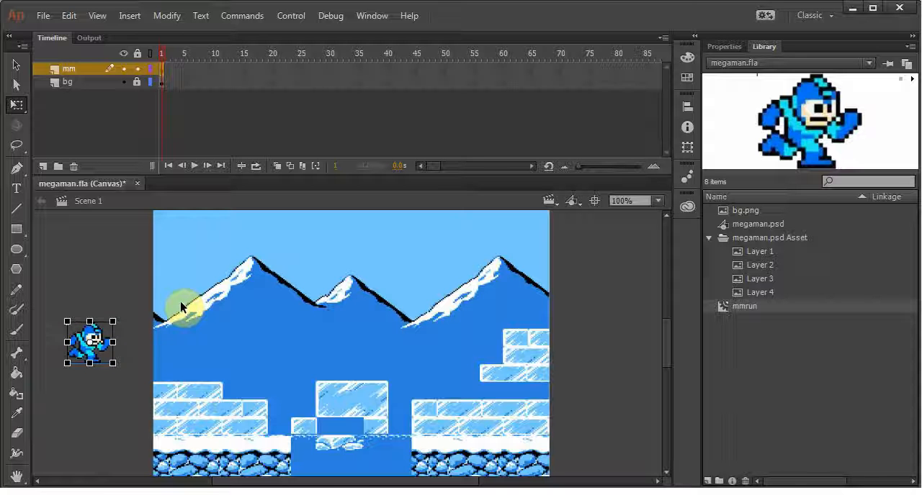
click(87, 287)
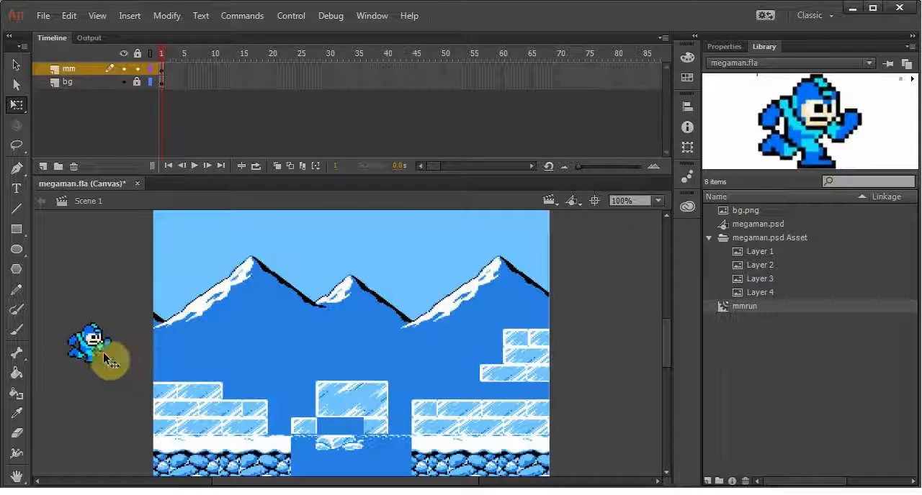
drag(100, 347, 114, 355)
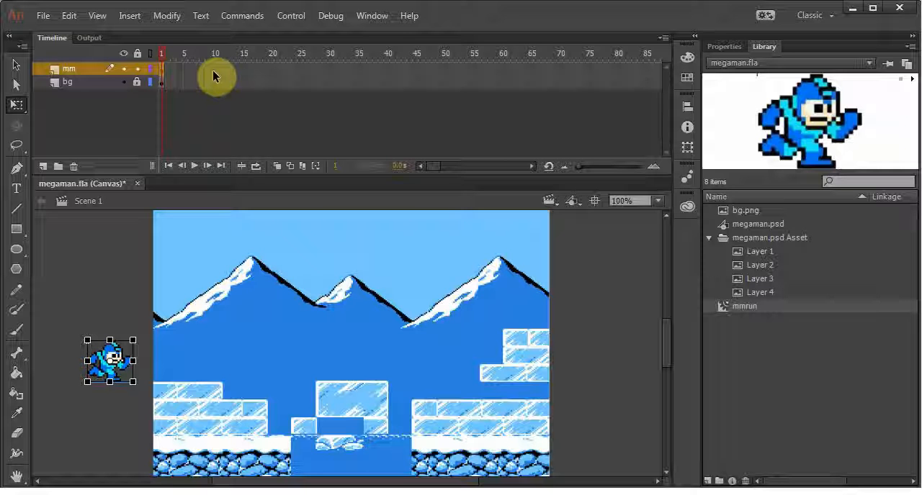
Compare the Layer 3 and Layer 4 Mega Man poses in the library preview
click(759, 292)
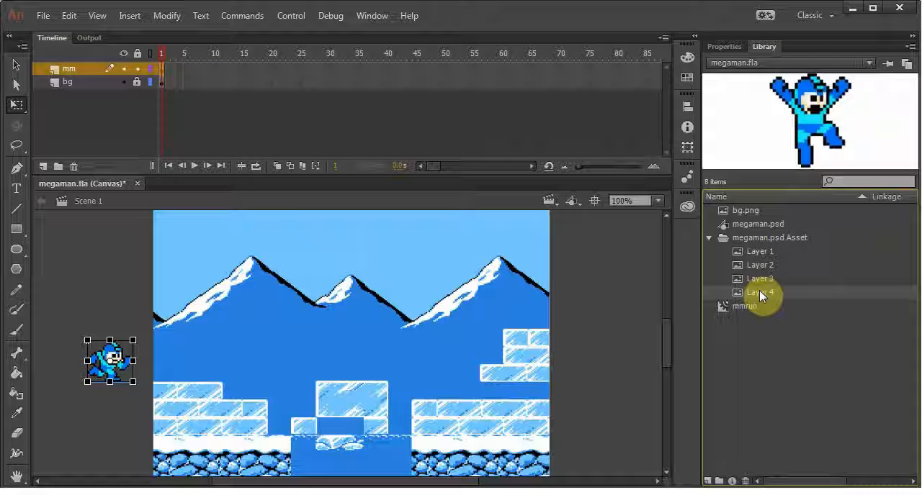
click(763, 279)
click(762, 291)
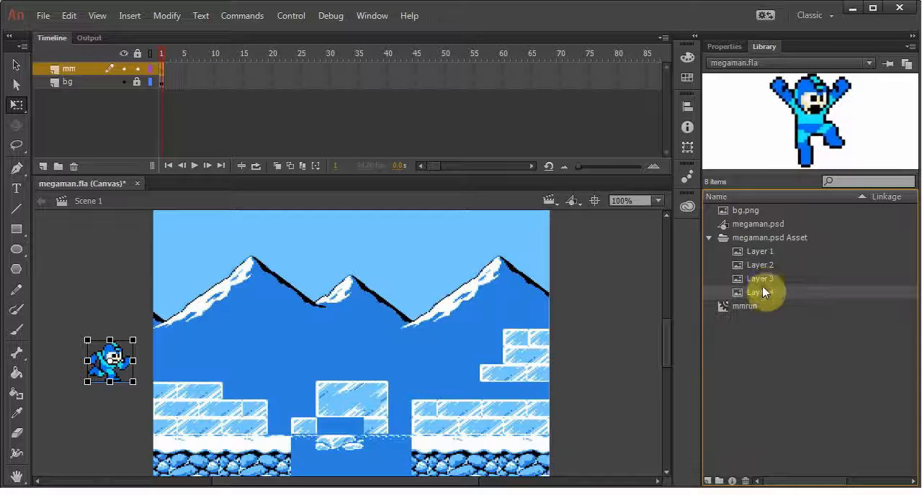
click(762, 278)
click(762, 290)
click(757, 280)
click(756, 293)
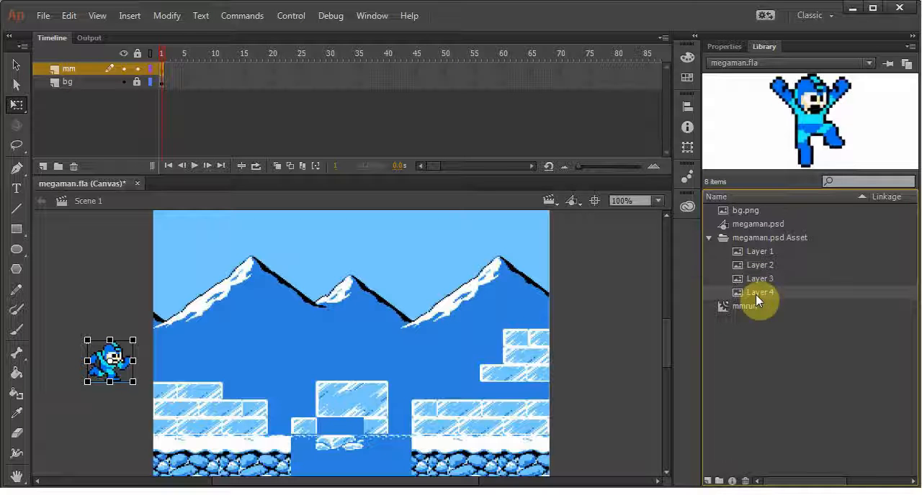
Insert keyframes at frame 15 of the mm layer and frame 75 of the bg layer, and return to frame 1
click(244, 70)
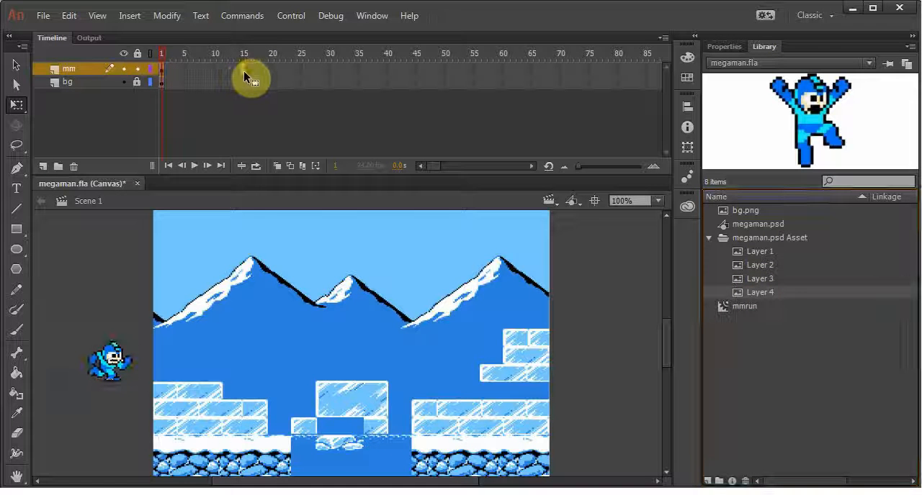
key(F6)
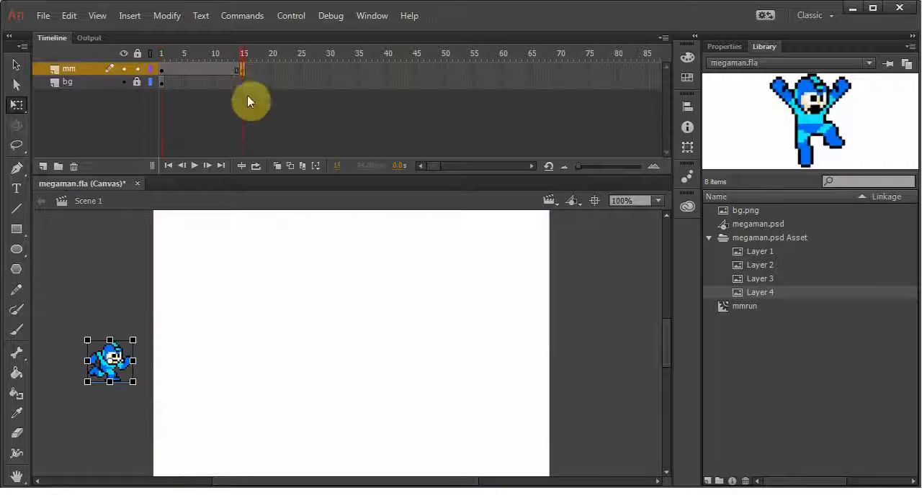
click(588, 82)
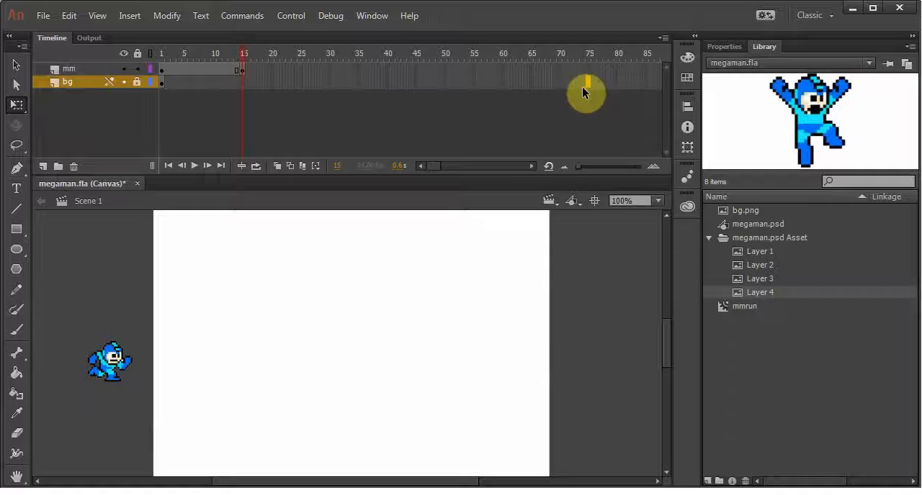
key(F5)
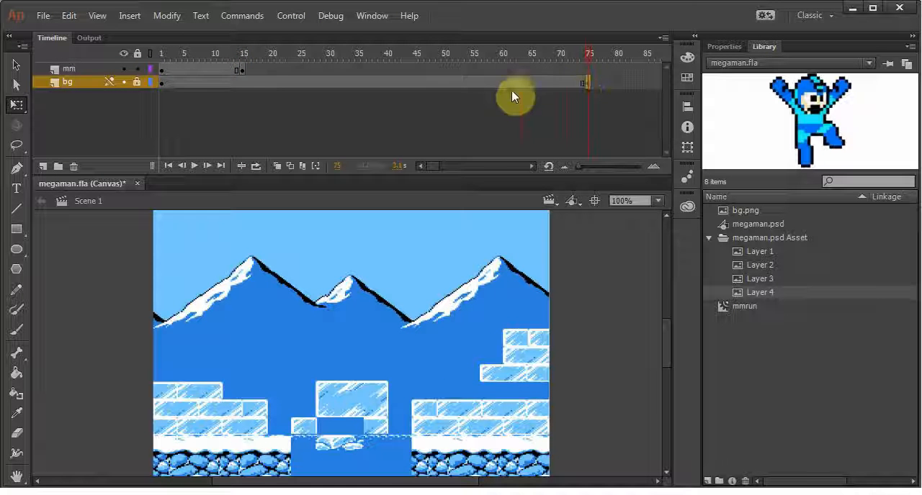
drag(586, 57, 301, 56)
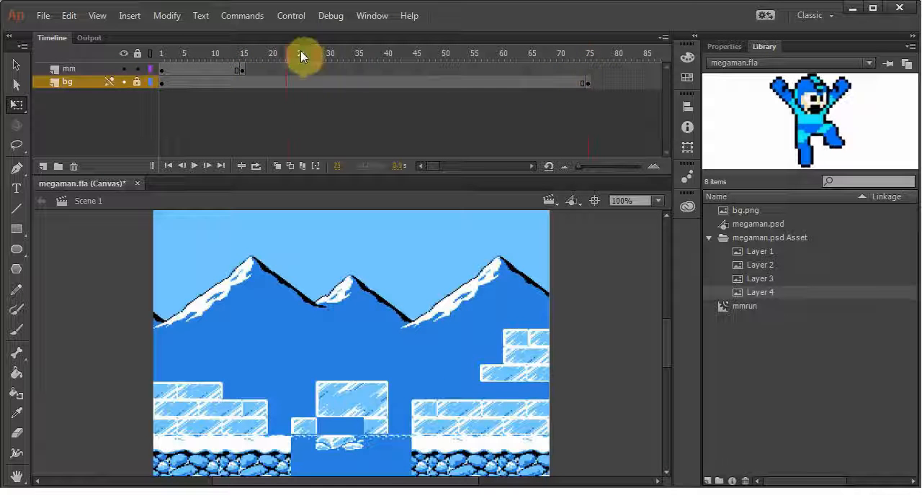
click(163, 45)
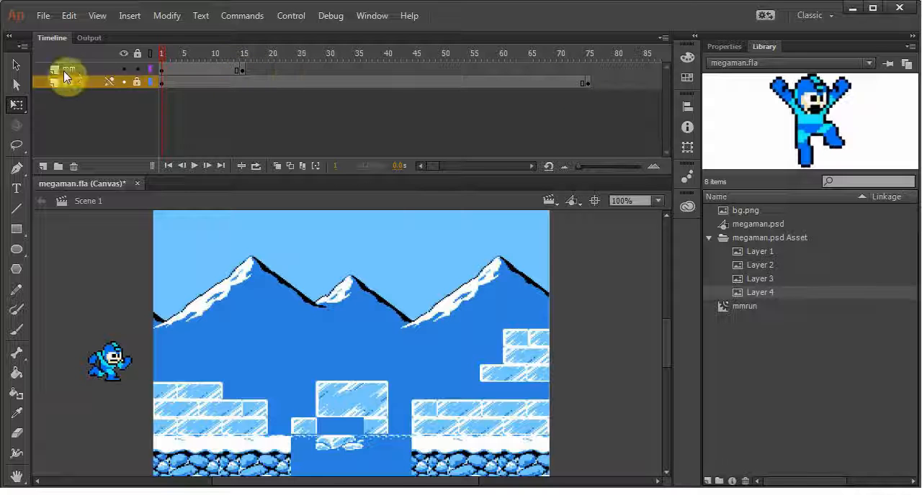
Test the layer stacking by moving mm beneath bg and back above it, with the sprite moved over the left mountain
drag(71, 67, 69, 91)
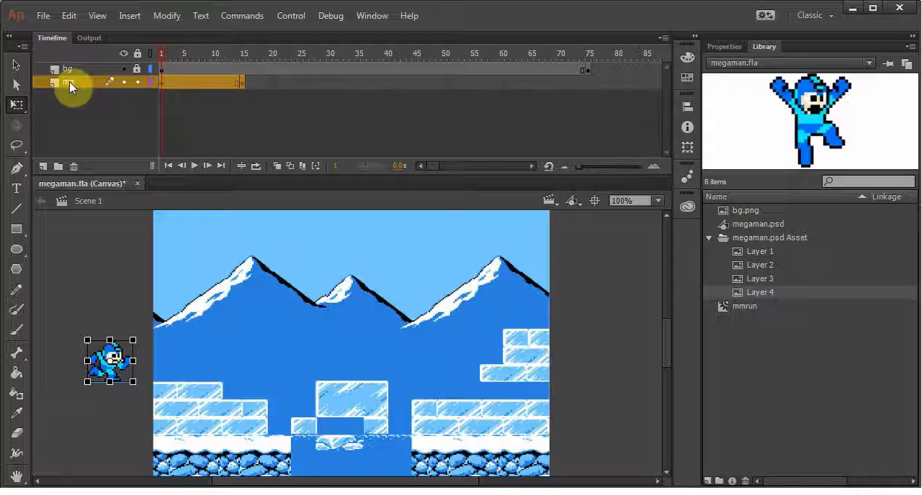
mouse_move(161, 53)
mouse_down()
mouse_move(250, 62)
mouse_move(162, 57)
mouse_up()
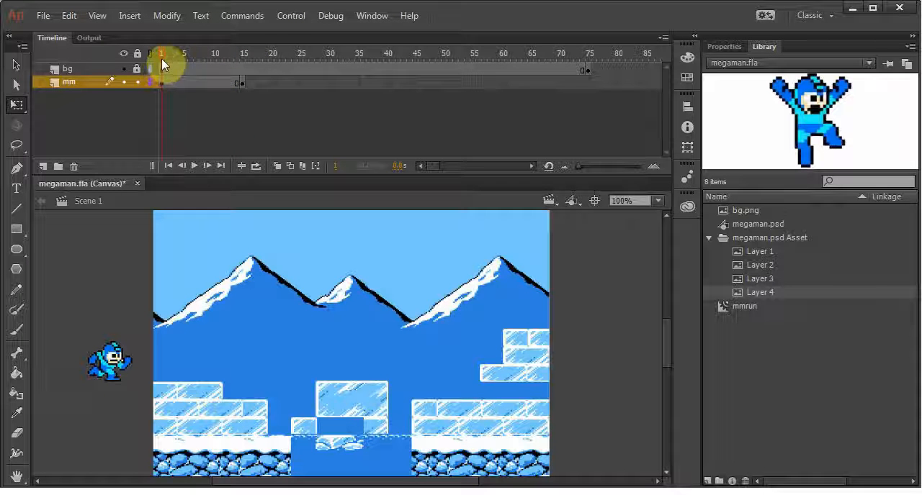
click(82, 83)
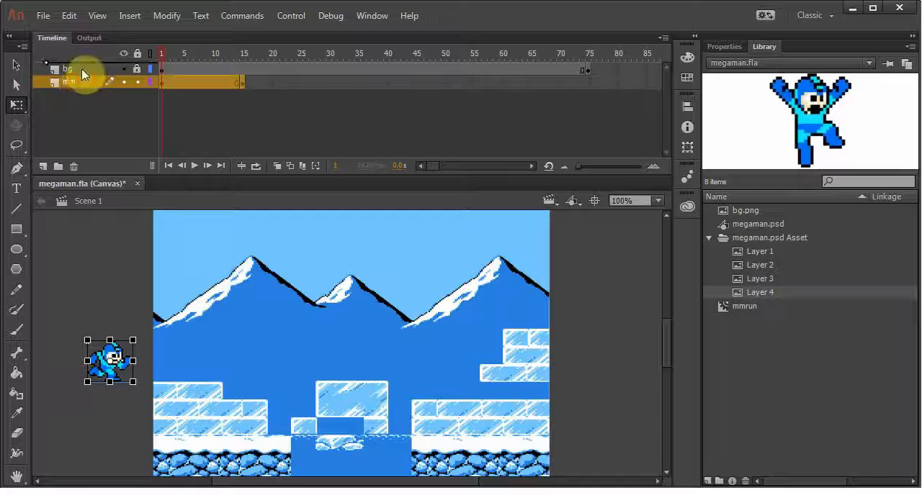
drag(82, 74, 83, 64)
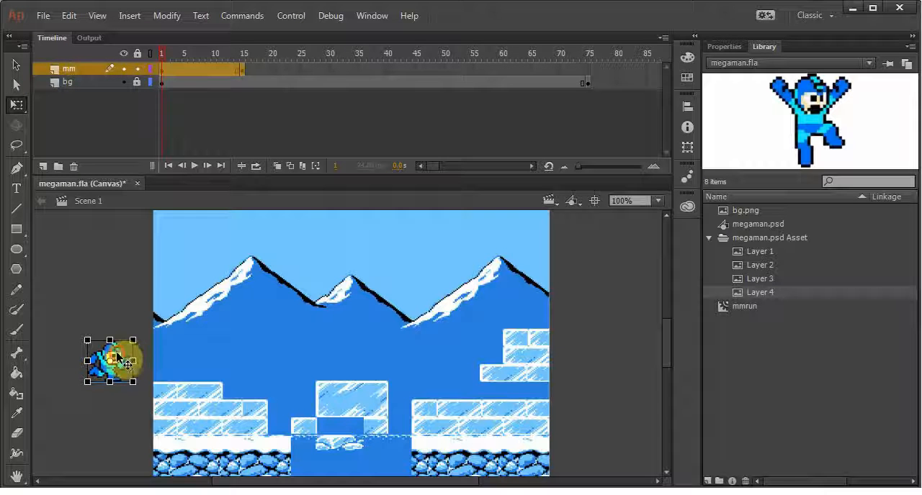
drag(117, 355, 232, 300)
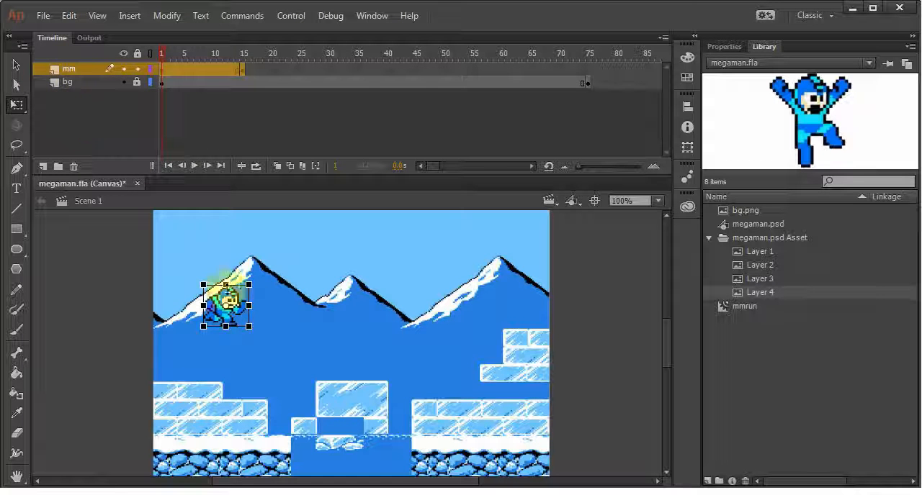
drag(69, 69, 70, 98)
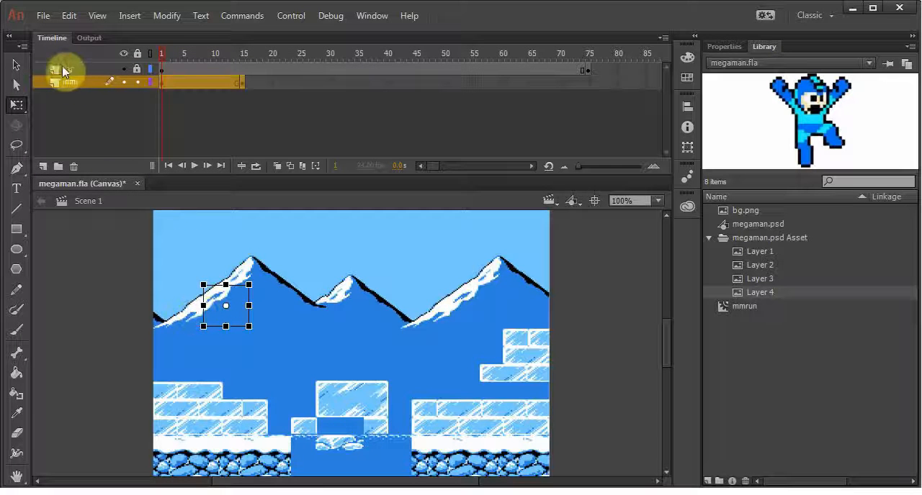
drag(61, 67, 73, 81)
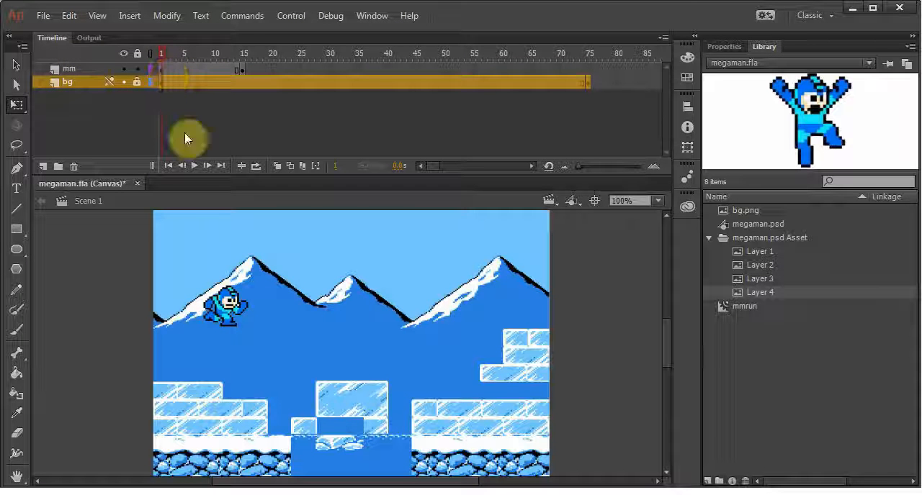
Position the sprite off-stage left at frame 1 and above the left ice platform at frame 15, joined by a classic tween
click(161, 70)
drag(227, 304, 108, 353)
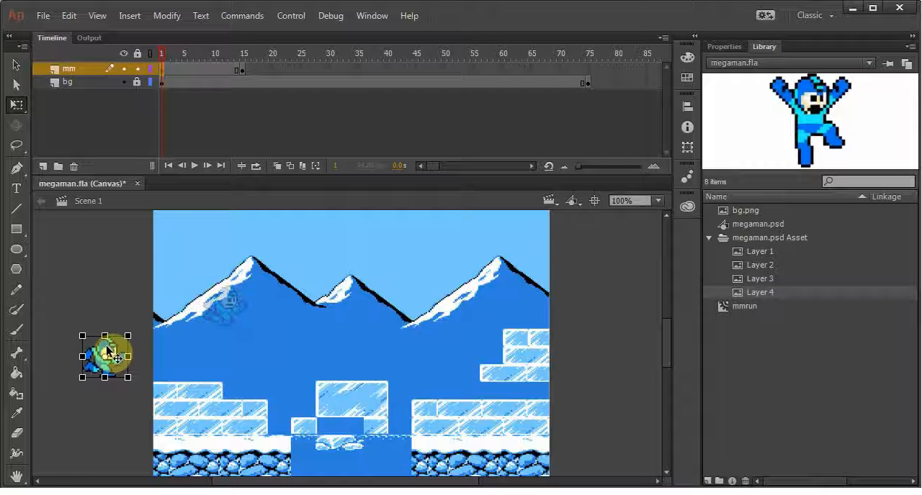
click(241, 70)
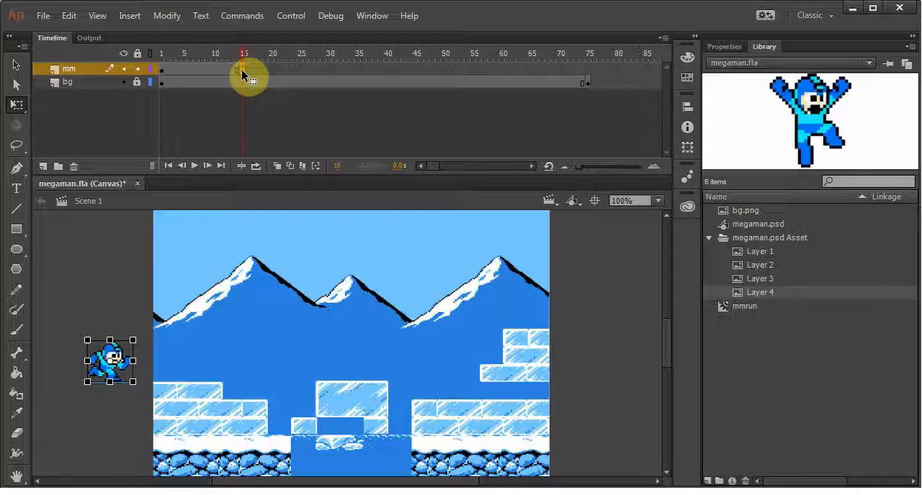
drag(121, 355, 220, 356)
right_click(213, 71)
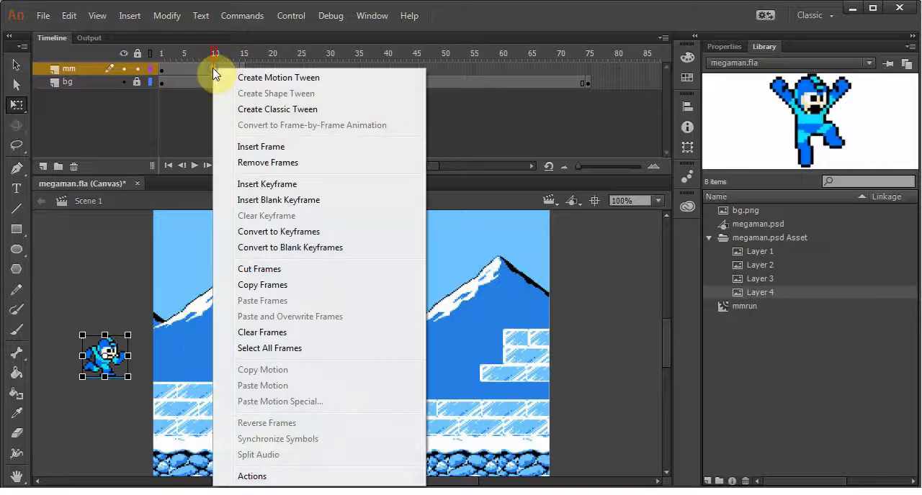
click(272, 116)
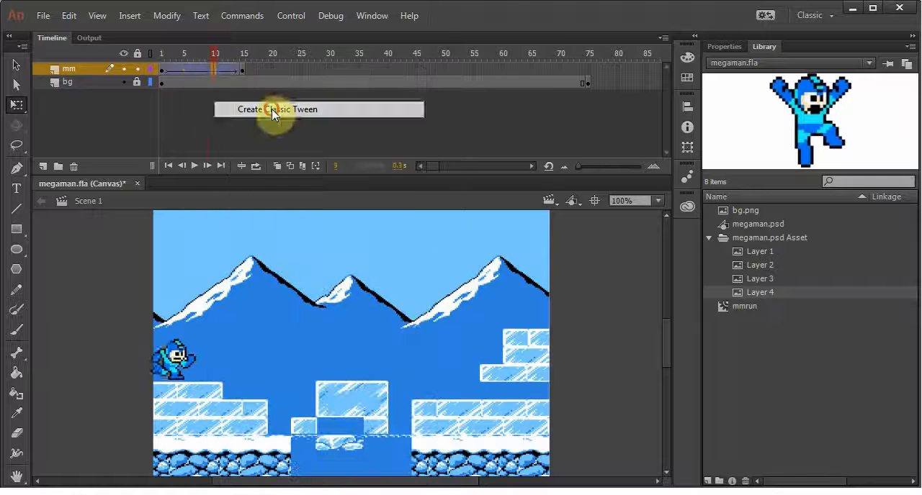
Nudge the frame 1 sprite down three steps to level it with its frame 15 position
drag(216, 54, 160, 71)
key(Down)
key(Down)
key(Down)
key(Down)
key(Down)
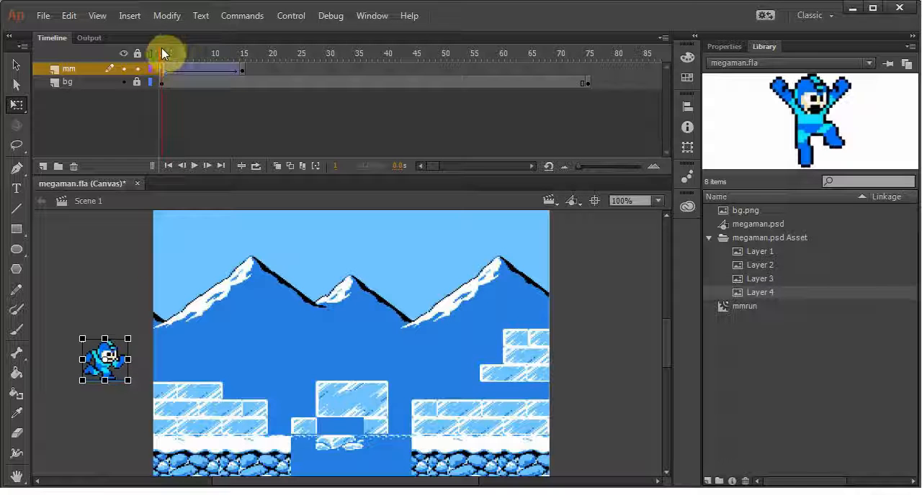
Play back and scrub the tweened run onto the stage, and save the document
drag(161, 48, 133, 54)
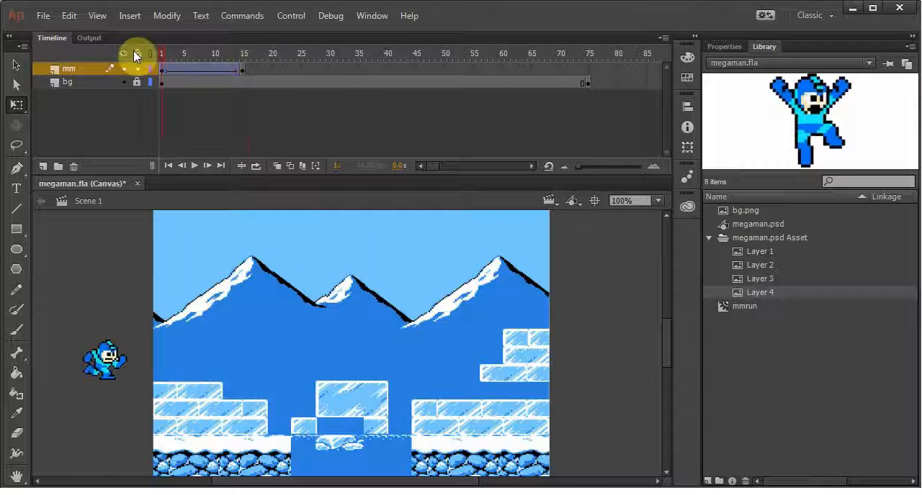
key(Return)
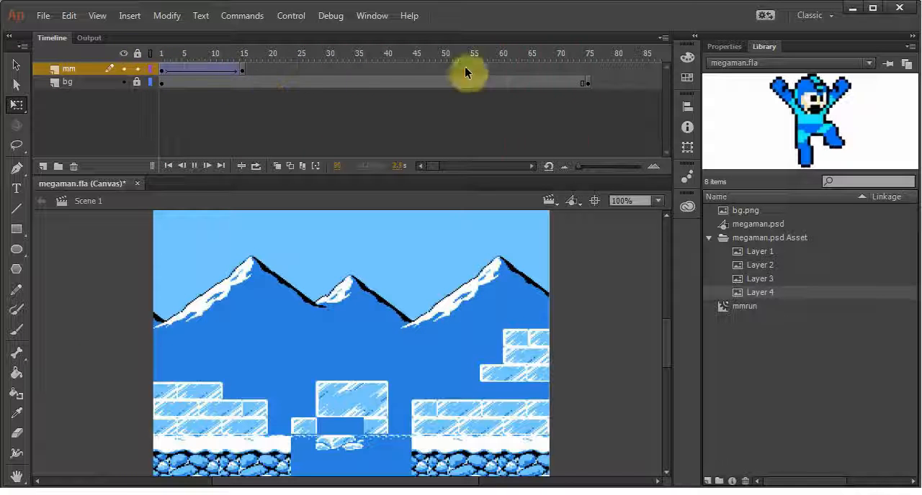
drag(198, 55, 212, 59)
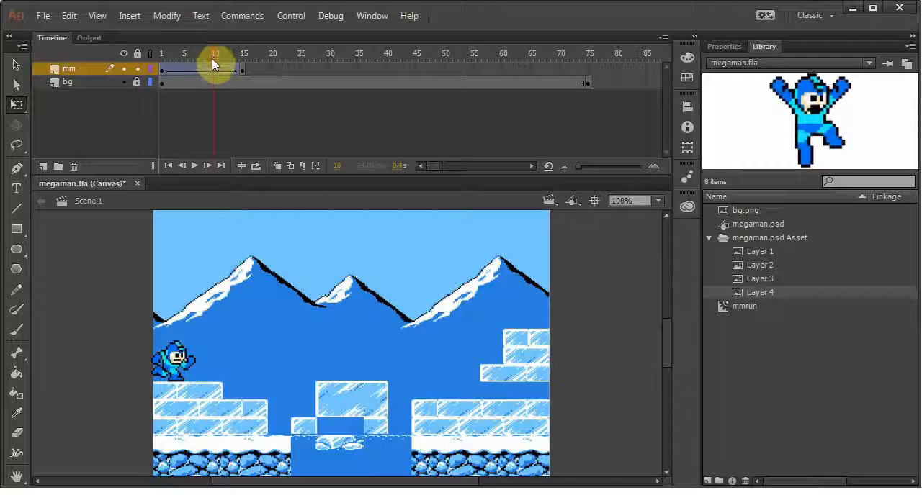
key(ctrl+s)
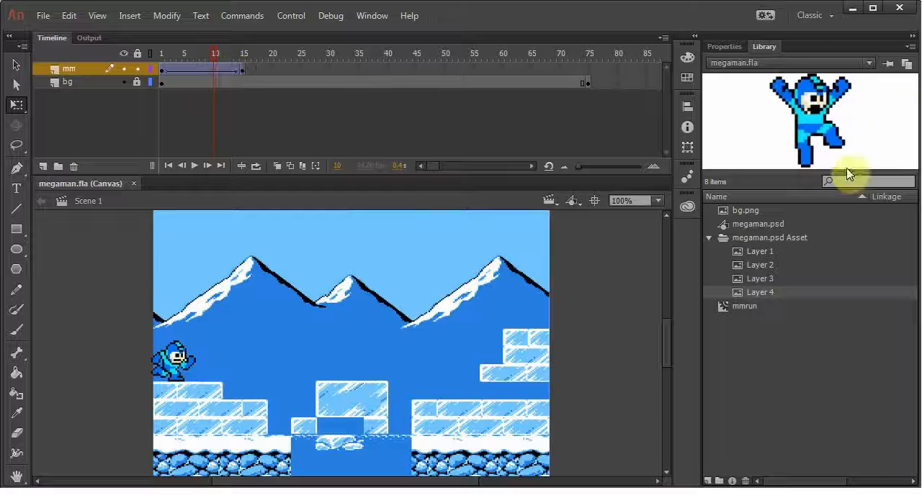
Play the mmrun cycle in the library preview and compare it with playback of the main timeline
click(745, 306)
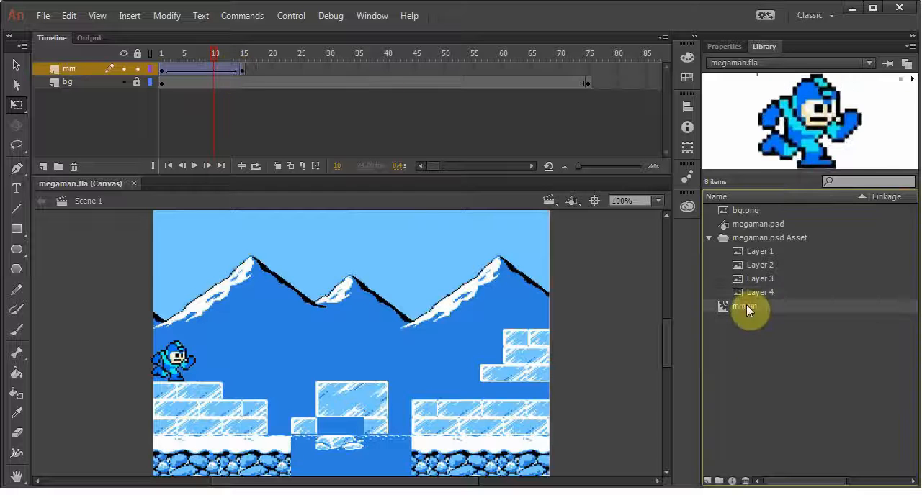
click(912, 80)
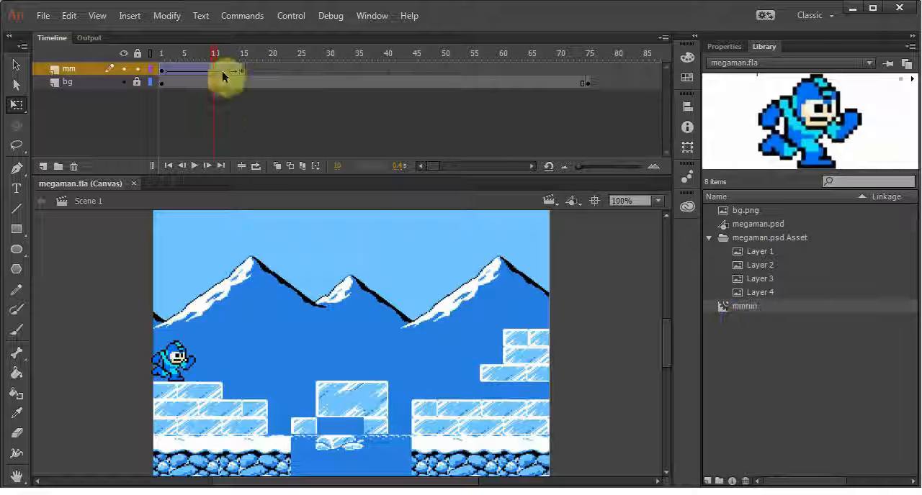
drag(213, 54, 240, 68)
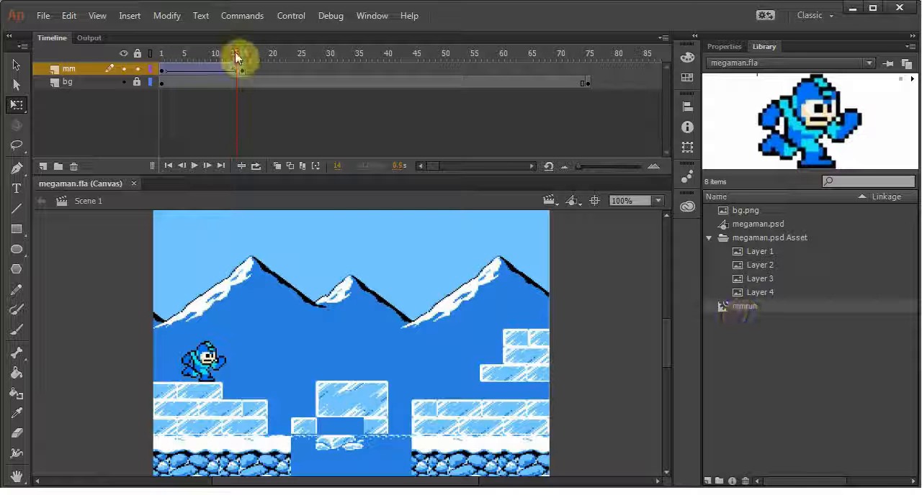
drag(234, 52, 151, 47)
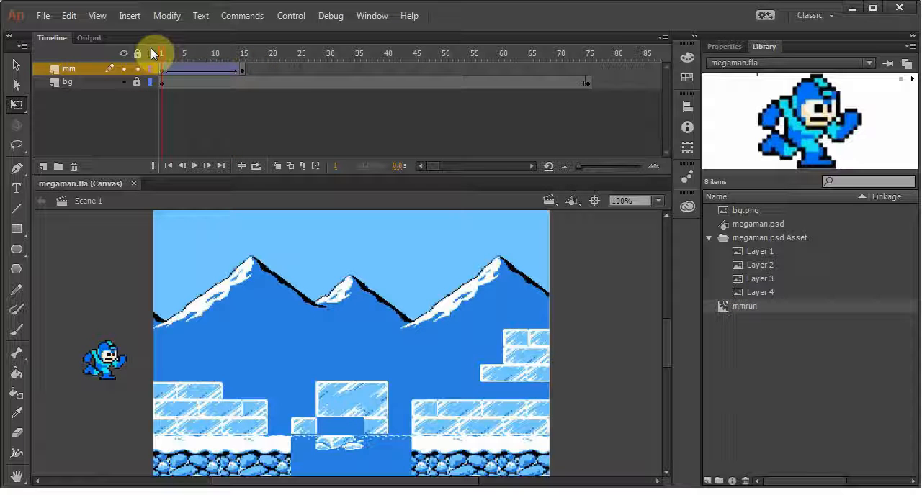
key(Return)
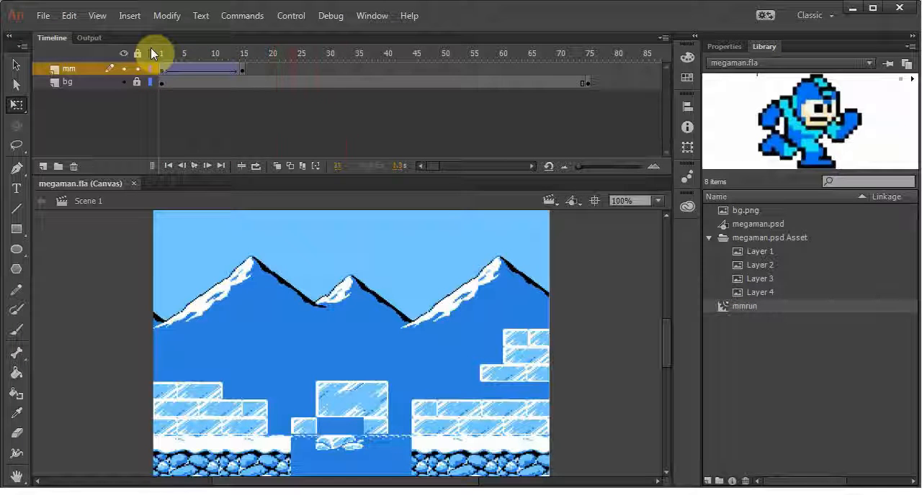
key(Return)
drag(231, 54, 252, 54)
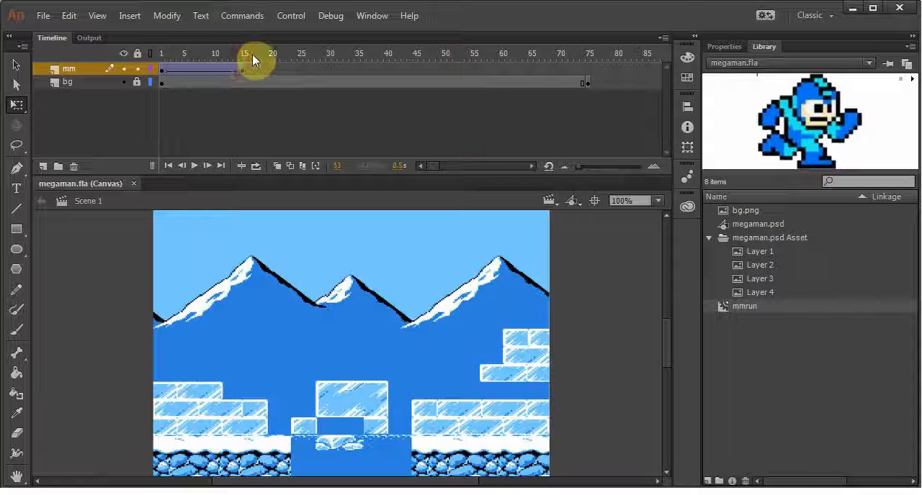
Trim the bg layer to end at frame 15, level with the mm layer, and play the run
drag(251, 84, 580, 91)
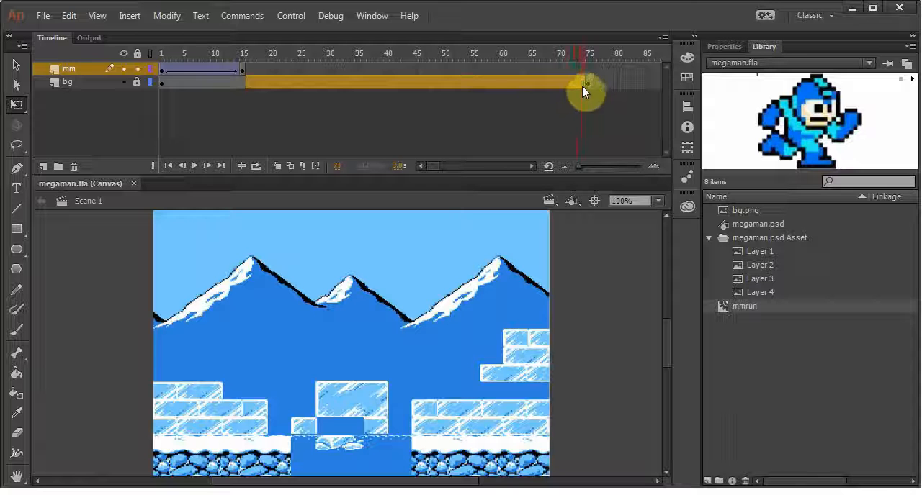
right_click(417, 81)
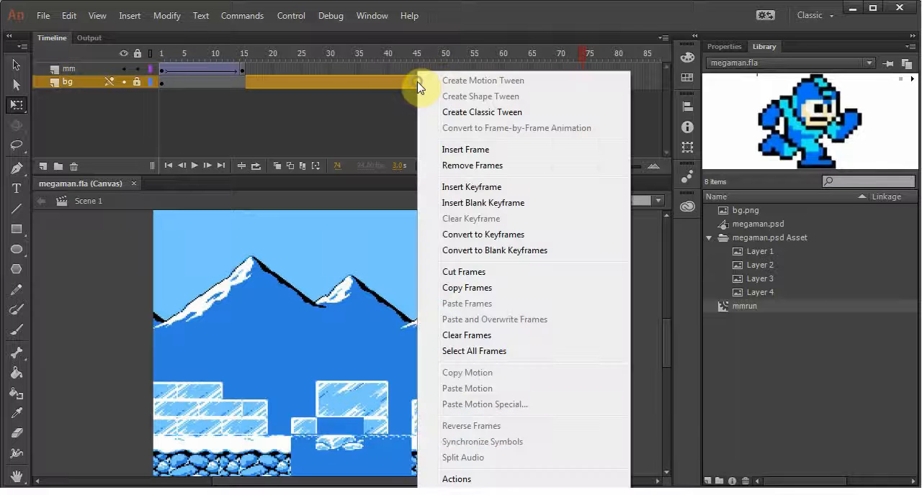
click(486, 166)
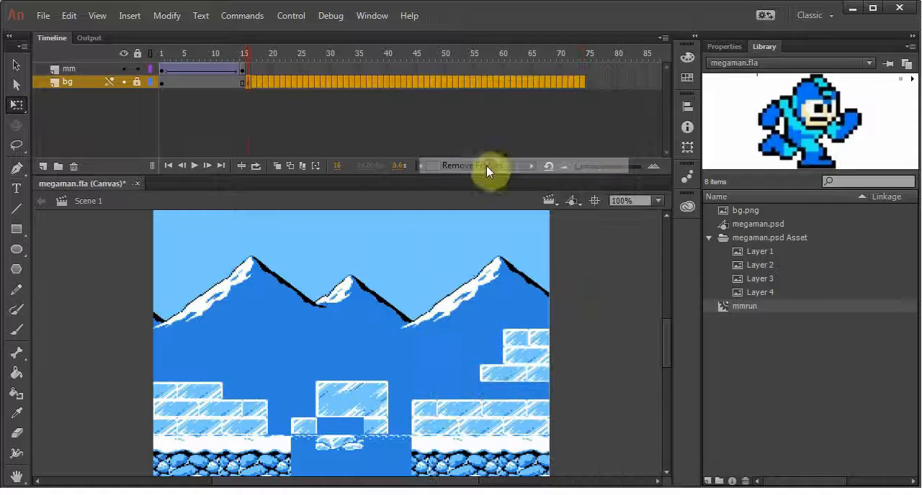
click(213, 83)
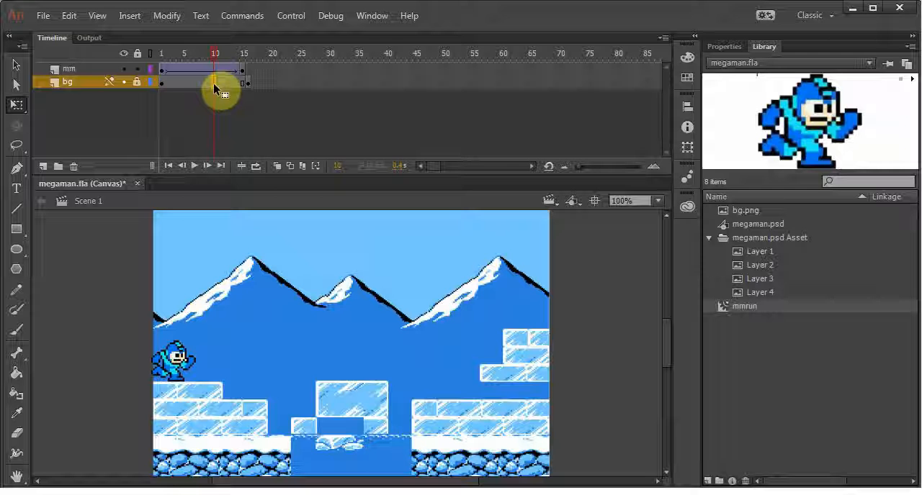
key(shift+F5)
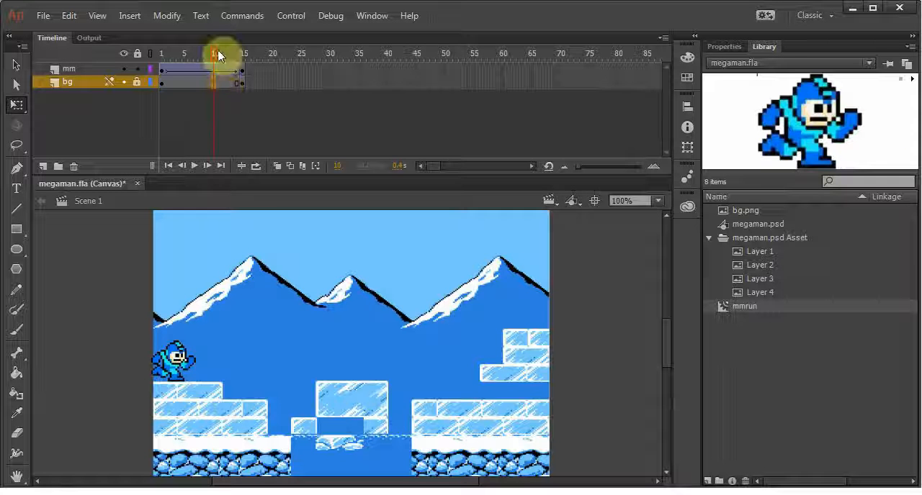
drag(214, 52, 110, 44)
key(Return)
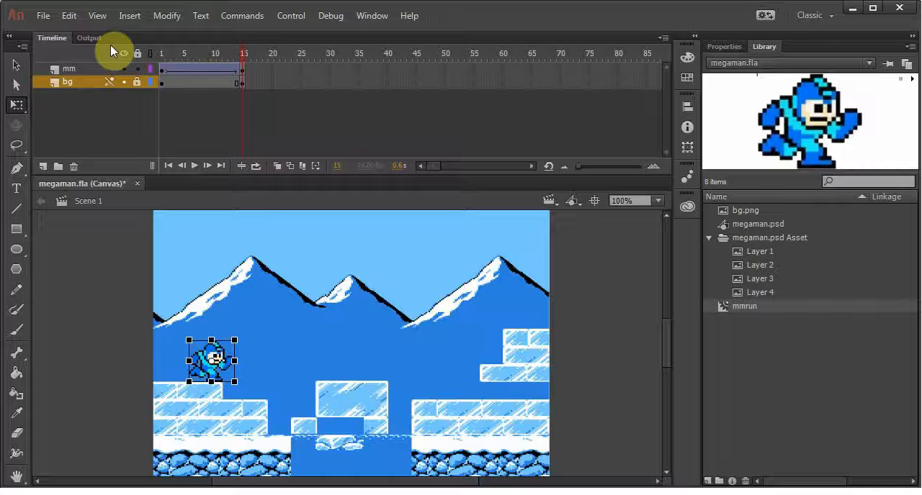
Insert frames across both layers to lengthen the run tween to frame 26, and play it back
click(203, 51)
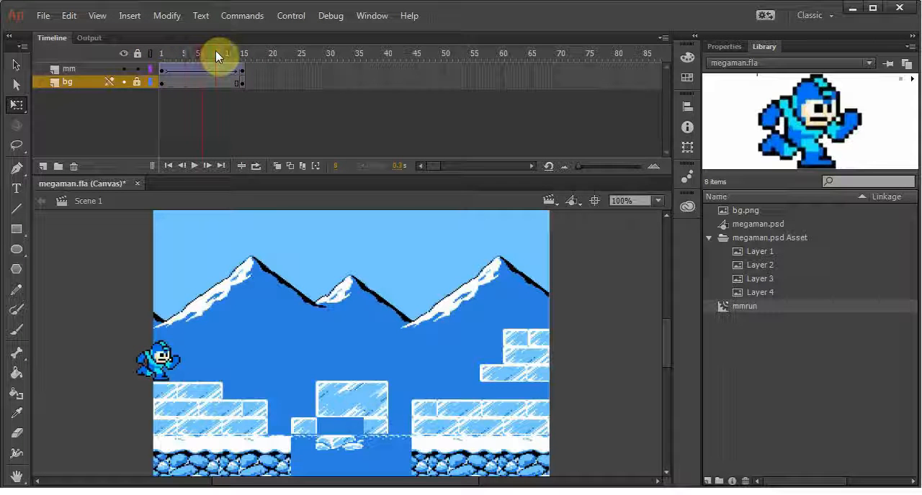
key(F5)
key(F5)
key(F5)
key(F5)
key(F5)
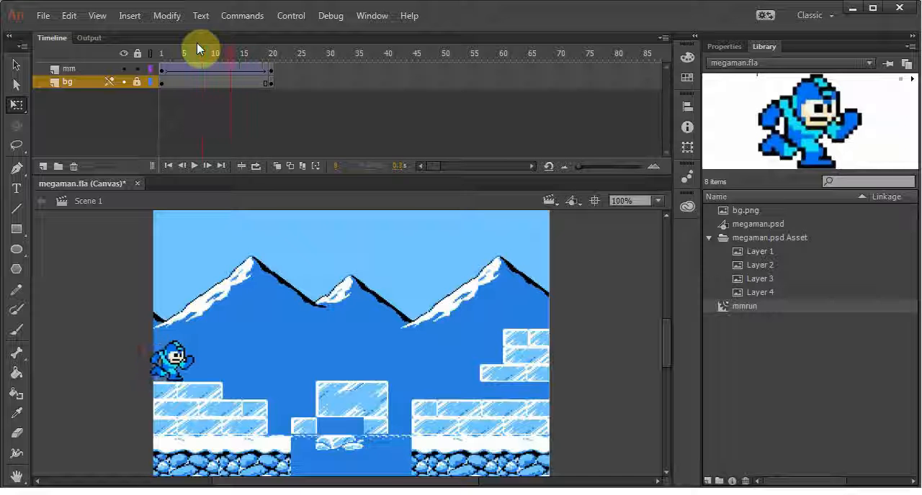
key(F5)
key(F5)
key(F5)
key(F5)
key(F5)
key(F5)
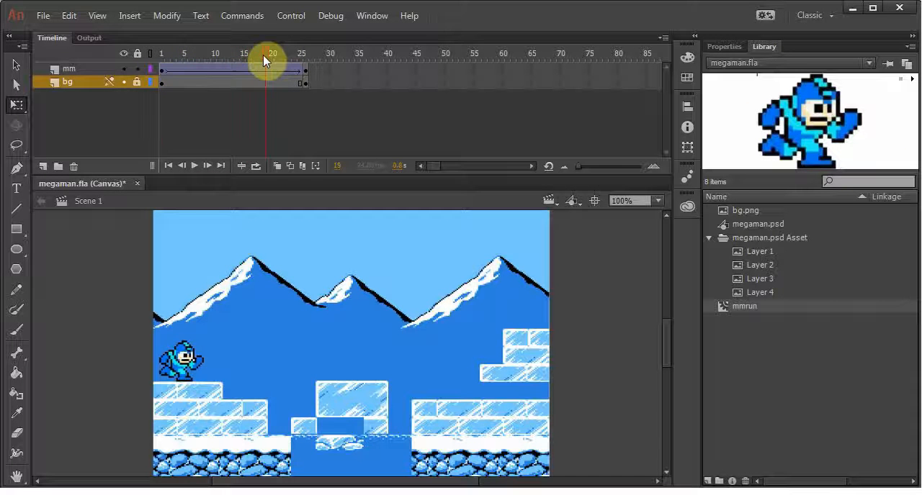
key(Return)
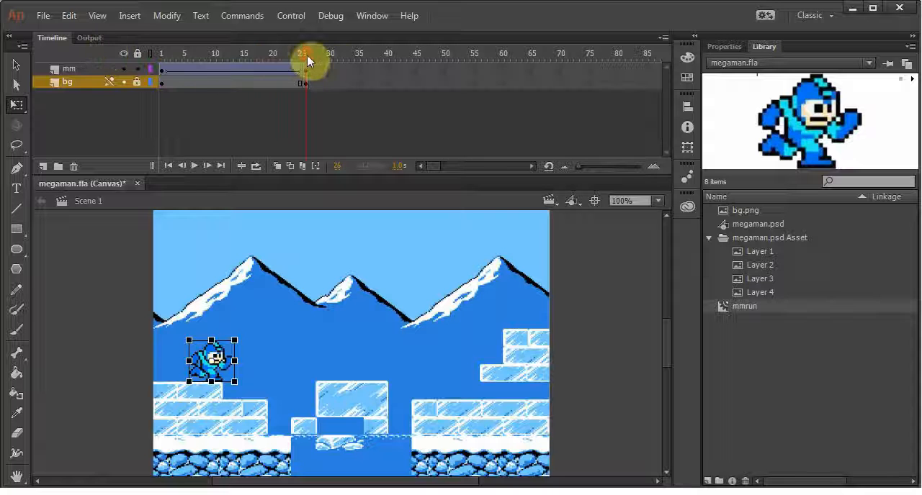
Remove three frames from both layers so the run ends at frame 23, and play it back
drag(306, 54, 238, 56)
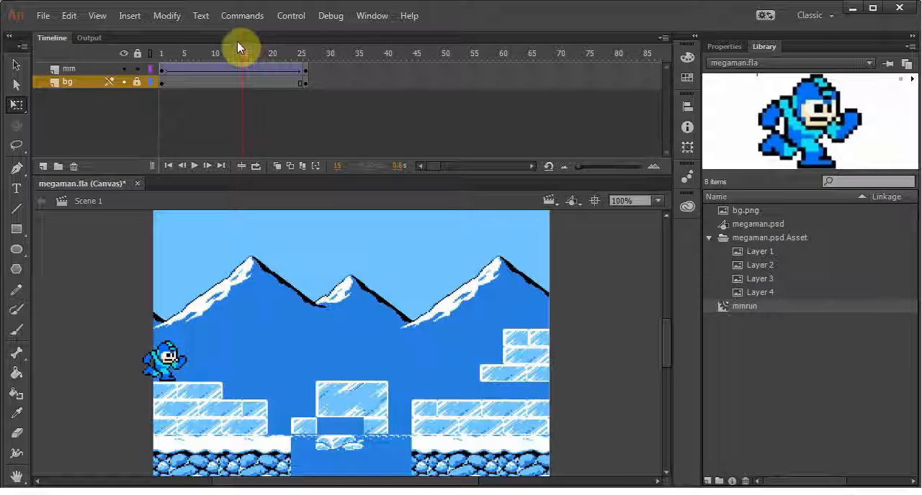
key(shift+F5)
key(shift+F5)
key(shift+F5)
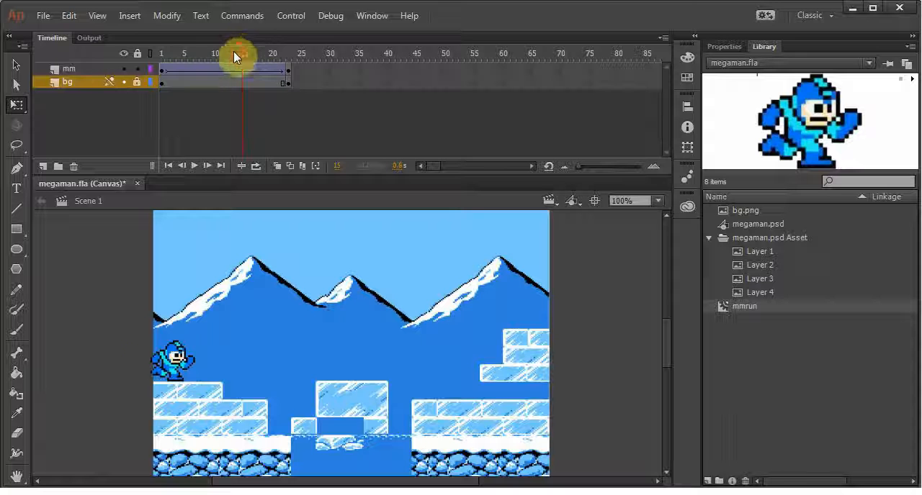
drag(233, 51, 77, 58)
key(Return)
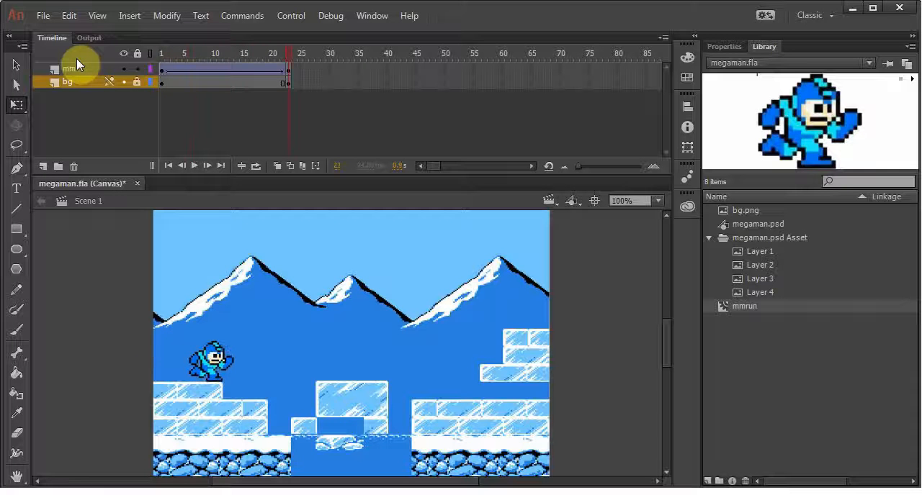
Remove five more frames from both layers so the run ends at frame 18, and replay it
drag(291, 51, 221, 51)
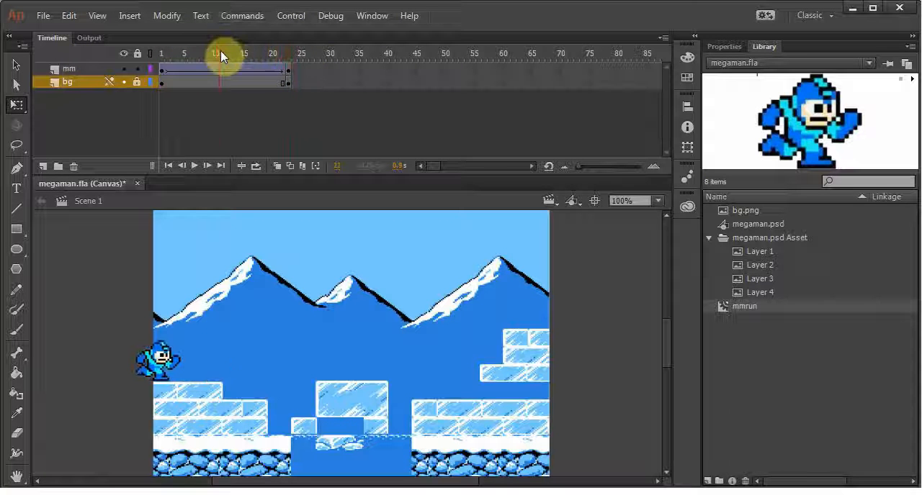
key(shift+F5)
key(shift+F5)
key(shift+F5)
key(shift+F5)
key(shift+F5)
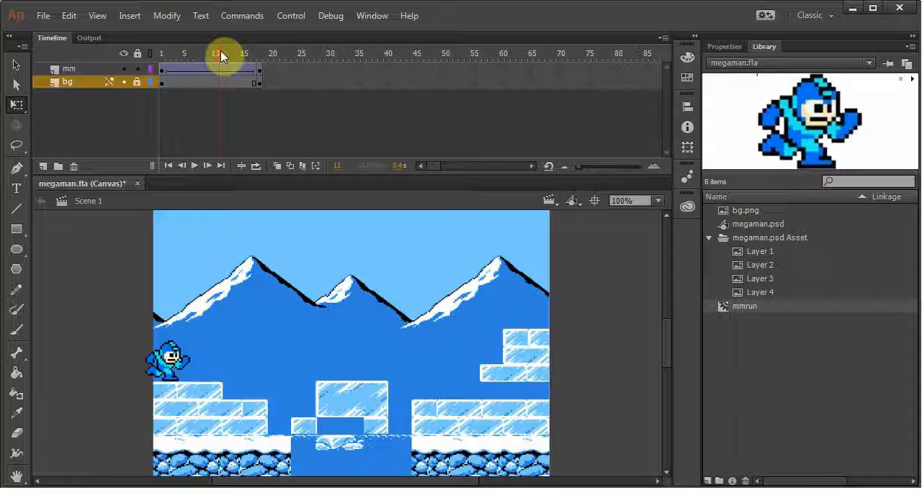
key(Return)
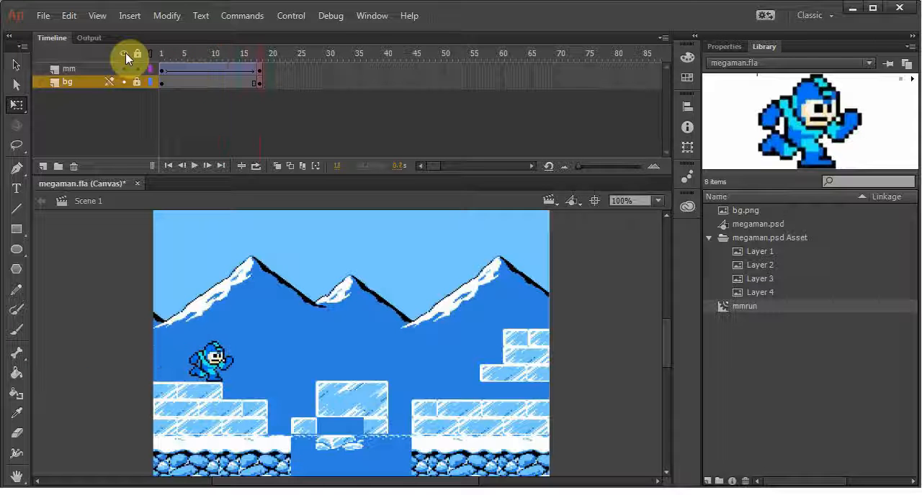
Insert three frames in both layers so the run ends at frame 21, and play it from the start
click(253, 55)
click(208, 53)
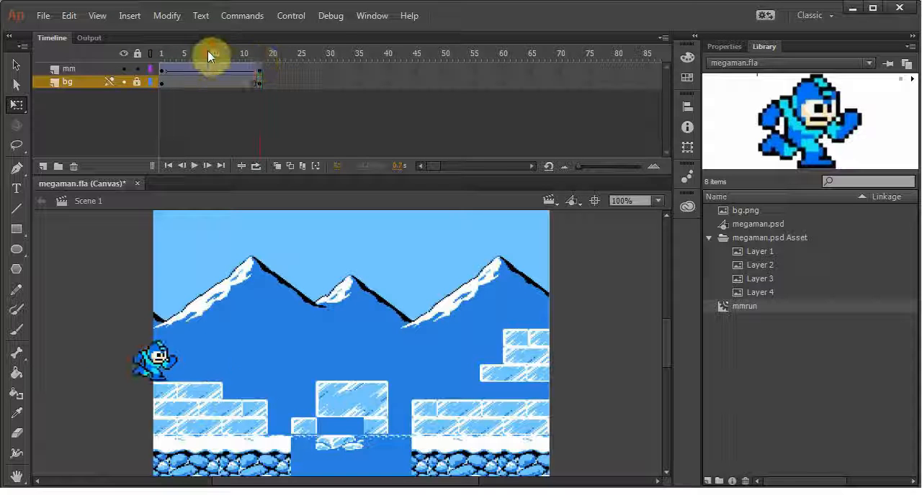
key(F5)
key(F5)
key(F5)
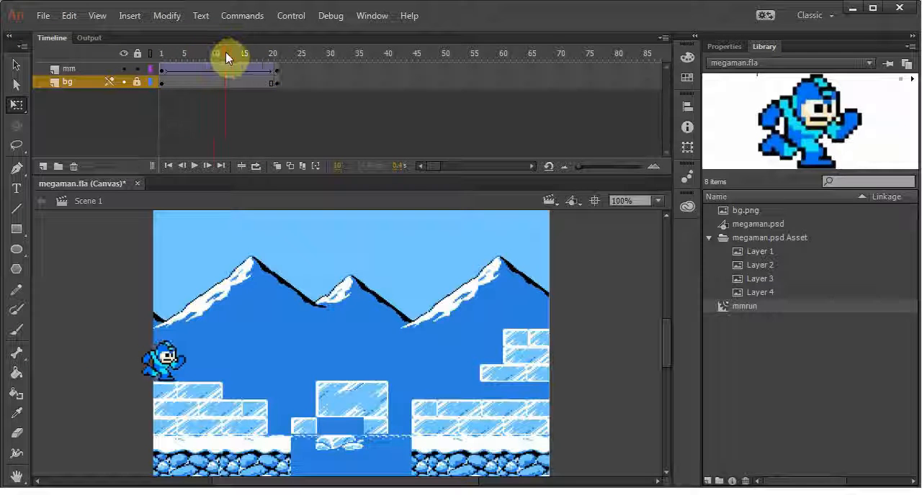
drag(225, 51, 76, 51)
key(Return)
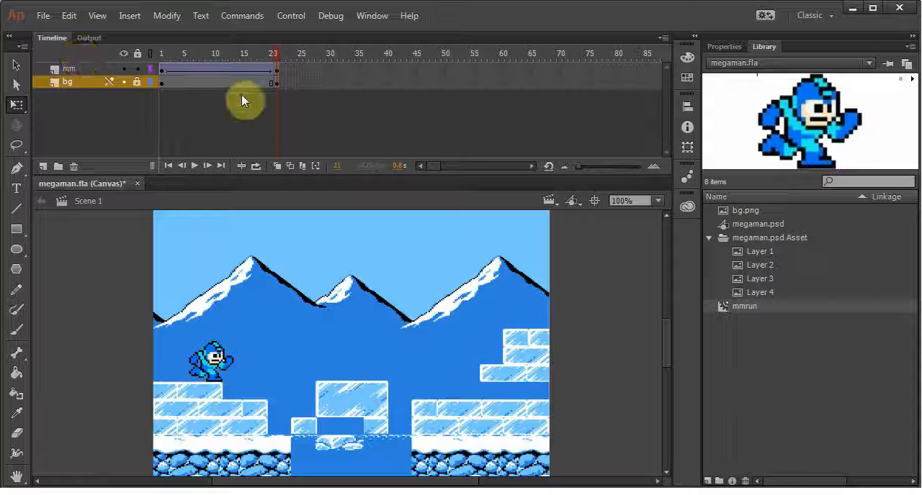
Add a keyframe at frame 22 of the mm layer and extend the bg layer to frame 38
click(282, 70)
key(F6)
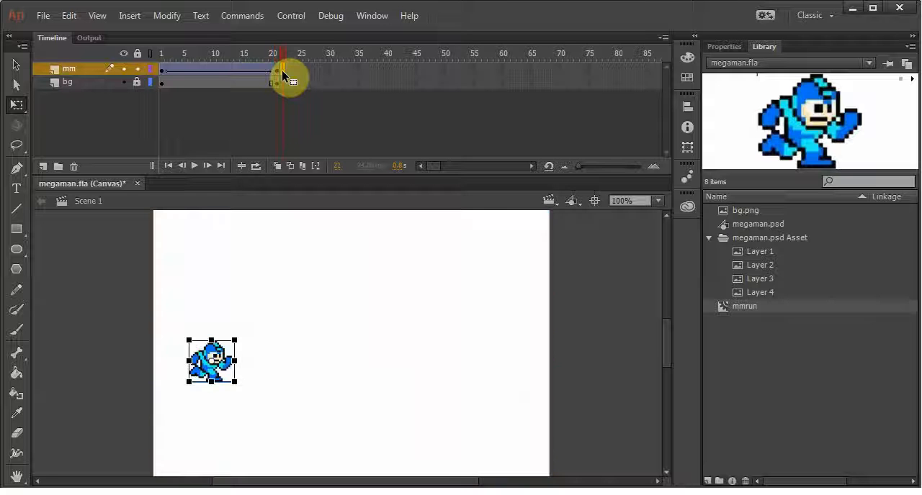
click(373, 85)
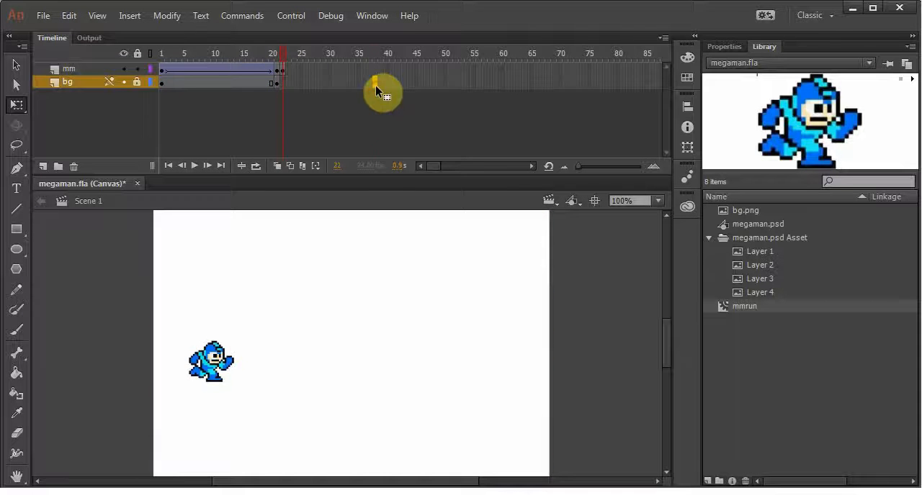
key(F5)
drag(374, 55, 285, 55)
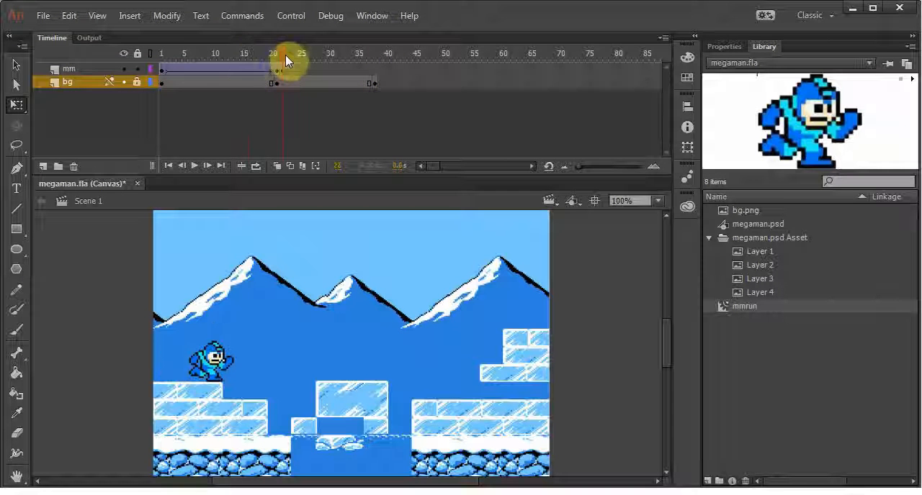
Replace the mm sprite at frame 22 with the Layer 4 jump image, scaled down to stand on the left ice platform
click(277, 68)
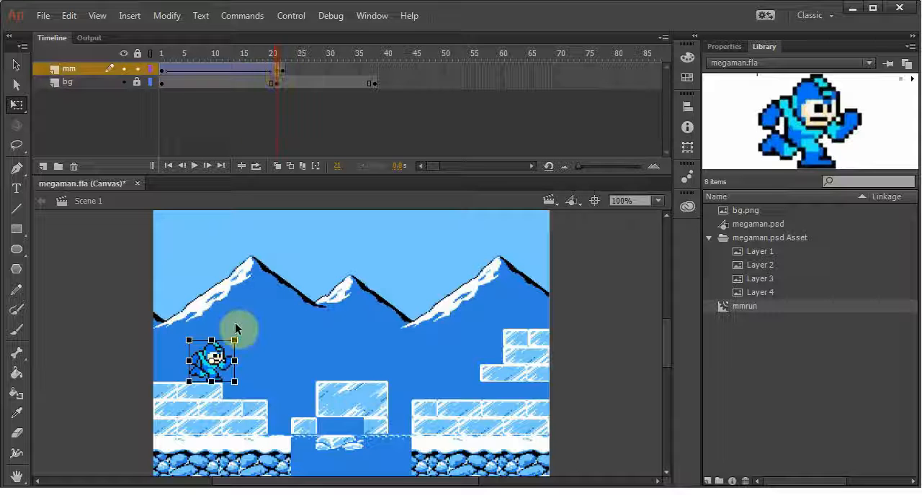
click(768, 291)
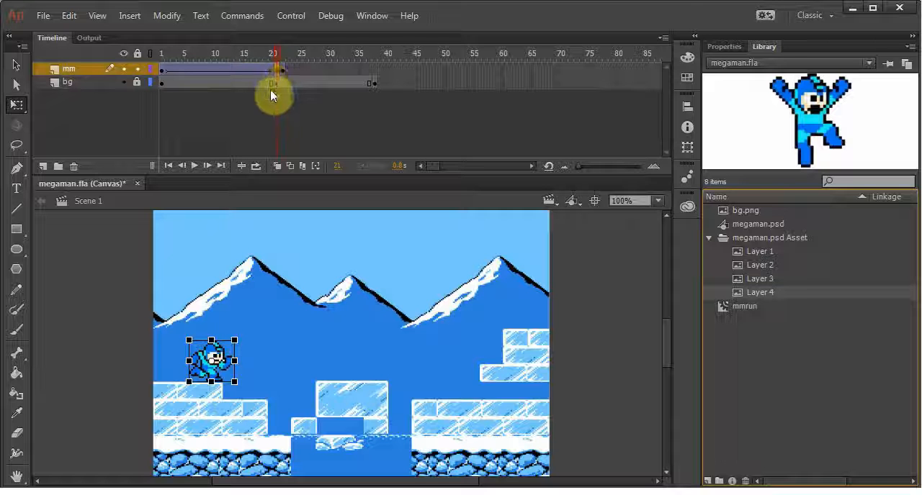
click(282, 72)
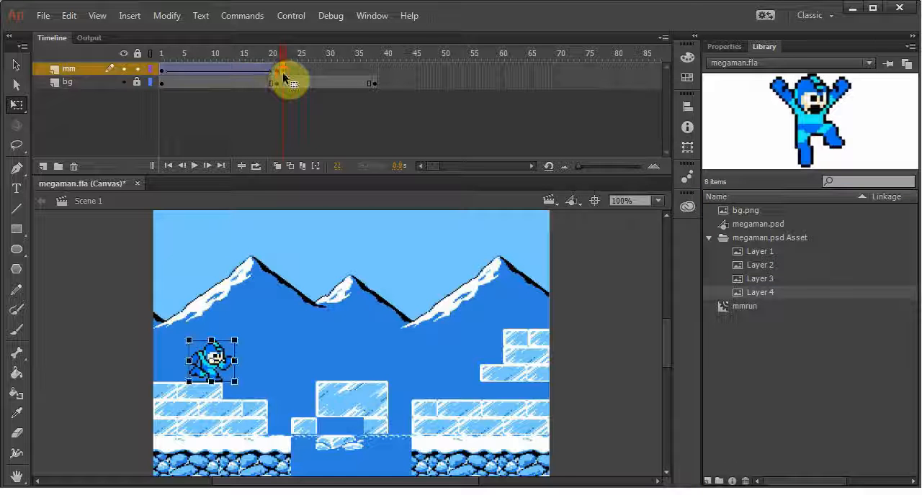
key(F7)
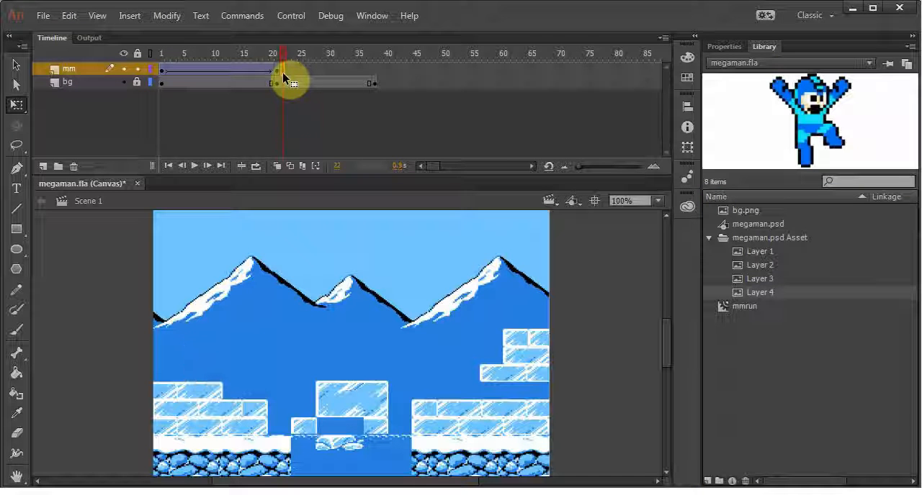
drag(759, 298, 251, 341)
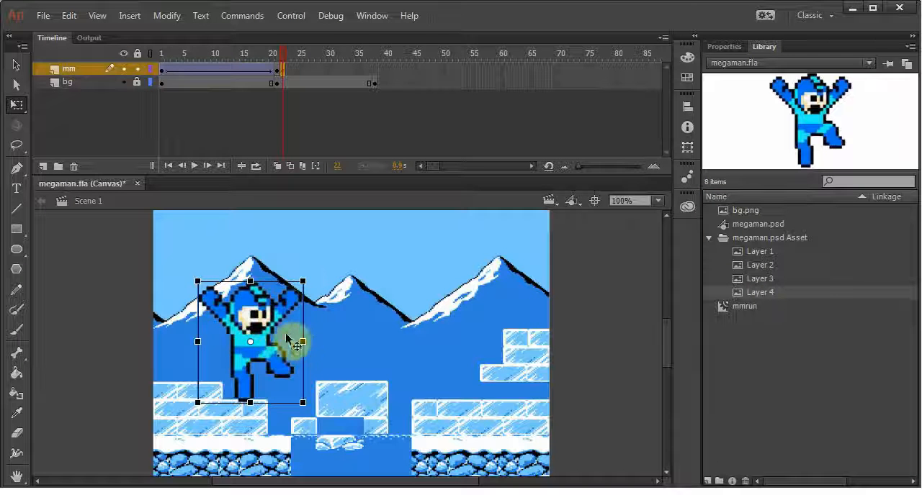
drag(302, 281, 231, 342)
mouse_move(282, 52)
mouse_down()
mouse_move(275, 67)
mouse_move(291, 70)
mouse_move(277, 82)
mouse_move(284, 75)
mouse_move(288, 92)
mouse_move(283, 58)
mouse_move(173, 62)
mouse_move(284, 60)
mouse_up()
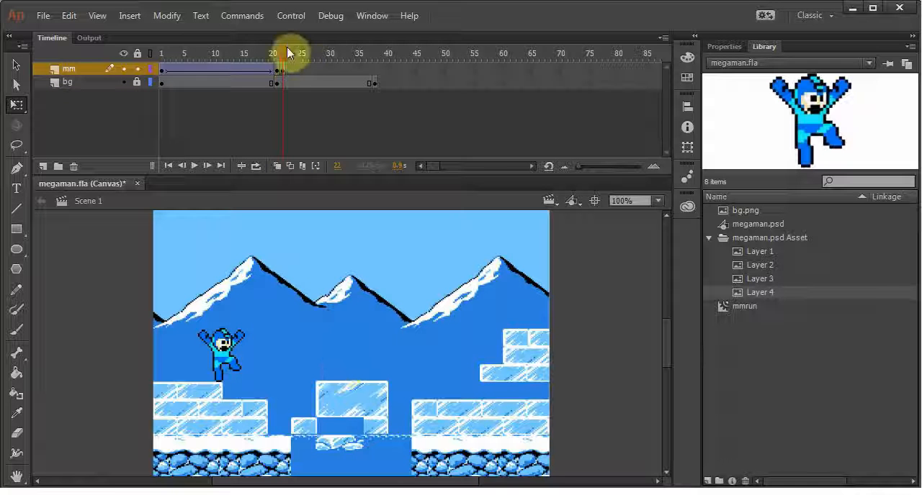
Add an mm keyframe at frame 32 and move the jumping sprite up and right, beside the left mountain peak
drag(285, 57, 332, 65)
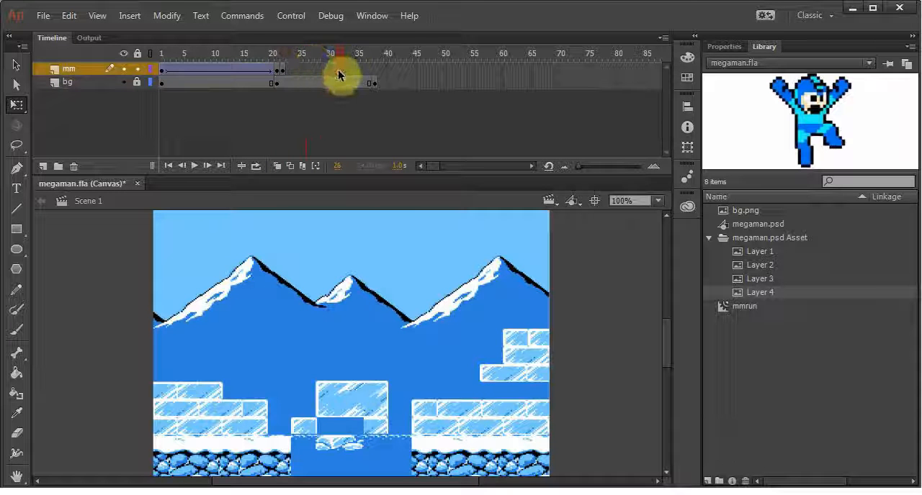
click(339, 70)
key(F6)
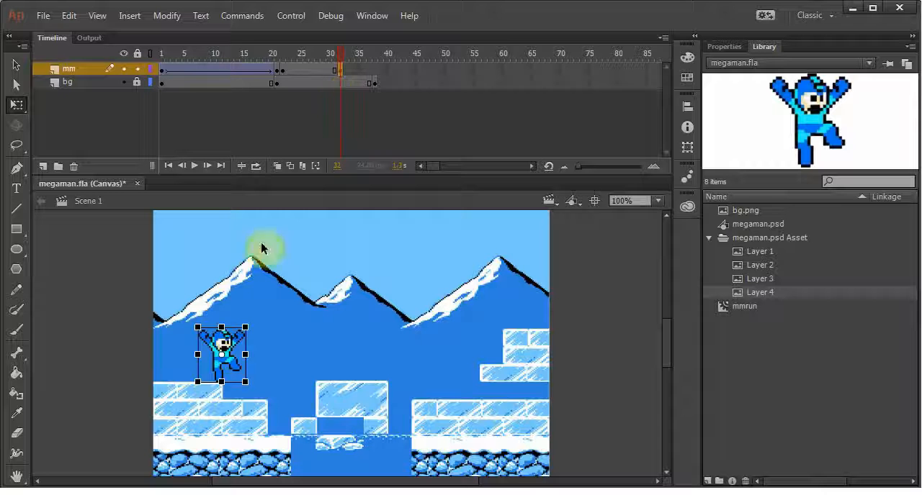
mouse_move(237, 340)
mouse_down()
mouse_move(264, 322)
mouse_move(274, 294)
mouse_up()
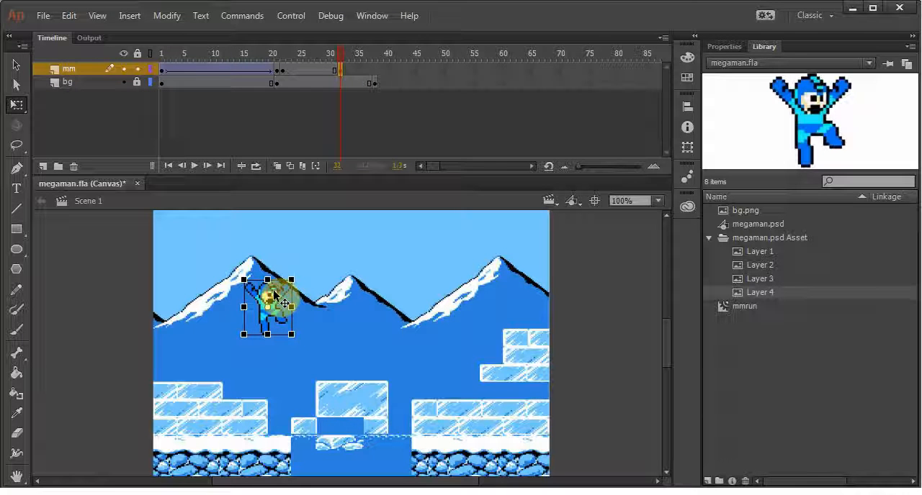
Extend both layers to a keyframe at frame 40 and land the jumping sprite on the middle ice block
click(386, 75)
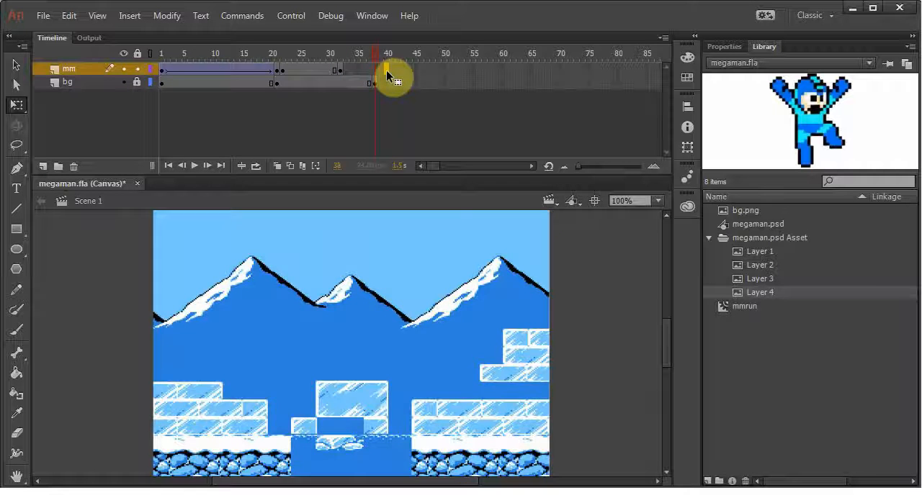
click(386, 70)
click(341, 84)
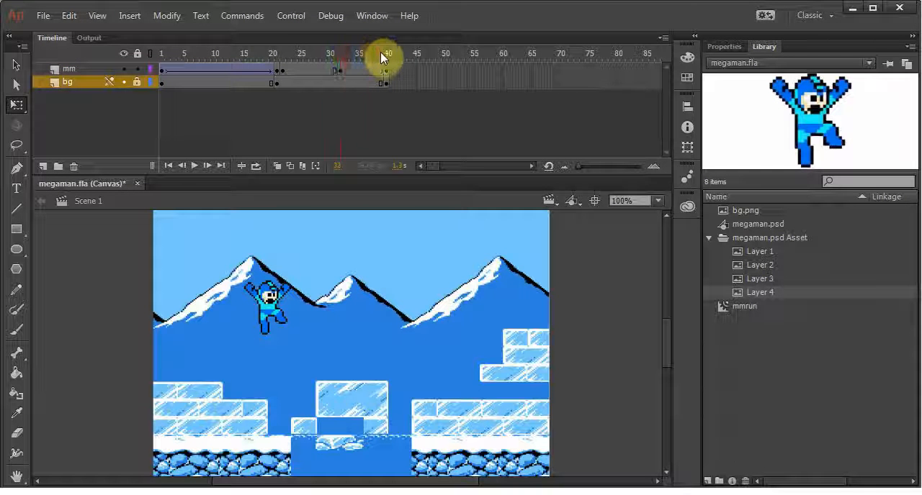
click(384, 70)
drag(273, 296, 327, 343)
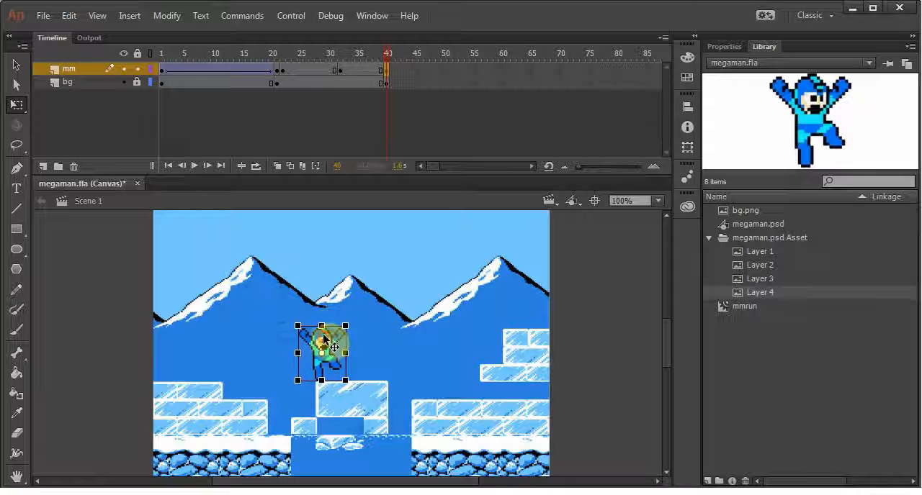
drag(374, 56, 324, 55)
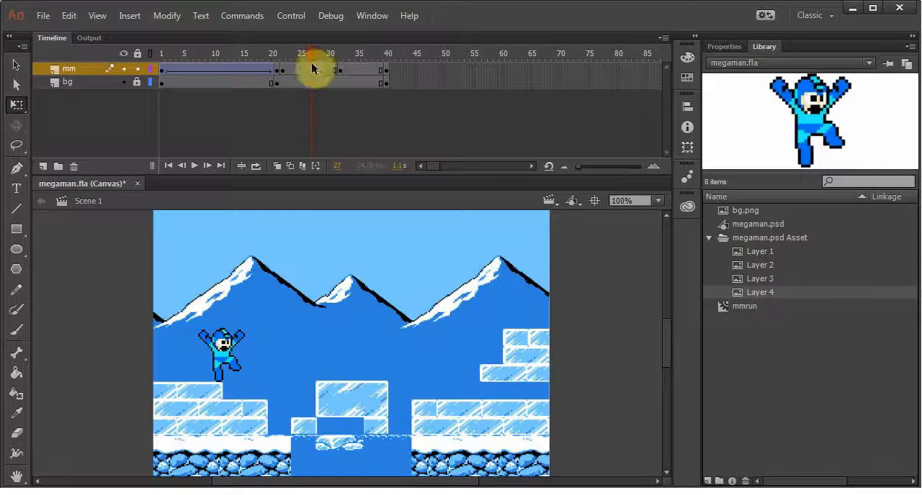
Create classic tweens on the mm layer between frames 22 and 32 and between frames 32 and 40, and preview the jump
right_click(313, 67)
click(351, 109)
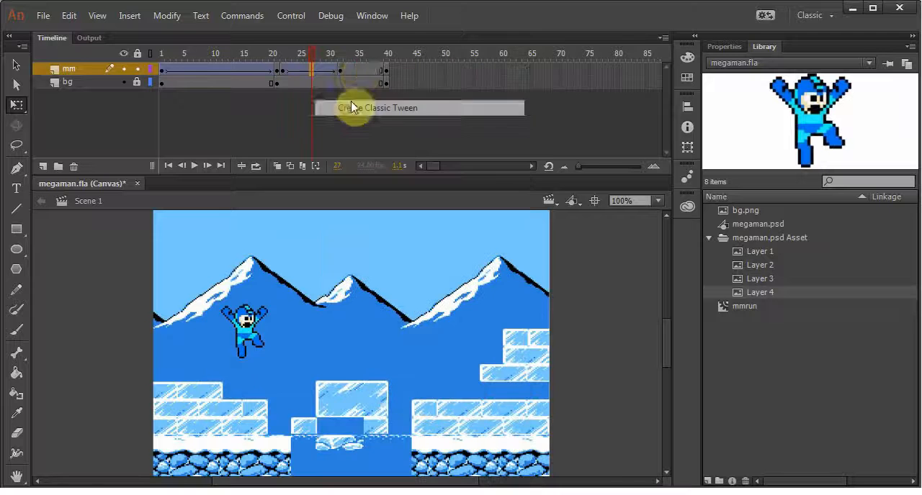
right_click(358, 72)
click(392, 112)
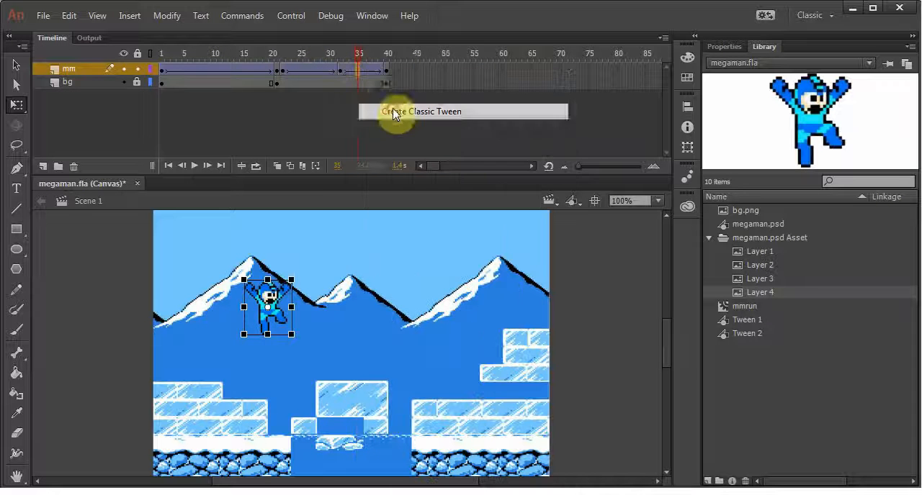
click(257, 58)
drag(258, 60, 387, 73)
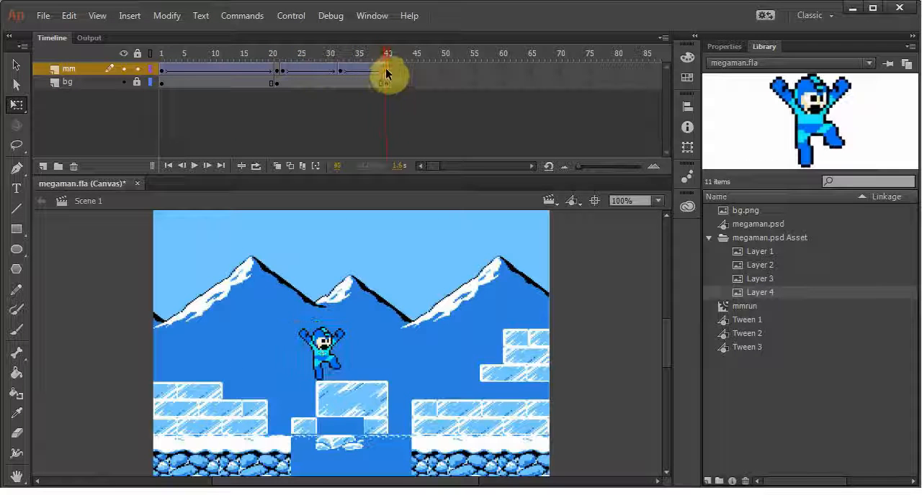
click(386, 70)
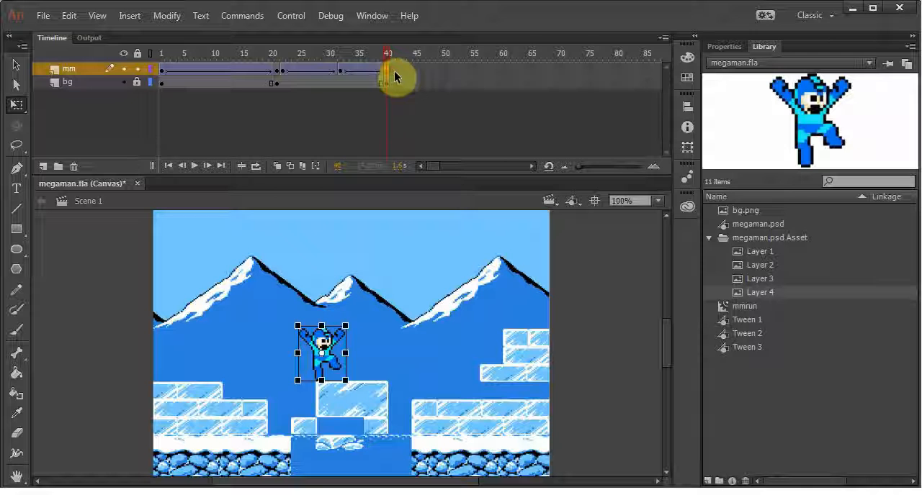
Extend the bg layer to a keyframe at frame 63 and add an mm keyframe at frame 41 with the sprite removed
click(520, 83)
key(F5)
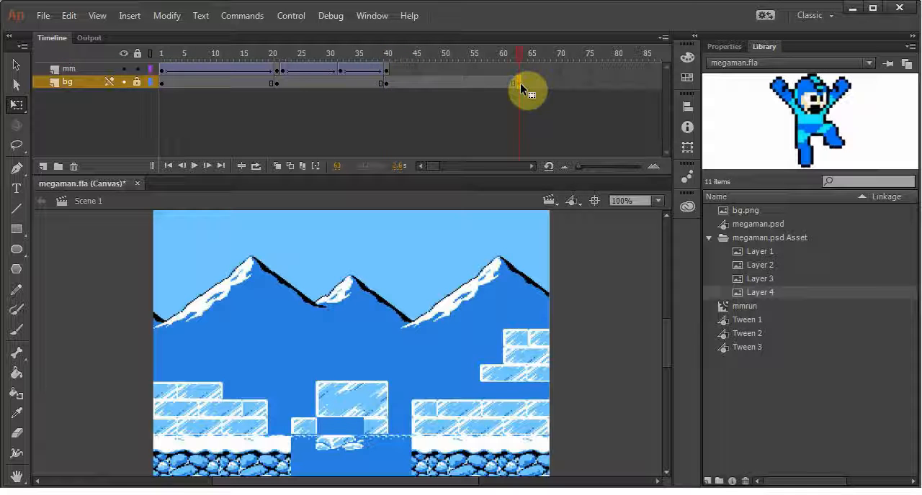
click(390, 72)
key(F6)
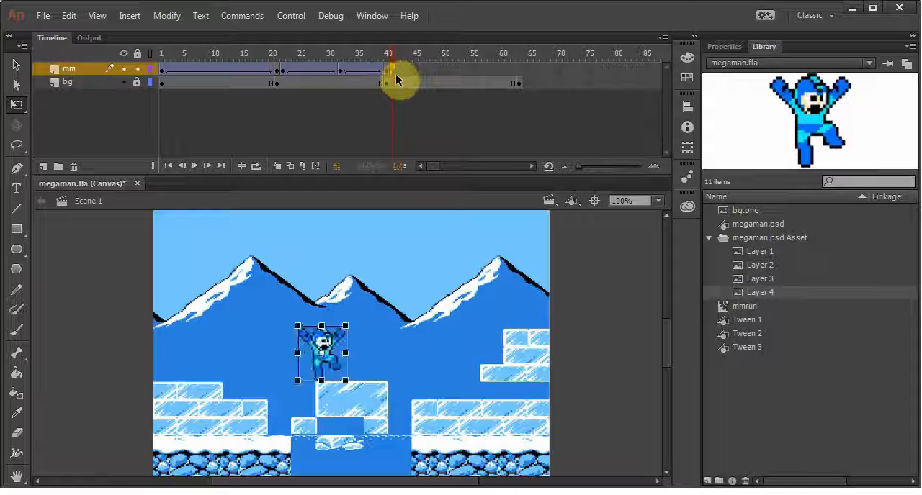
key(Delete)
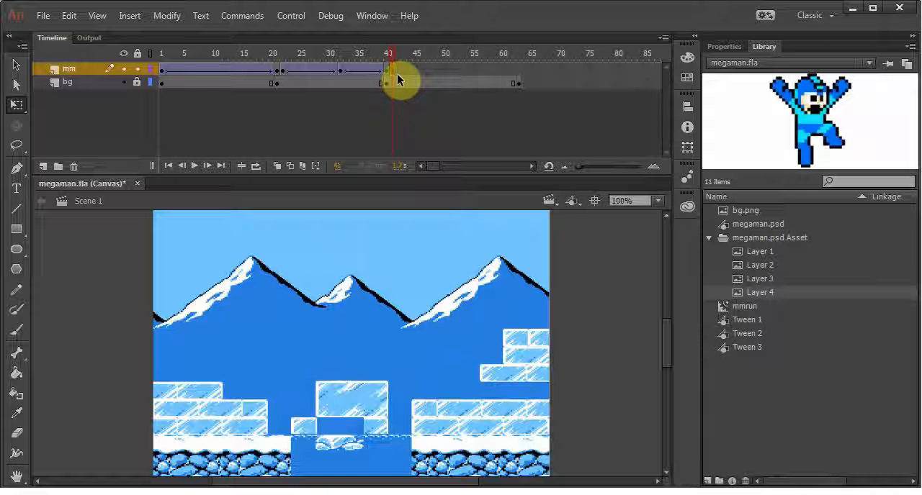
click(386, 72)
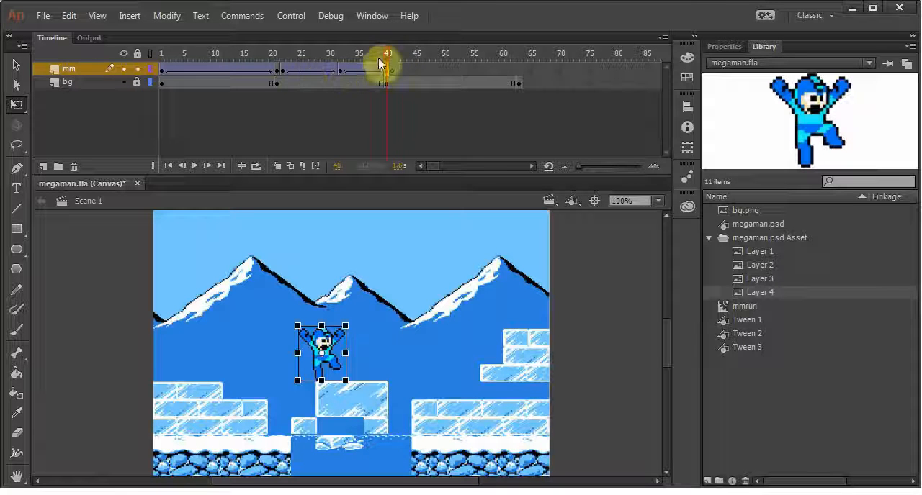
drag(387, 54, 393, 55)
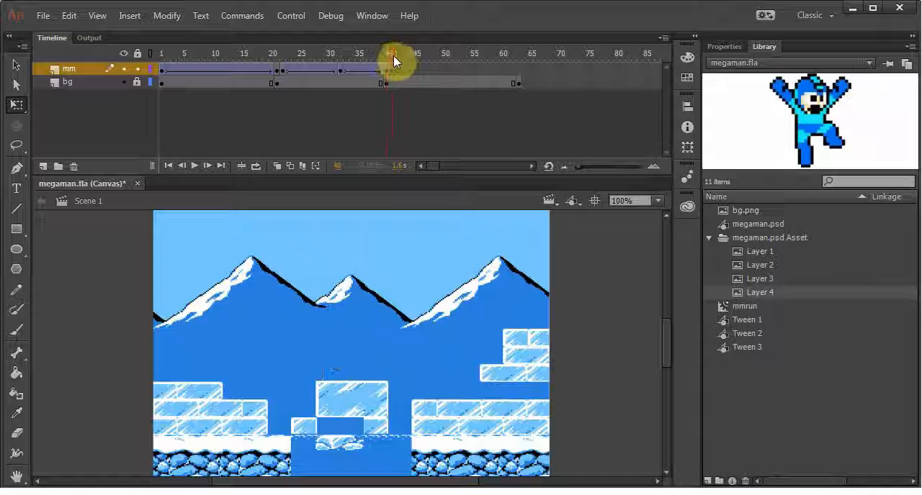
click(743, 307)
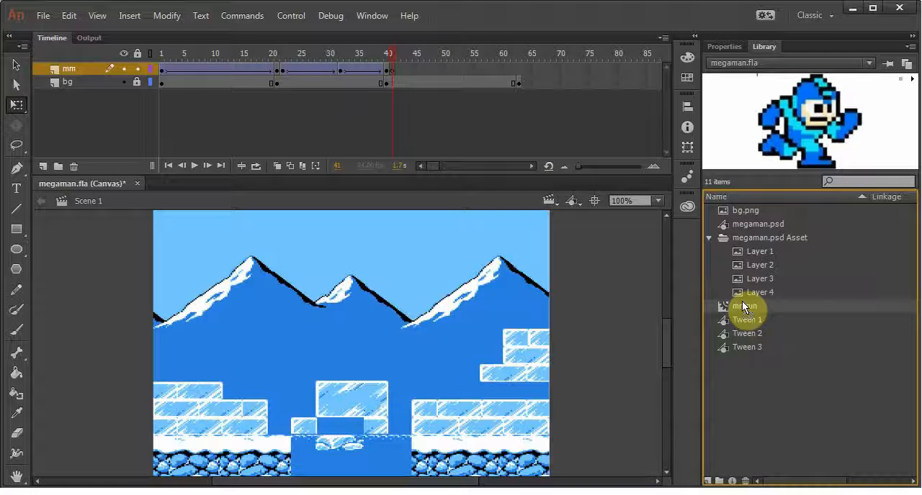
drag(744, 307, 404, 335)
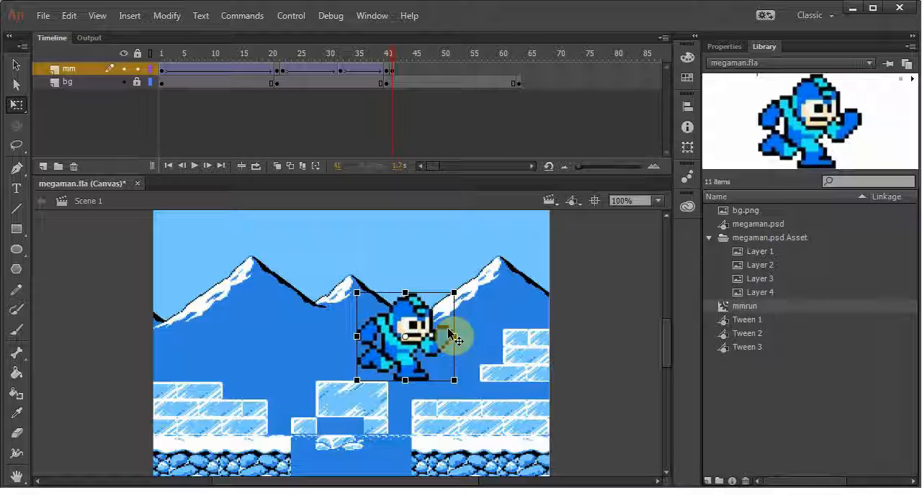
key(Delete)
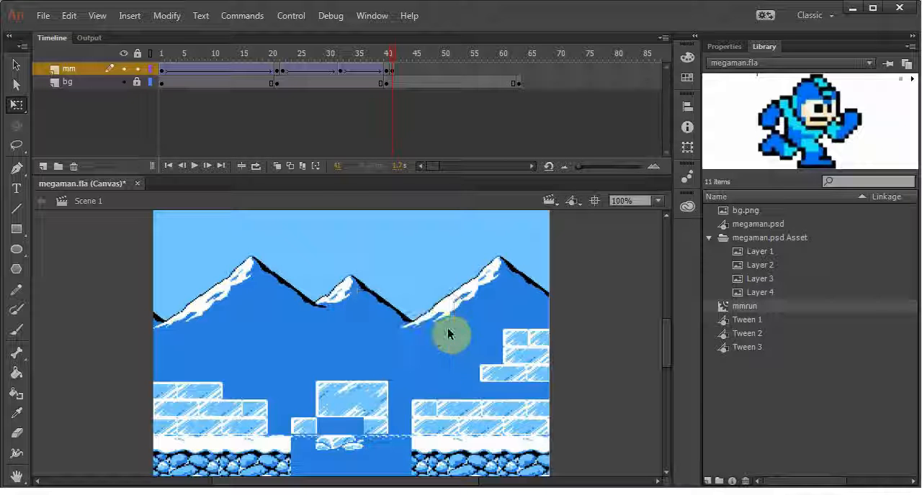
Copy the running sprite from frame 21 of the mm layer and paste it into frame 41
click(279, 72)
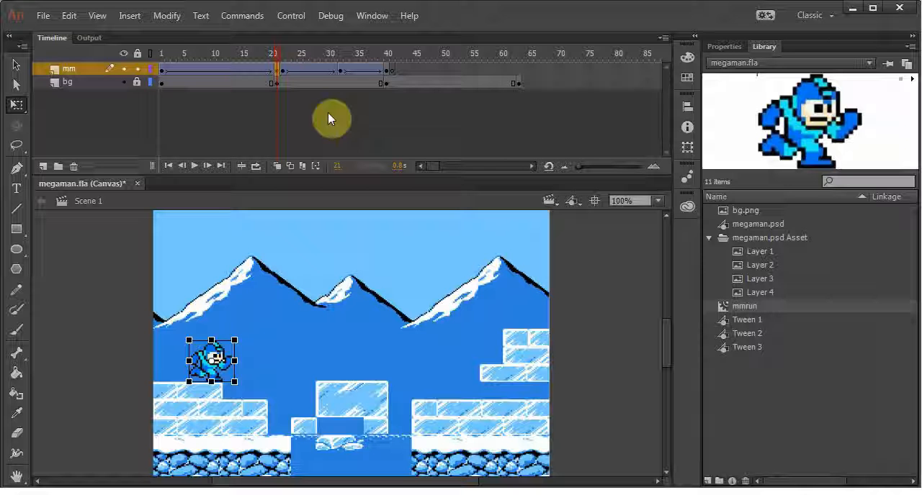
click(391, 72)
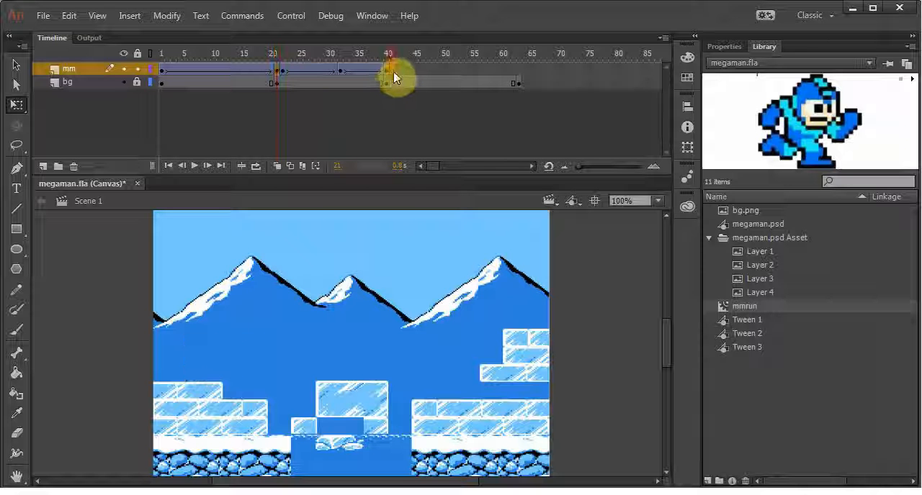
key(F6)
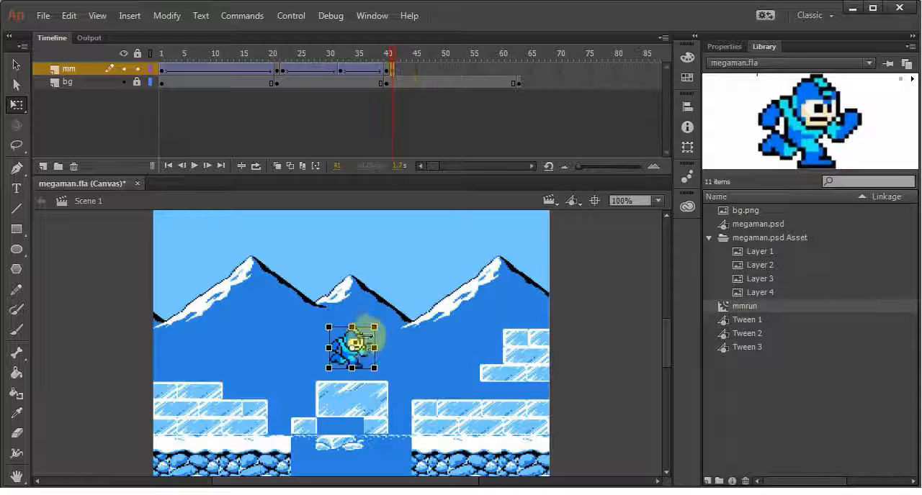
drag(357, 342, 306, 289)
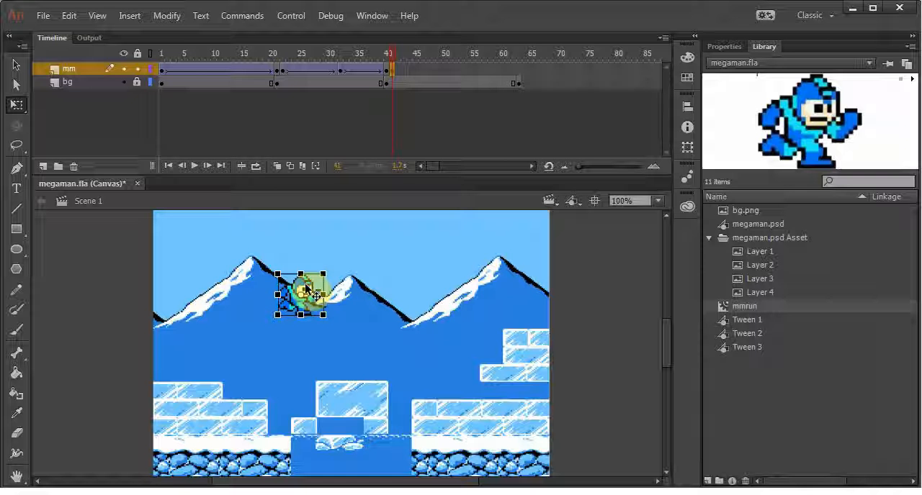
click(278, 70)
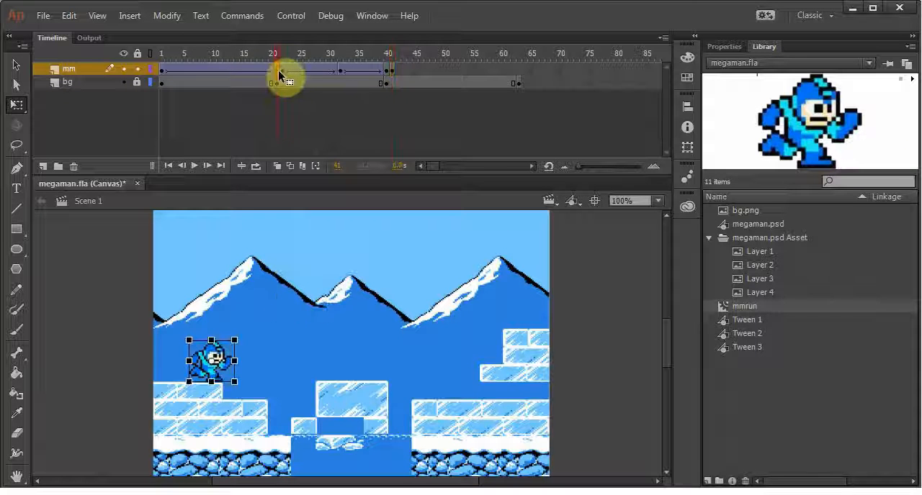
click(393, 69)
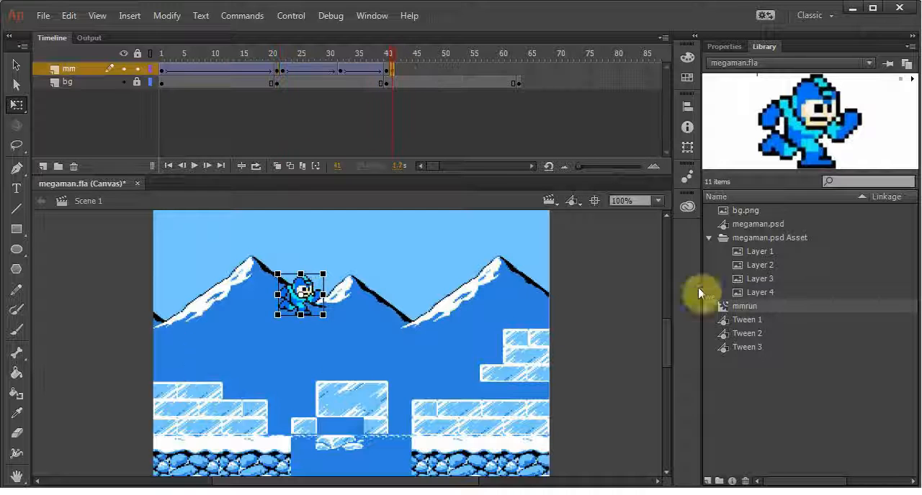
drag(730, 308, 461, 296)
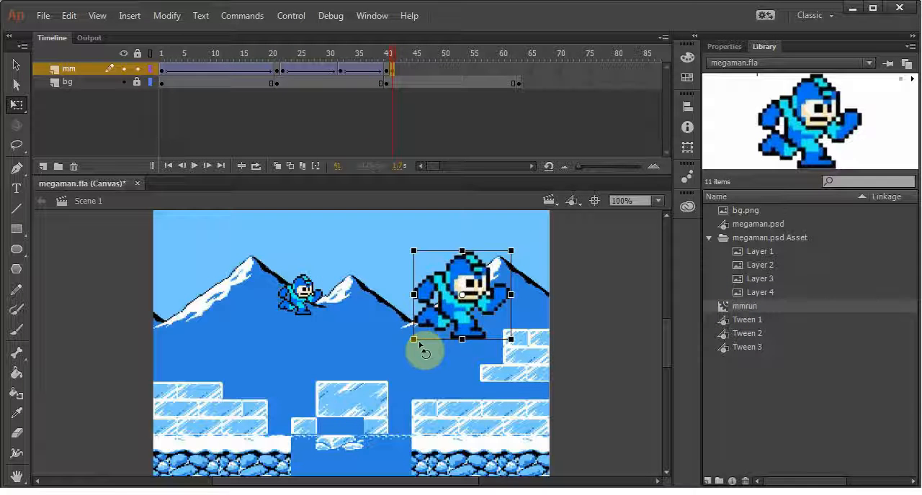
key(Delete)
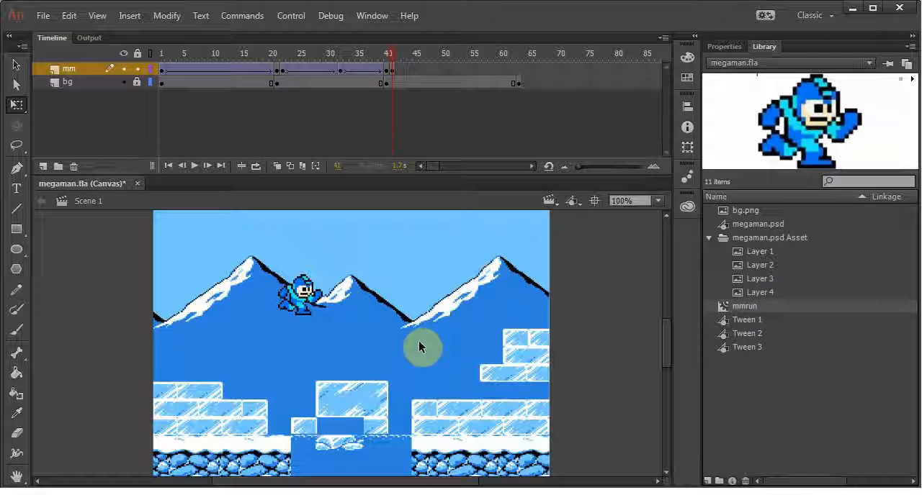
Place the frame 41 running sprite on the left end of the middle ice block, aligned with the landing pose at frame 40
click(308, 295)
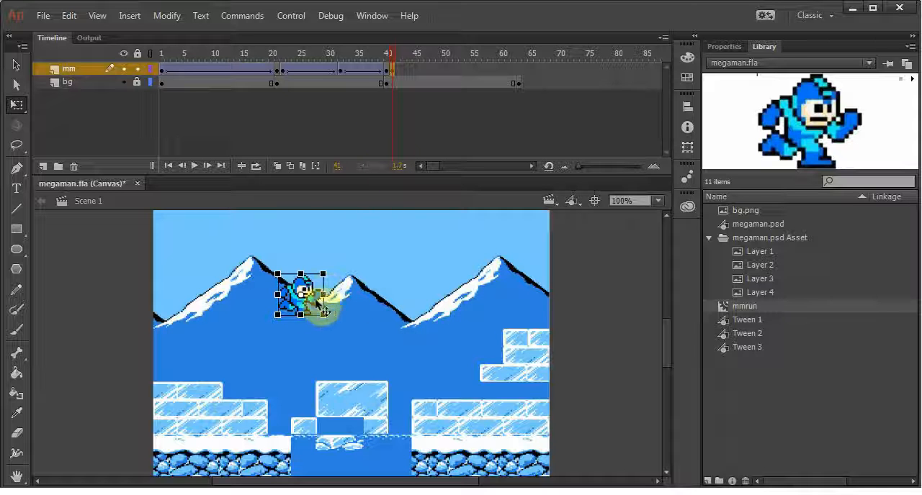
click(394, 68)
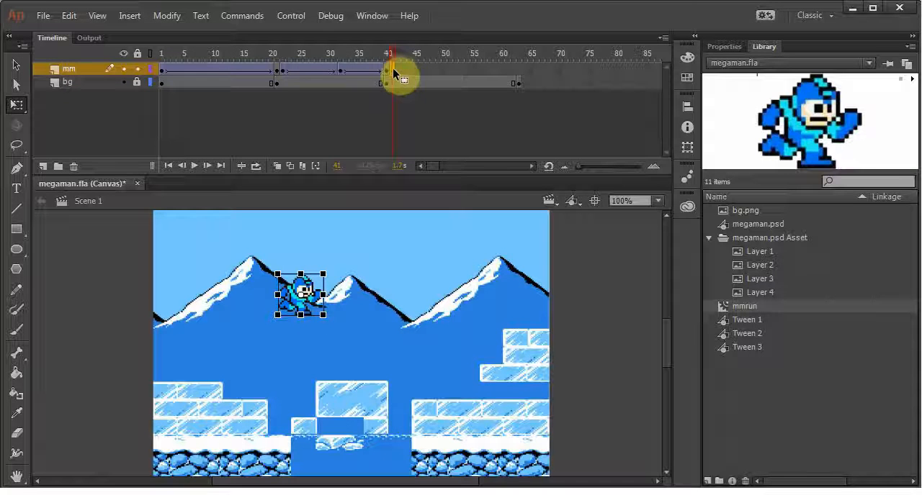
drag(303, 293, 330, 353)
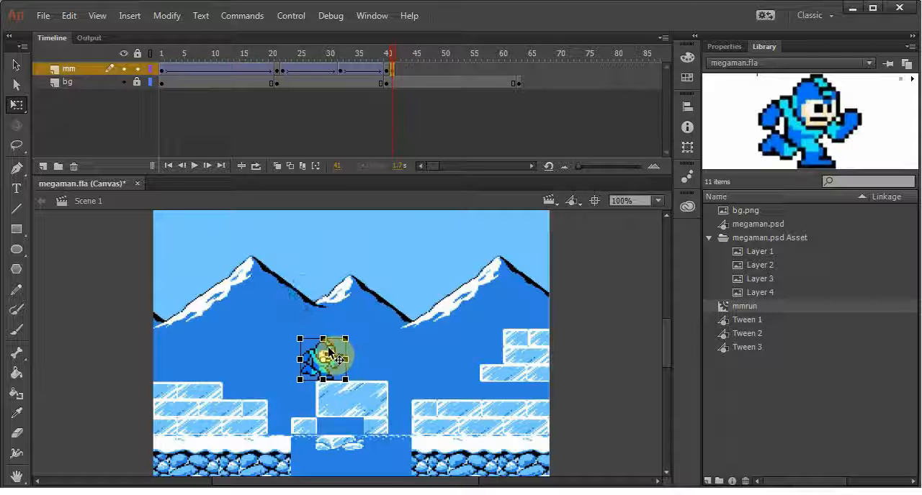
mouse_move(392, 55)
mouse_down()
mouse_move(386, 61)
mouse_move(399, 70)
mouse_move(386, 70)
mouse_up()
click(405, 75)
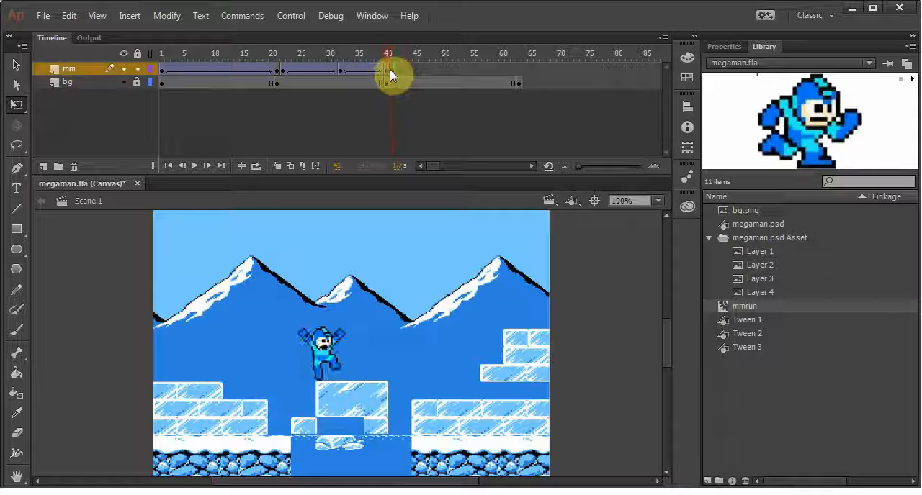
click(389, 69)
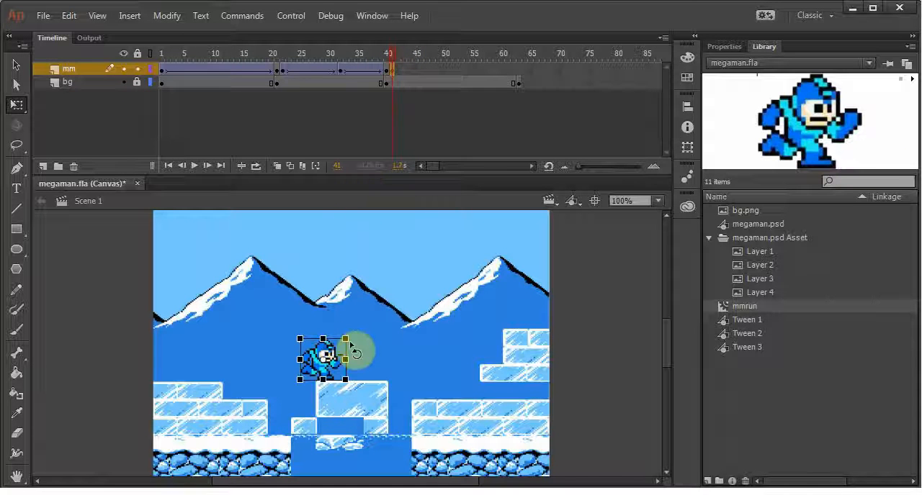
key(Right)
key(Right)
key(Right)
key(Right)
key(Right)
key(Right)
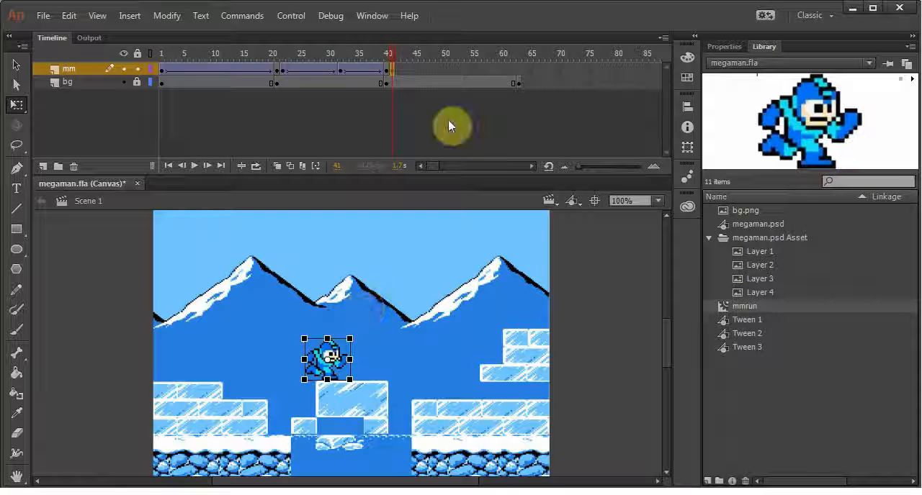
drag(394, 52, 390, 55)
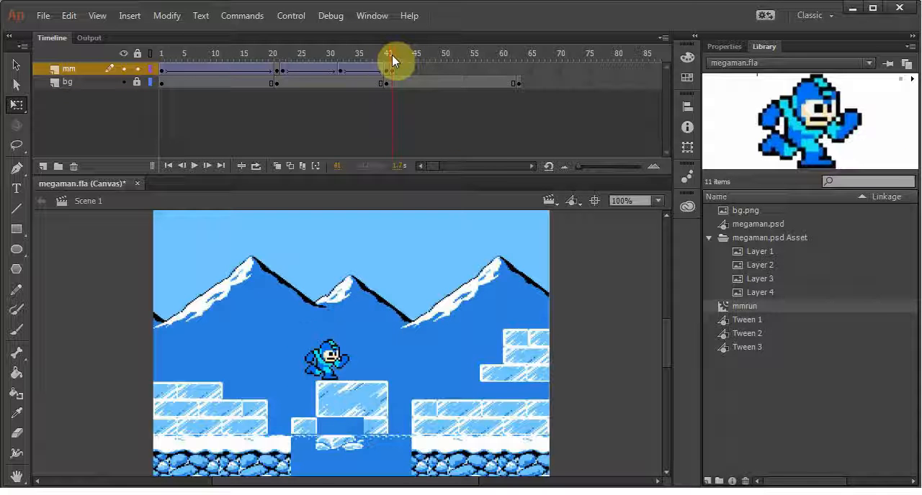
click(338, 345)
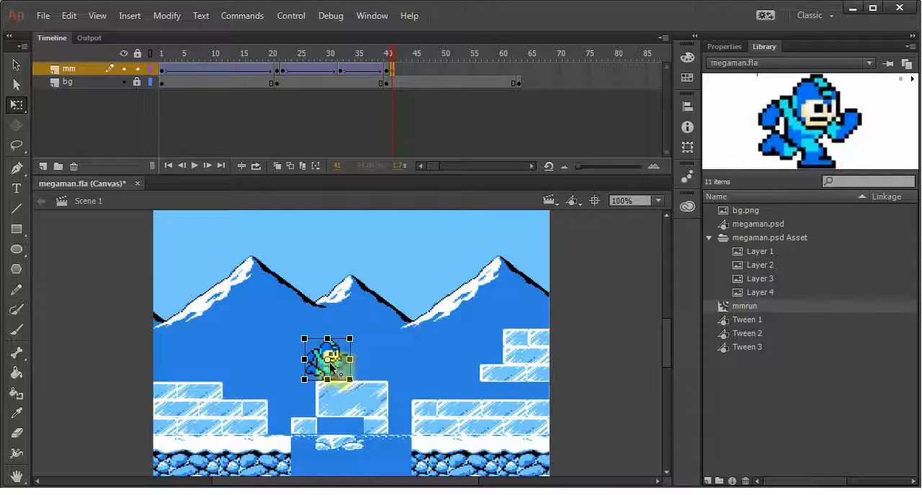
Add an mm keyframe at frame 51 and move the running sprite to the right edge of the middle ice block
click(452, 69)
key(F6)
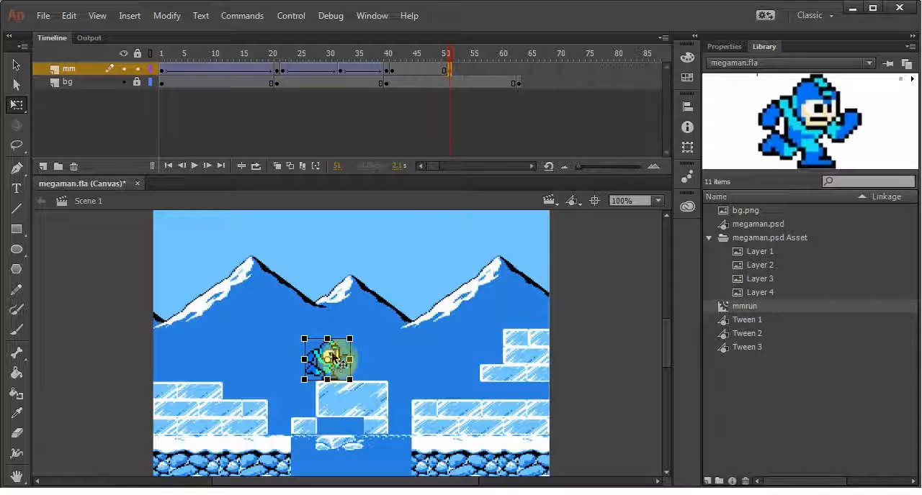
drag(337, 358, 387, 358)
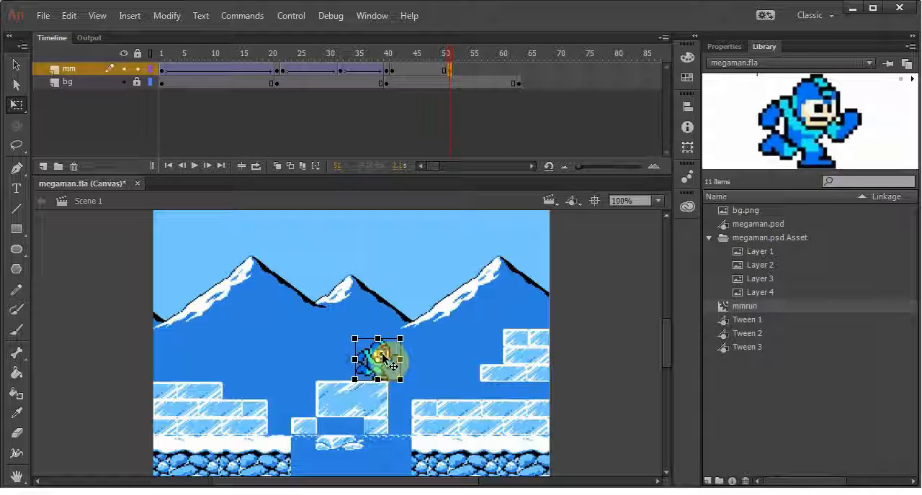
Copy the jumping sprite from frame 32 into a new mm keyframe at frame 52 and stand it on the middle ice block's right edge
click(454, 70)
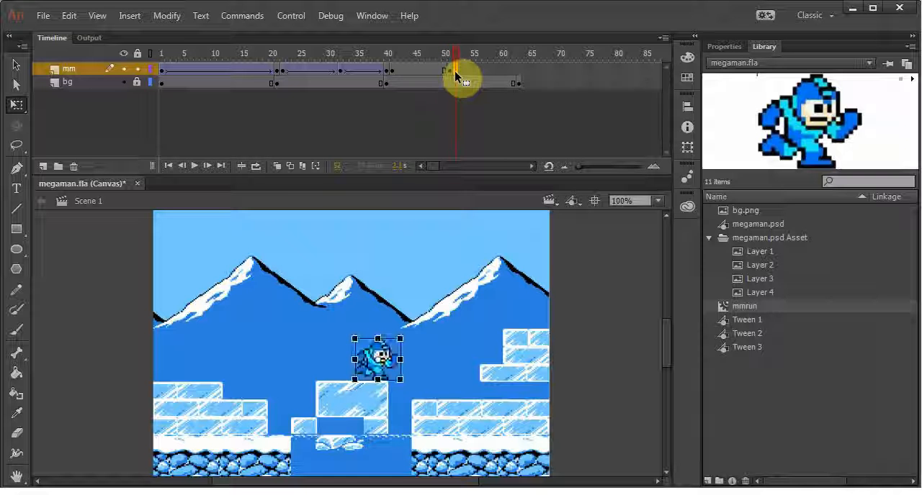
key(F7)
click(343, 69)
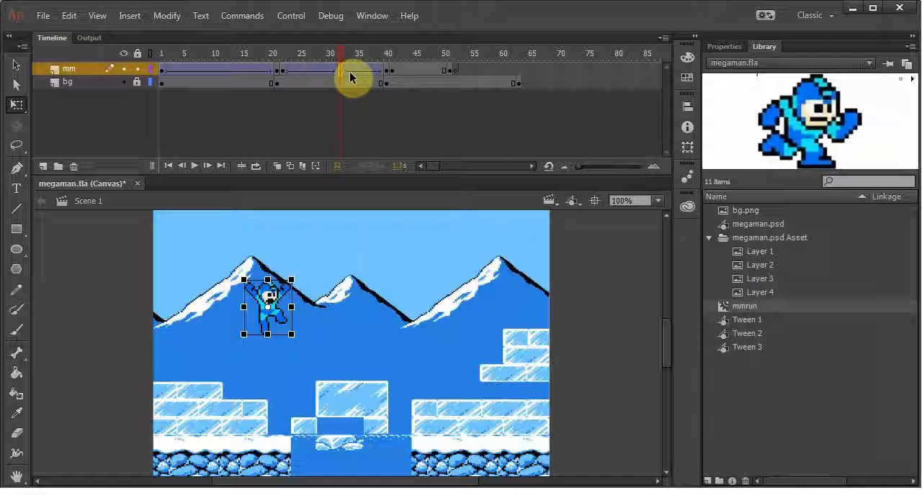
click(455, 71)
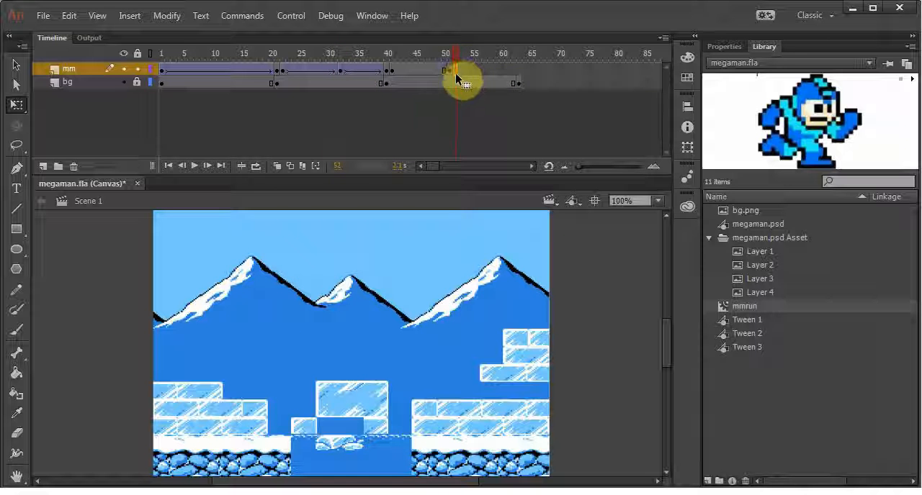
key(F6)
drag(354, 352, 402, 336)
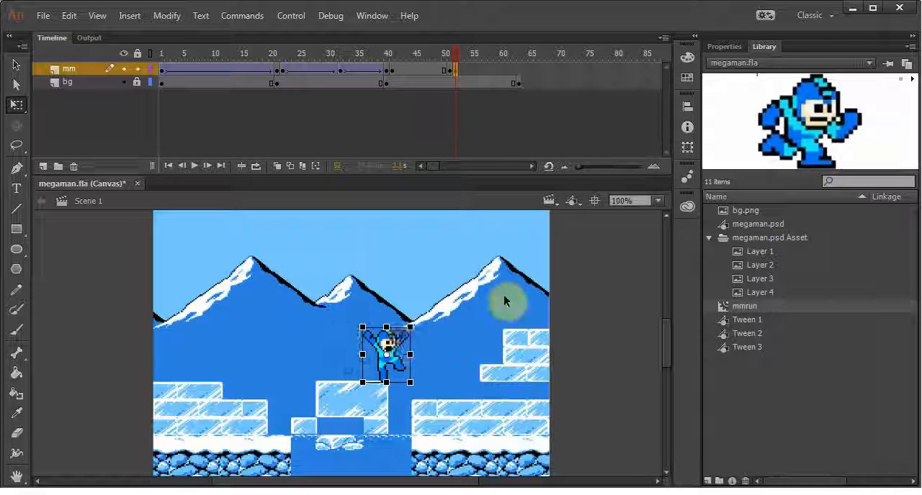
click(446, 319)
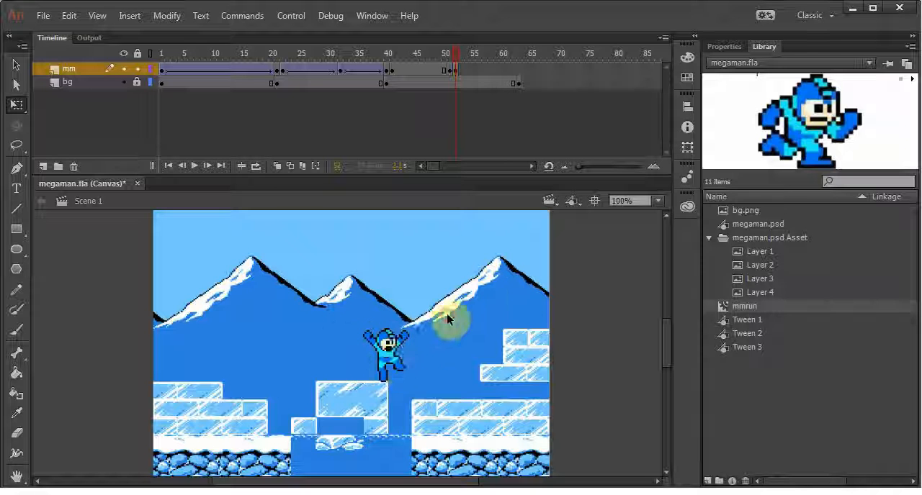
Create a classic tween on the mm layer between the running keyframes at frames 41 and 51 and scrub through it
click(395, 350)
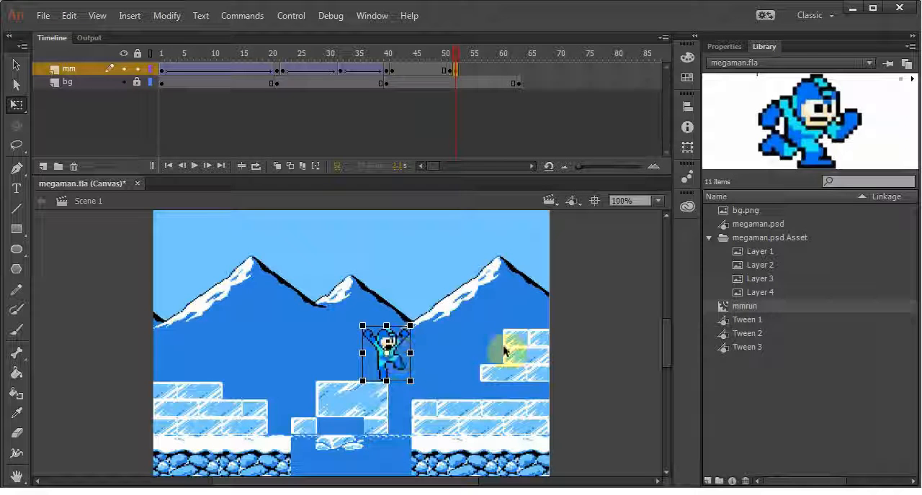
click(469, 343)
drag(455, 55, 394, 57)
right_click(417, 69)
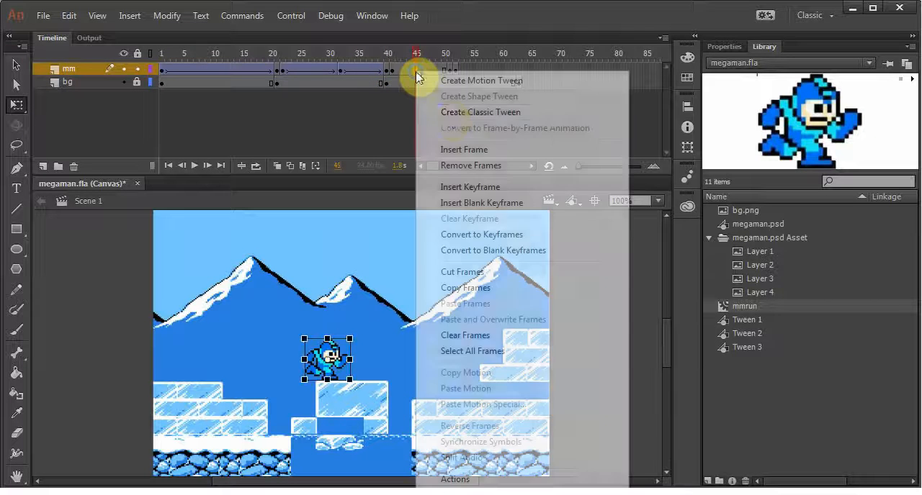
click(452, 114)
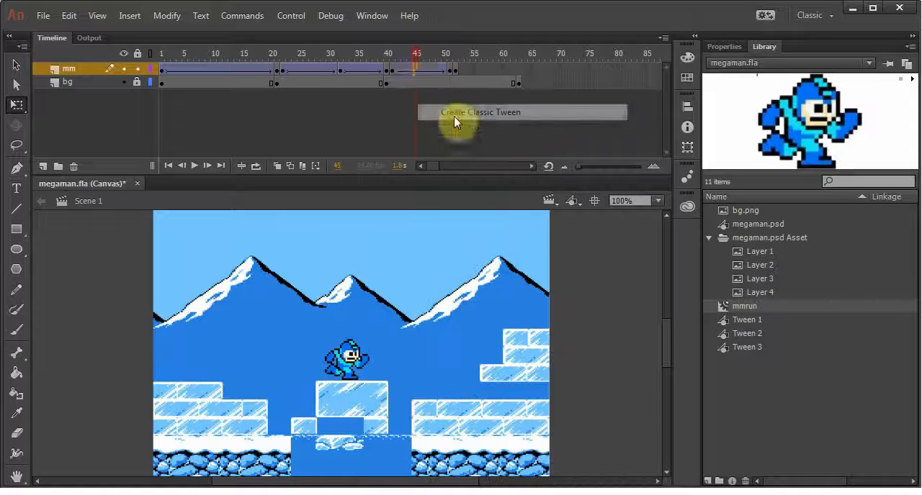
drag(413, 54, 457, 65)
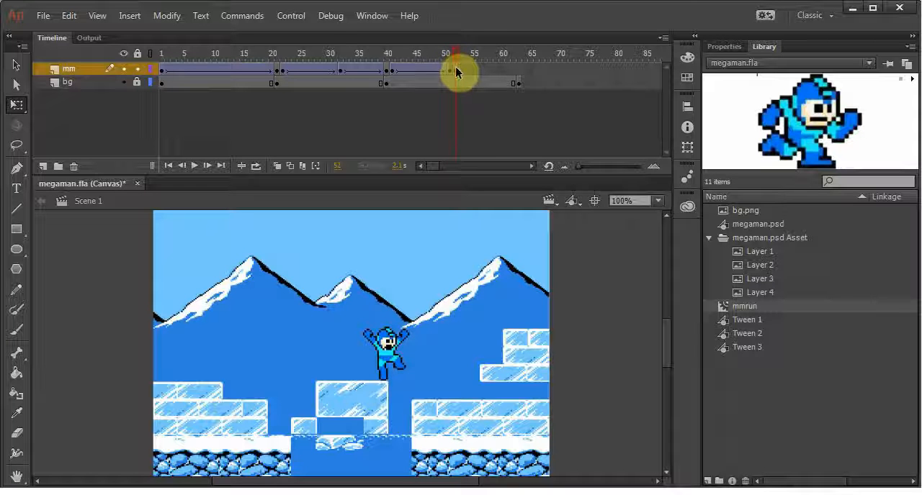
Add an mm keyframe at frame 68 and lengthen the bg layer so its last keyframe also falls on frame 68
click(547, 71)
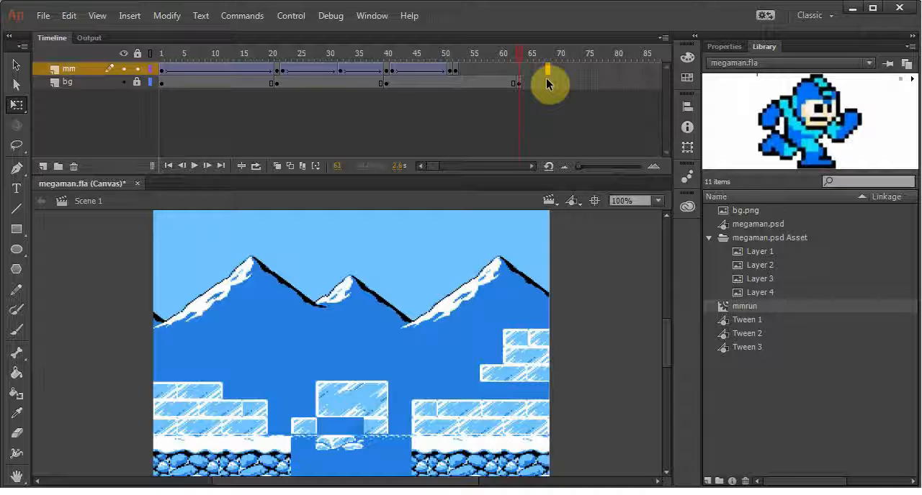
key(F5)
click(453, 82)
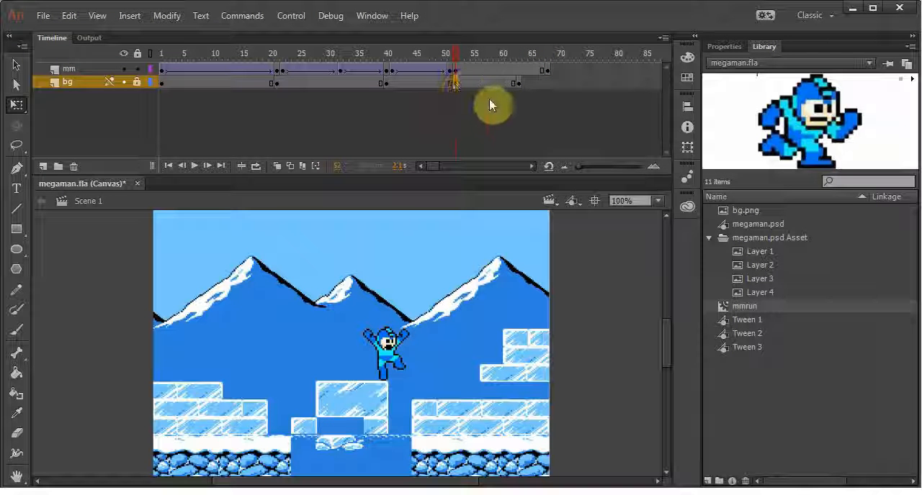
click(447, 83)
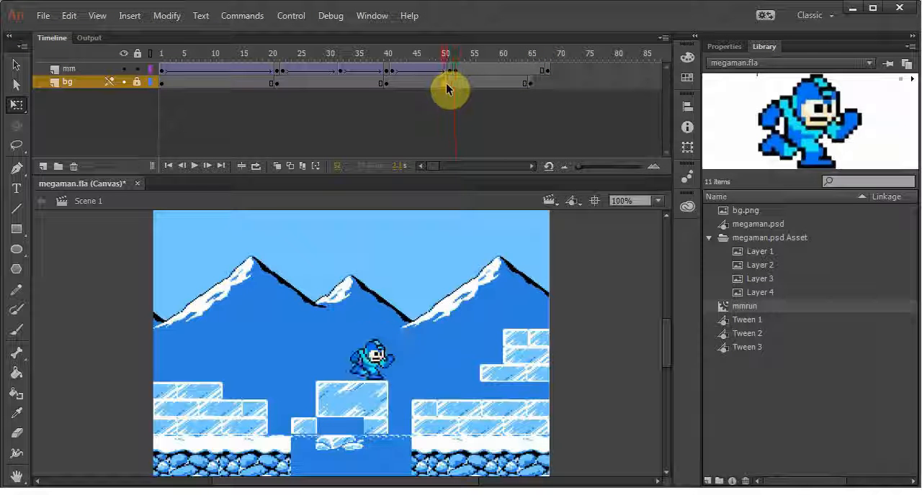
click(466, 58)
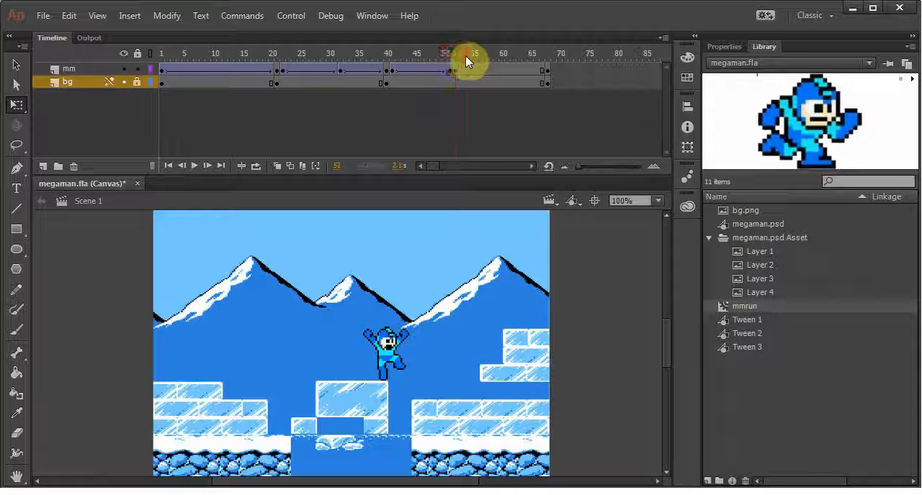
click(547, 70)
Add an mm keyframe at frame 60 and move the jumping sprite up past the stage's top edge, slightly to the right
click(502, 71)
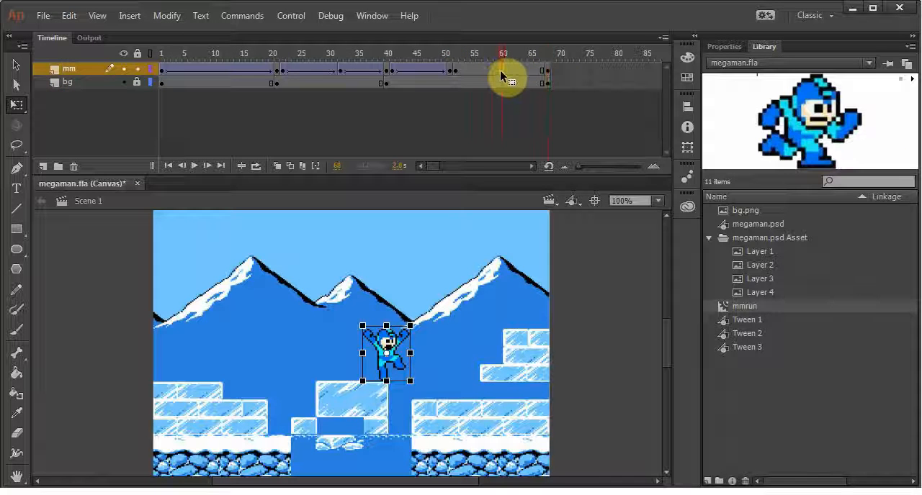
key(F6)
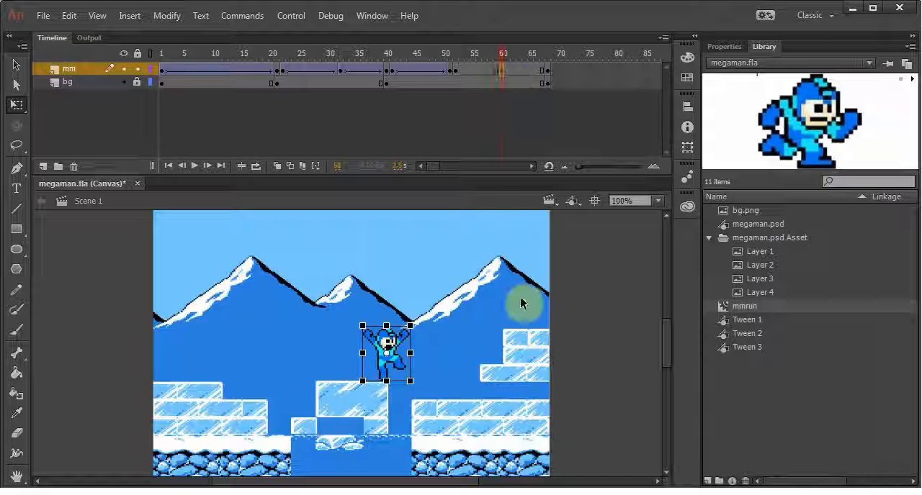
key(ctrl+minus)
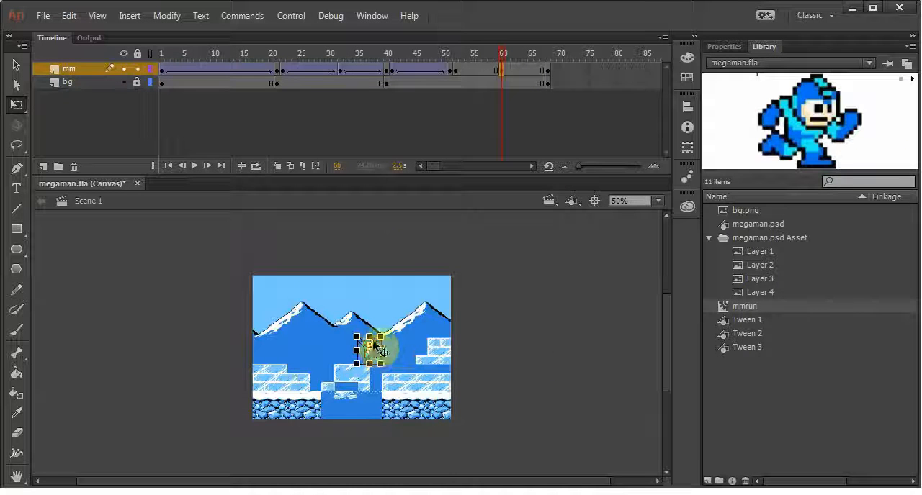
drag(371, 348, 406, 233)
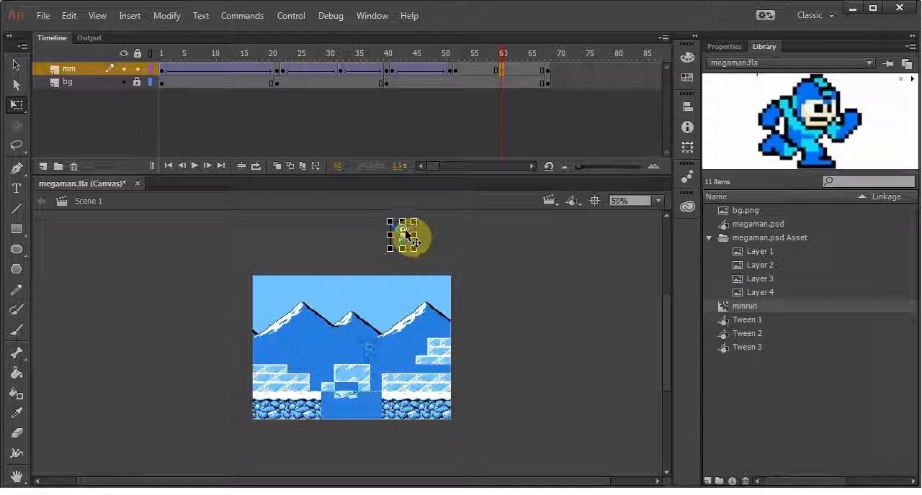
Create a classic tween on the mm layer between frames 52 and 60 for the upward jump and scrub through it
right_click(476, 68)
click(511, 110)
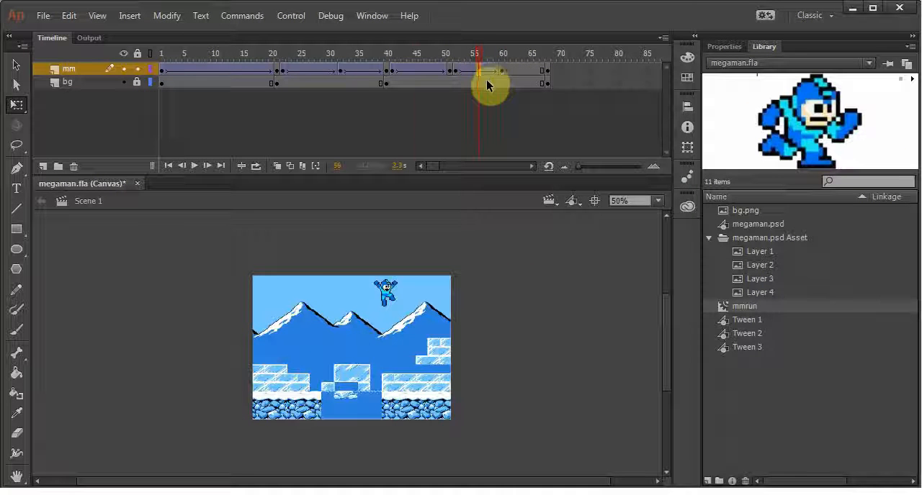
drag(482, 62, 503, 61)
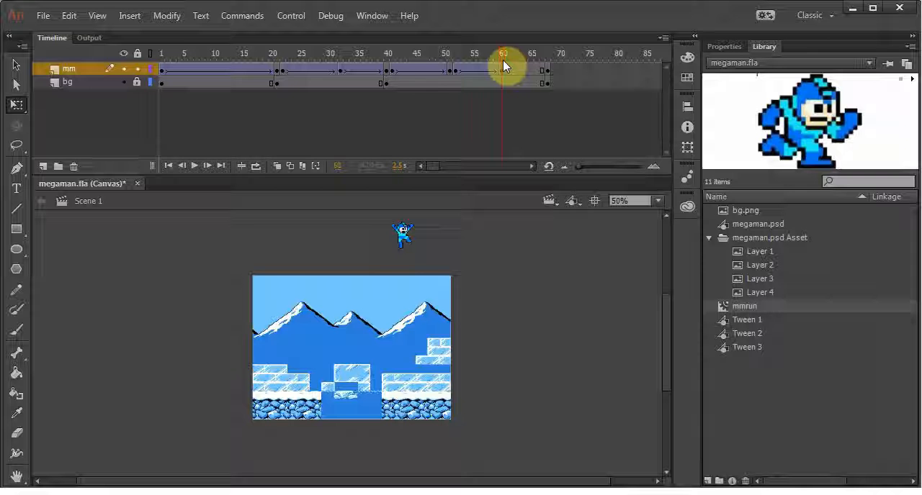
Add an mm keyframe at frame 61, then insert frames before it until it sits at frame 73 and both layers end at frame 80
click(508, 70)
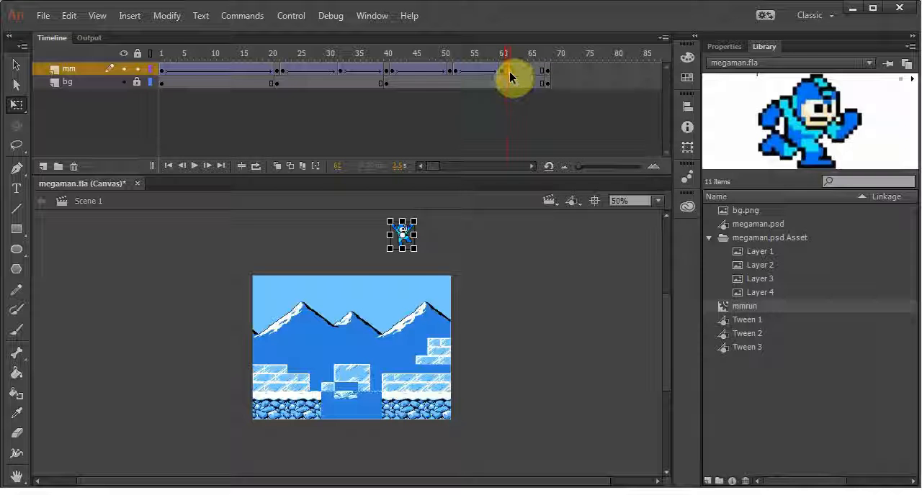
click(509, 54)
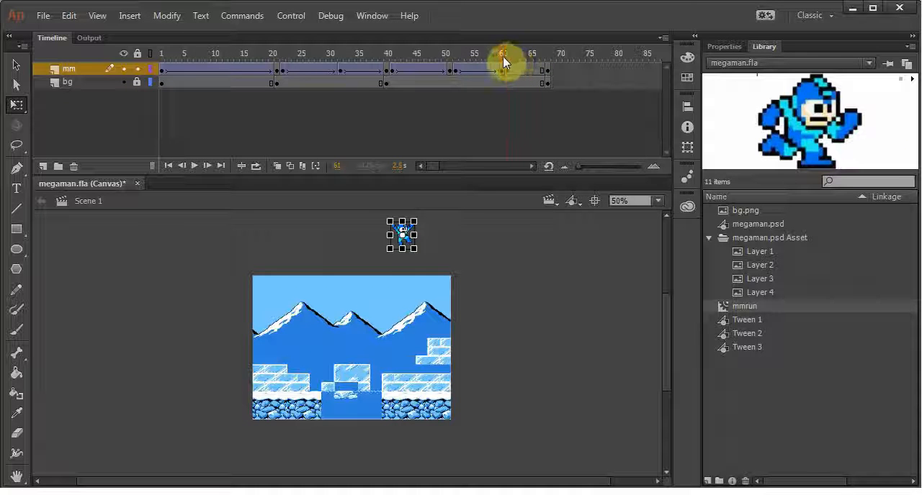
drag(503, 56, 502, 55)
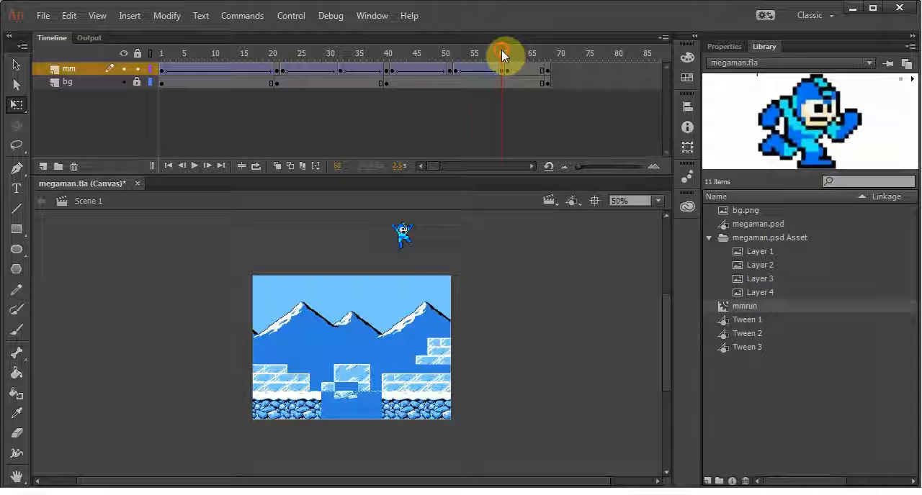
key(F5)
key(F5)
key(F5)
key(F5)
key(F5)
key(F5)
key(F5)
key(F5)
key(F5)
key(F5)
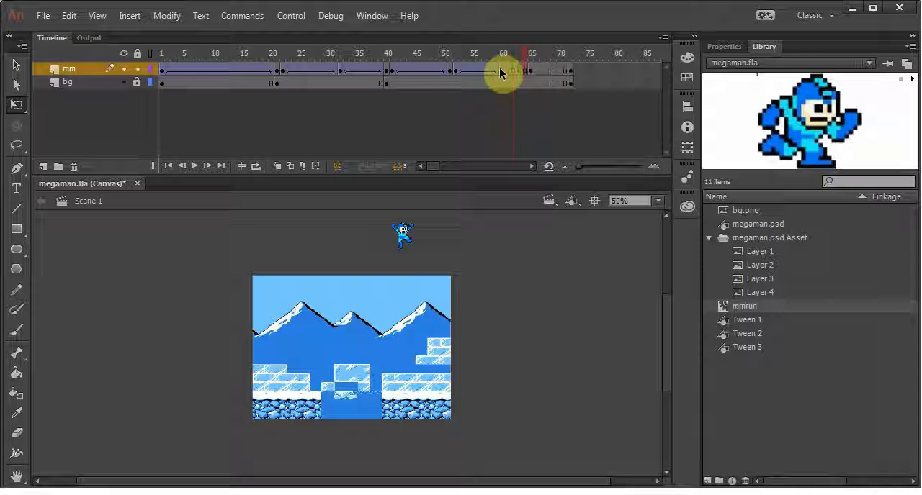
key(F5)
key(F5)
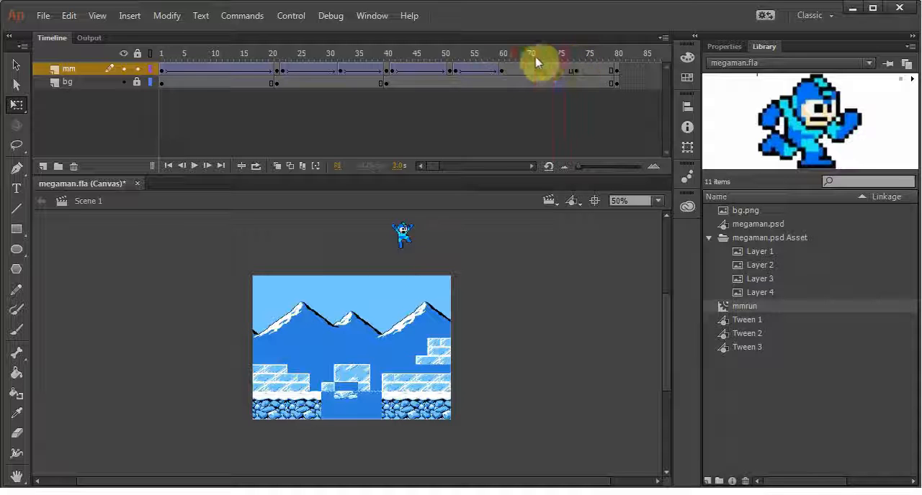
Preview the jump and lengthen the off-stage hold so the mm keyframe after it sits at frame 81 and both layers end at frame 88
click(378, 52)
key(Return)
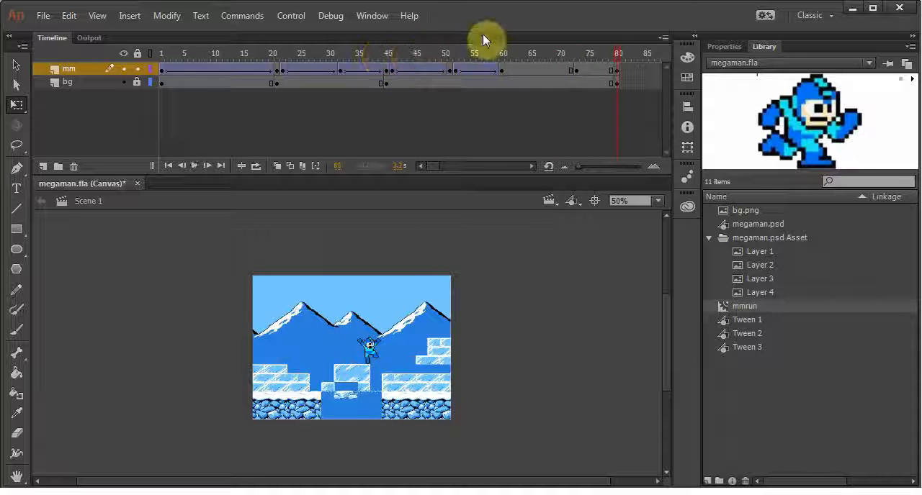
drag(616, 57, 523, 56)
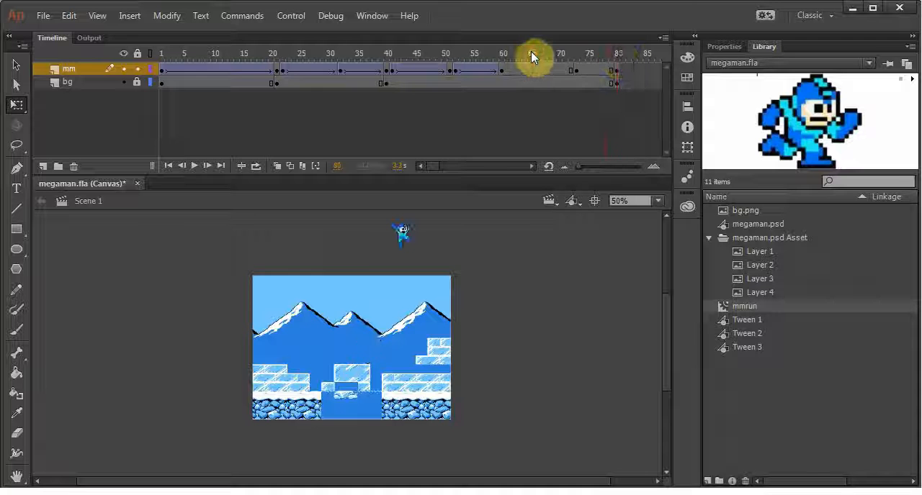
click(527, 54)
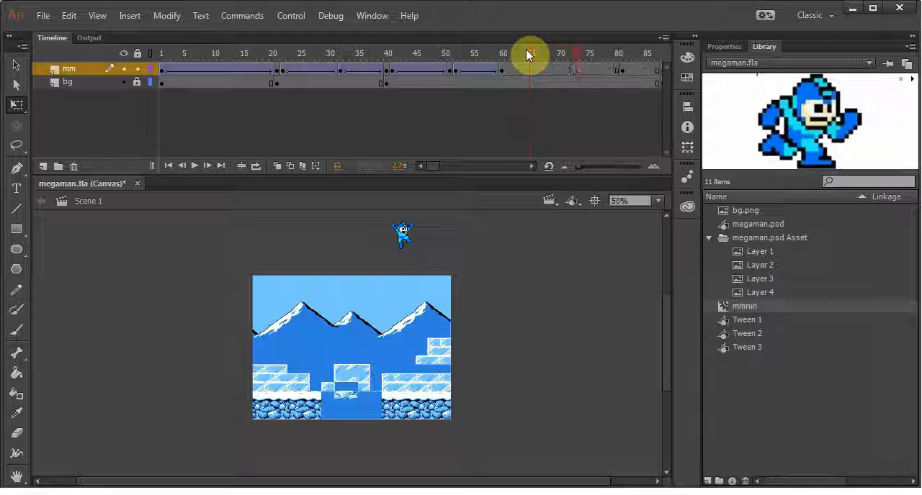
key(ctrl+z)
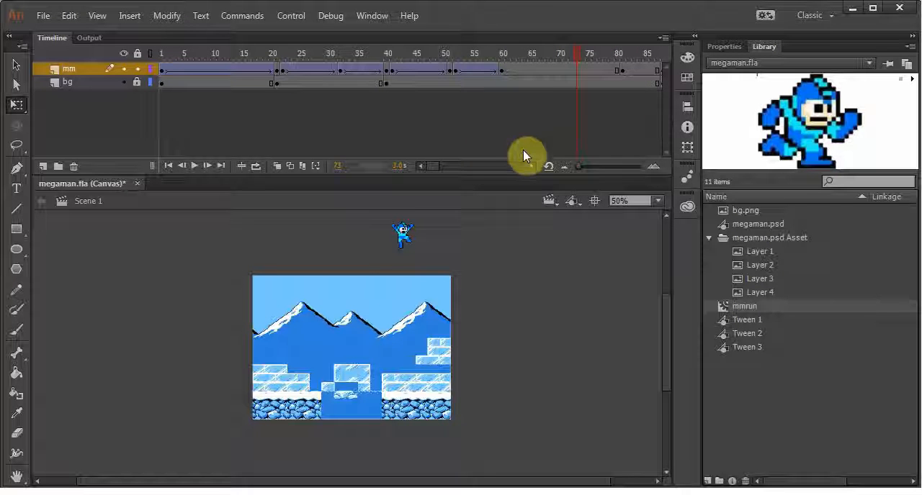
Create a classic tween on the mm layer between frames 81 and 88 for the sprite's descent
drag(432, 166, 437, 165)
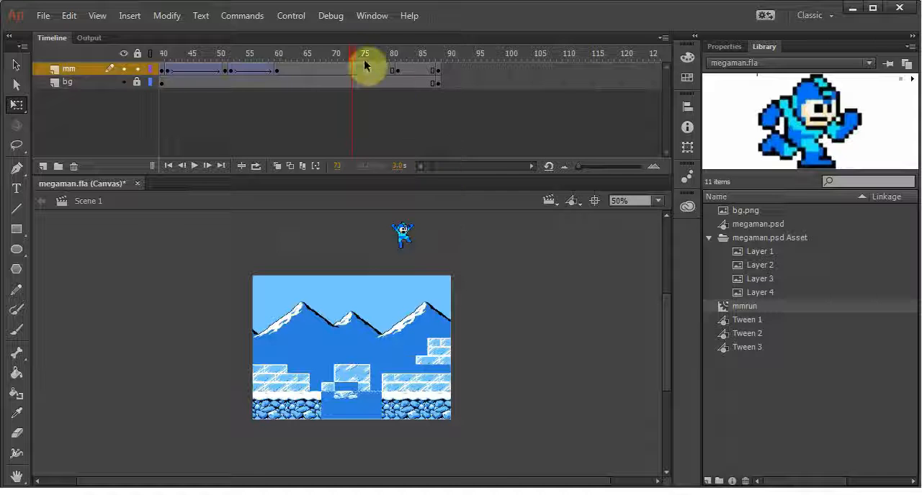
click(439, 71)
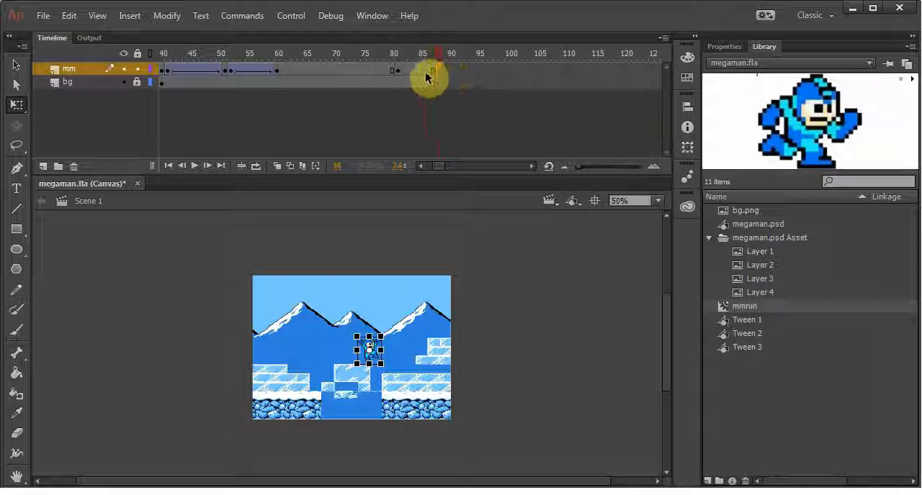
right_click(415, 72)
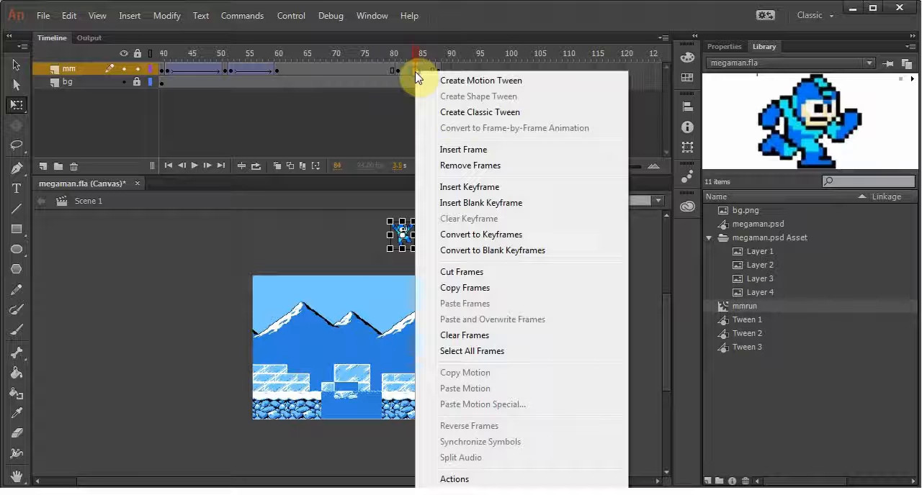
click(430, 108)
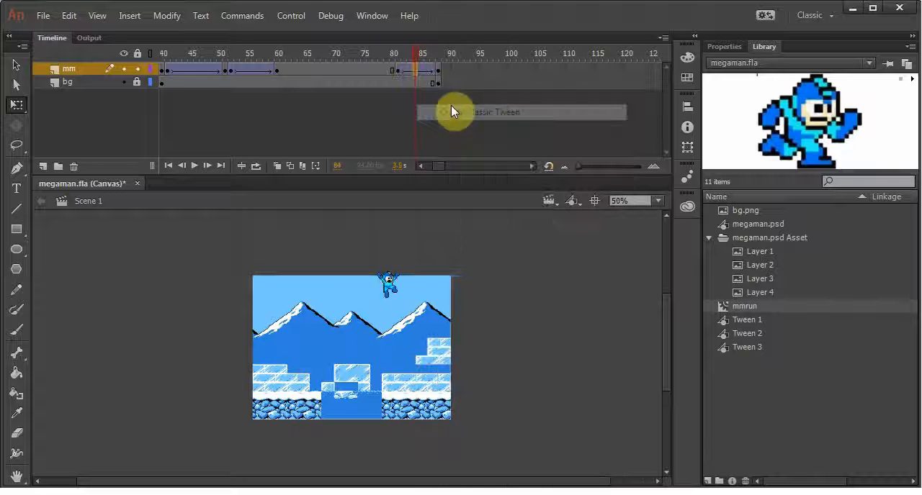
At mm frame 88, move the jumping sprite onto the upper ice blocks at the stage's right edge and scrub through the jump
click(439, 70)
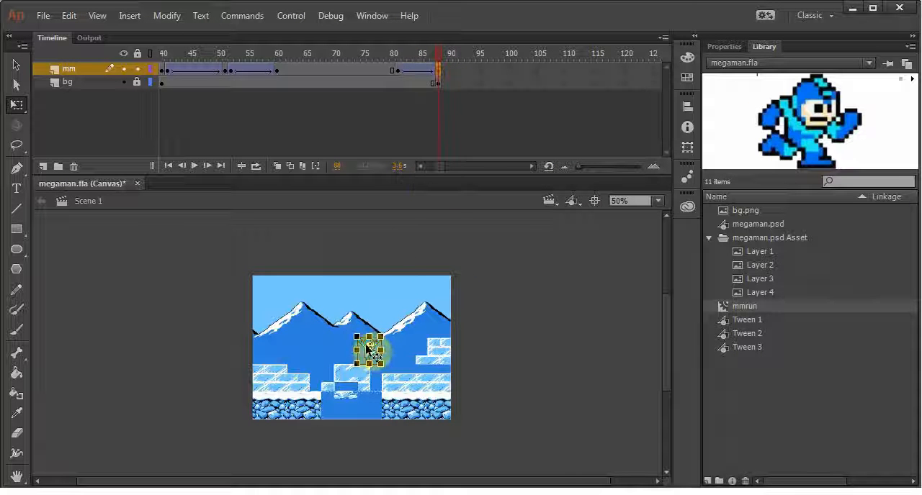
drag(368, 350, 426, 324)
key(ctrl+equal)
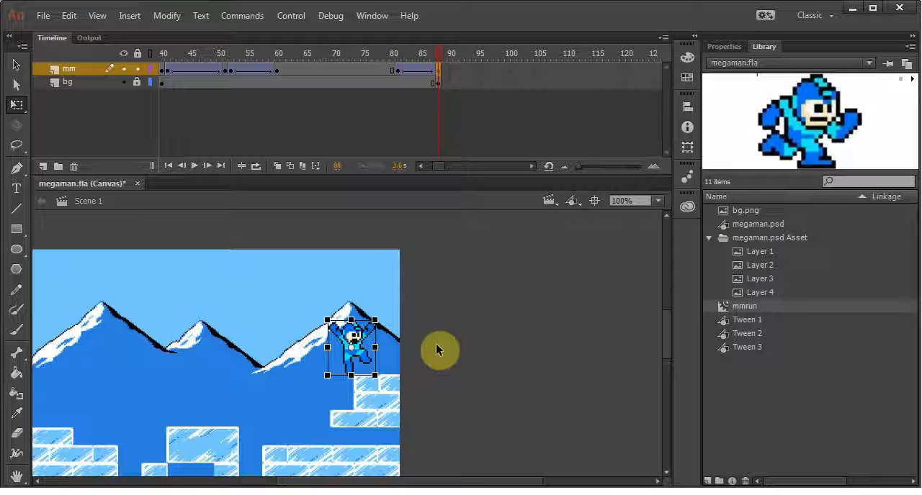
drag(465, 366, 590, 335)
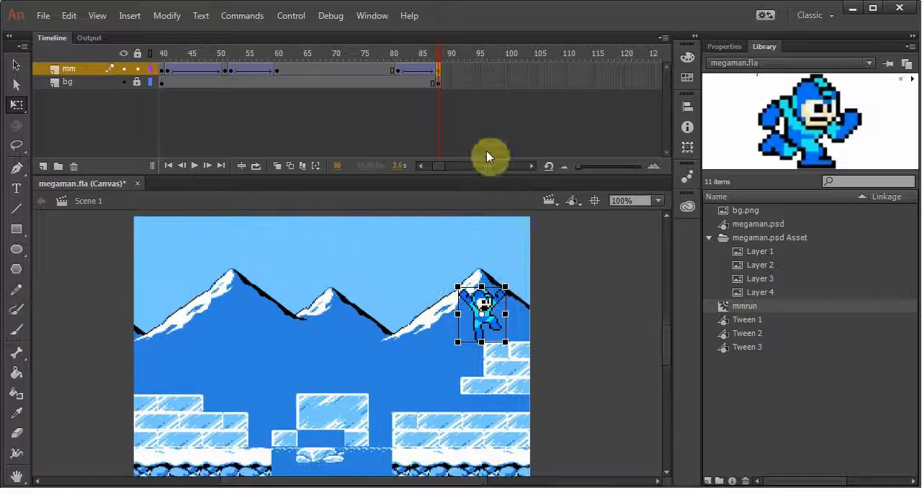
drag(437, 57, 289, 57)
drag(348, 61, 441, 70)
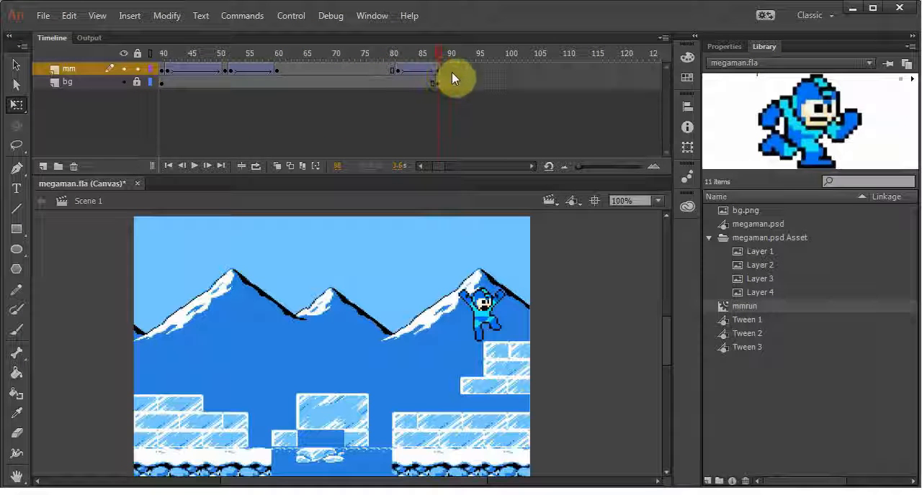
Nudge the frame 88 landing sprite slightly right so its foot rests on the upper ice blocks
click(439, 70)
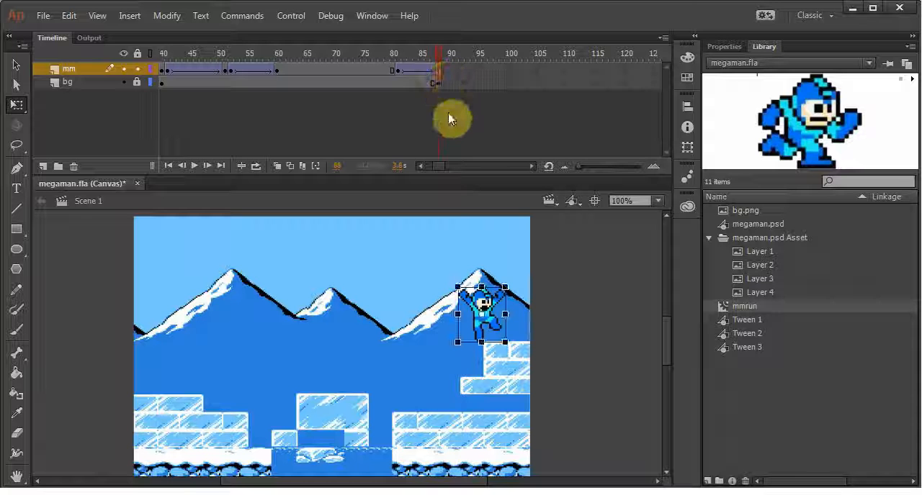
key(Right)
key(Right)
key(Right)
key(Right)
key(Right)
key(Right)
key(Right)
key(Right)
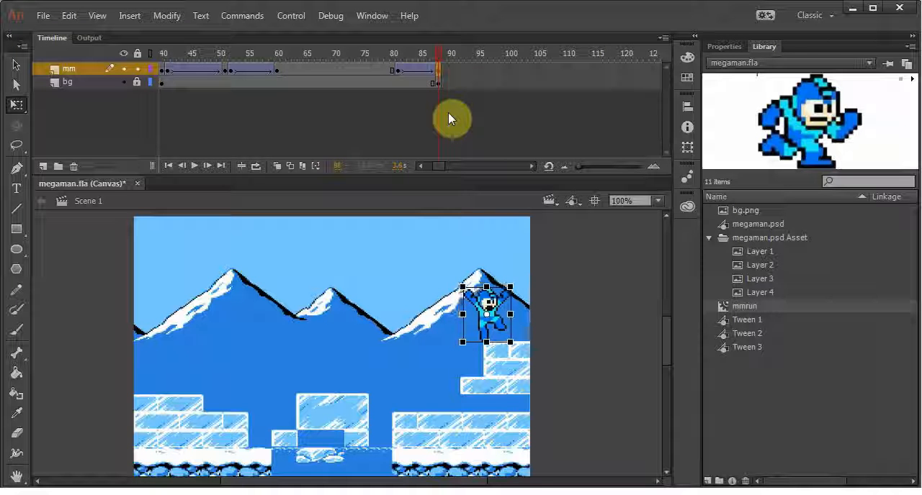
key(Right)
key(Right)
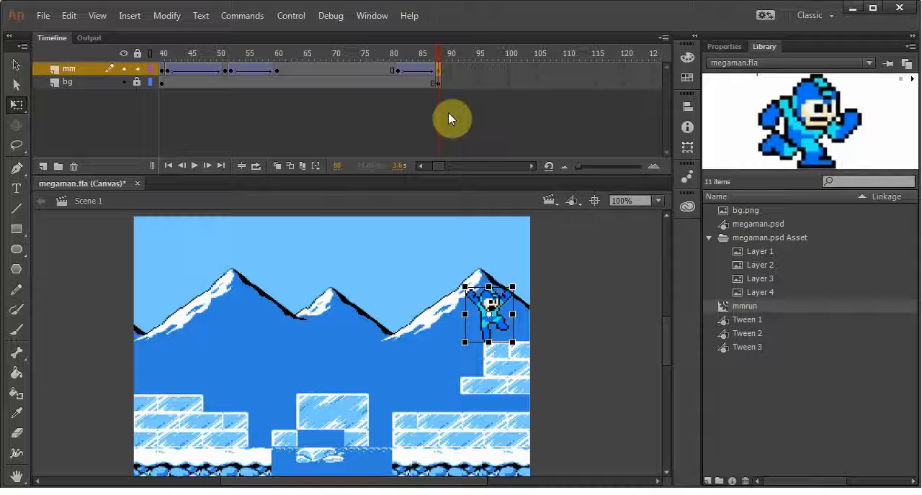
click(402, 303)
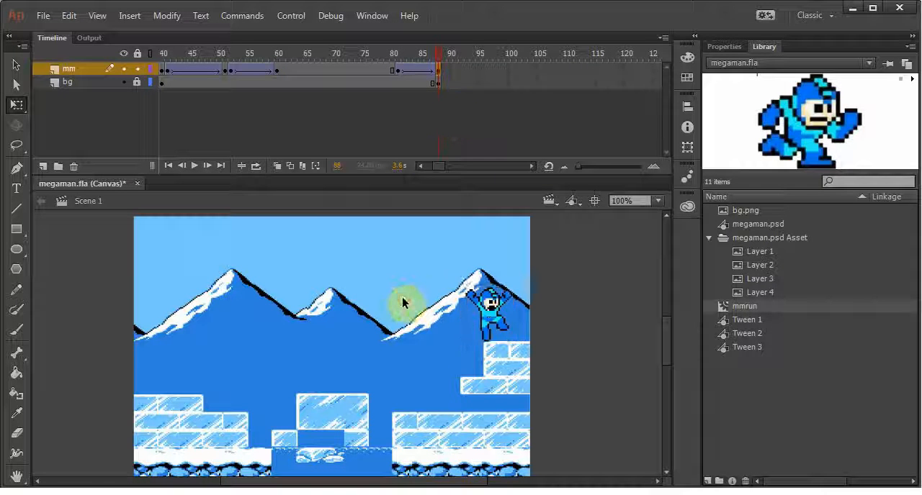
Insert a keyframe at frame 89 on the mm layer and delete the jumping sprite from it
click(445, 72)
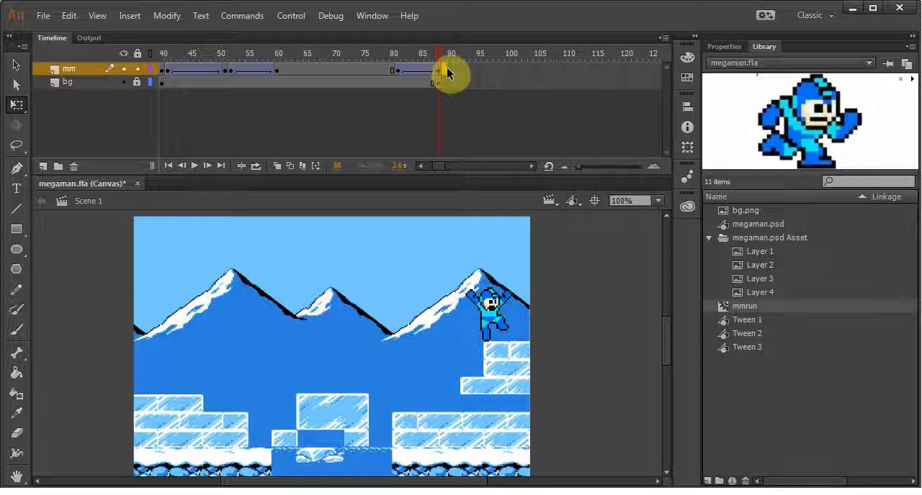
key(F6)
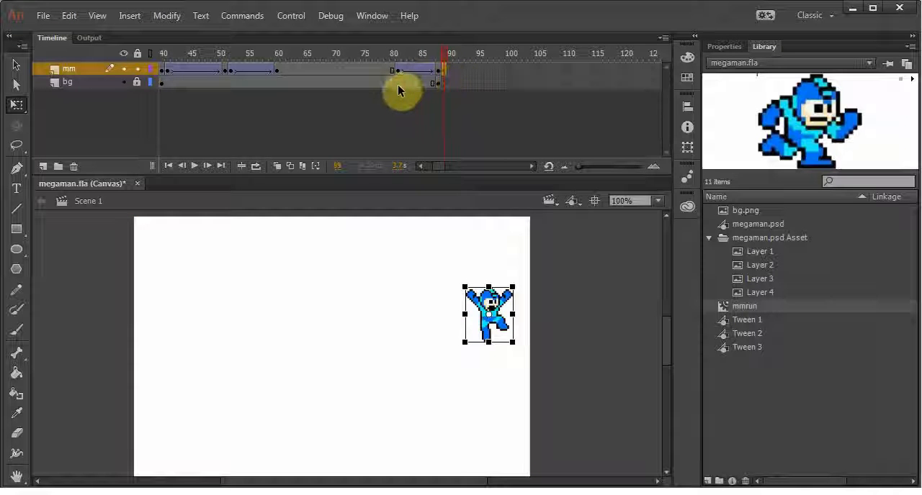
click(396, 83)
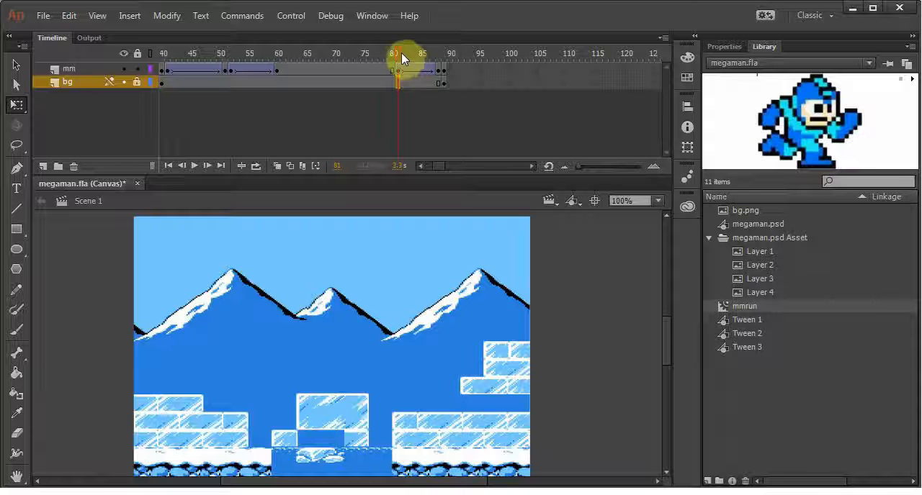
drag(400, 52, 447, 71)
click(447, 71)
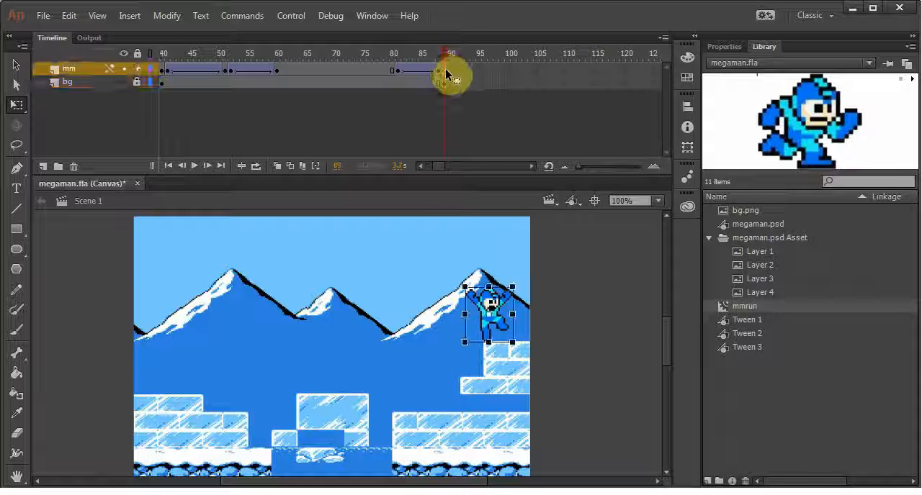
key(Delete)
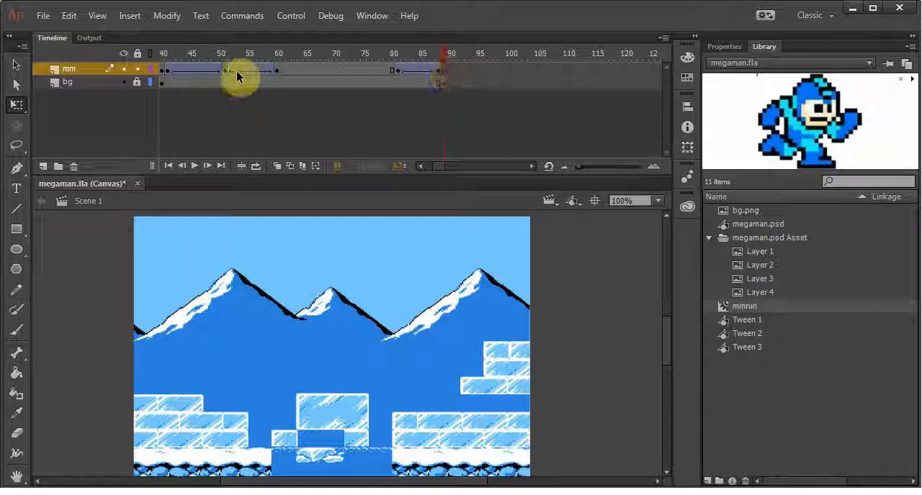
Copy the running sprite from mm frame 51 into frame 89 and place it on the upper ice blocks
click(226, 70)
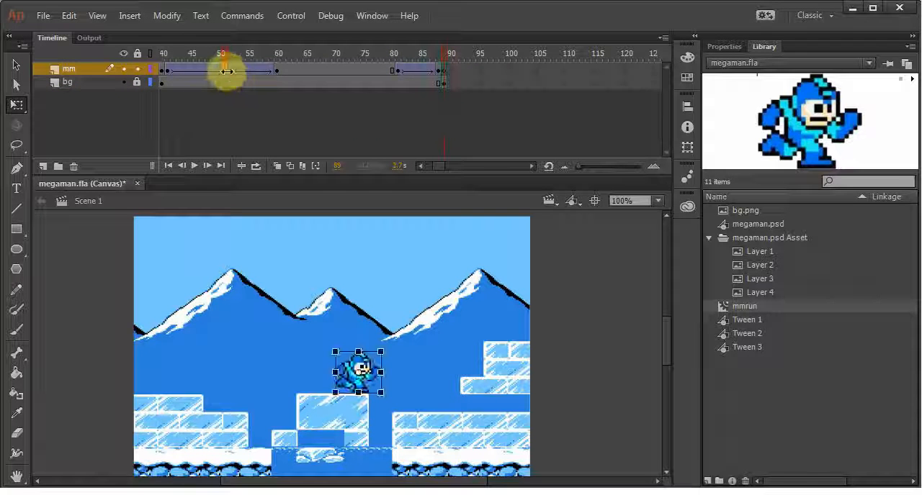
key(F6)
click(443, 73)
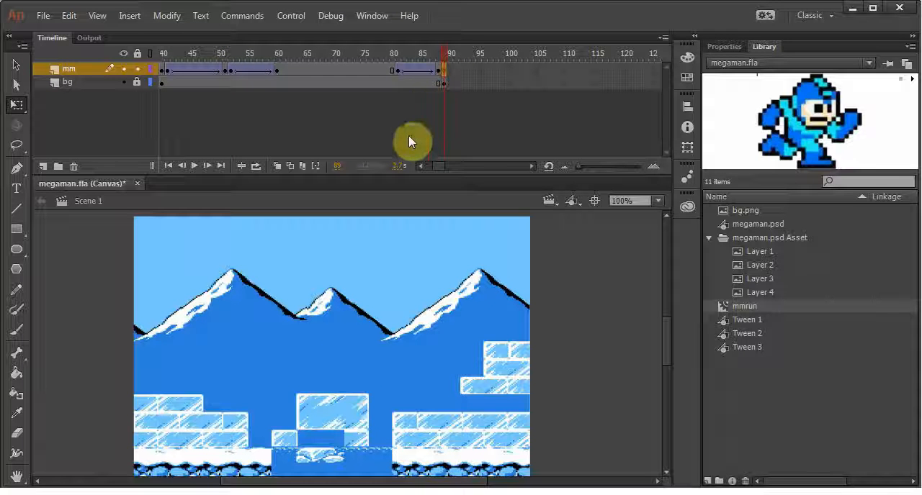
key(ctrl+v)
drag(355, 345, 497, 314)
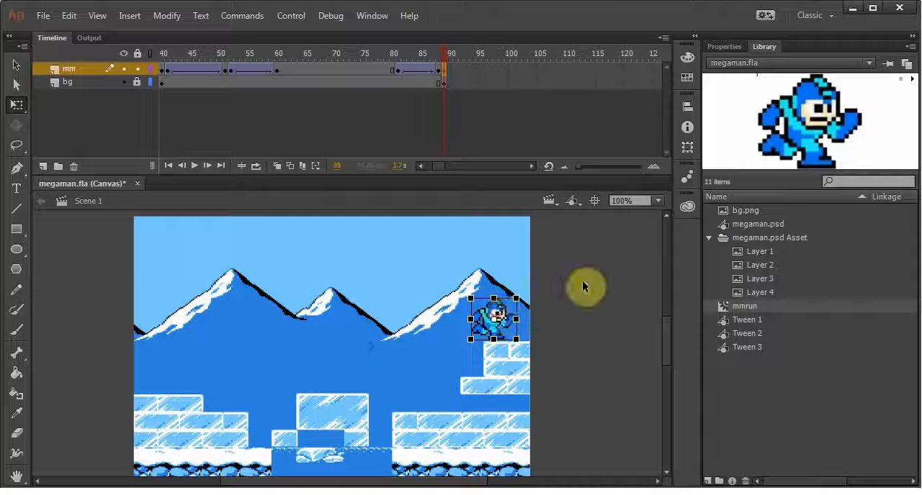
Nudge the frame 89 running sprite slightly left and add keyframes at frame 90 on both layers
drag(447, 52, 446, 75)
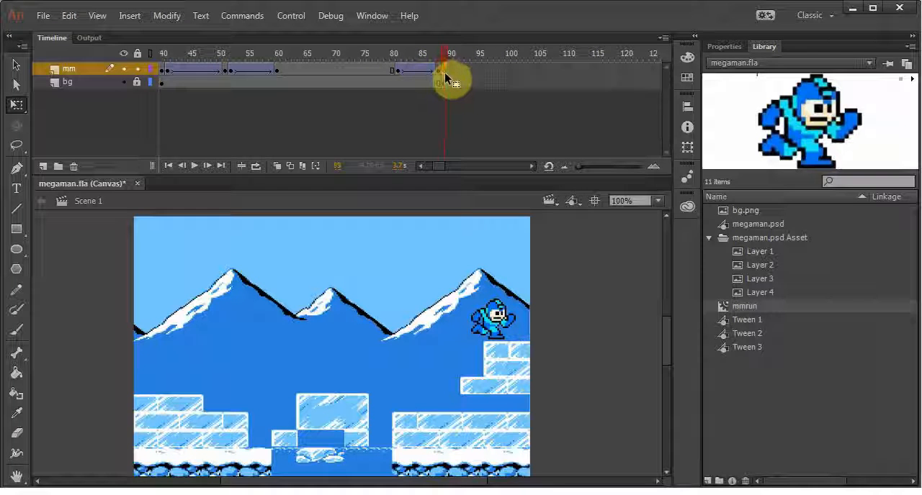
click(444, 72)
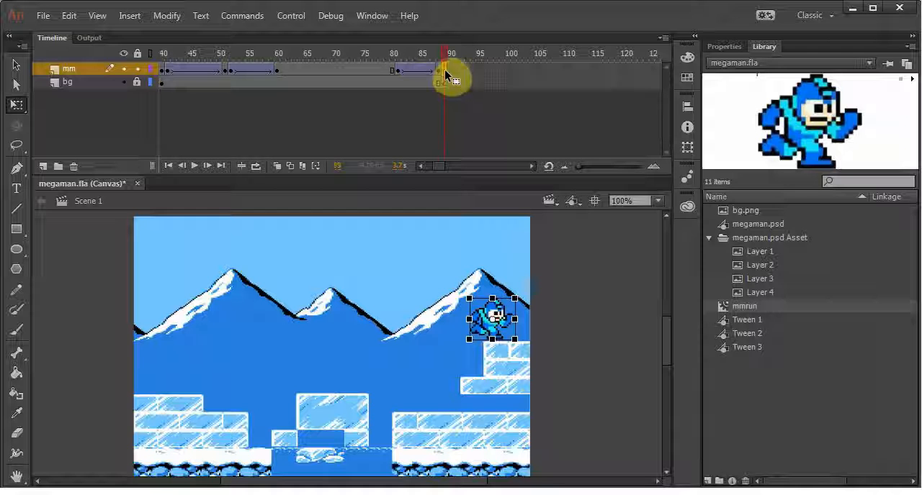
mouse_move(445, 69)
mouse_down()
mouse_move(354, 63)
mouse_move(449, 66)
mouse_move(444, 72)
mouse_up()
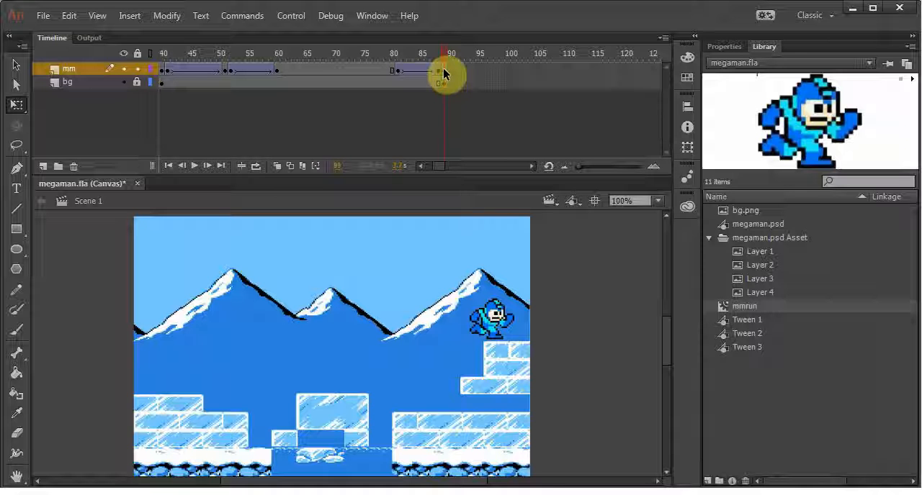
mouse_move(444, 73)
mouse_down()
mouse_move(451, 85)
mouse_move(408, 85)
mouse_move(418, 66)
mouse_move(407, 48)
mouse_move(441, 57)
mouse_move(442, 90)
mouse_move(456, 75)
mouse_move(446, 75)
mouse_up()
click(444, 74)
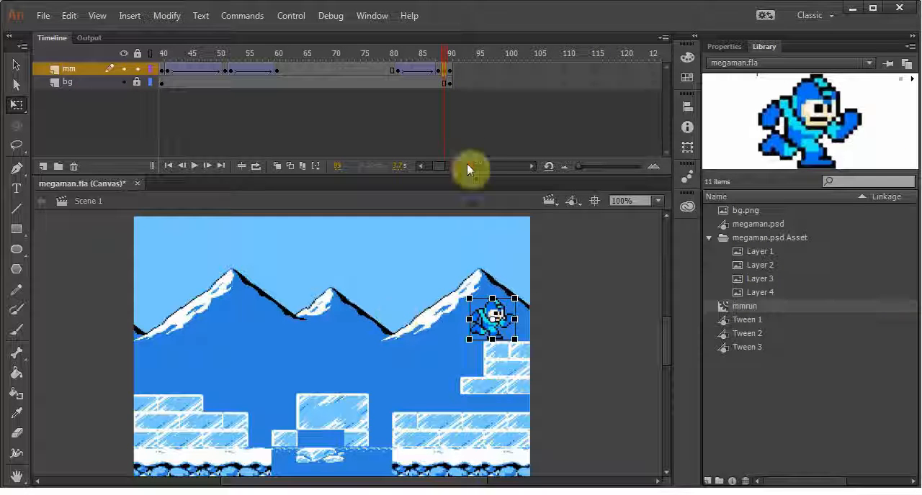
Extend the running sprite's hold from frame 89 so the following keyframe on both layers sits at frame 106
click(443, 54)
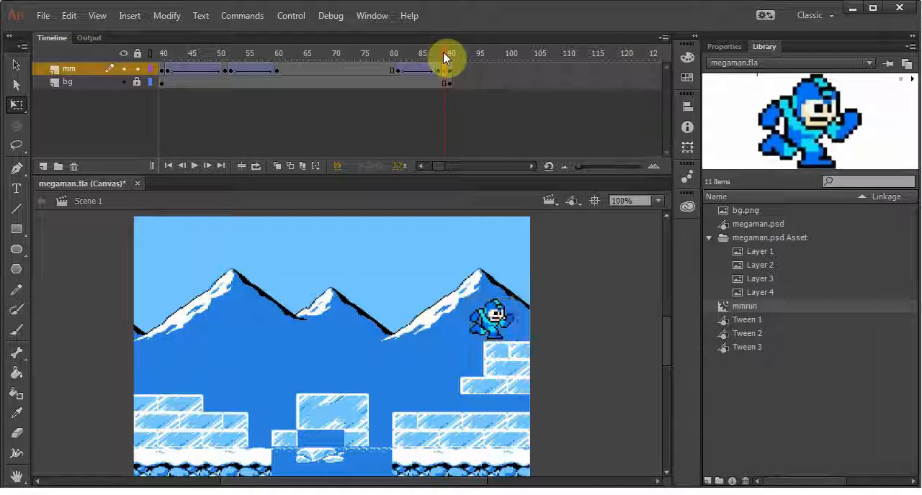
key(F5)
key(F5)
key(F5)
key(F5)
key(F5)
key(F5)
key(F5)
key(F5)
key(F5)
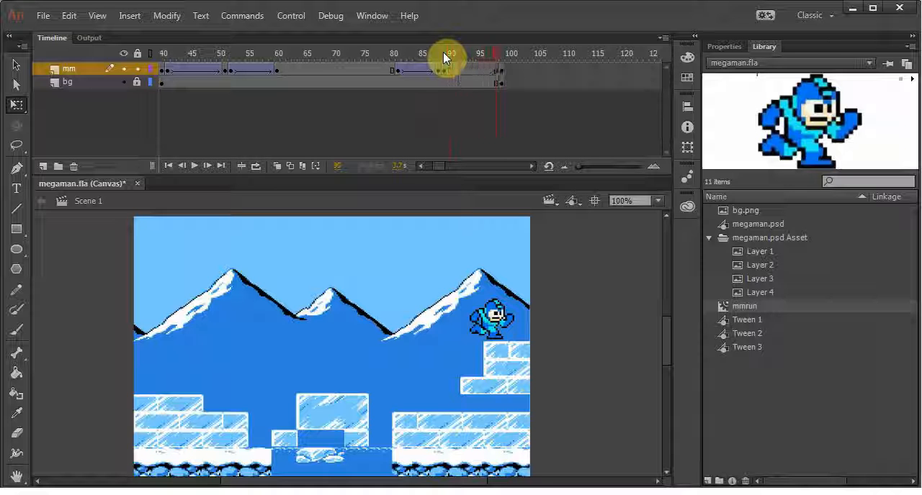
key(F5)
key(F5)
key(F5)
key(F5)
key(F5)
key(F5)
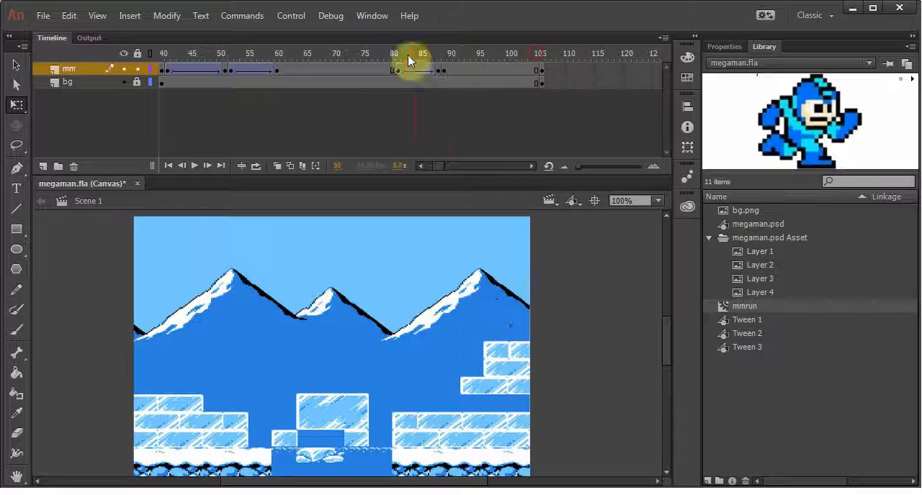
Scrub through the landing and lengthen the hold further so the following keyframe on both layers sits at frame 112
drag(408, 60, 527, 64)
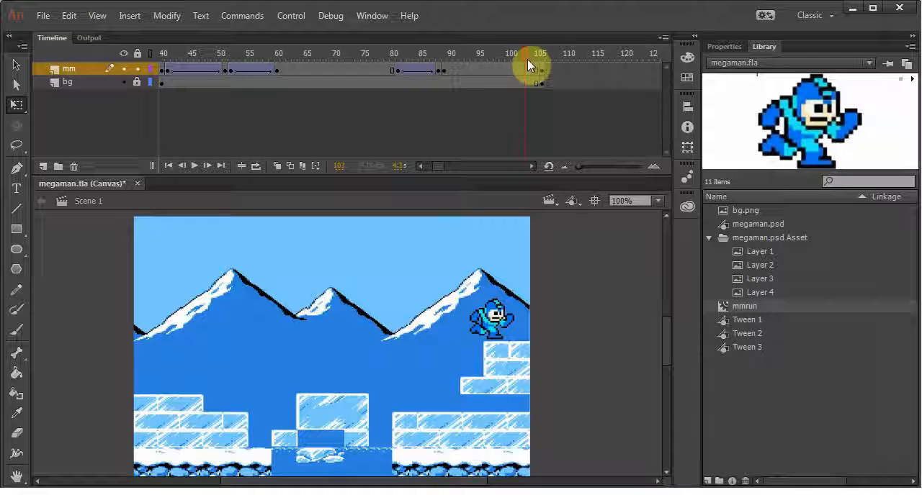
click(484, 55)
key(F5)
key(F5)
key(F5)
key(F5)
key(F5)
key(F5)
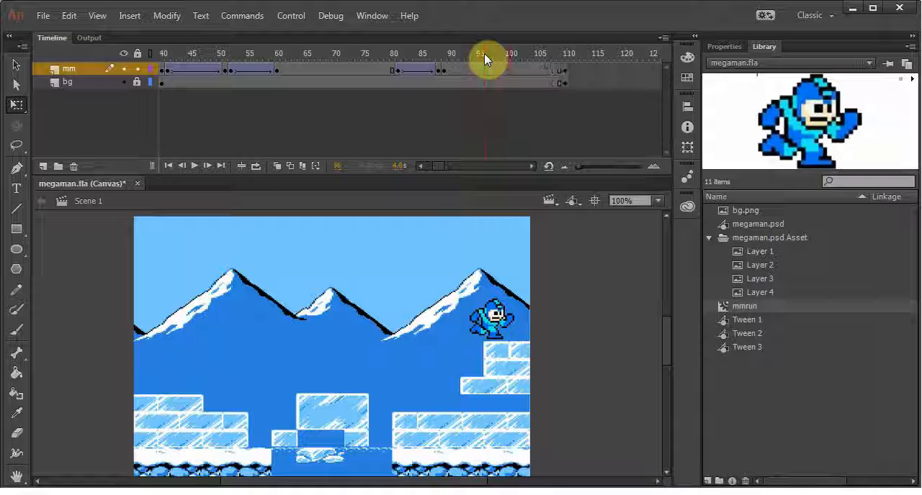
click(524, 58)
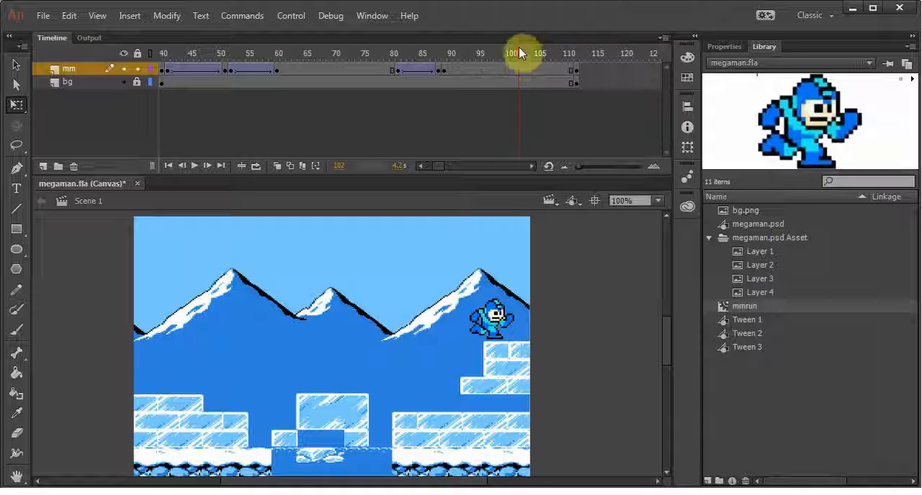
Insert a keyframe at mm frame 117 and extend the bg layer to the same frame
click(607, 70)
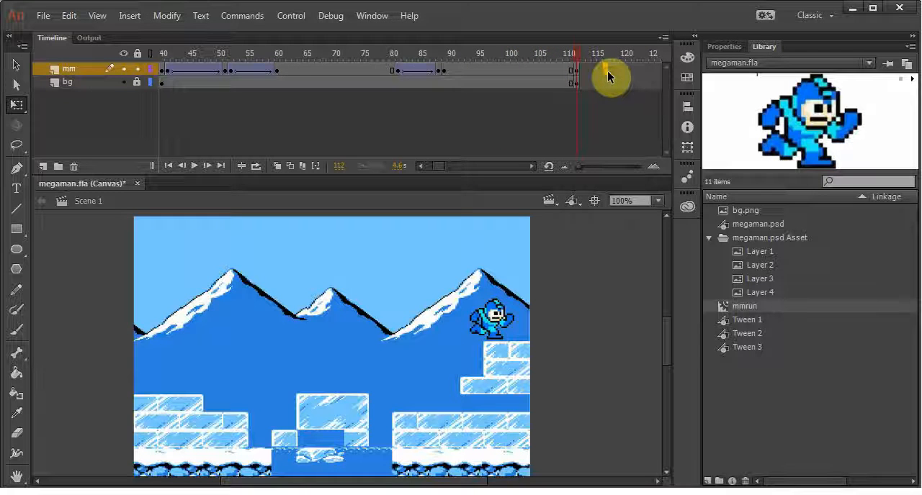
key(F6)
click(607, 84)
key(F5)
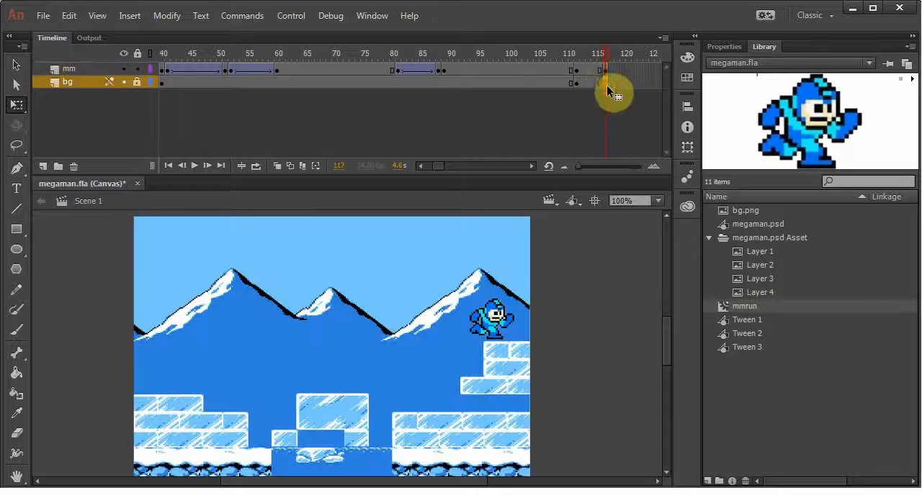
Create a classic tween on mm between frames 112 and 117, moving the frame 117 sprite off the stage's right edge
right_click(587, 73)
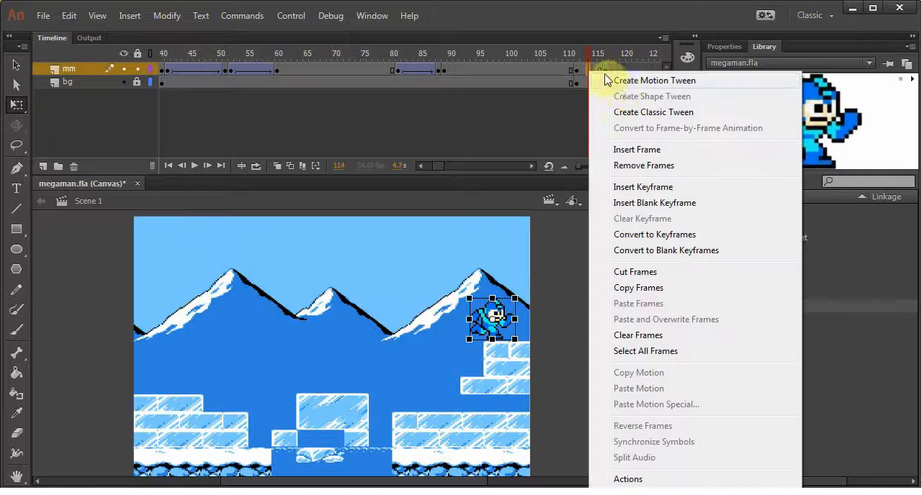
click(622, 112)
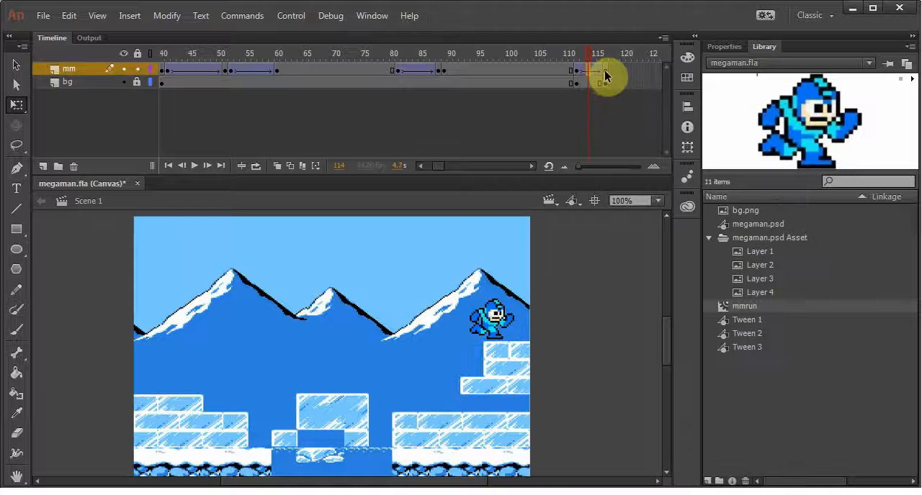
drag(484, 314, 600, 314)
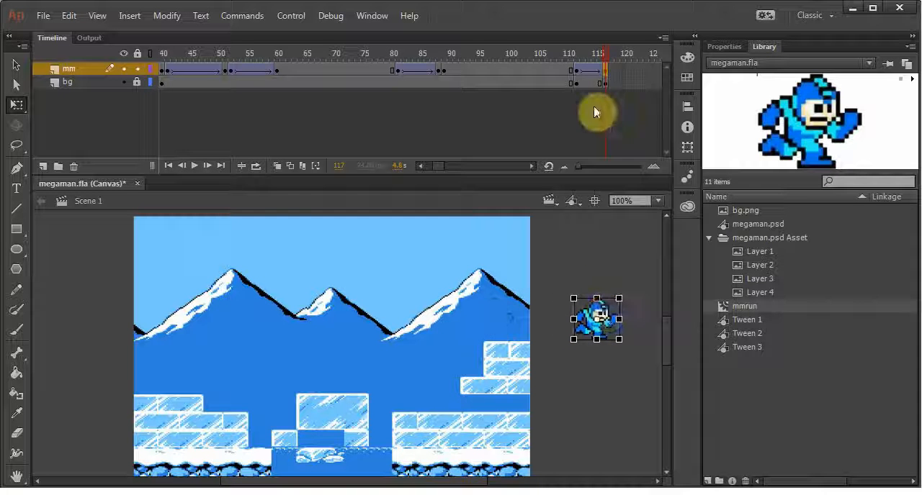
Lengthen the sprite's exit tween so both layers end at frame 120, and play the animation from around frame 50
mouse_move(608, 61)
mouse_down()
mouse_move(524, 66)
mouse_move(597, 68)
mouse_up()
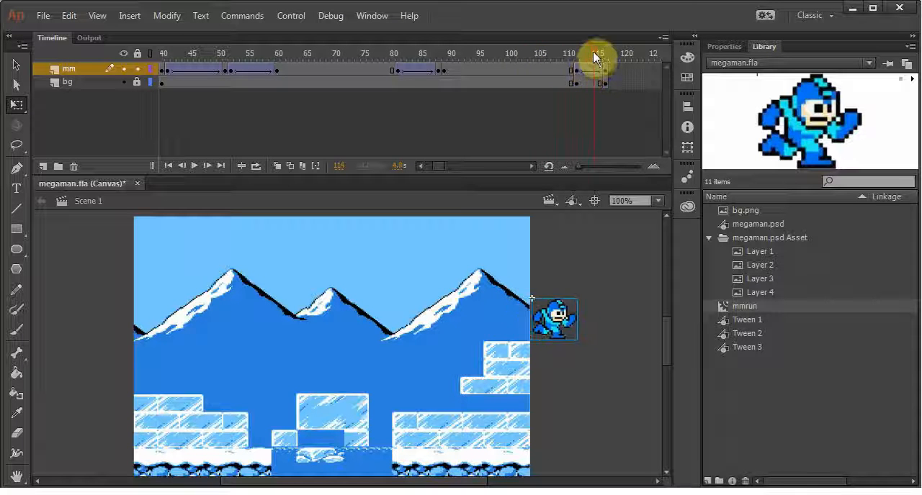
key(F5)
key(F5)
key(F5)
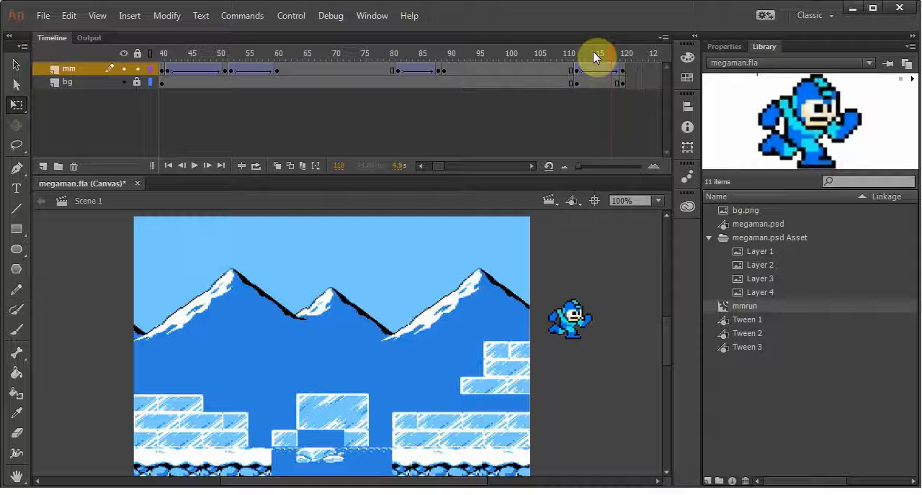
drag(607, 52, 215, 52)
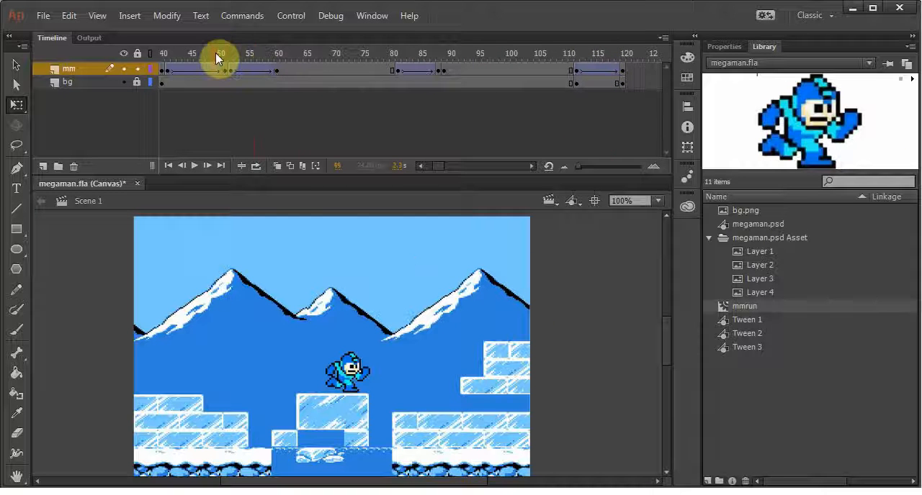
key(Return)
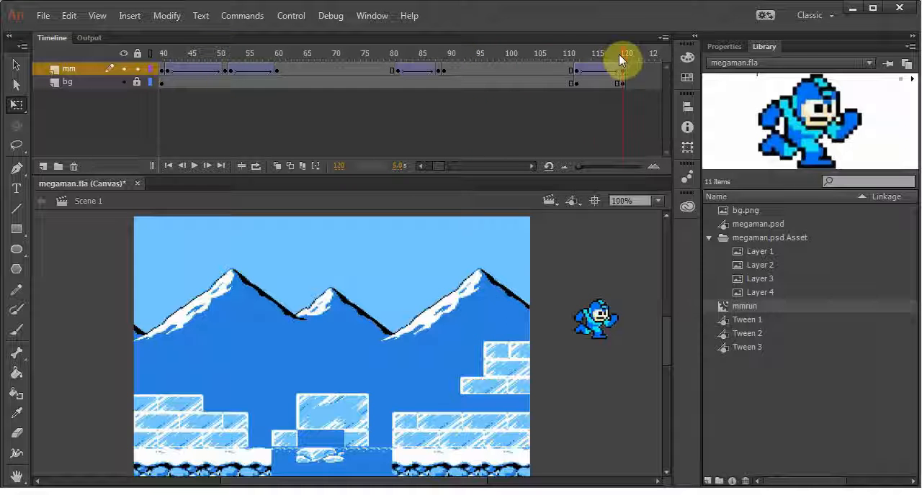
Remove three frames from the exit tween so both layers end at frame 117
drag(618, 53, 589, 47)
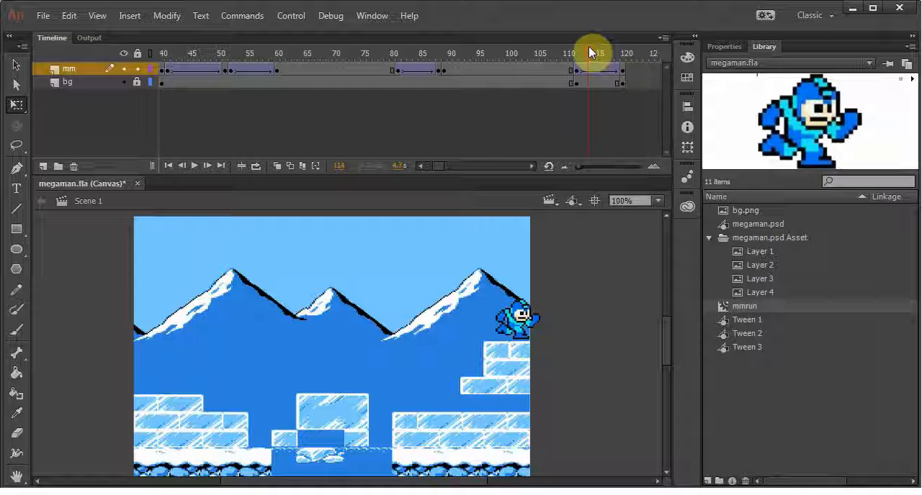
key(shift+F5)
key(shift+F5)
key(shift+F5)
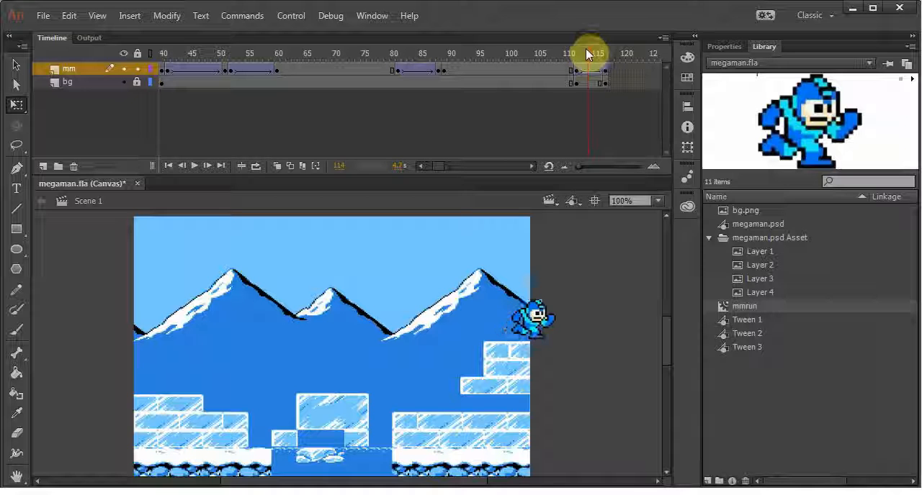
Remove three frames from the second jump's ascent tween so it ends at frame 57, and play the animation
drag(586, 50, 242, 52)
key(shift+F5)
key(shift+F5)
key(shift+F5)
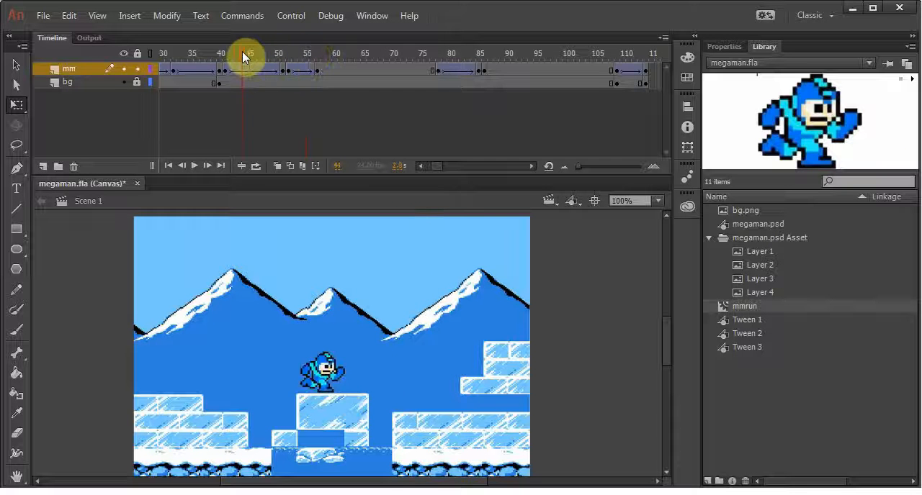
key(Return)
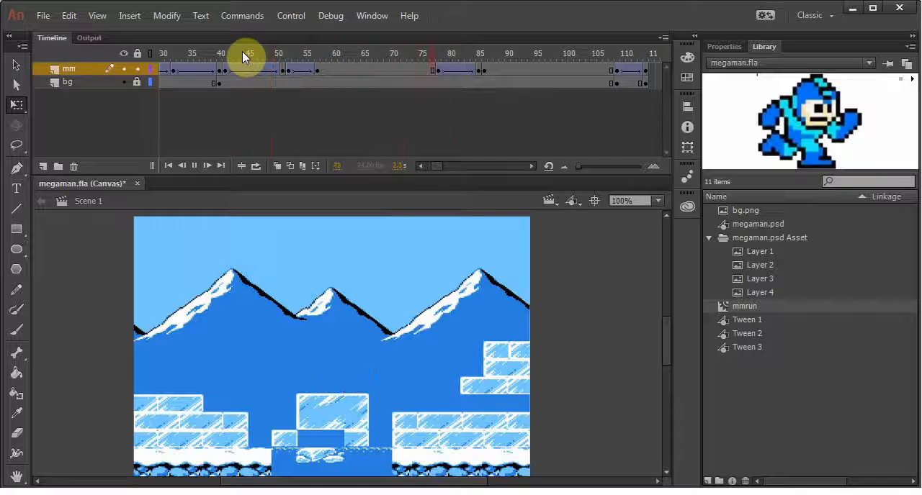
Restore the ascent tween's end to frame 60 and preview the jump through the sprite's exit
click(298, 55)
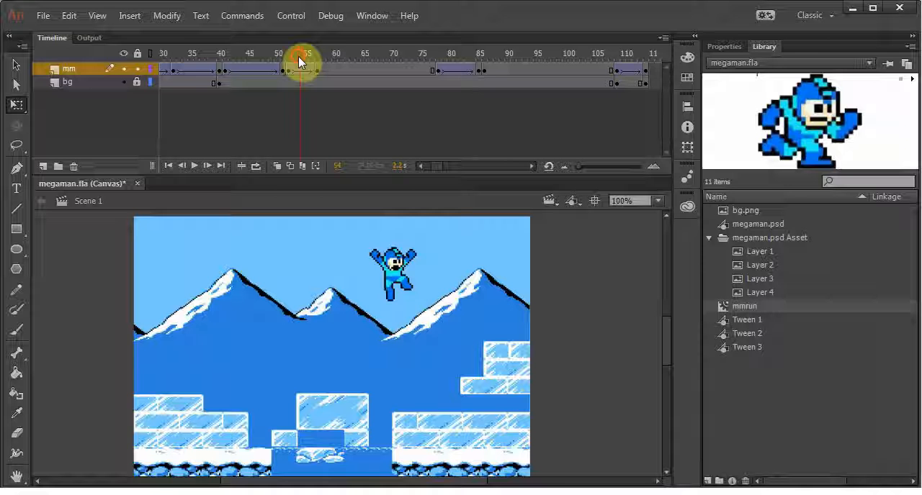
drag(298, 57, 272, 47)
key(Return)
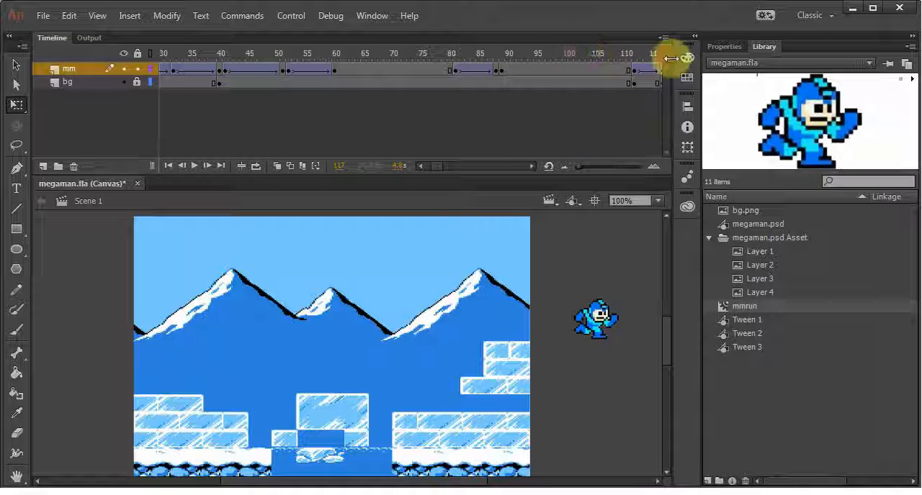
At frame 100, lengthen the running sprite's hold so the exit tween starts at frame 117, and scrub back to the jump
click(566, 48)
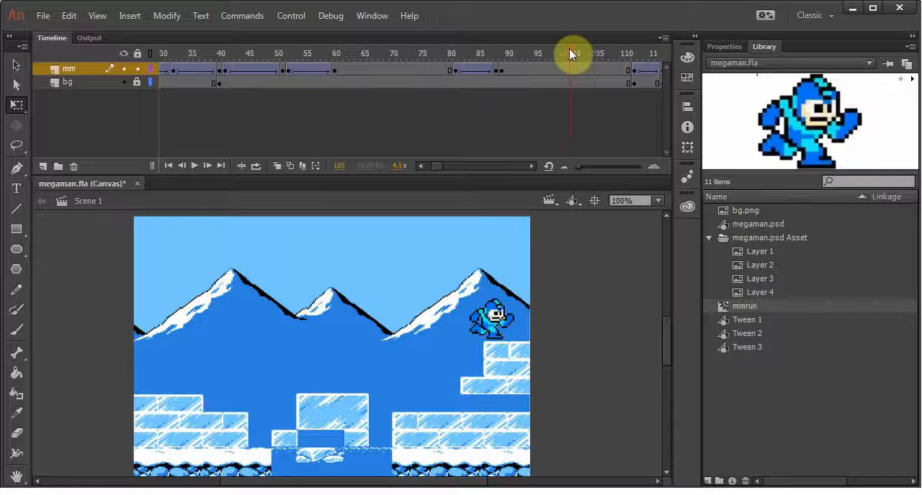
drag(565, 48, 287, 54)
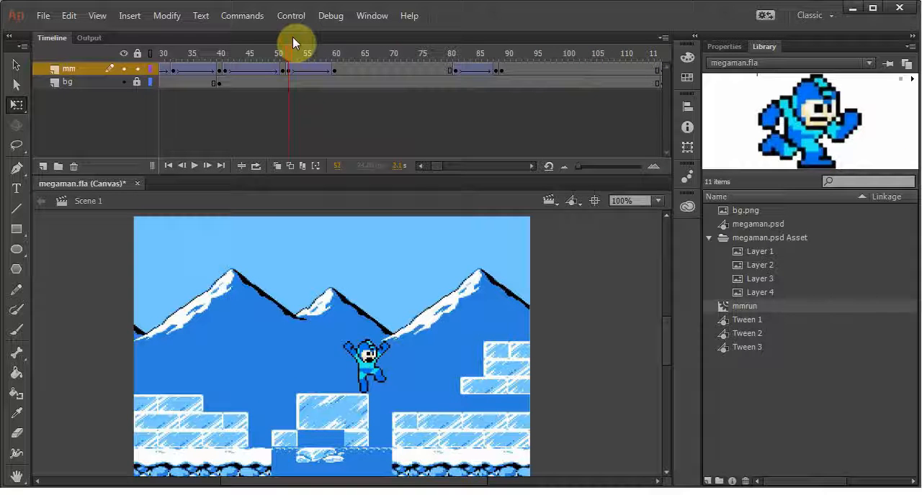
Play the animation through the sprite's exit, scrub back to frame 109, and review the run cycle inside the mmrun symbol
key(Return)
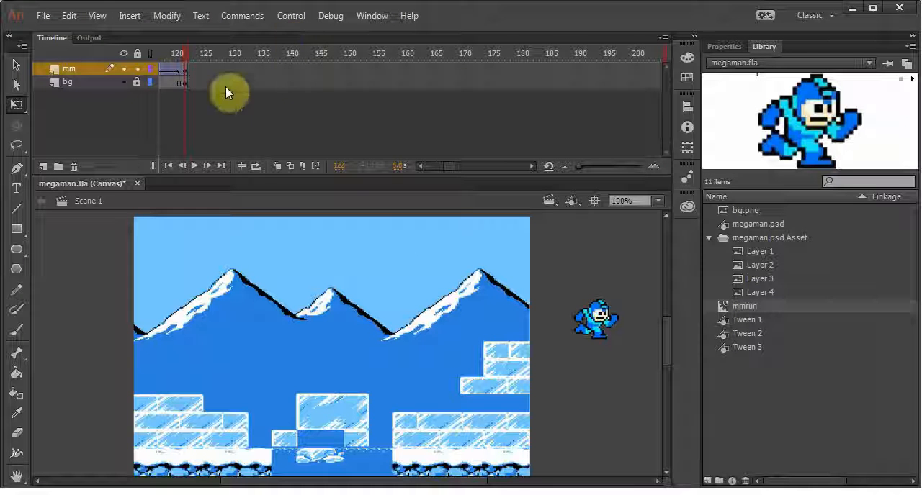
drag(180, 58, 513, 62)
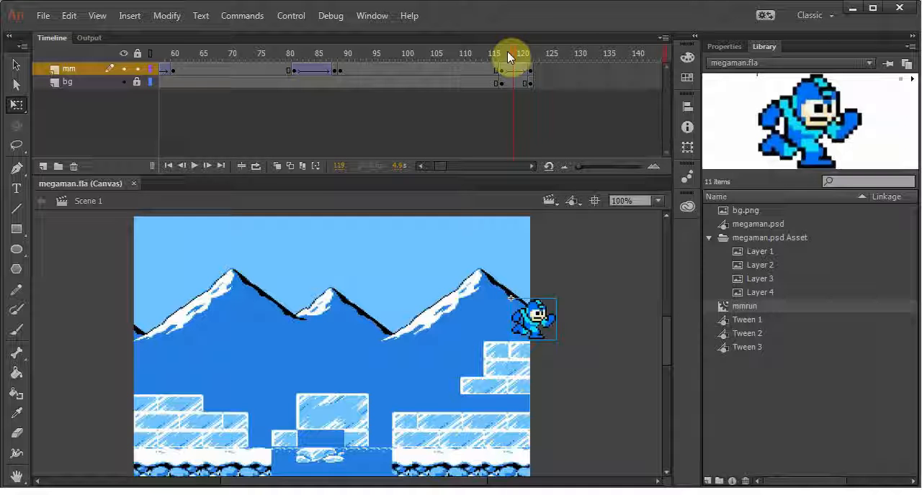
click(911, 79)
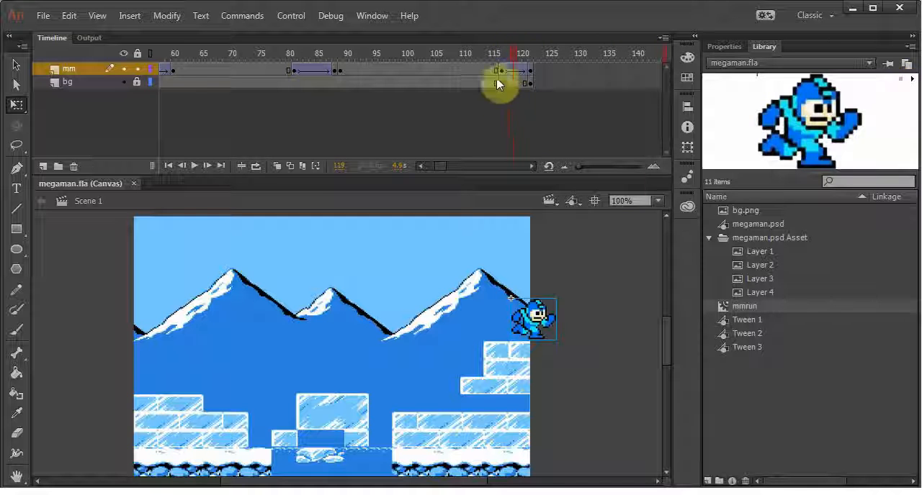
drag(511, 50, 453, 57)
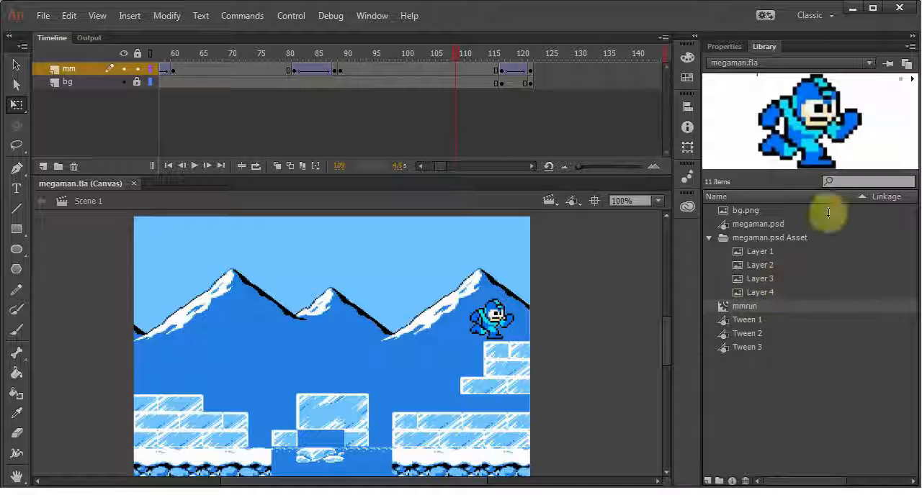
double_click(722, 304)
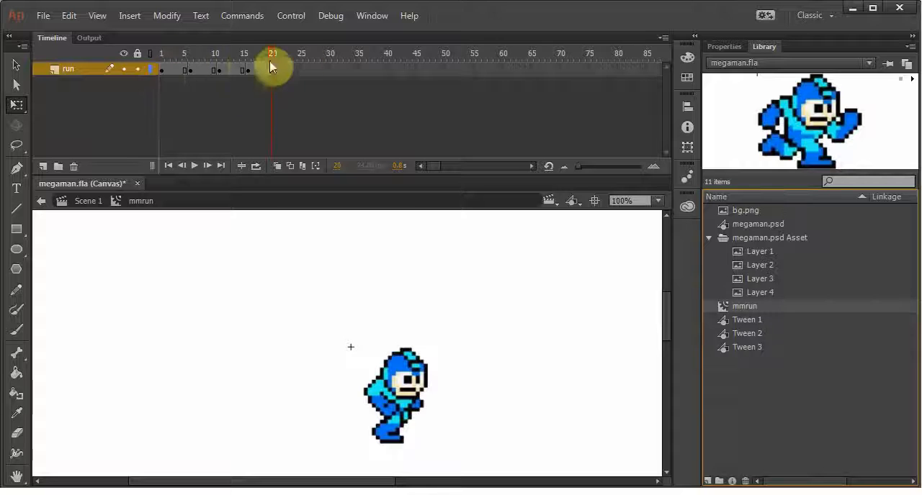
click(80, 203)
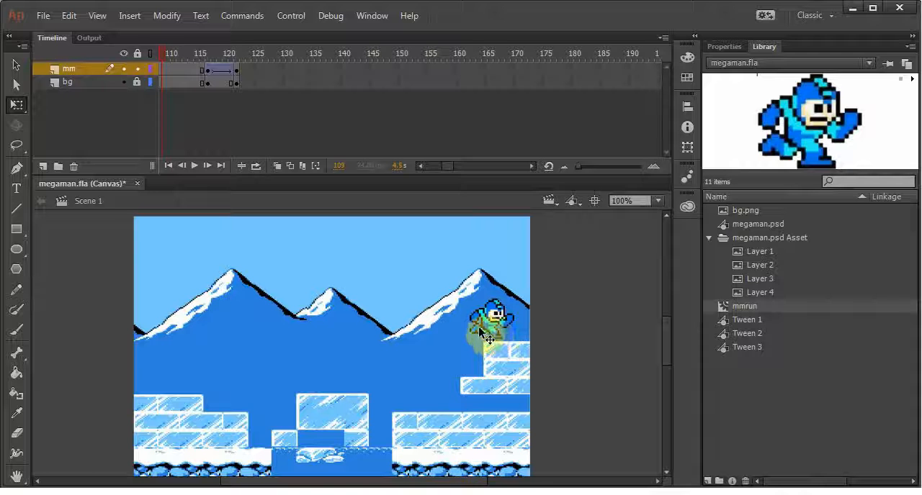
Save the document and play the scene from frame 1 through the sprite's exit
key(ctrl+s)
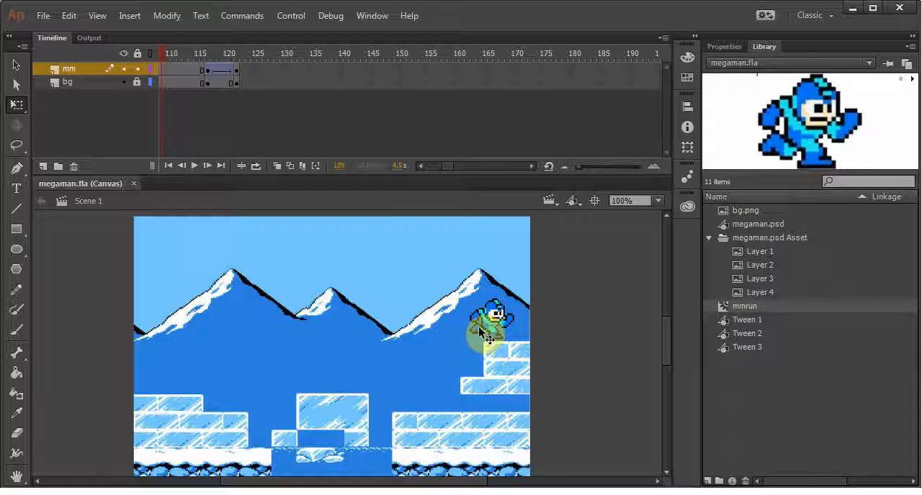
drag(162, 54, 50, 68)
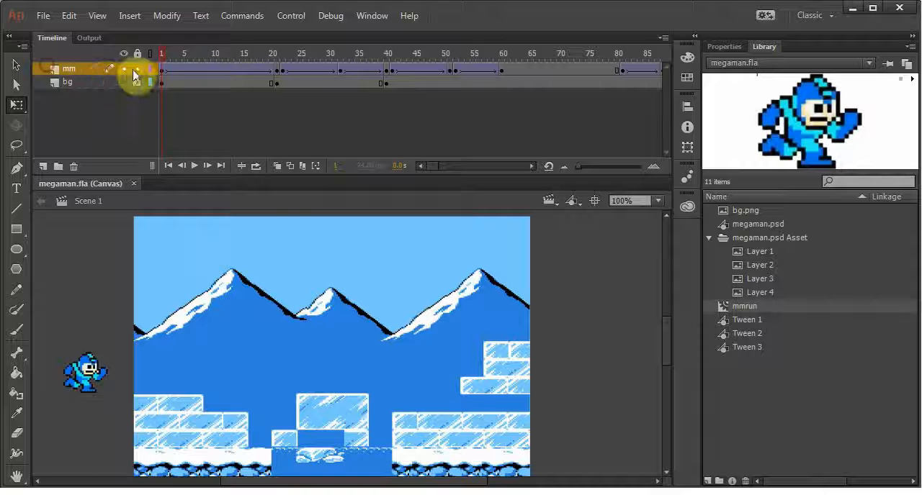
key(Return)
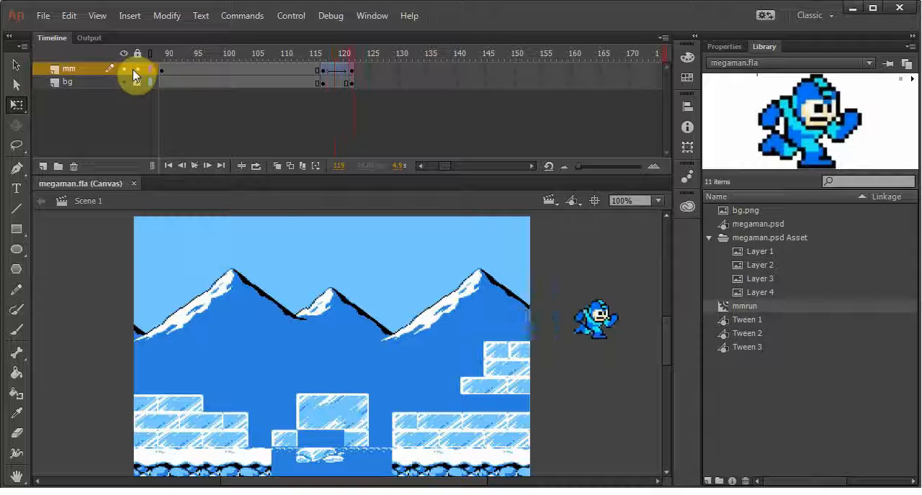
Look at megaman.fla in the mm project folder in Windows Explorer and return to Animate
click(494, 488)
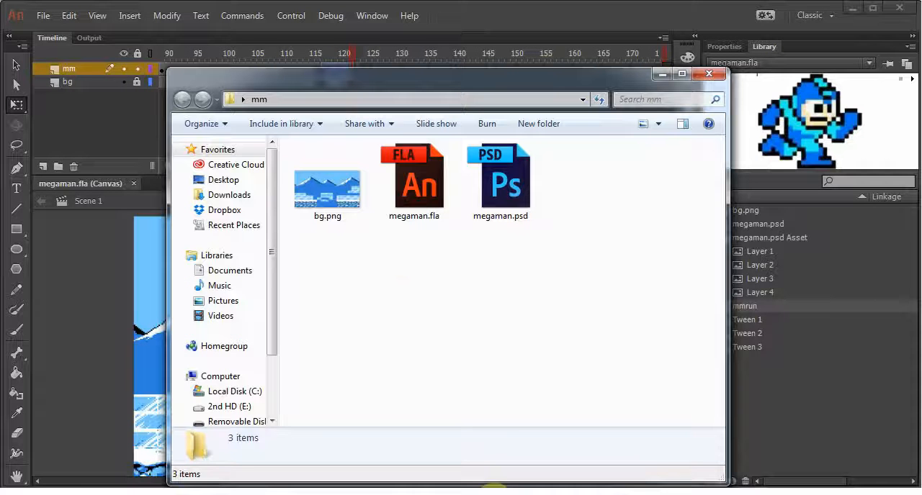
click(449, 216)
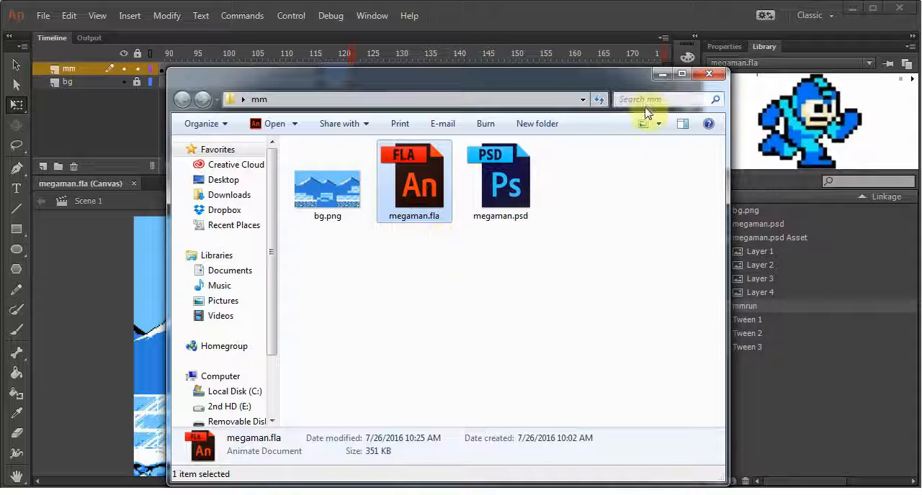
click(662, 73)
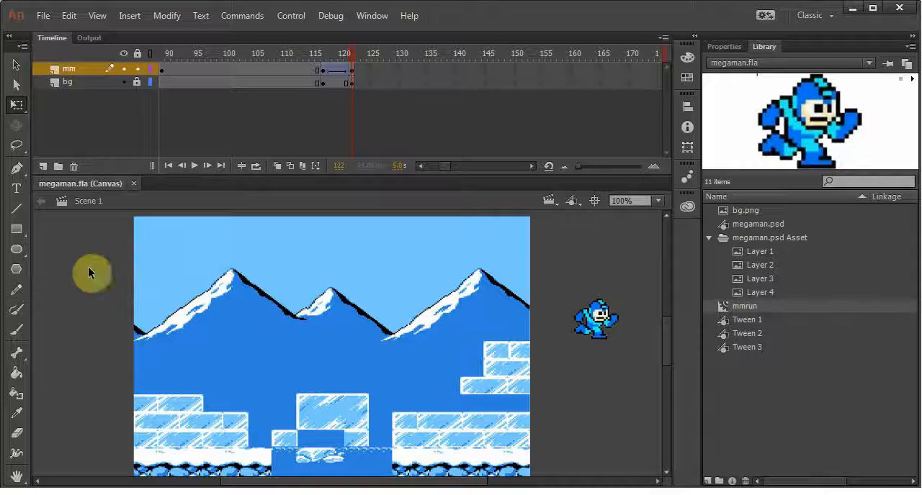
Test the movie in the browser, close the preview and return to Animate
key(ctrl+Return)
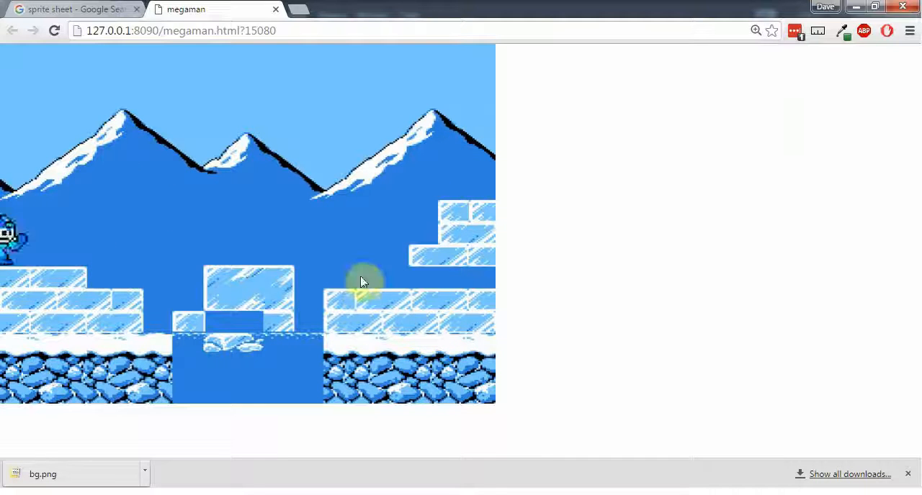
click(276, 10)
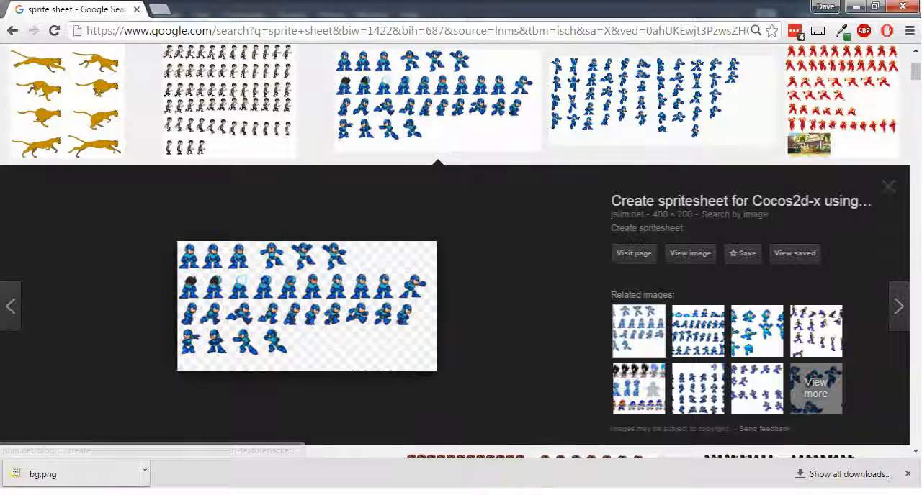
click(550, 494)
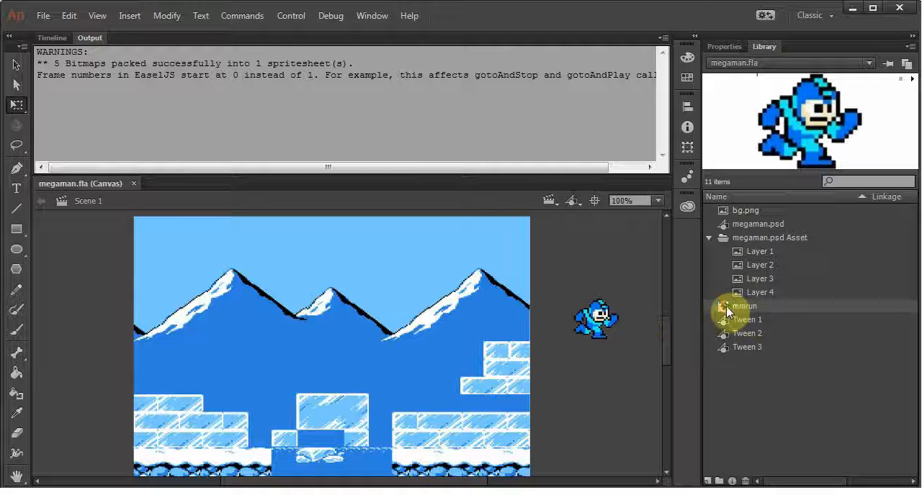
In the mmrun symbol, remove one frame from each pose so every pose of the run cycle lasts four frames
double_click(727, 306)
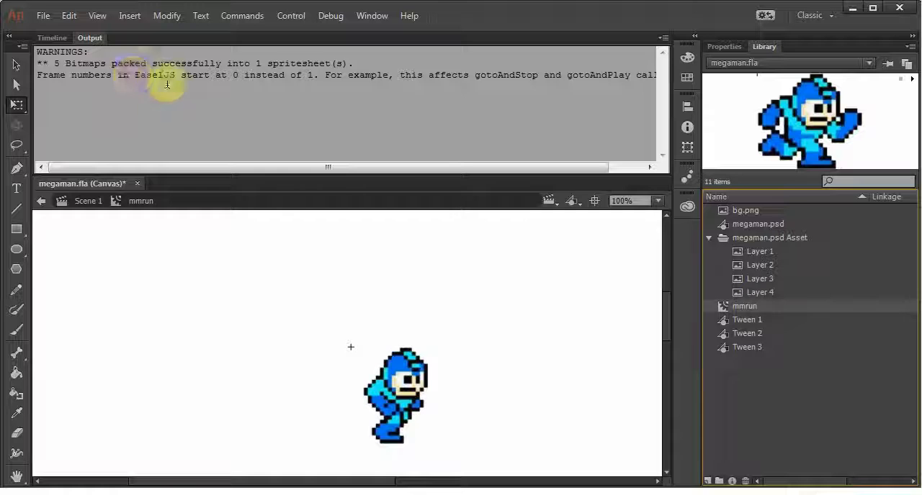
click(47, 37)
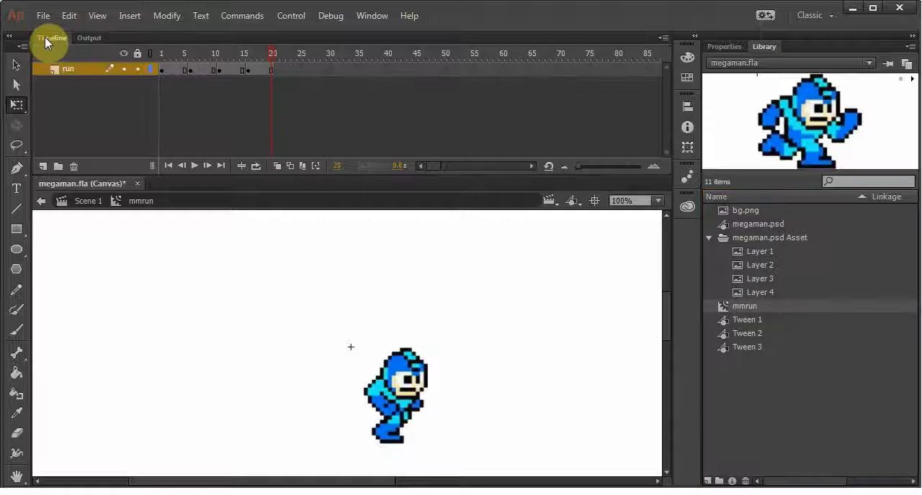
click(173, 54)
key(shift+F5)
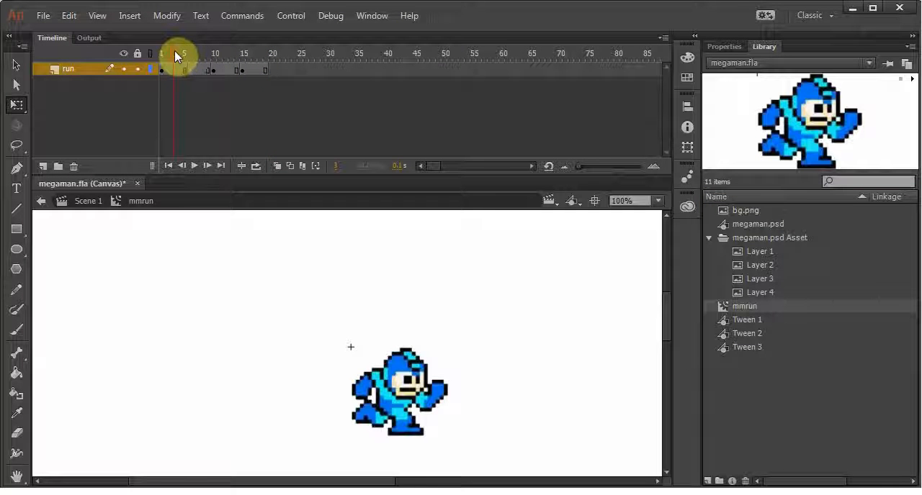
drag(175, 51, 240, 49)
key(shift+F5)
key(shift+F5)
key(shift+F5)
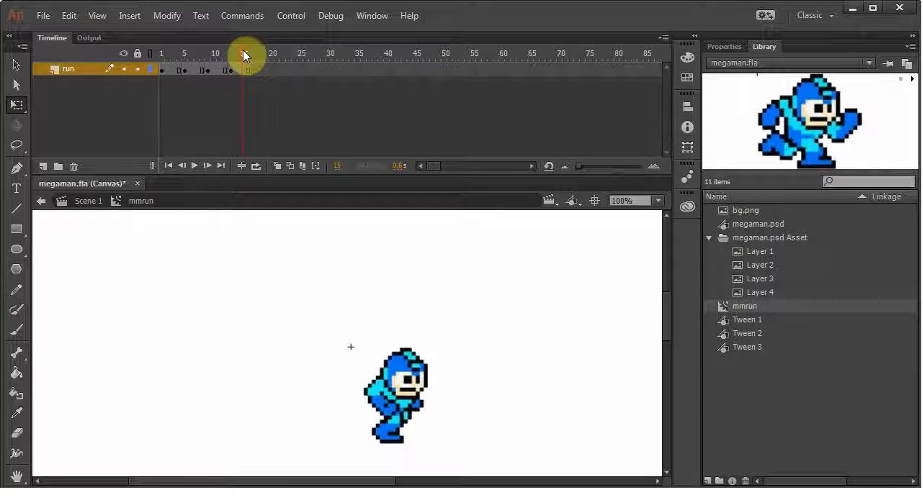
Test the movie with the faster run cycle in the browser, close the preview and bring back the symbol's timeline
key(ctrl+Return)
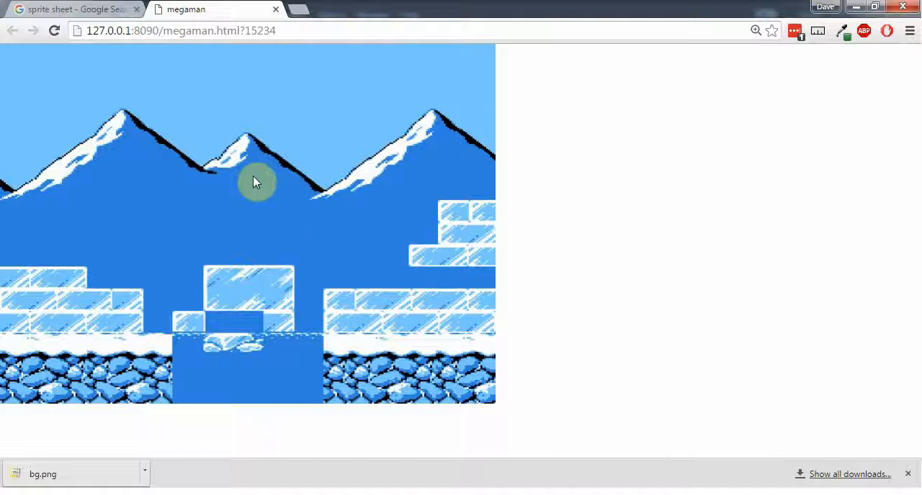
click(276, 9)
click(557, 490)
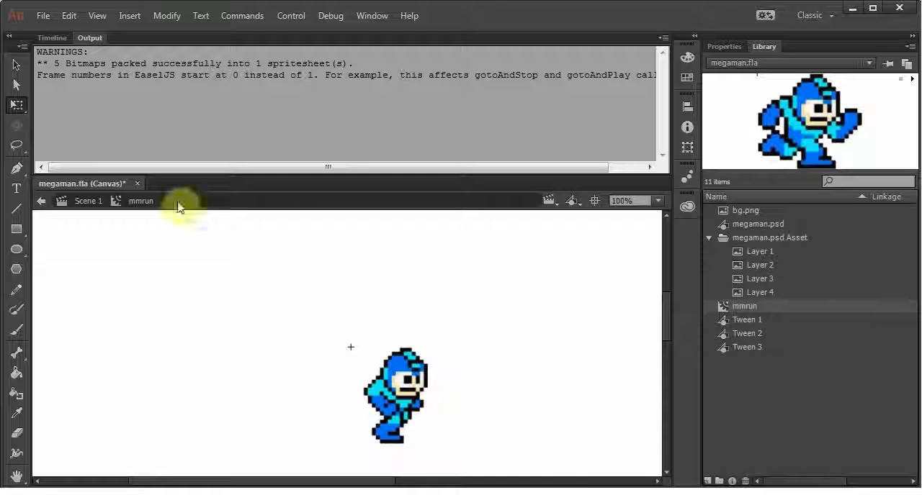
click(52, 37)
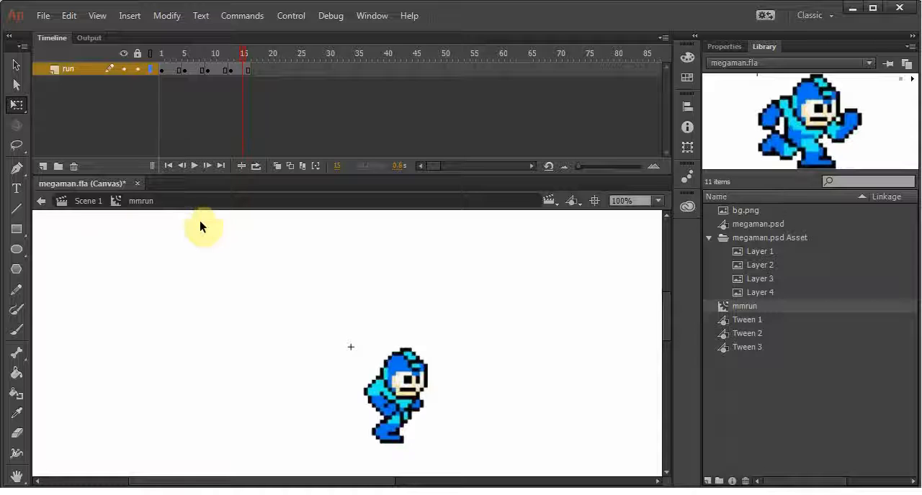
In Scene 1, retime the sprite's opening run-in on both layers so its tween ends at frame 35
click(89, 203)
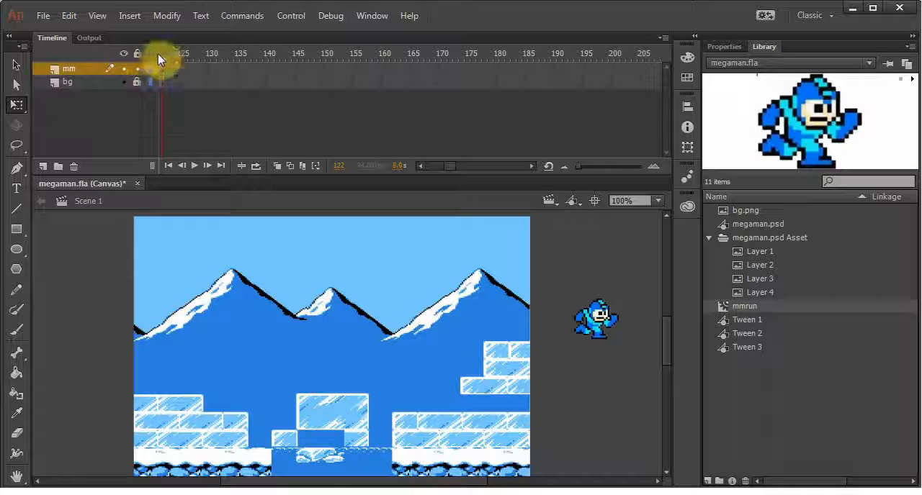
key(Return)
click(204, 57)
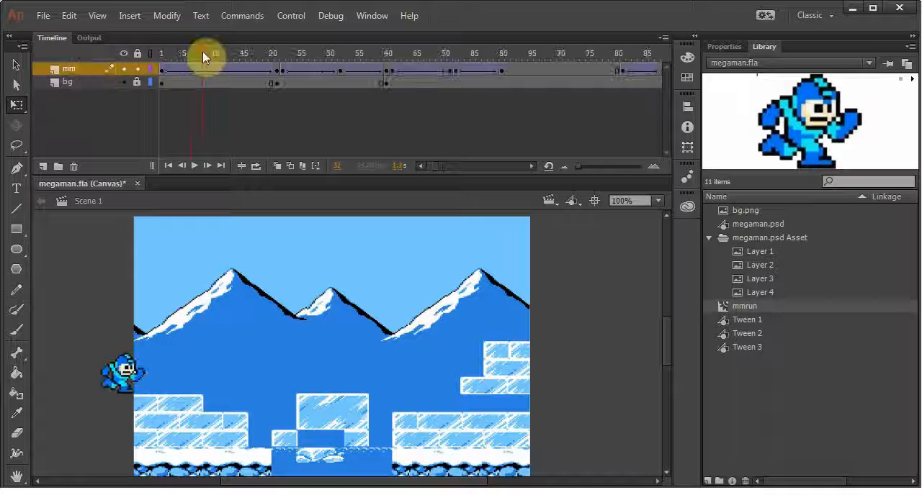
key(shift+F5)
key(shift+F5)
key(shift+F5)
key(shift+F5)
key(shift+F5)
key(shift+F5)
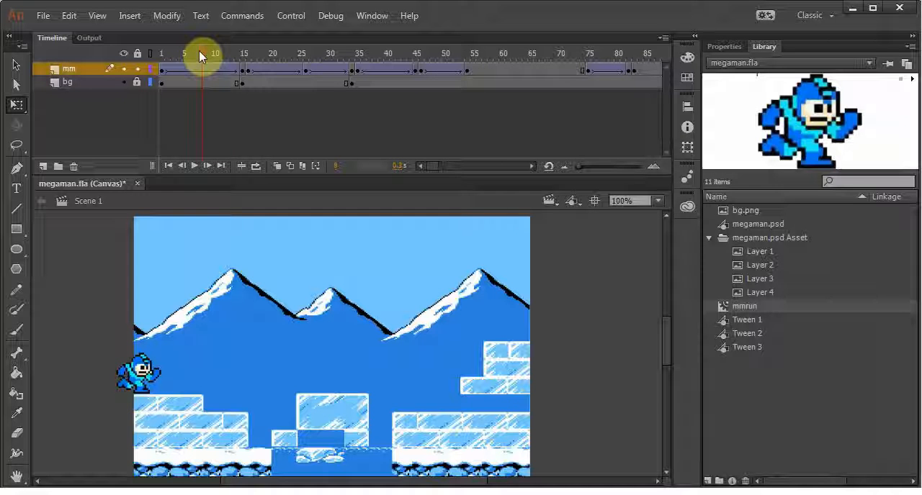
key(F5)
key(F5)
key(F5)
key(F5)
key(F5)
key(F5)
key(F5)
key(F5)
key(F5)
key(F5)
key(F5)
key(F5)
key(F5)
key(F5)
key(F5)
key(F5)
key(F5)
key(F5)
key(F5)
key(F5)
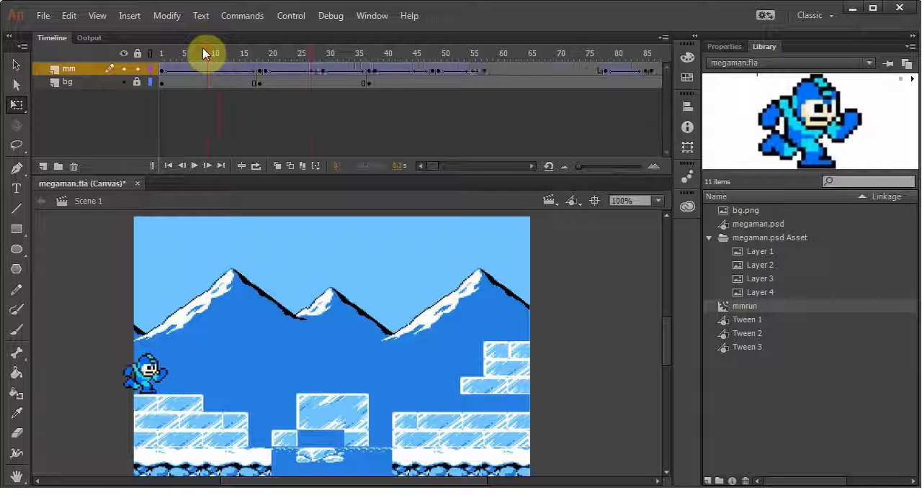
Rewind to frame 1 and play the run-in, stopping at frame 50 during the first jump
drag(319, 54, 142, 49)
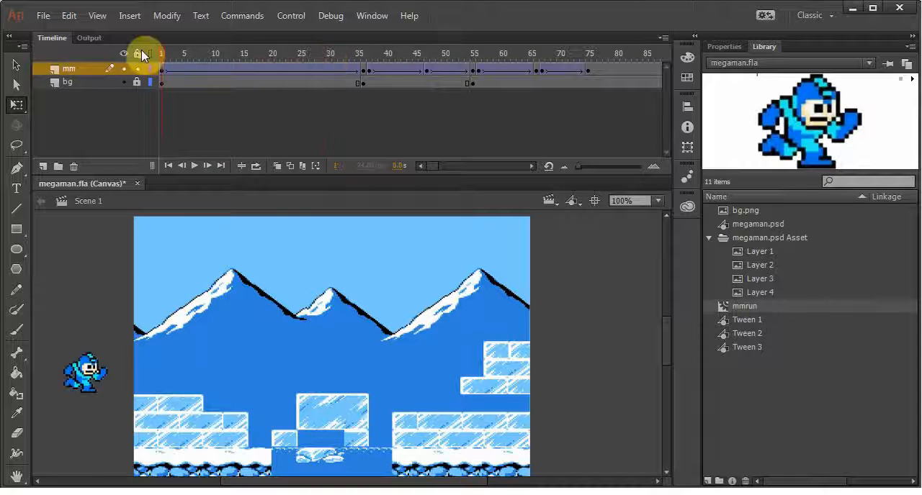
key(Return)
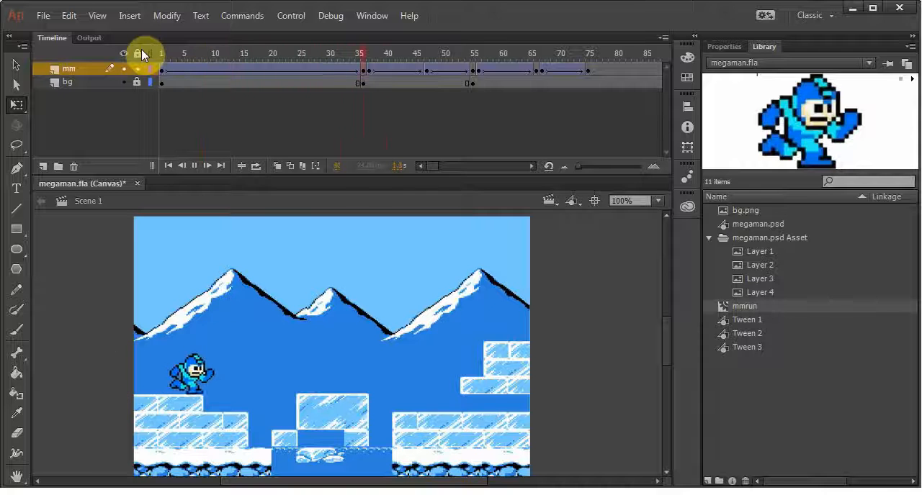
key(Return)
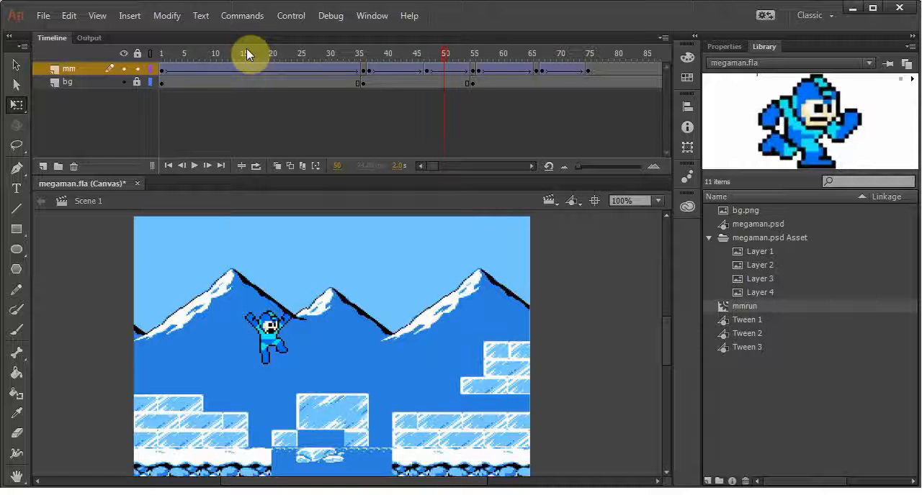
Remove five frames from the opening run-in tween so its last frame is 30 on both layers
click(246, 49)
key(shift+F5)
key(shift+F5)
key(shift+F5)
Remove two frames from the first jump's ascent and add three frames to the second jump's ascent so it ends at frame 71
key(shift+F5)
key(shift+F5)
drag(247, 48, 530, 60)
key(shift+F5)
key(shift+F5)
key(F5)
key(F5)
key(F5)
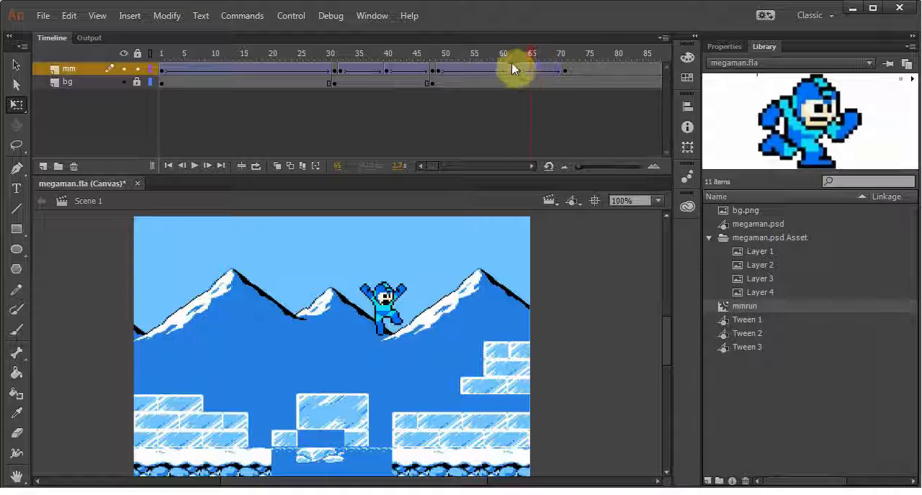
Test the movie in the browser and inspect the exported megaman.html, megaman.js and images folder in the mm project folder
key(ctrl+Return)
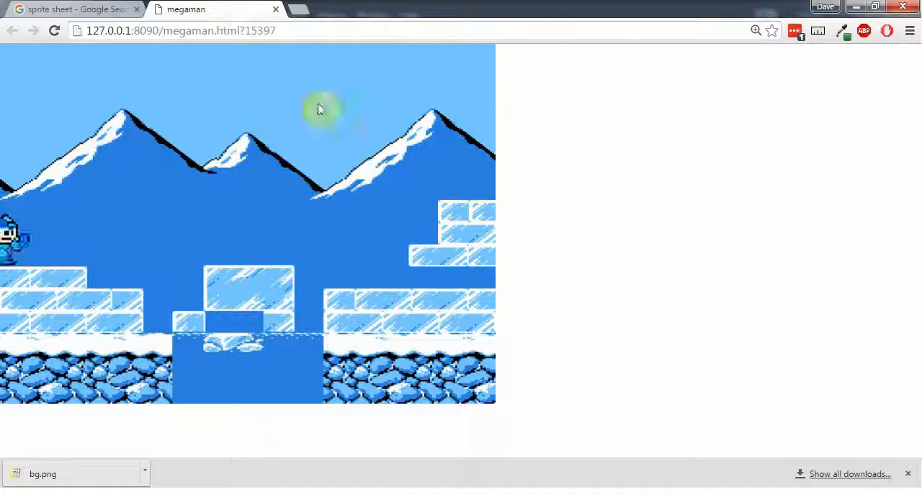
click(523, 493)
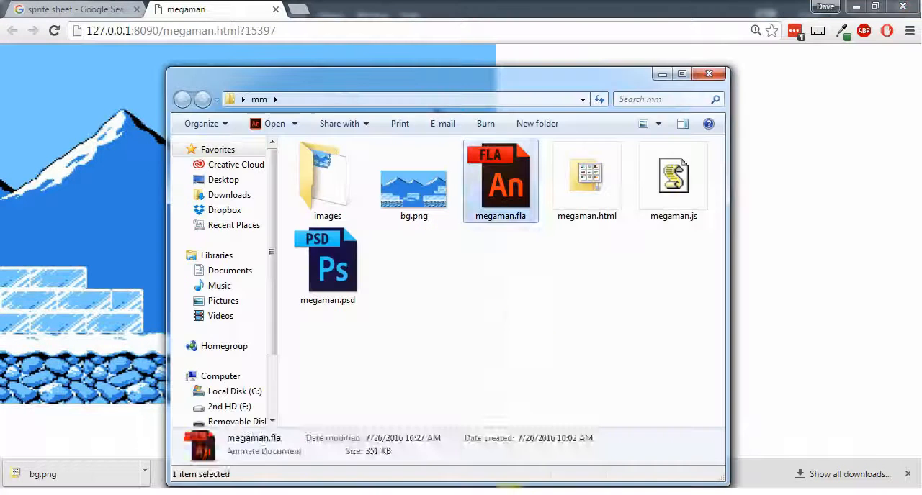
click(581, 182)
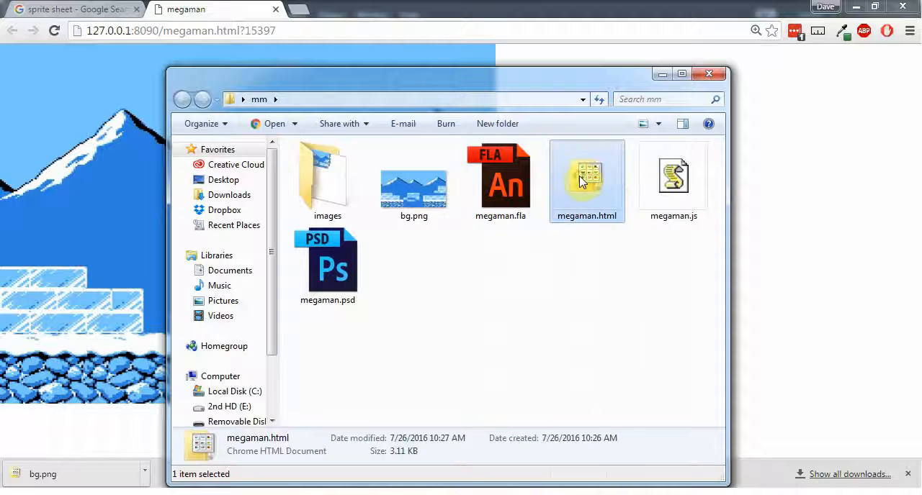
click(673, 177)
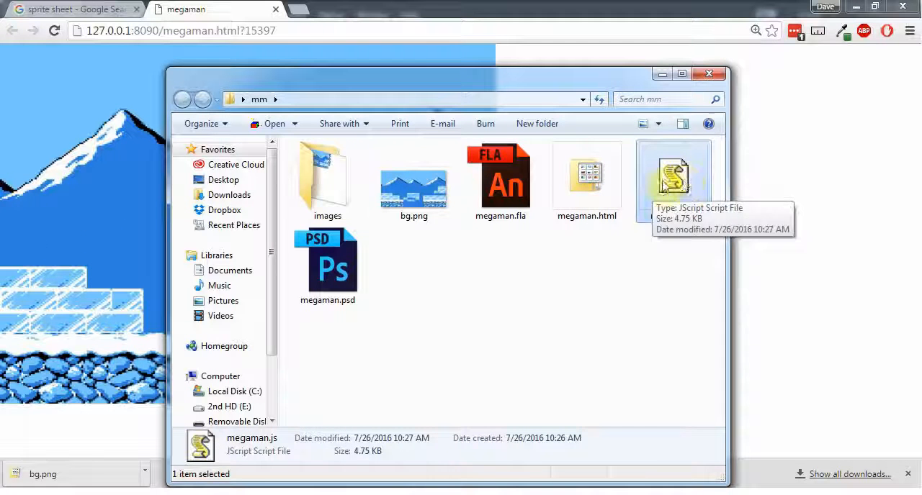
click(324, 187)
double_click(324, 187)
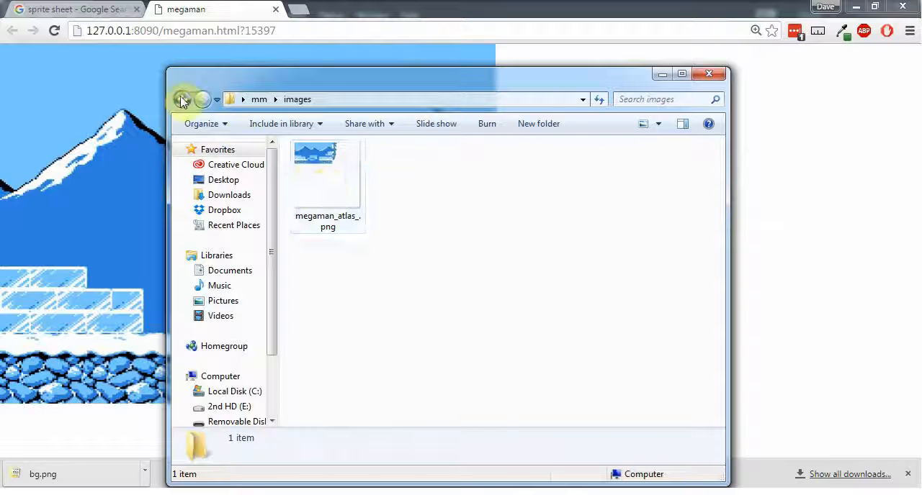
Check the exported atlas image in the images folder and return to the mm project folder
click(181, 99)
double_click(345, 192)
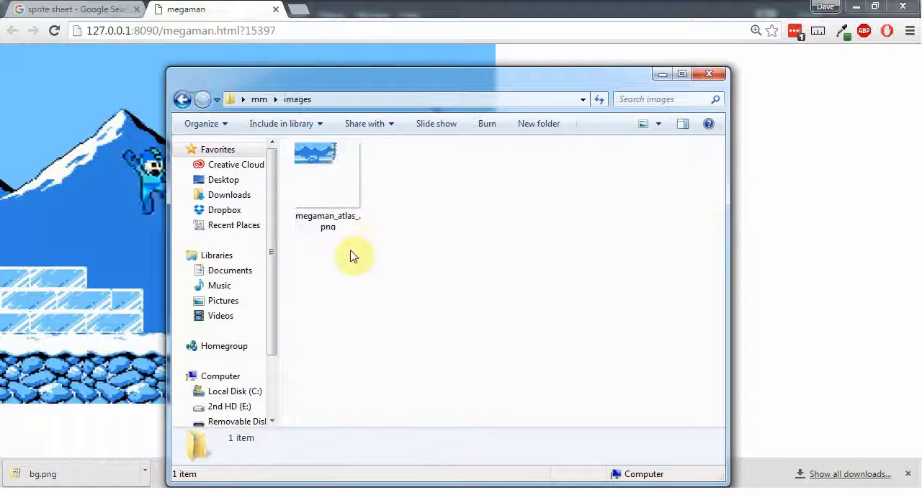
click(183, 99)
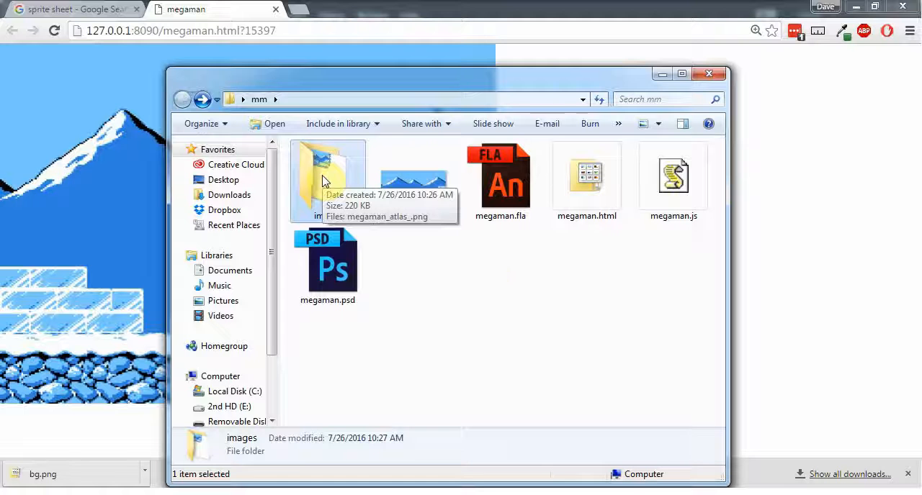
click(484, 274)
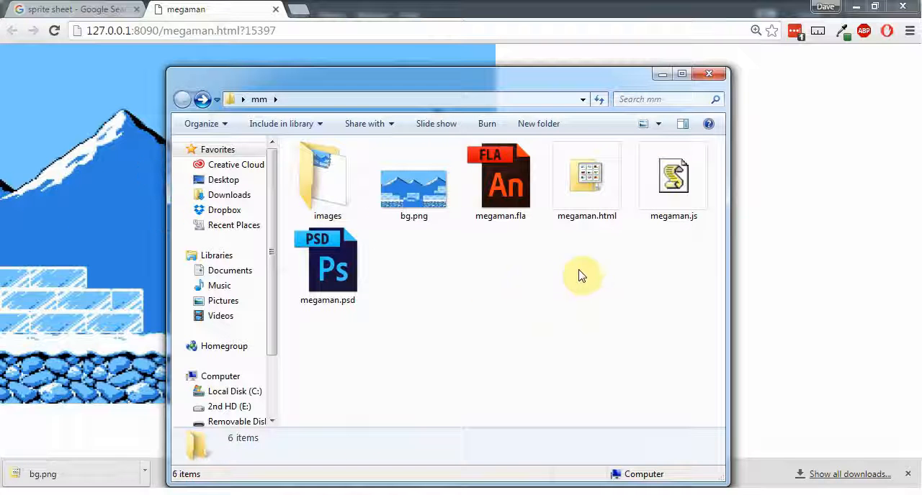
Select the exported megaman.html, megaman.js and images folder one at a time in the mm folder to review the published files
drag(574, 259, 604, 188)
drag(655, 252, 684, 193)
click(328, 179)
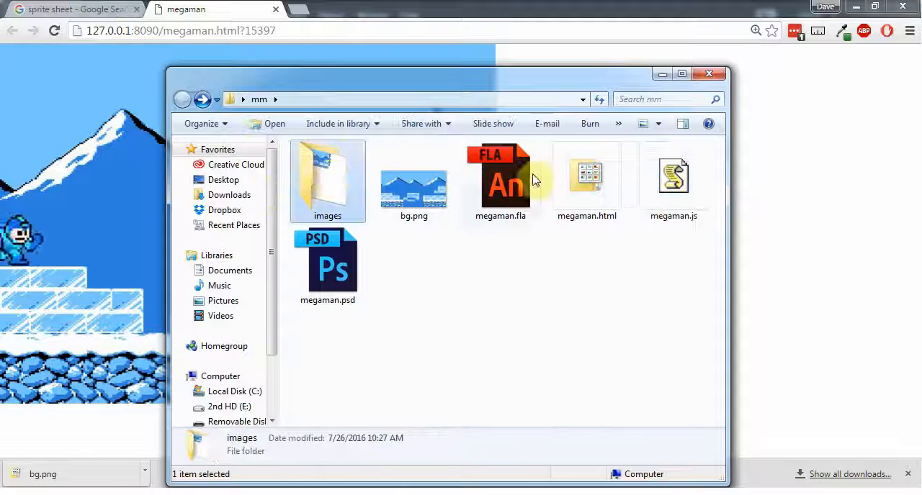
click(569, 178)
click(670, 184)
click(587, 178)
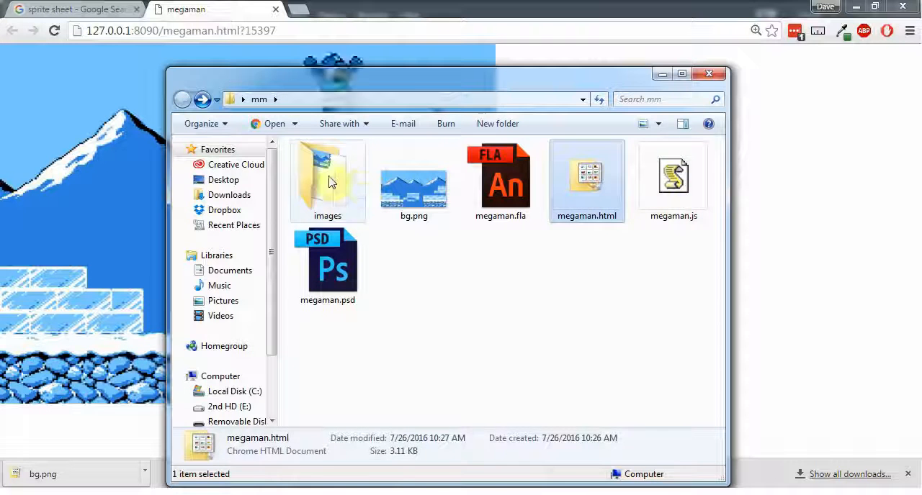
click(328, 180)
Show the HTML source of the megaman page in the browser and compare it with the files in the mm folder
click(782, 229)
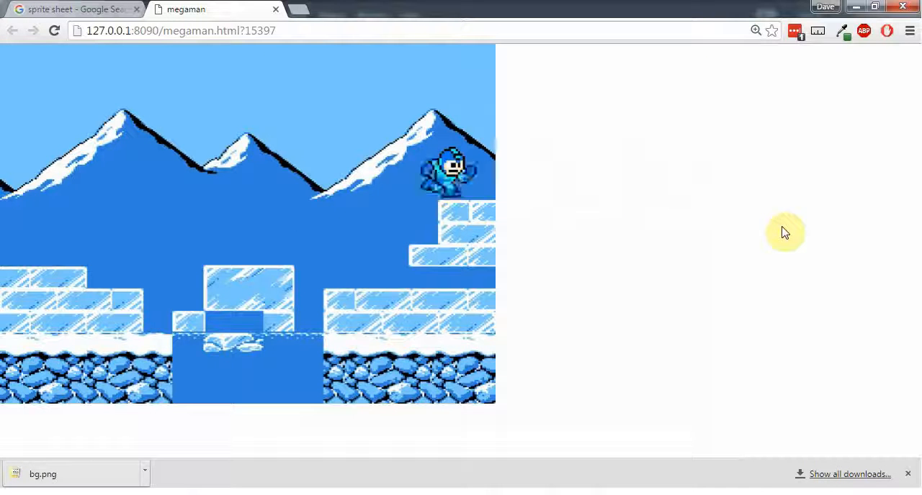
key(ctrl+u)
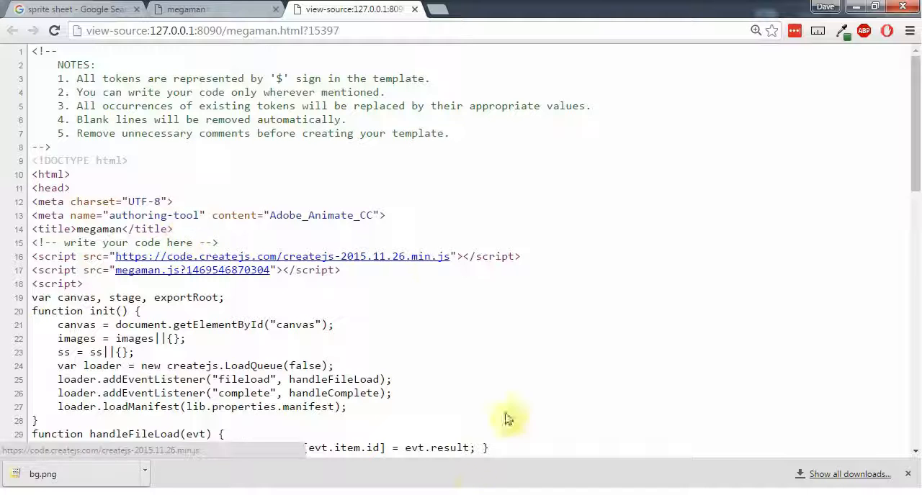
click(553, 494)
drag(497, 91, 817, 57)
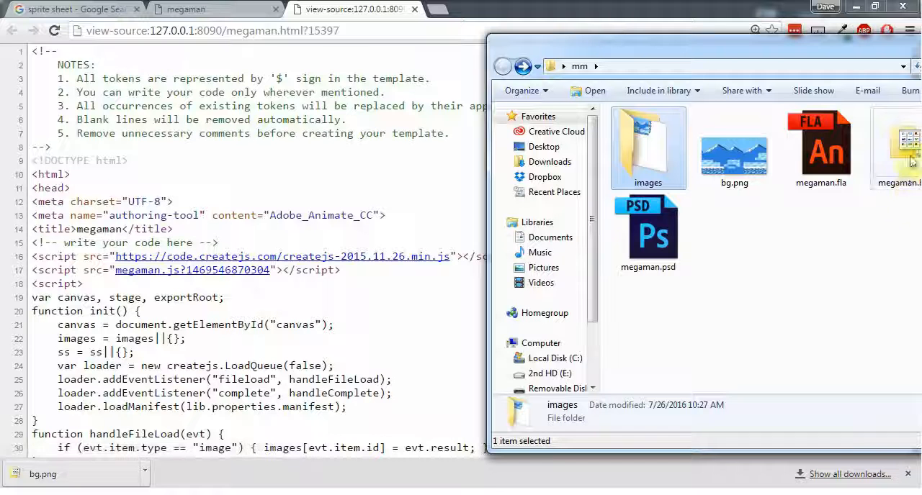
drag(884, 49, 740, 50)
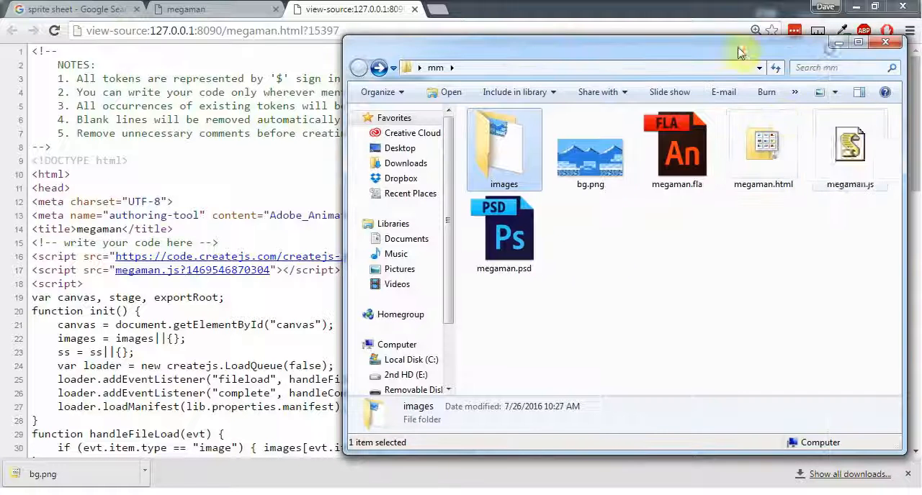
click(259, 299)
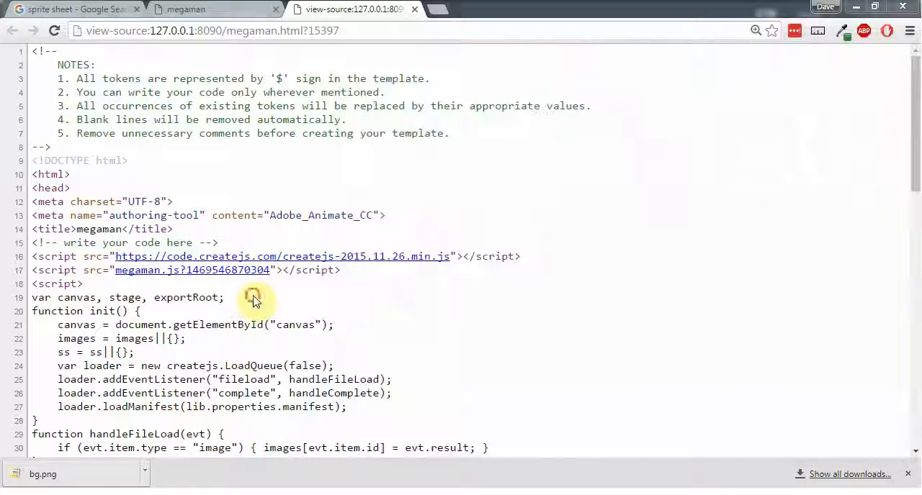
Examine the page source from the init script down to the canvas element and return to its beginning
scroll(255, 301, down, 1)
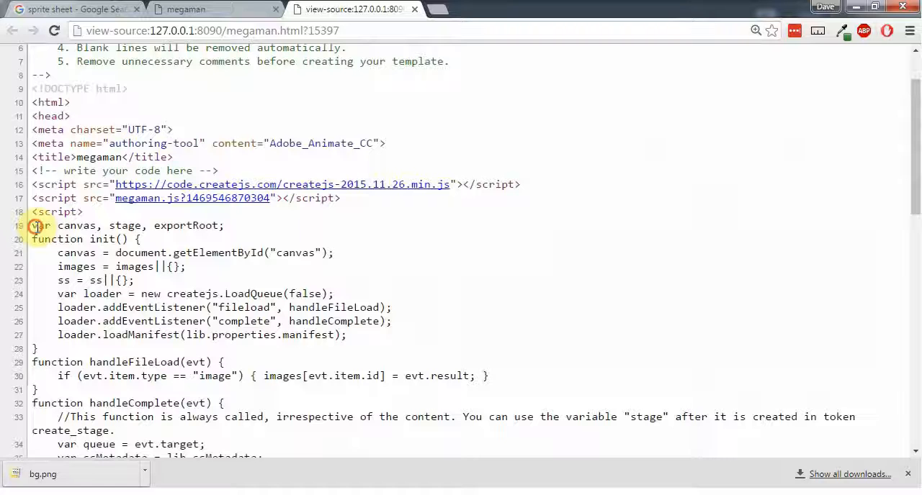
drag(34, 225, 420, 330)
scroll(422, 326, down, 2)
scroll(420, 330, down, 7)
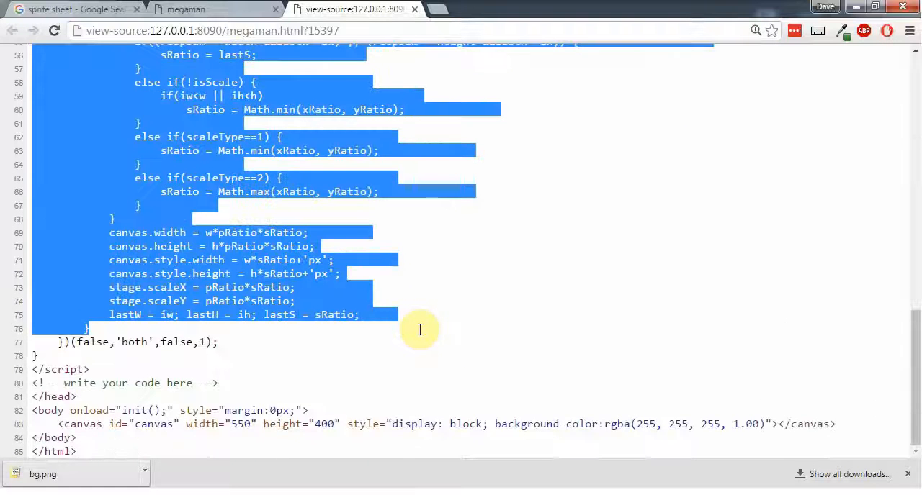
click(358, 402)
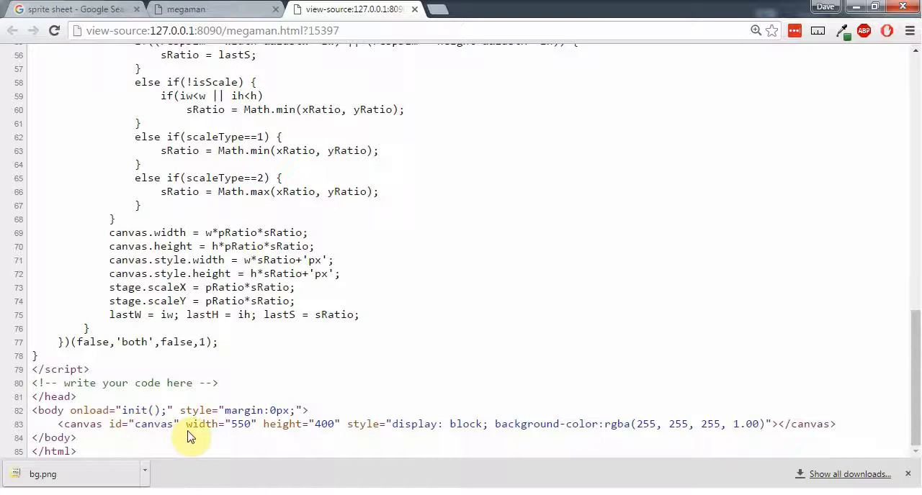
scroll(190, 437, up, 10)
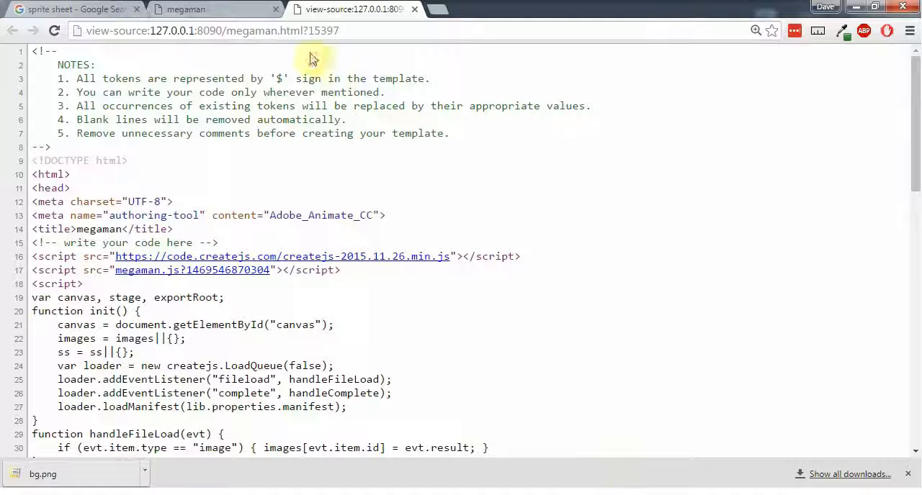
Return to the running megaman animation and check the context options offered for its canvas
click(189, 10)
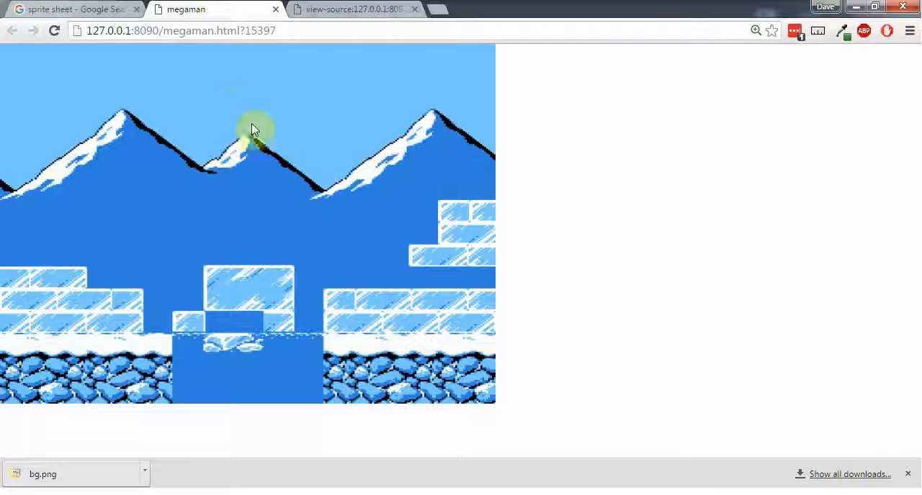
right_click(186, 185)
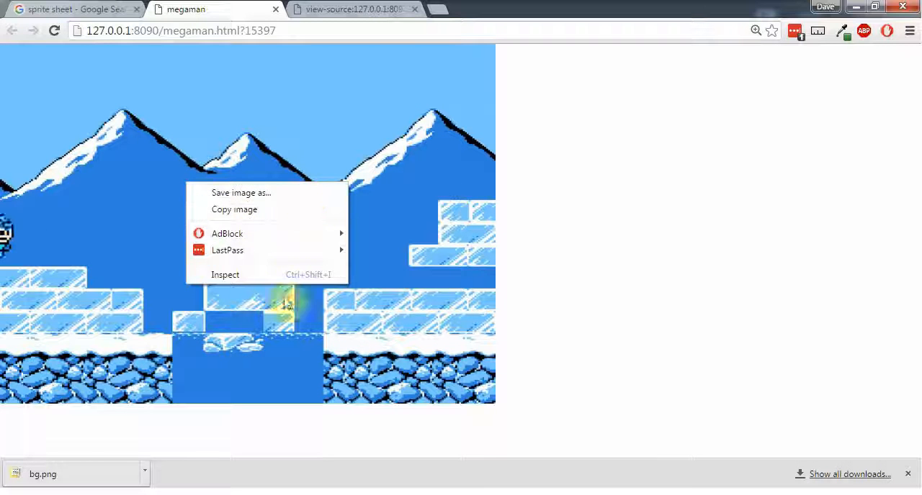
click(454, 193)
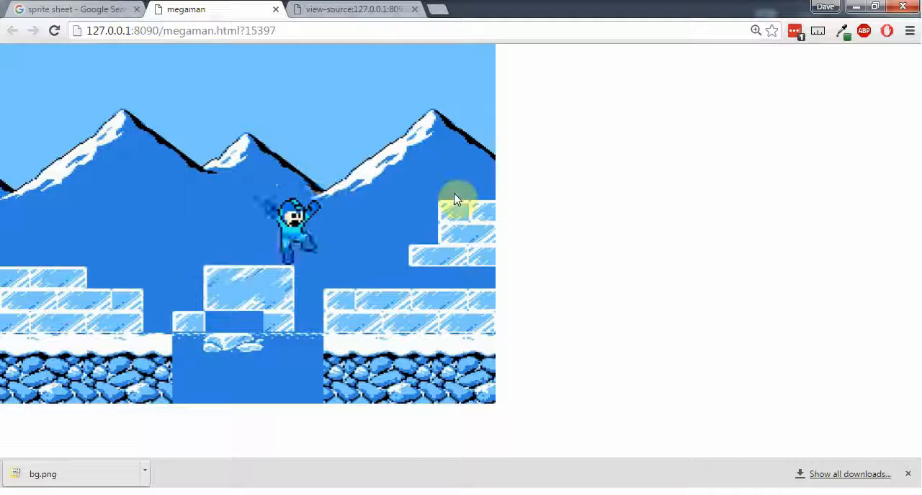